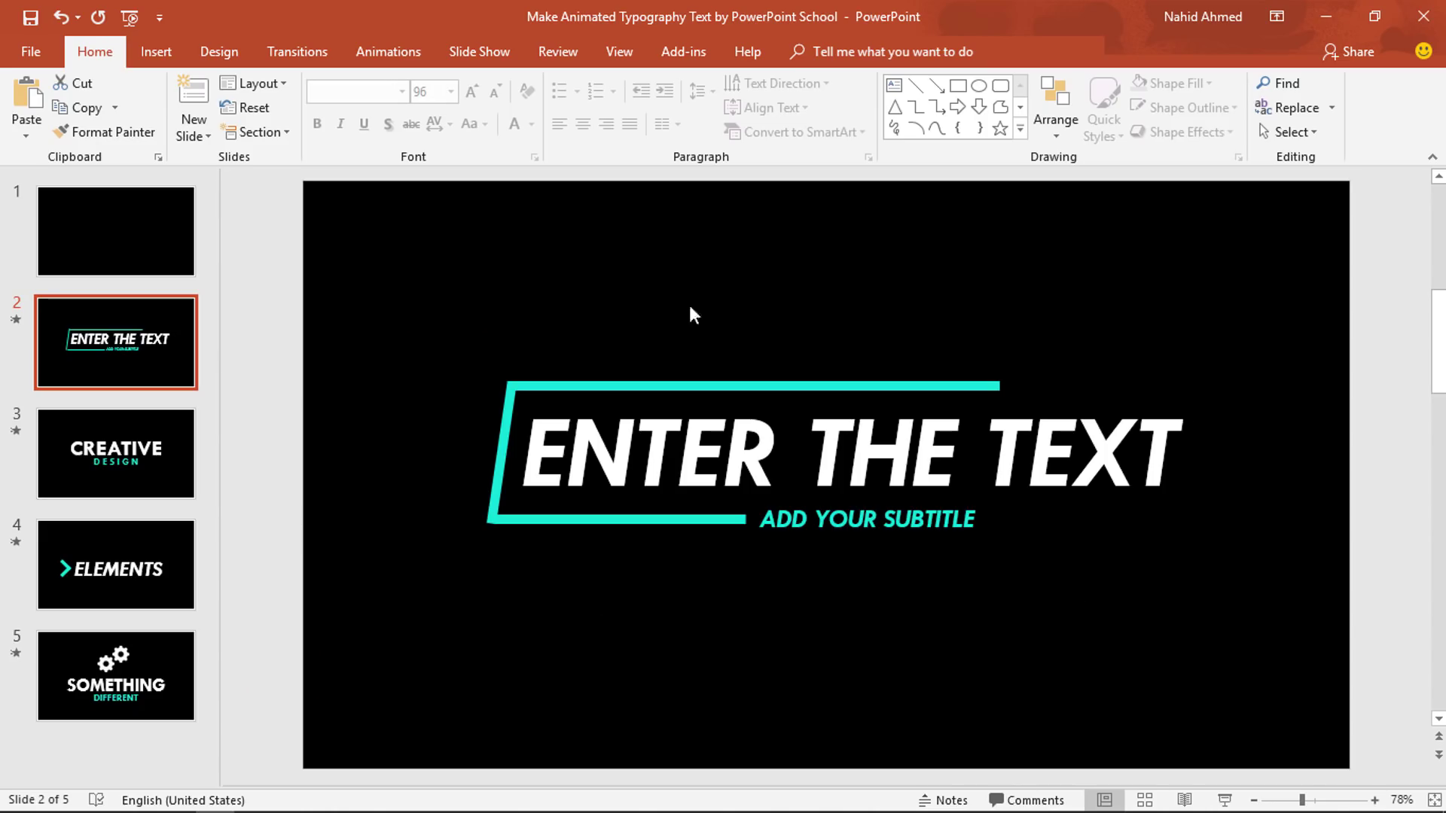
Select slide 1, the blank black slide, for editing.
left_click(156, 252)
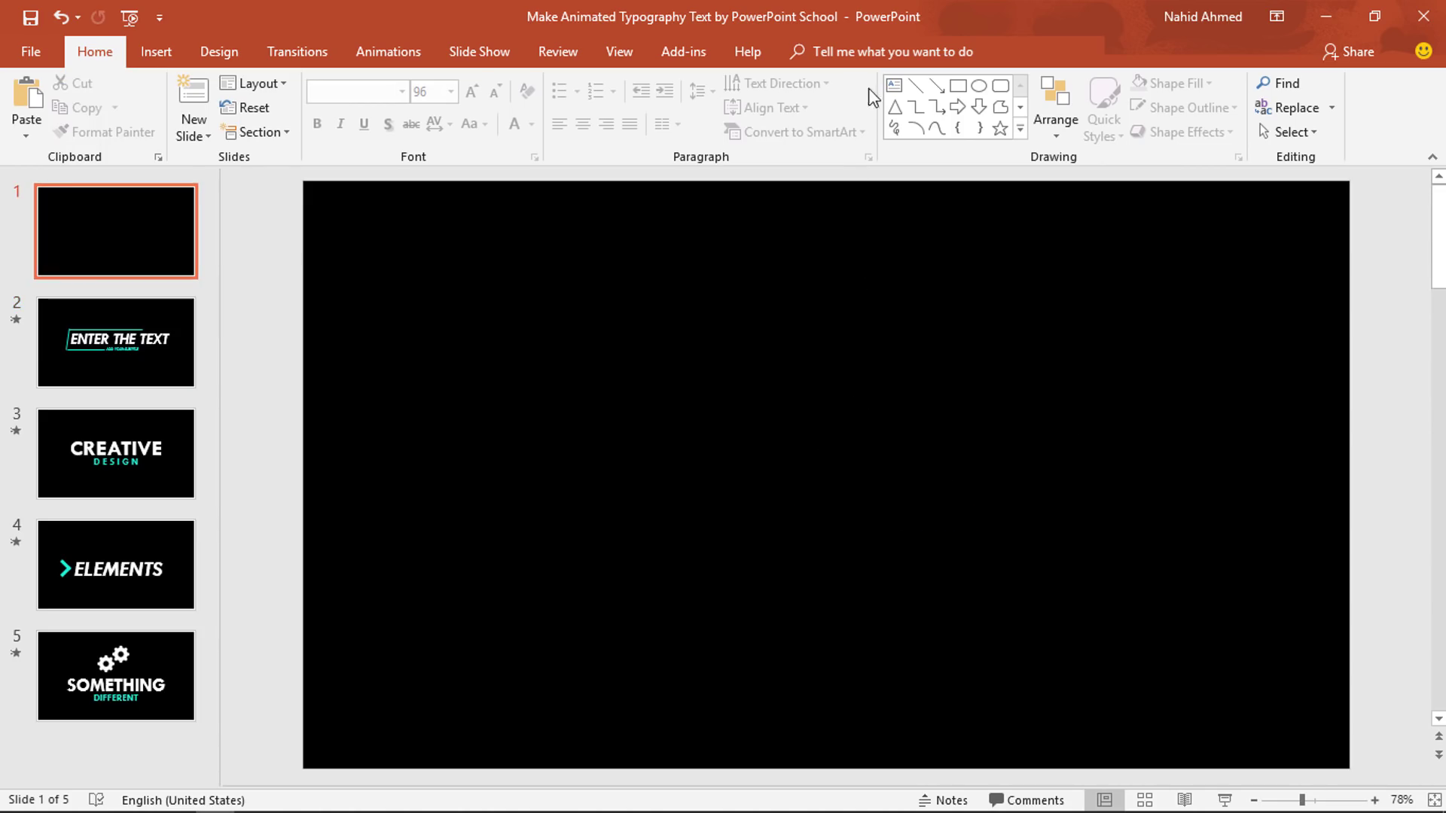
Draw a wide text box on slide 1 set to Tw Cen MT italic at 96 pt.
left_click(894, 84)
left_click_drag(434, 358, 1244, 491)
left_click(396, 91)
type("Tw Cen MT")
key("Return")
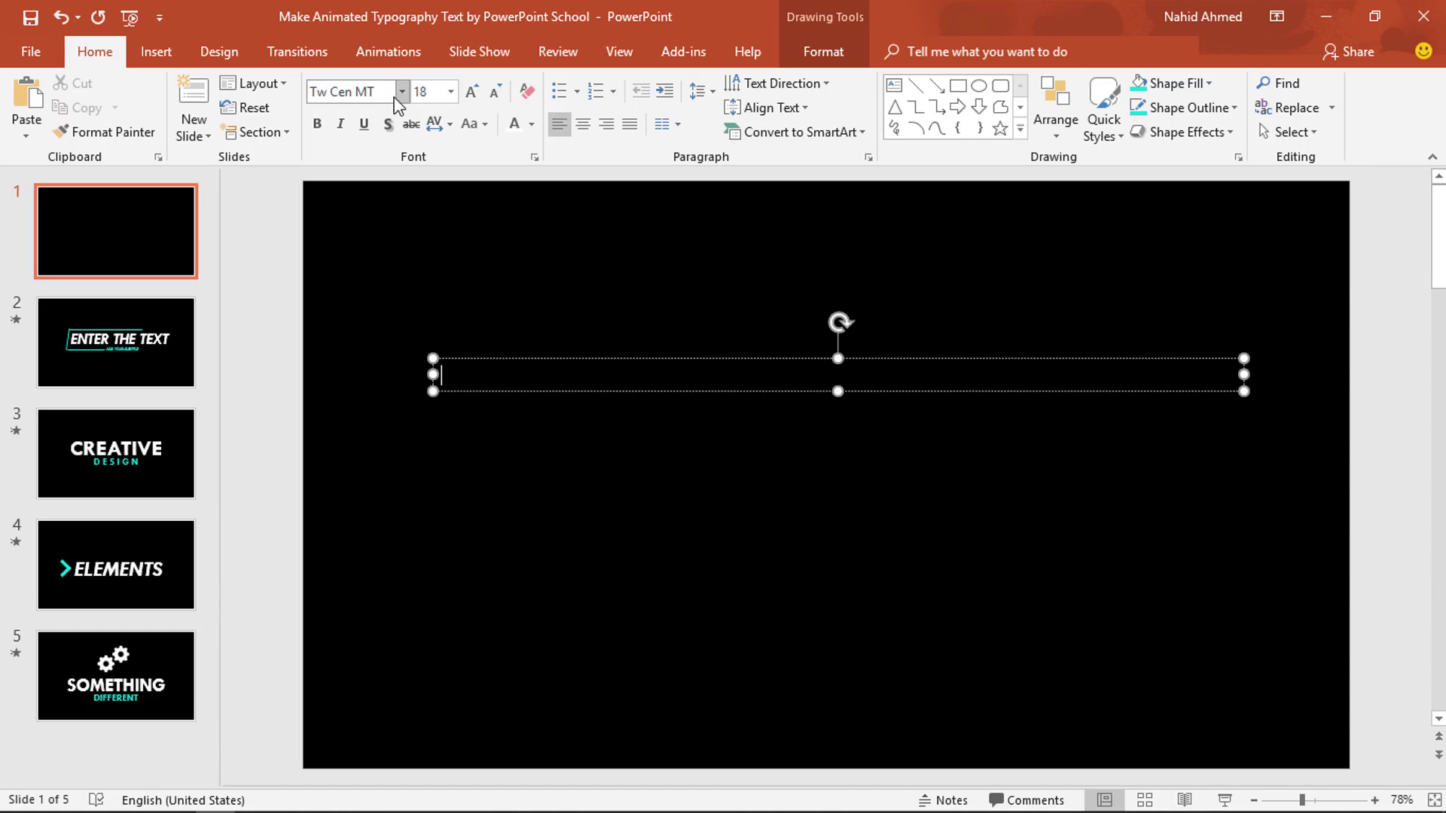
left_click(343, 125)
left_click(437, 94)
type("9")
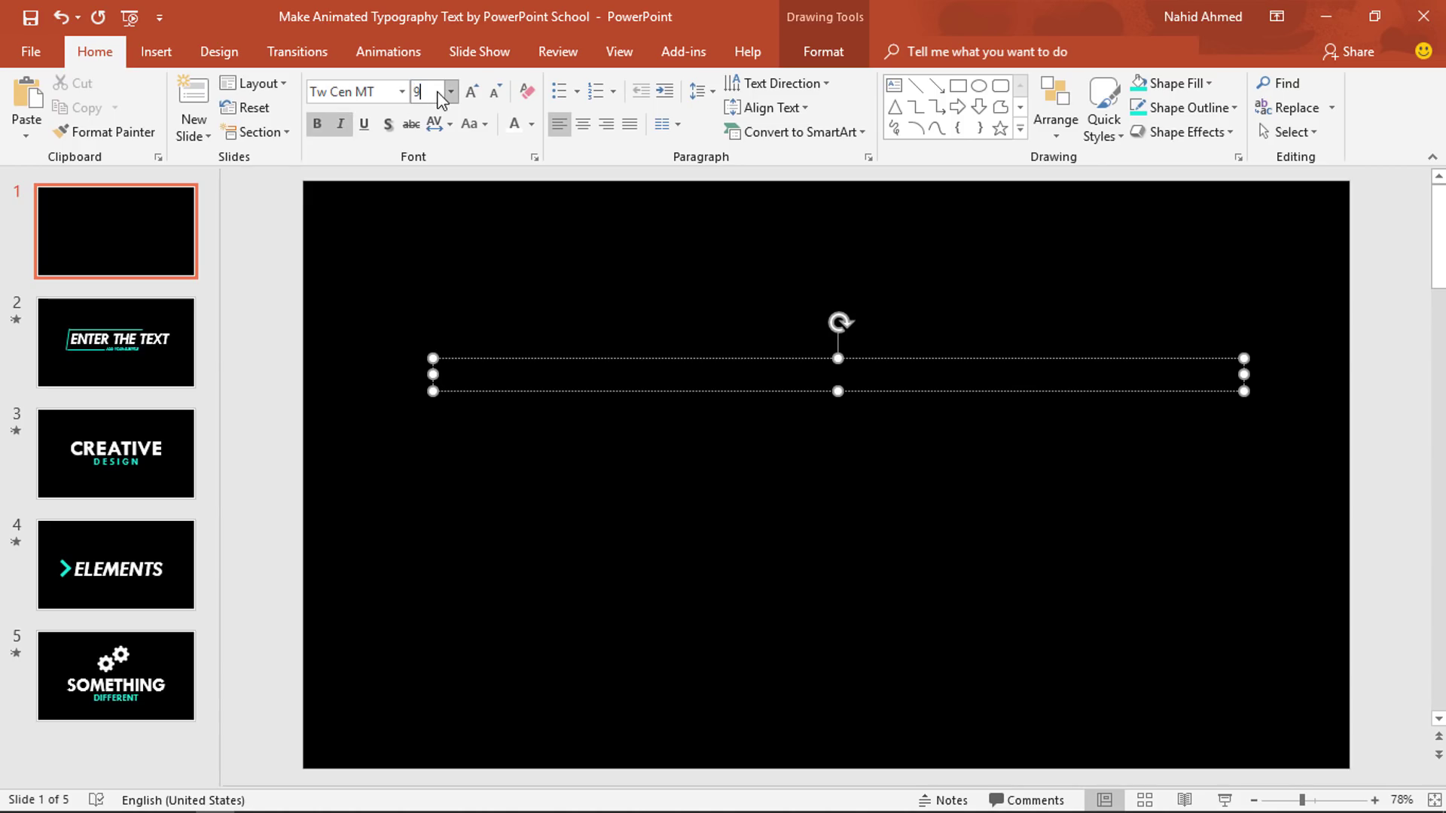
type("6")
key("Return")
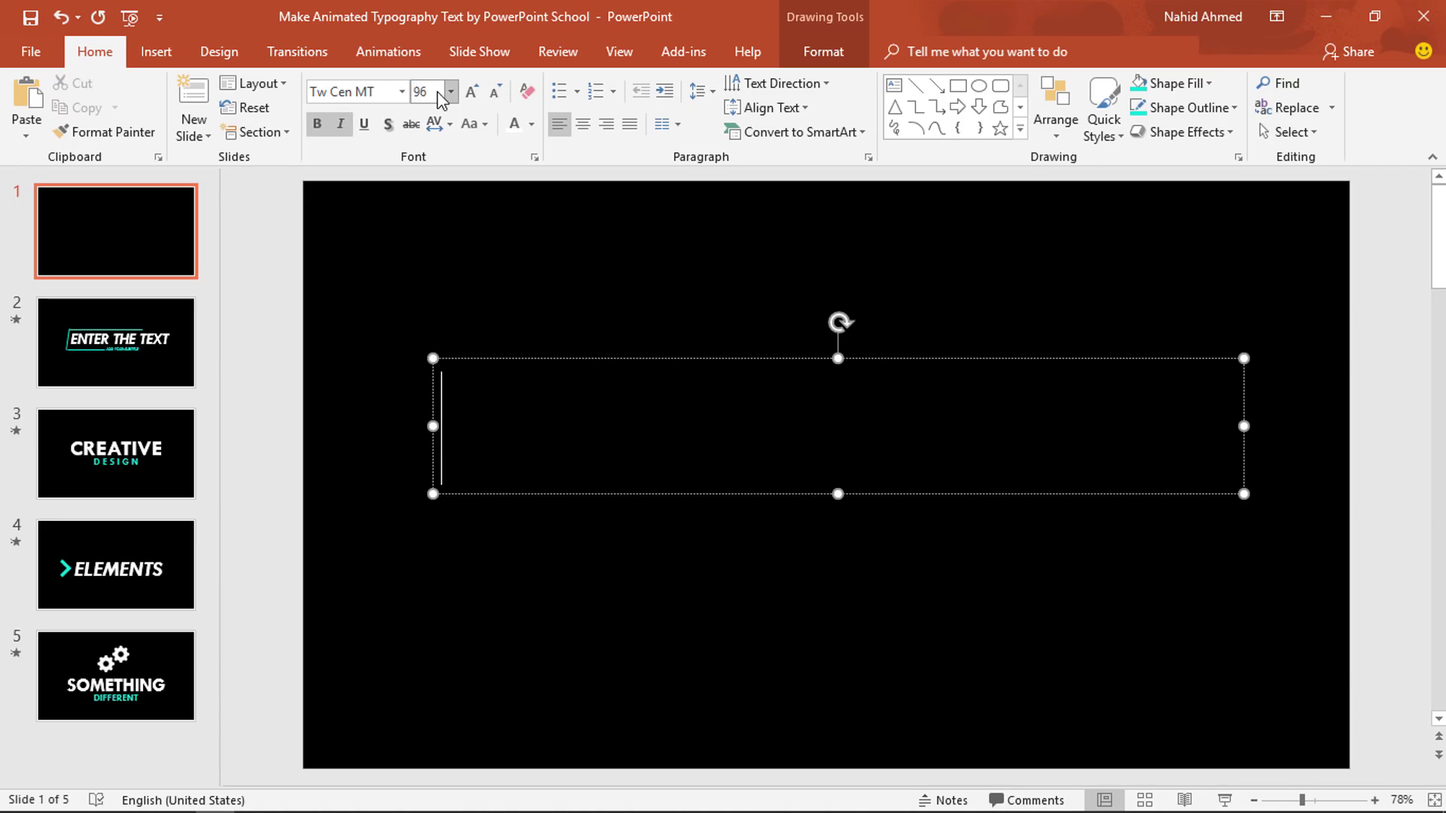
Type 'ENTER THE TEXT' in white and nudge the box right toward the centre.
left_click(532, 134)
left_click(512, 169)
type("ENTE")
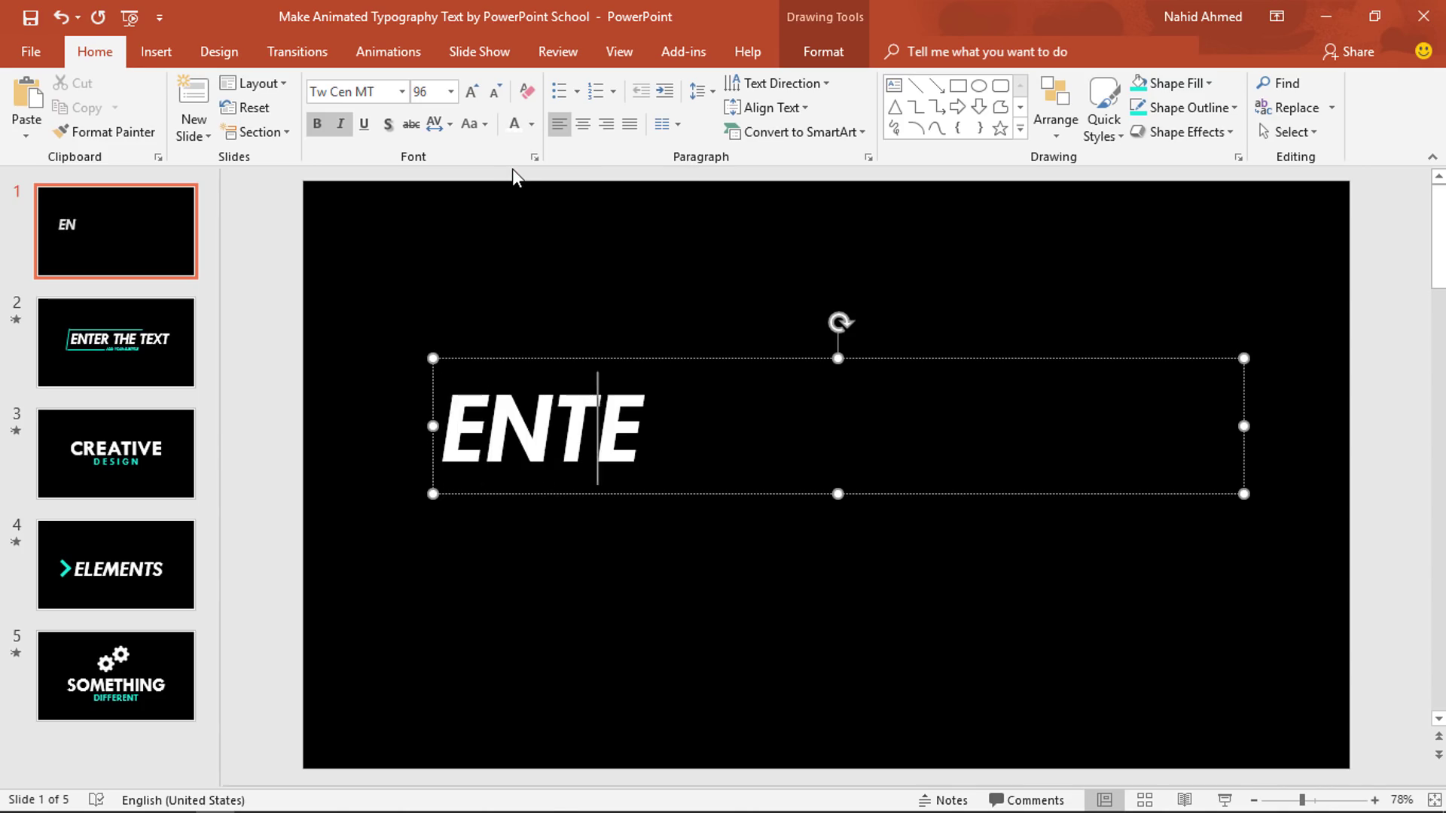
type("R THE TE")
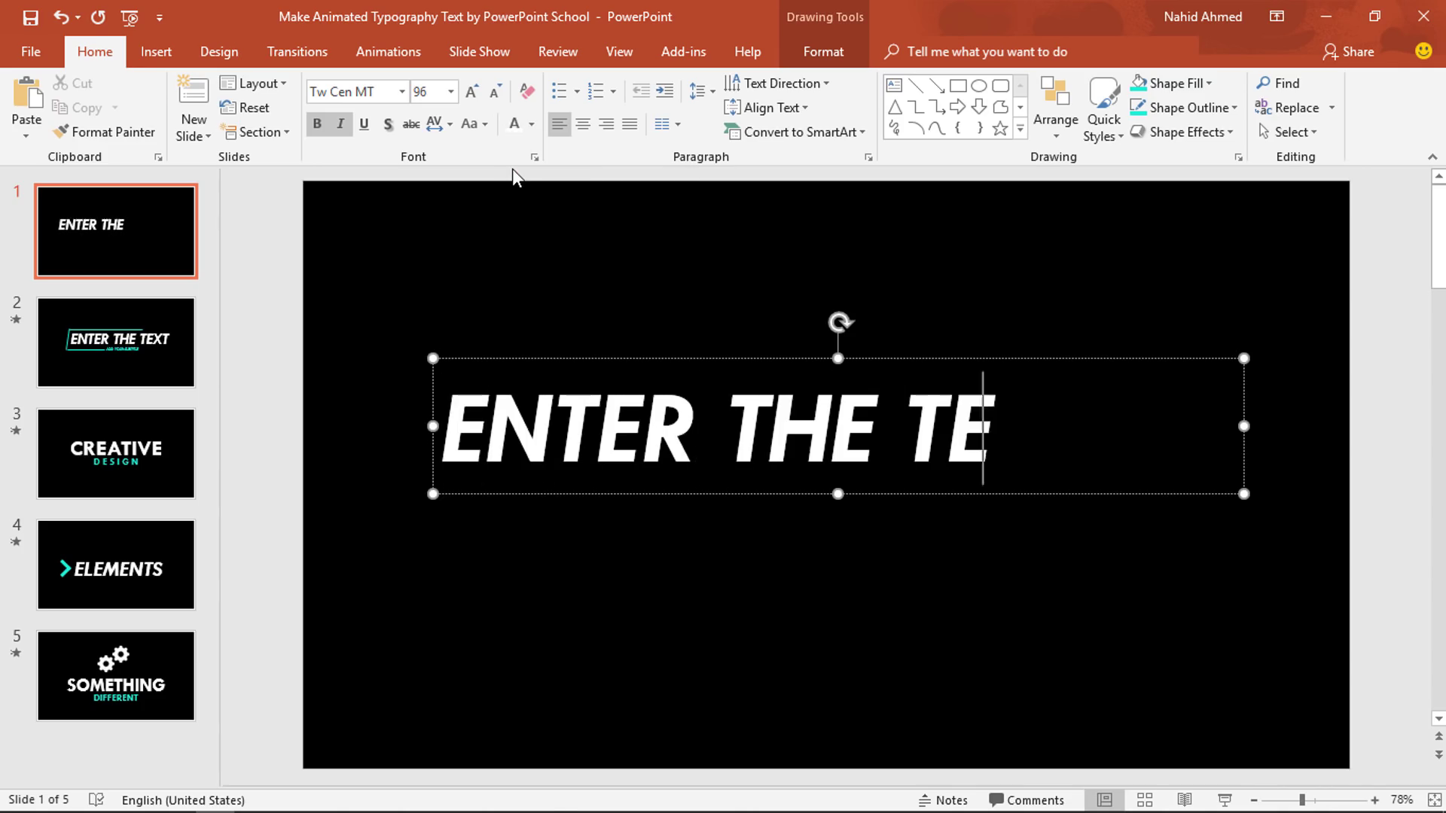
type("XT")
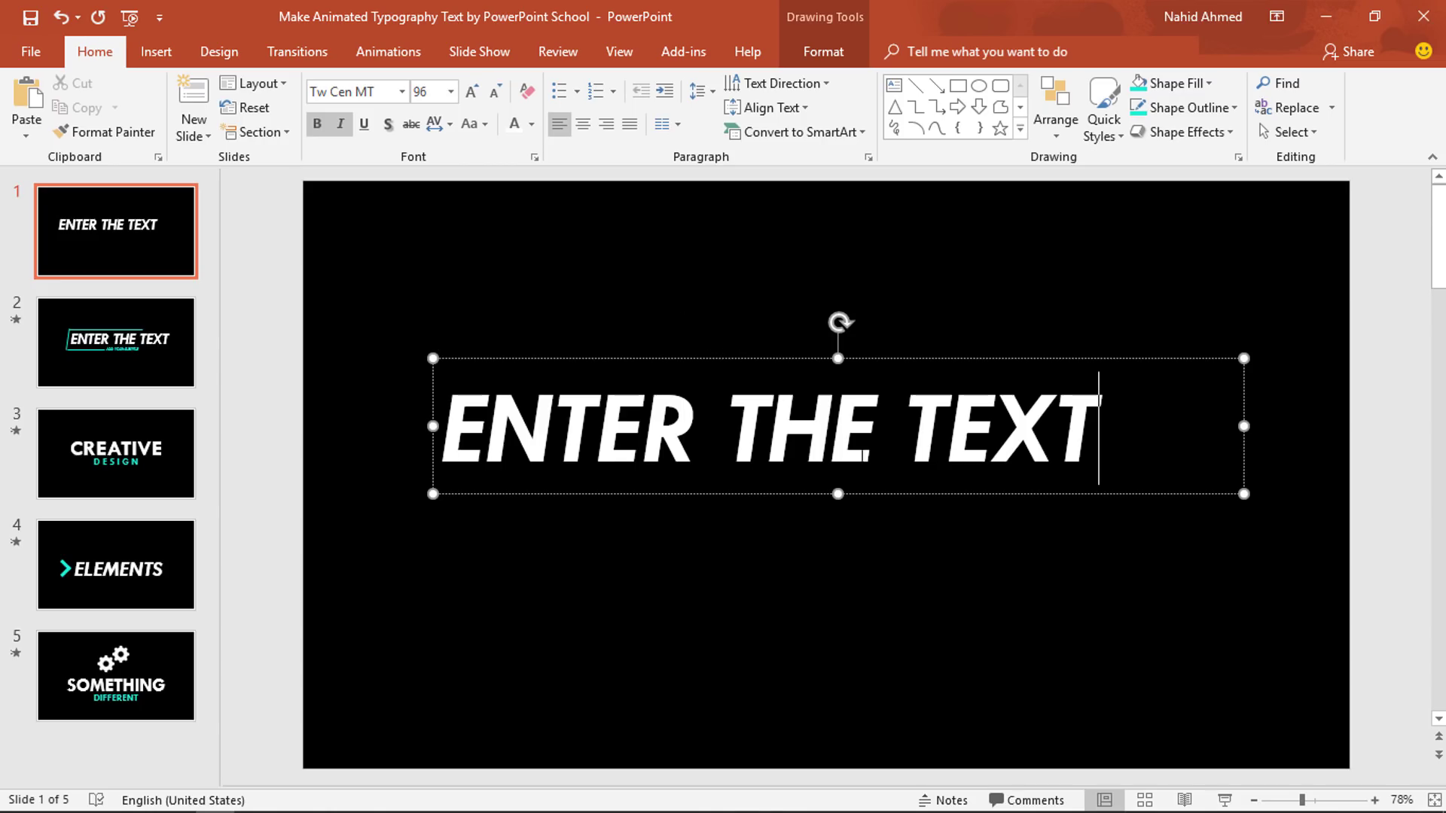
left_click_drag(878, 491, 938, 497)
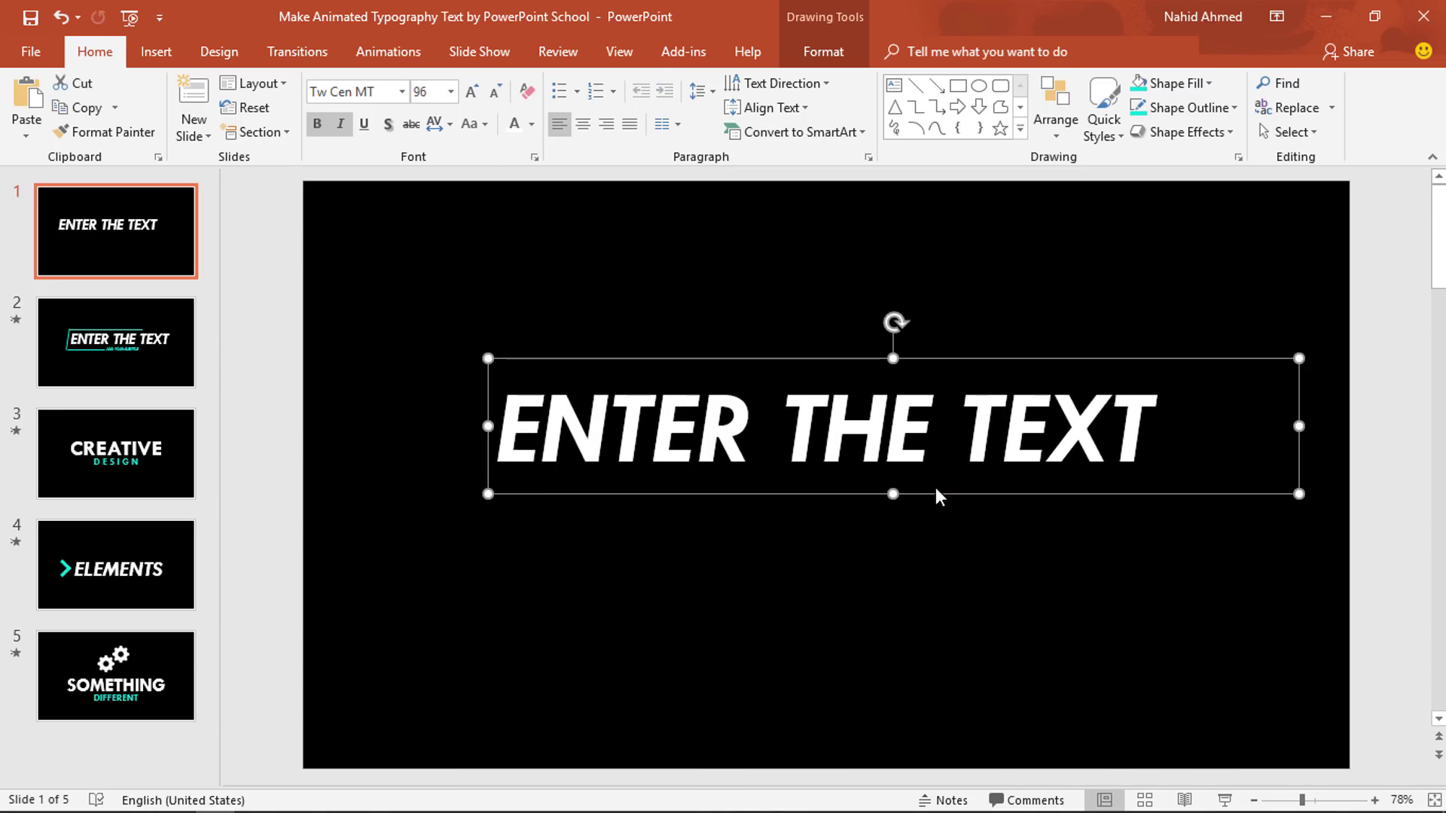
left_click(938, 571)
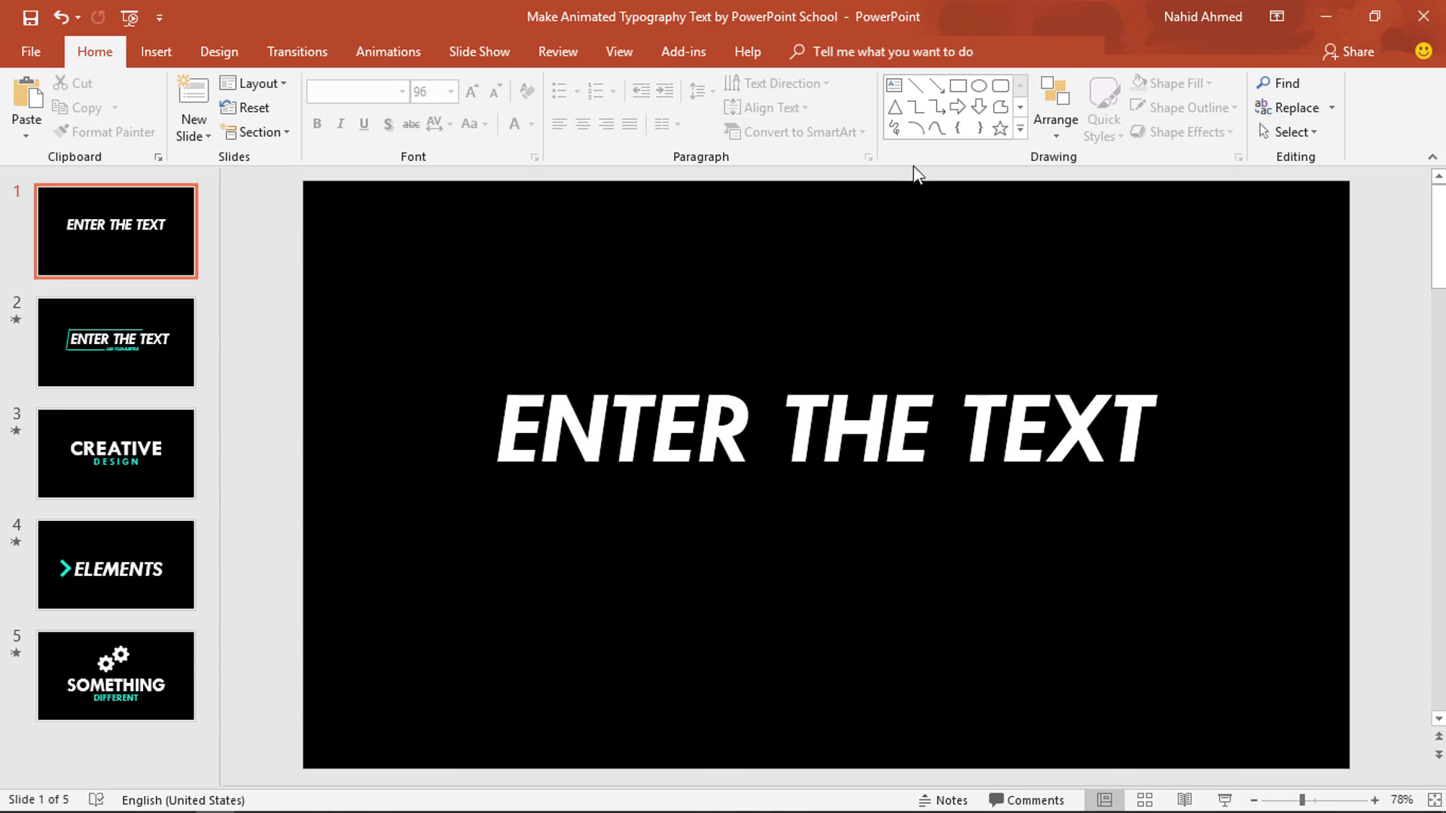
Draw a teal horizontal line above the ENTER THE TEXT heading.
left_click(915, 85)
left_click_drag(974, 359, 489, 359)
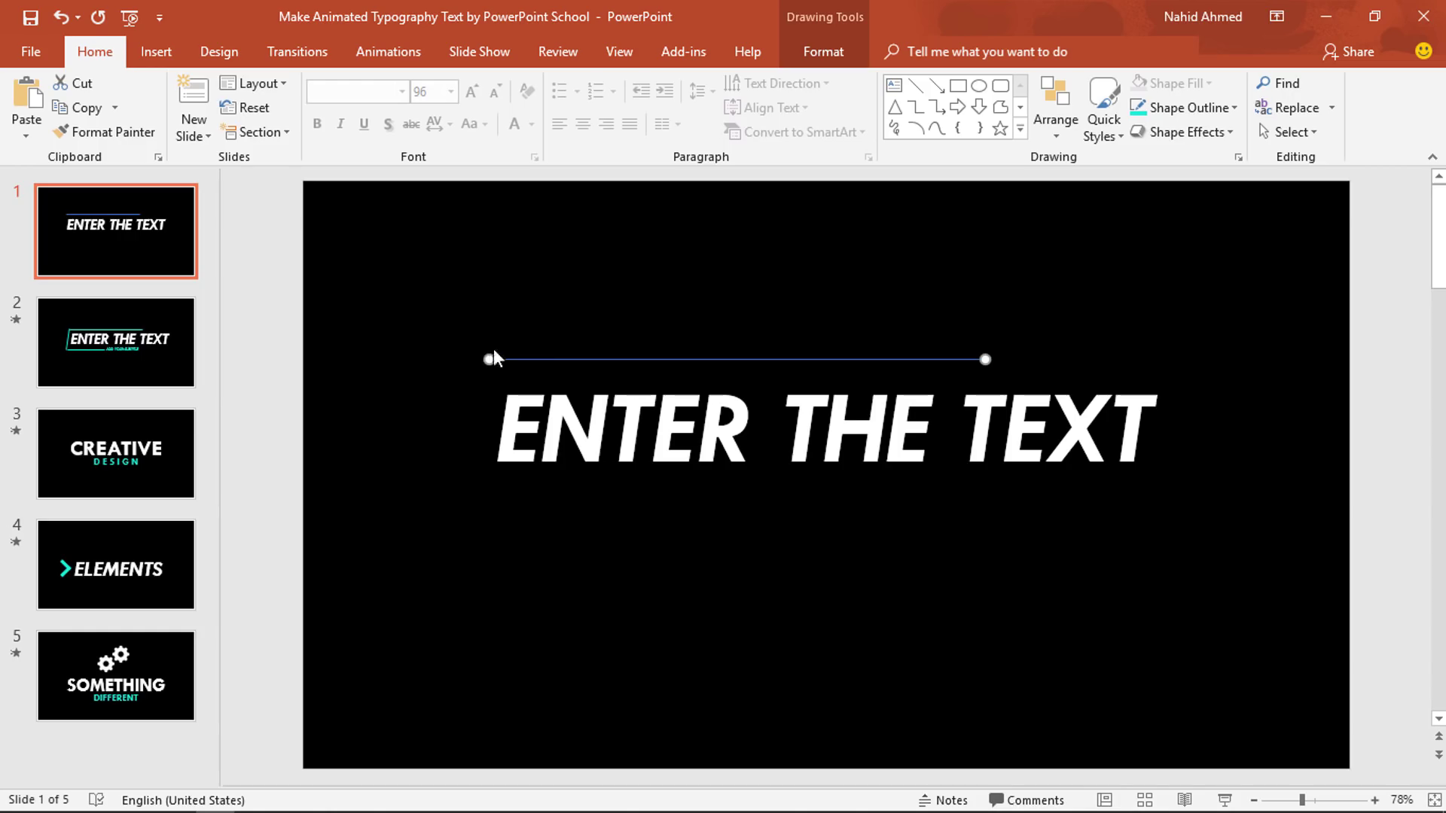
left_click(823, 54)
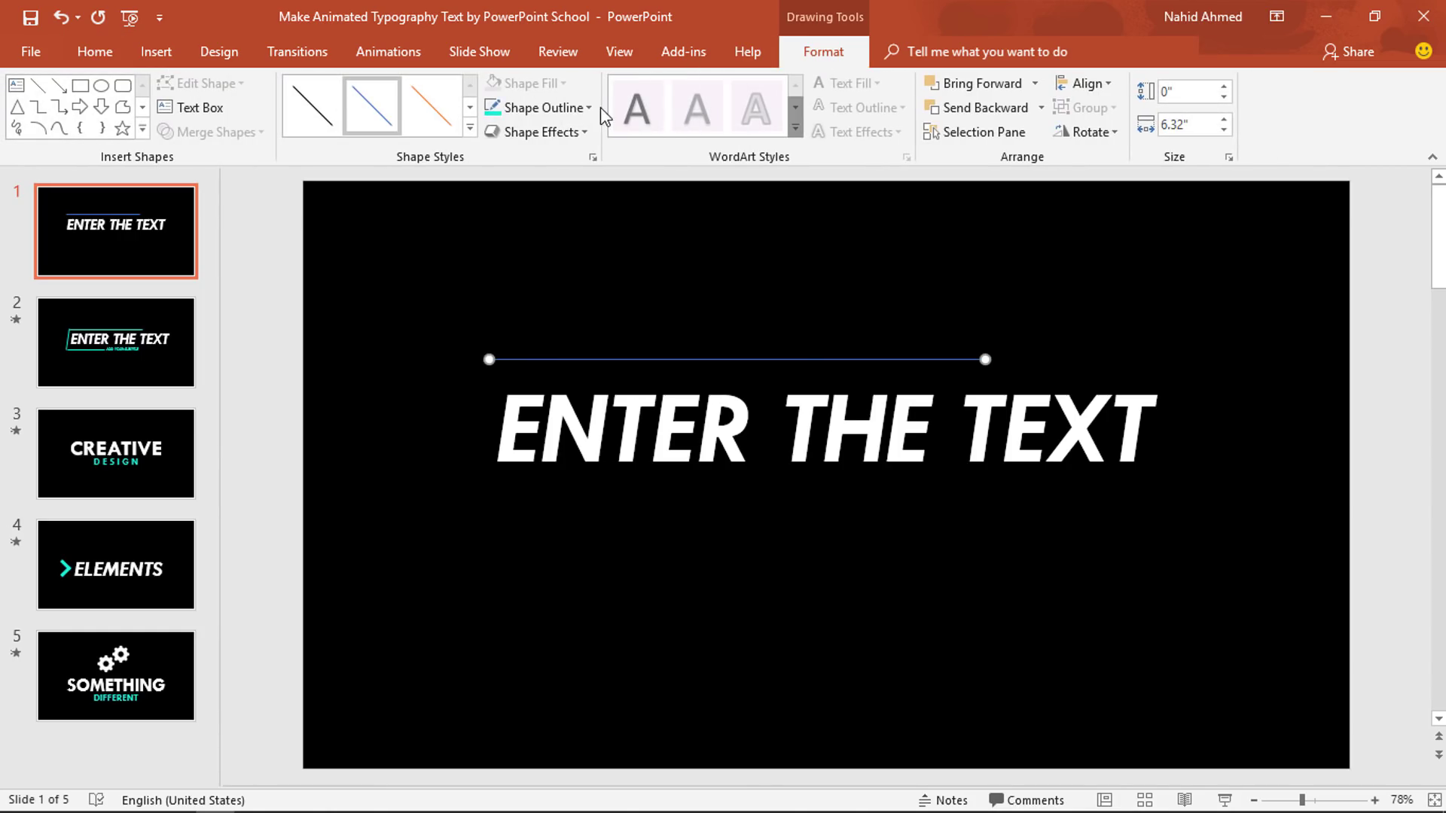
left_click(557, 107)
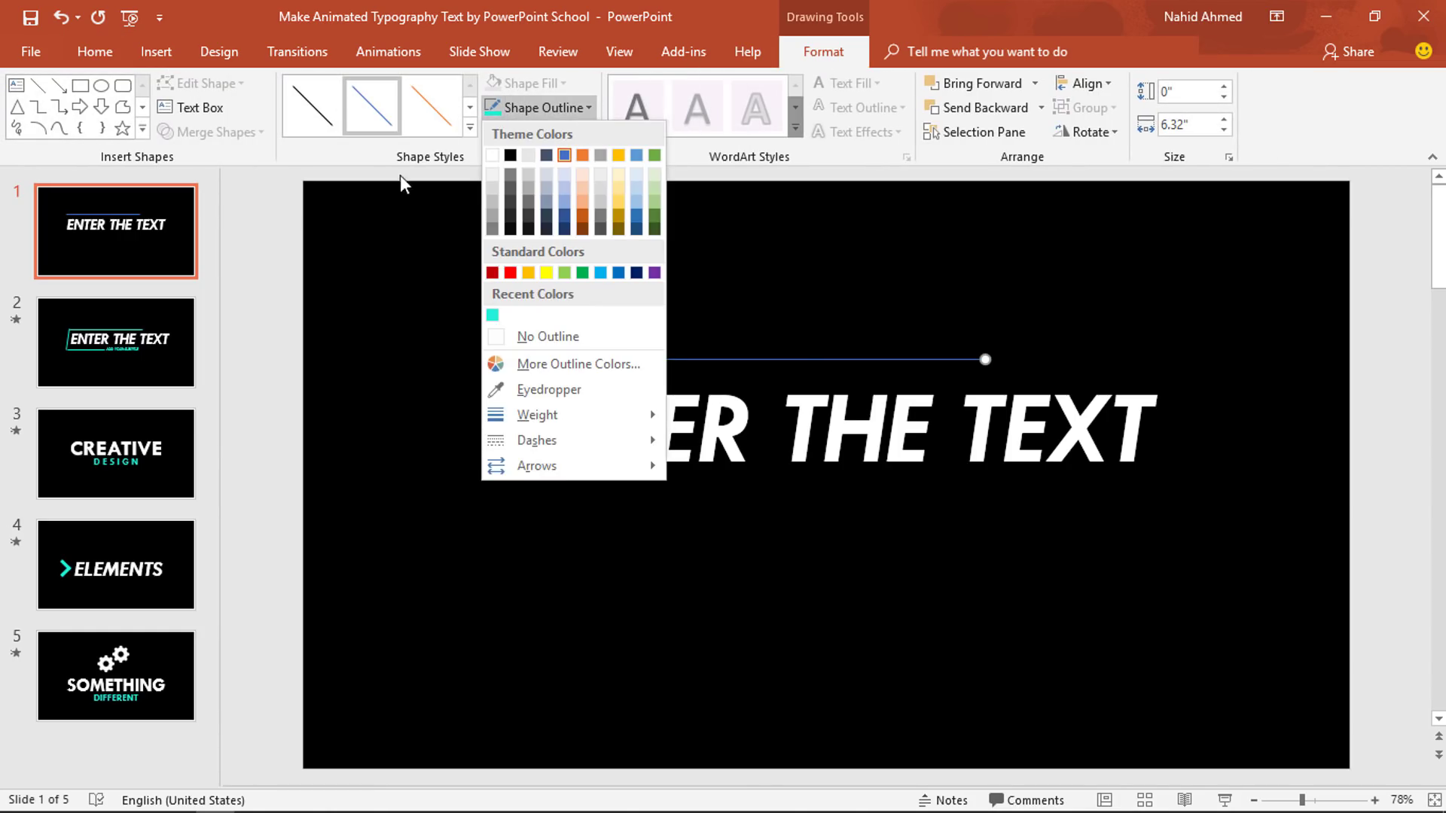
left_click(491, 314)
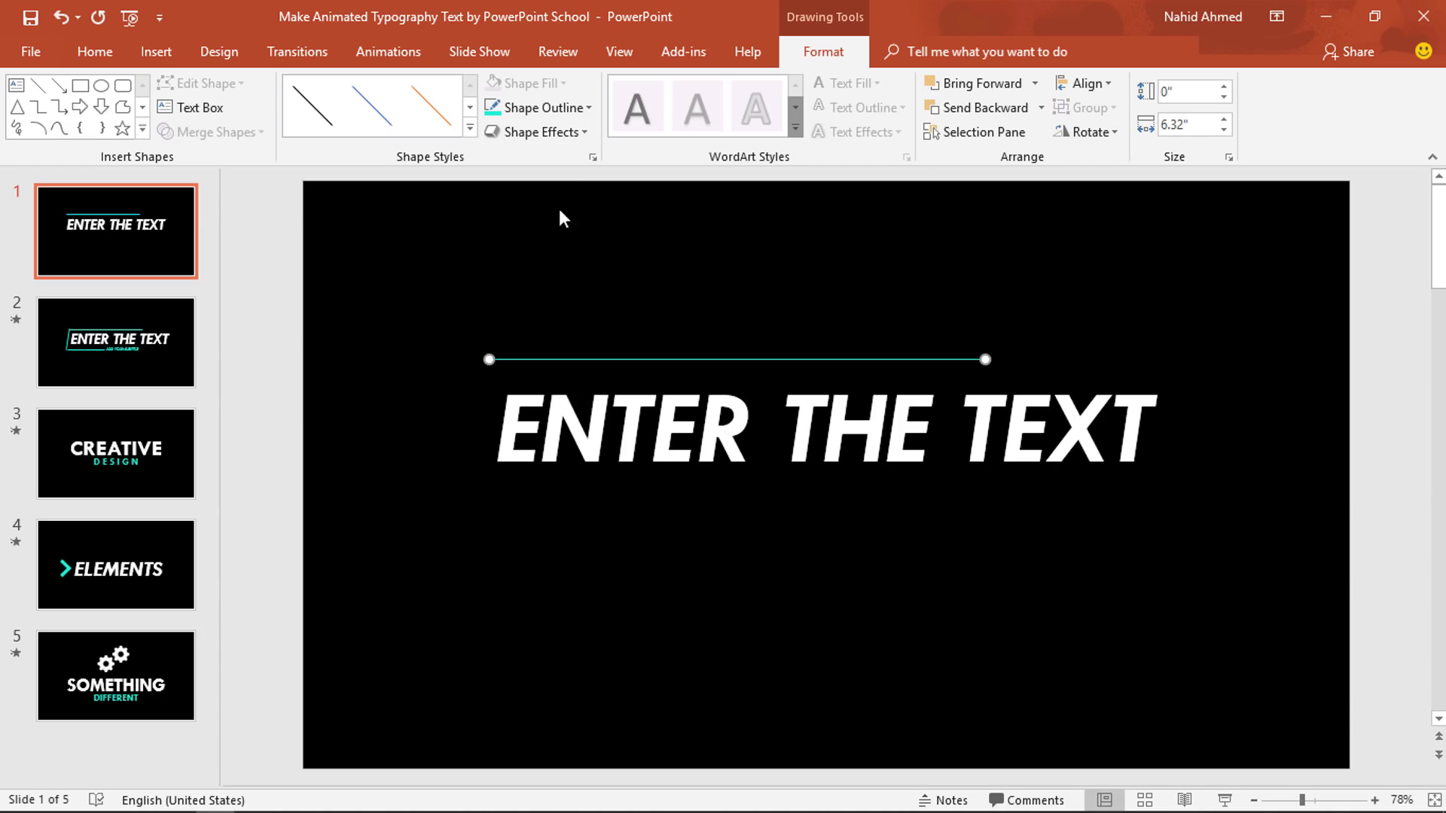
Set the teal line's width to 8.5 pt in the Format Shape pane.
left_click(592, 157)
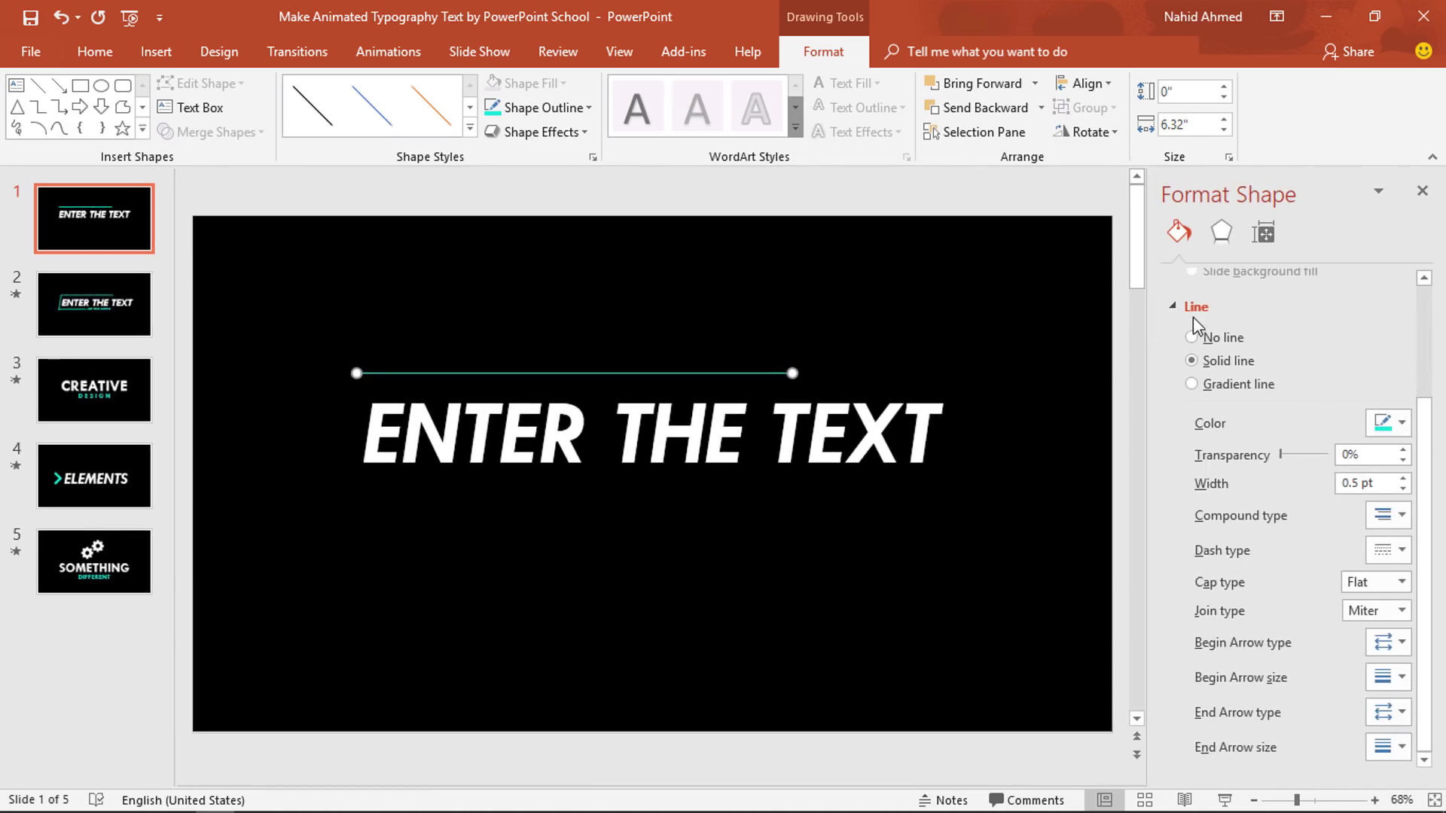
left_click(1372, 486)
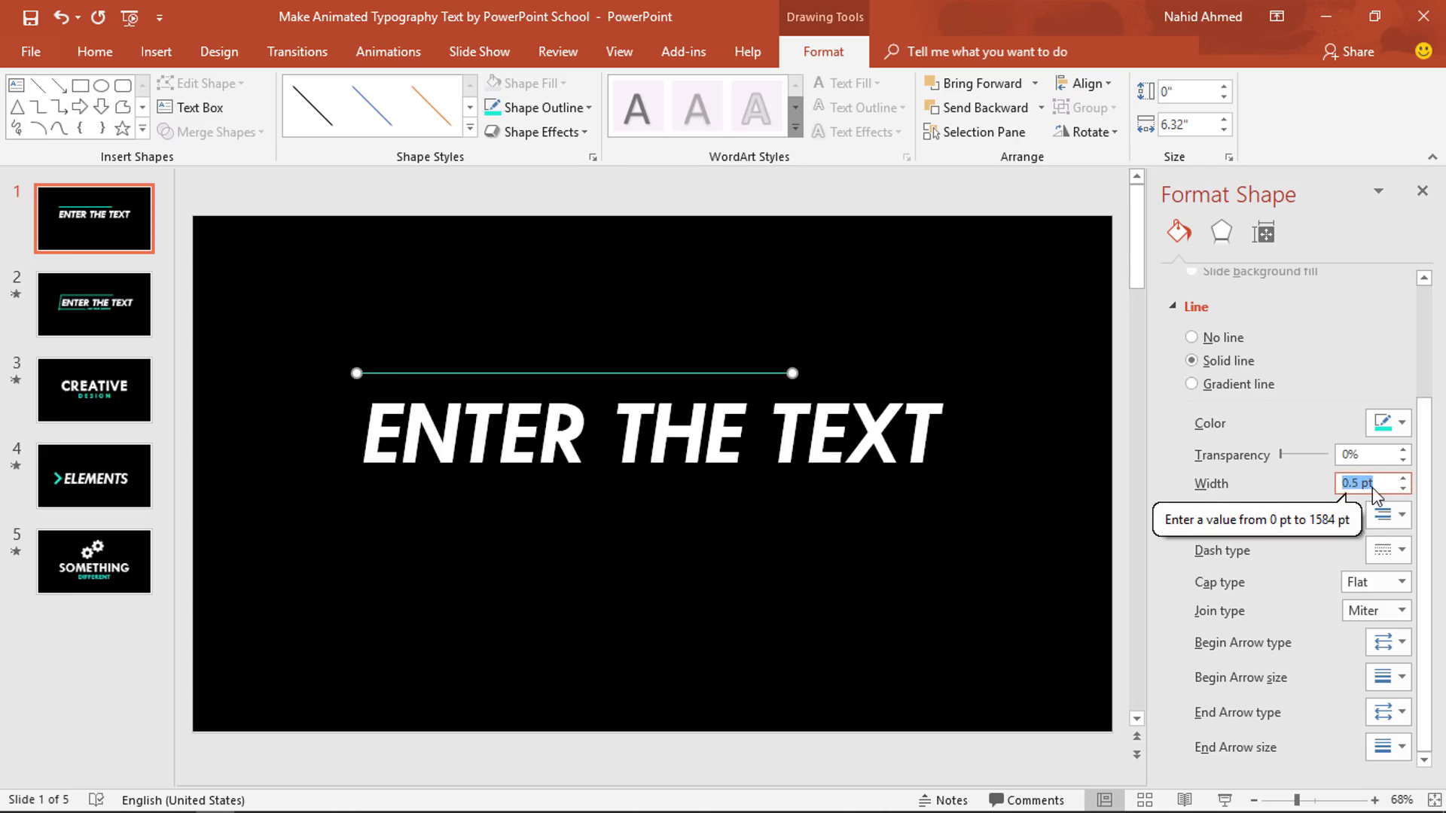
type("8.5")
key("Return")
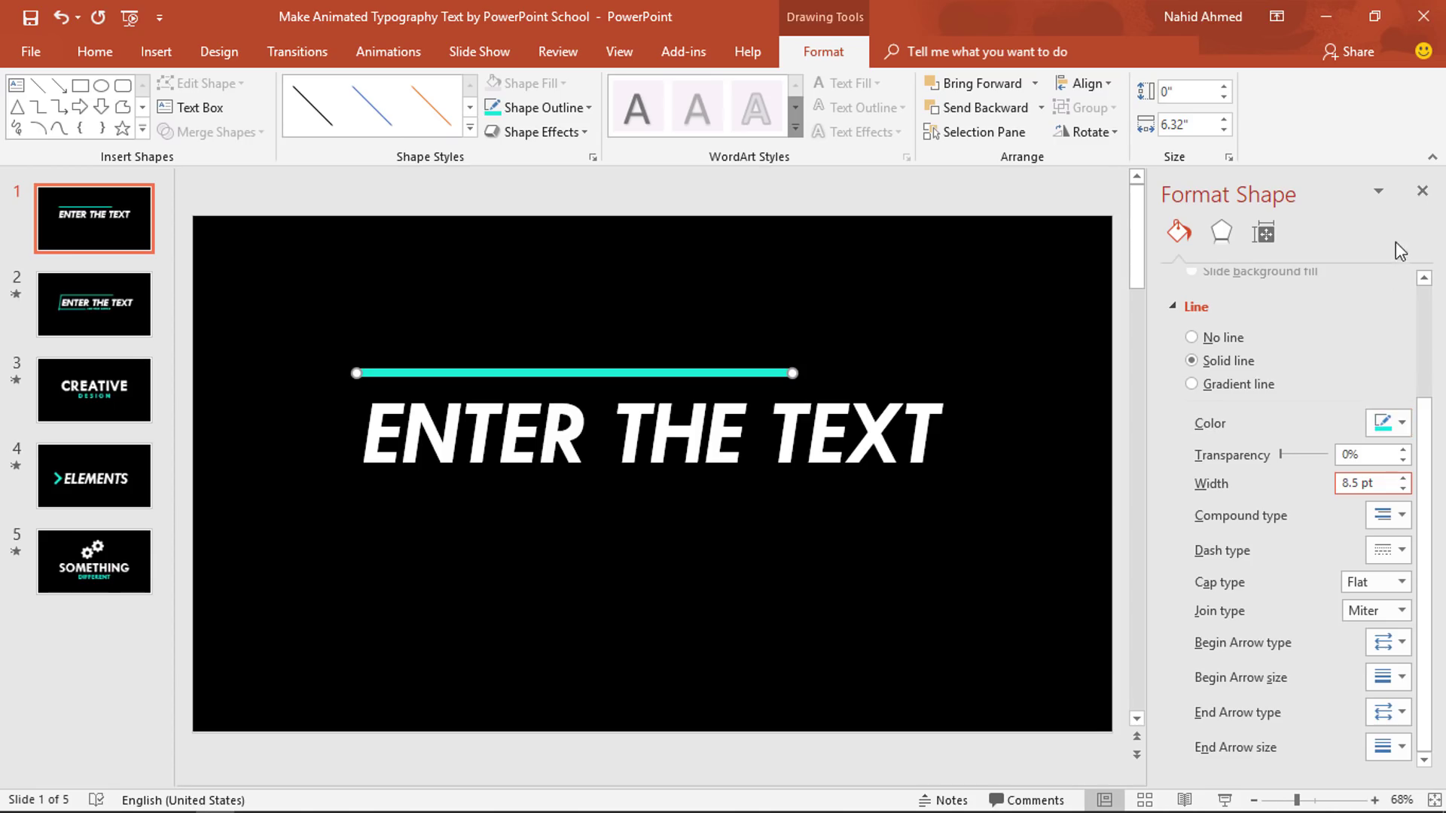
left_click(1421, 192)
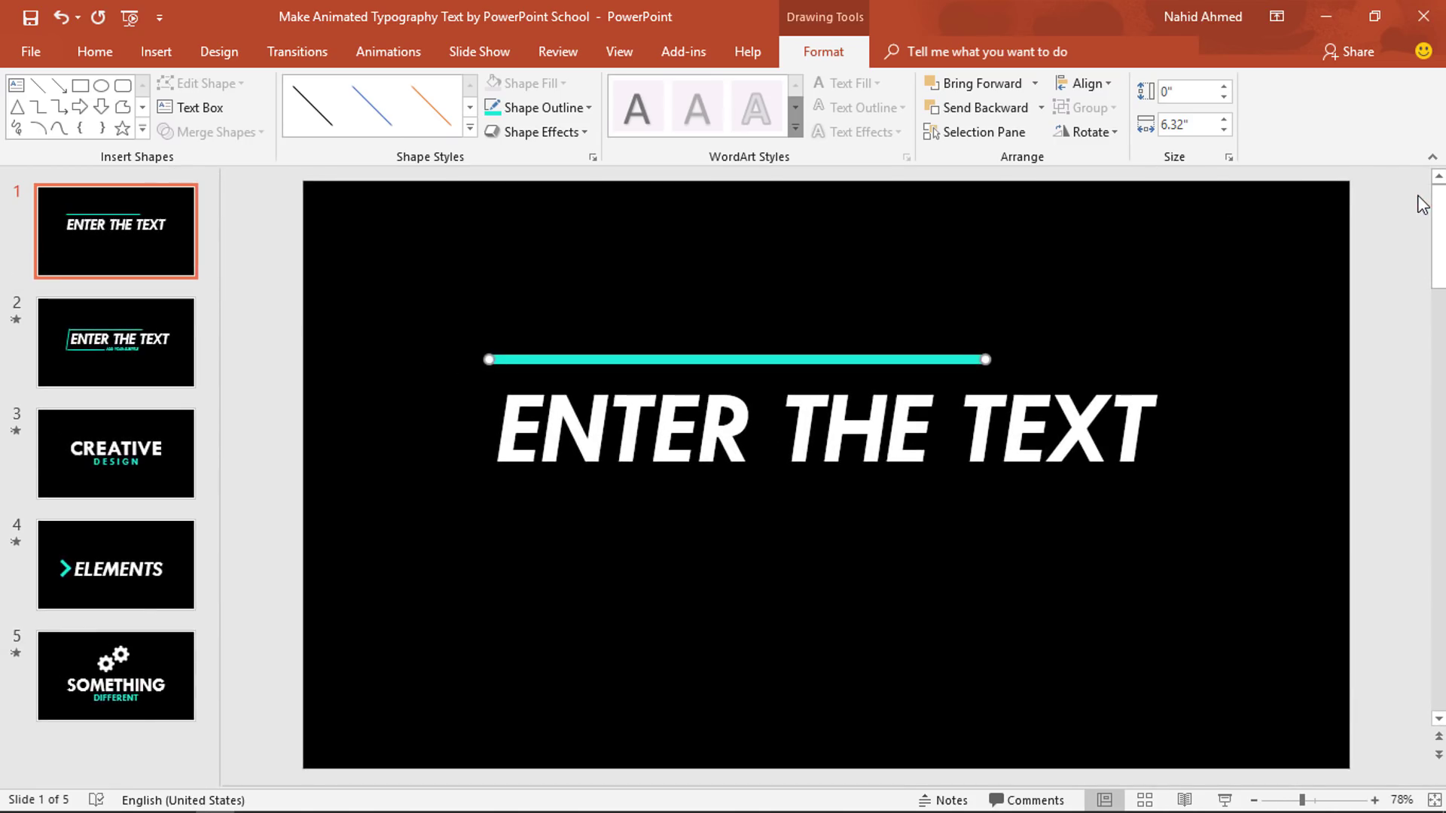
Duplicate the teal line and place a shortened copy below the heading's left side.
left_click(889, 361)
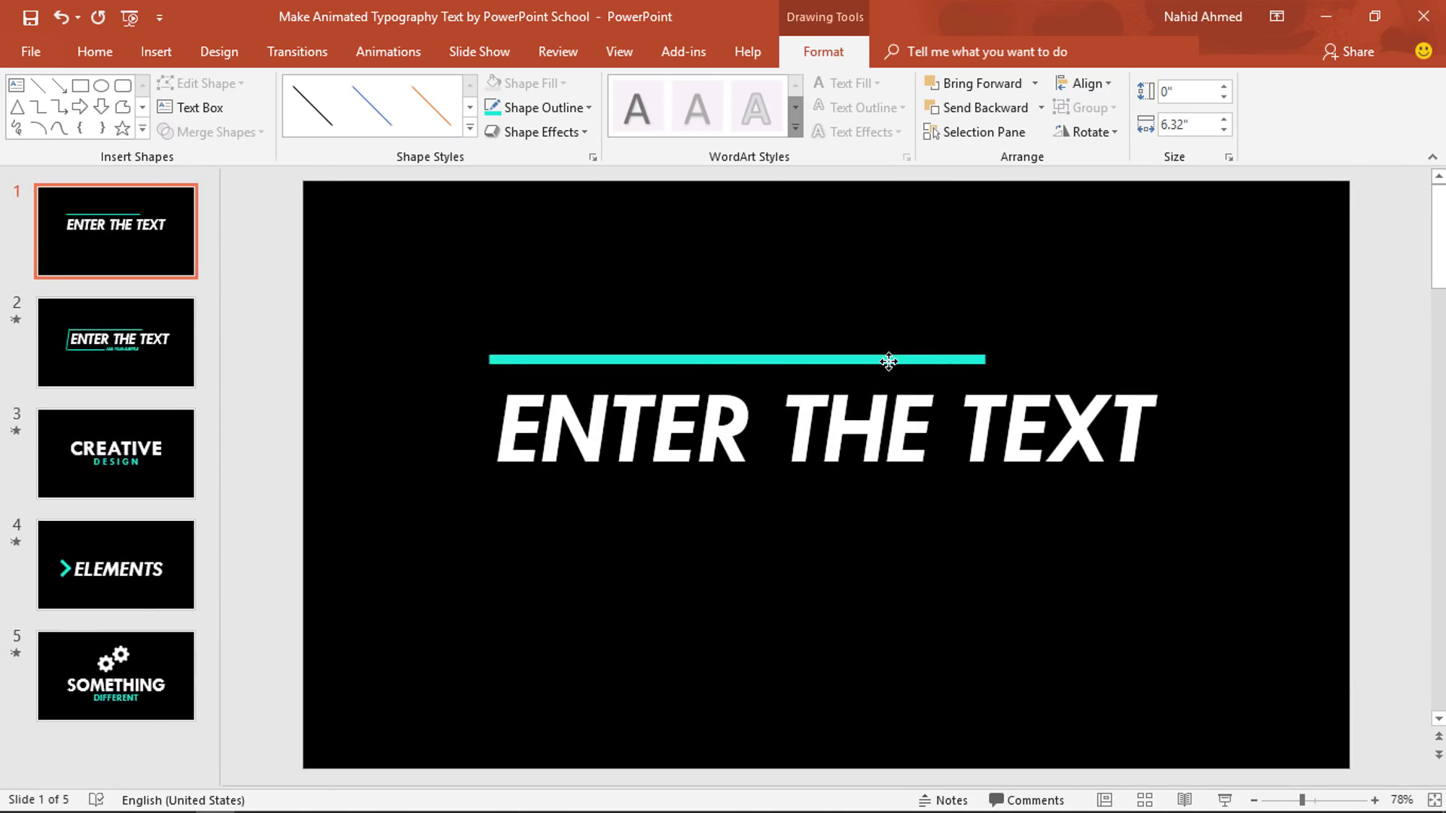
left_click_drag(889, 366, 888, 368)
key("ctrl+d")
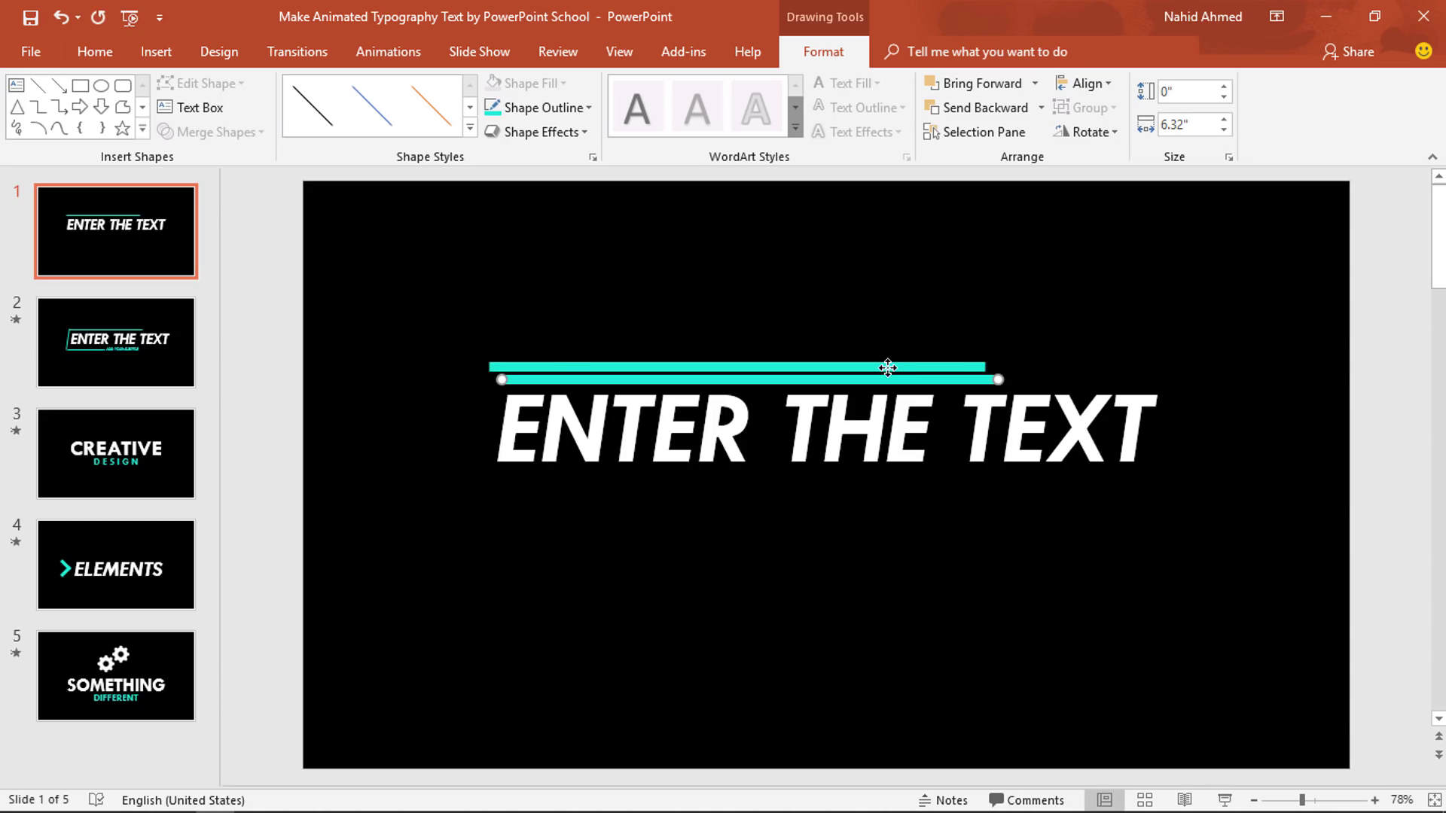
left_click_drag(863, 381, 610, 495)
left_click_drag(251, 492, 465, 492)
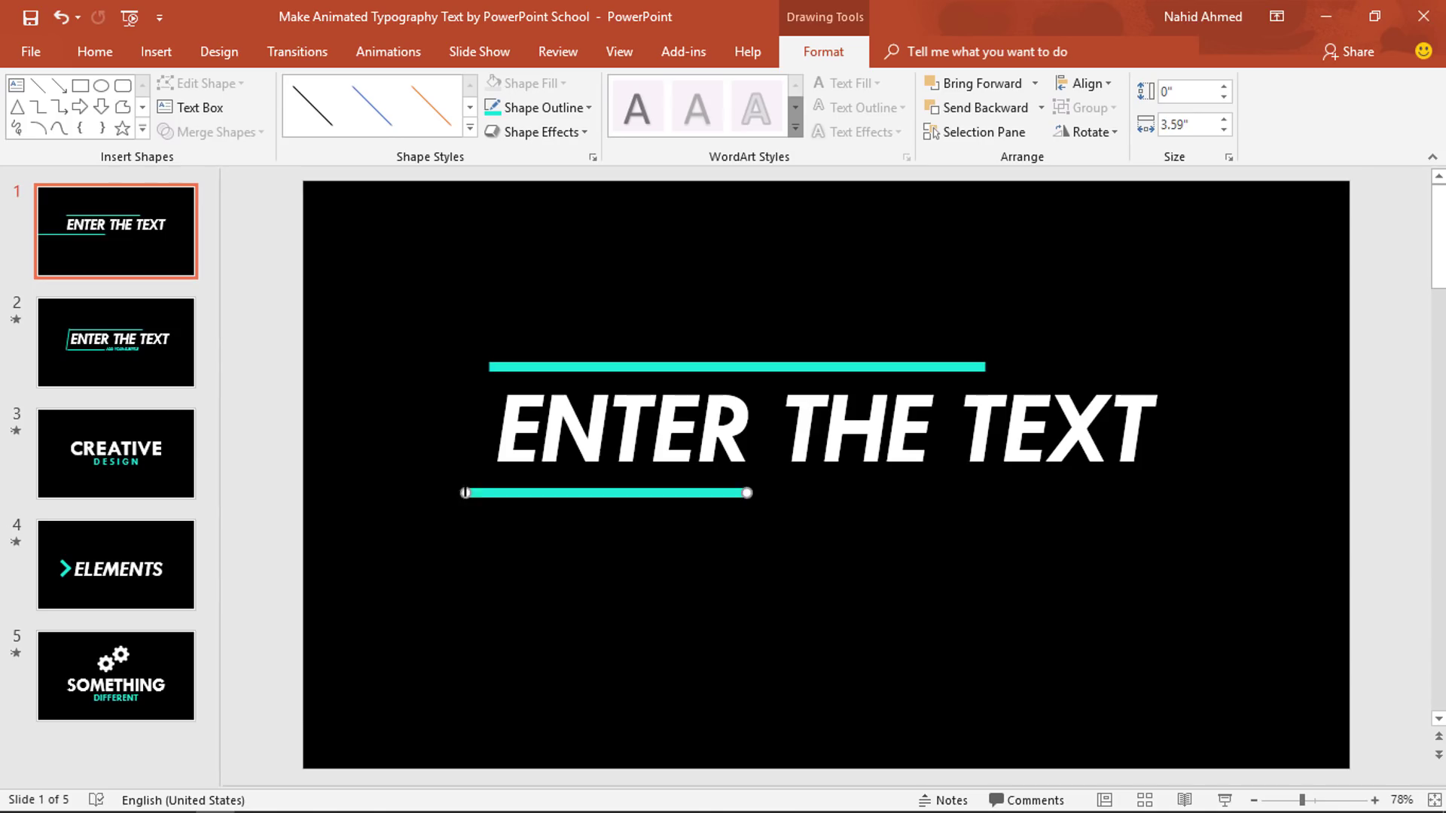
Add a rotated copy as a slanted stroke joining the top and lower lines' left ends.
key("ctrl+d")
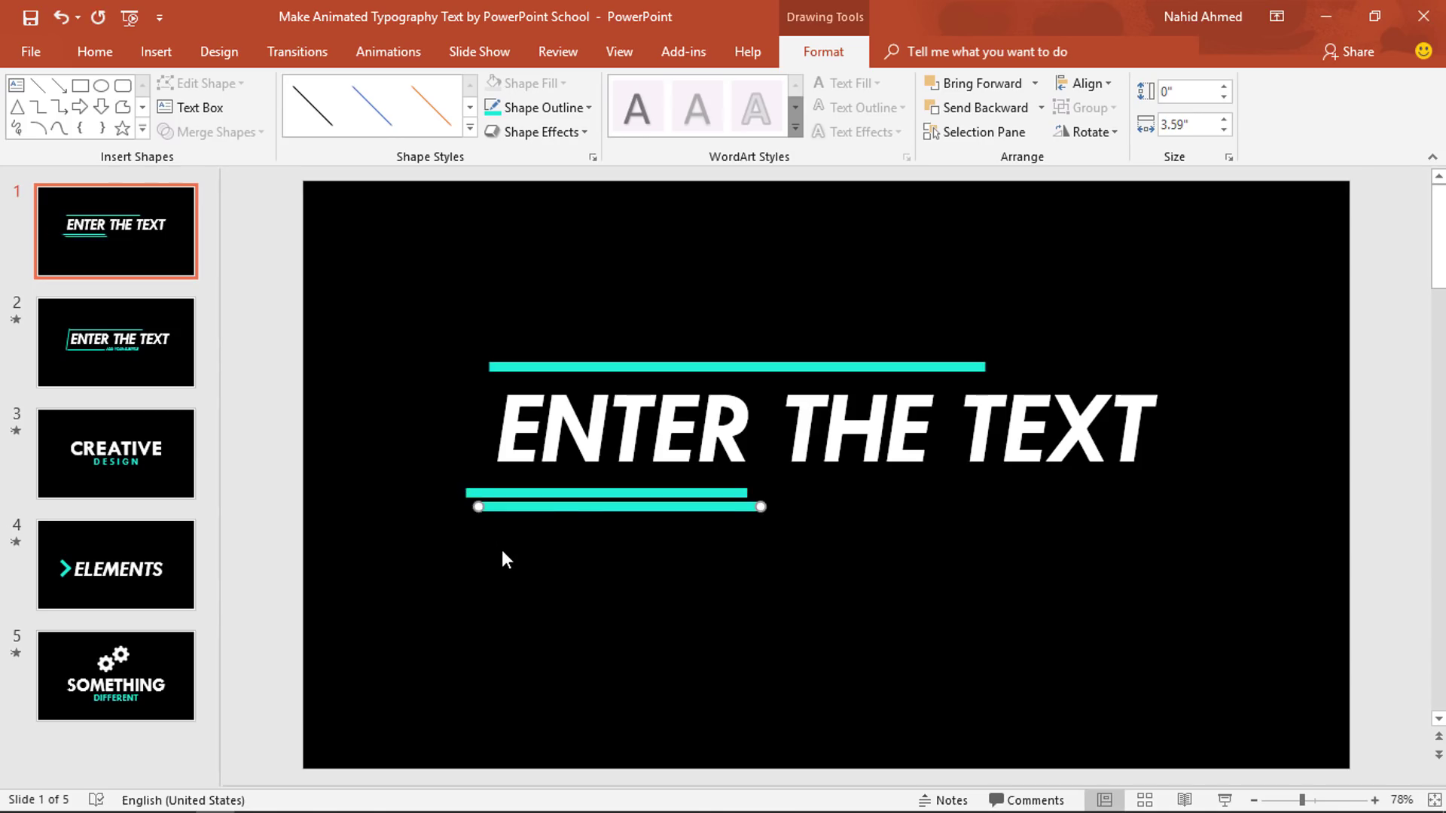
left_click(1094, 133)
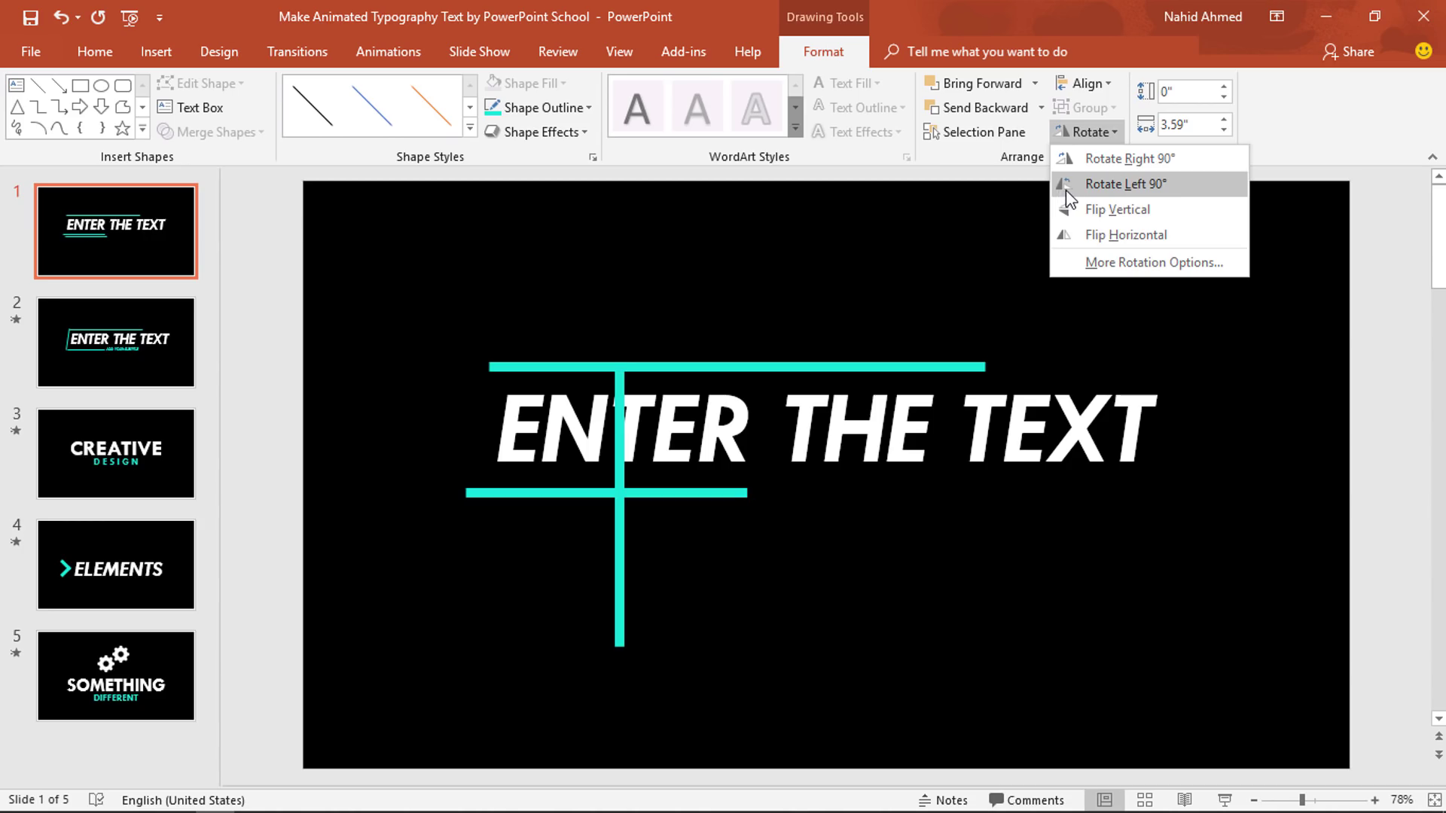
left_click(1122, 185)
left_click_drag(619, 646, 466, 495)
scroll(423, 580, "up", 5)
scroll(423, 580, "up", 8)
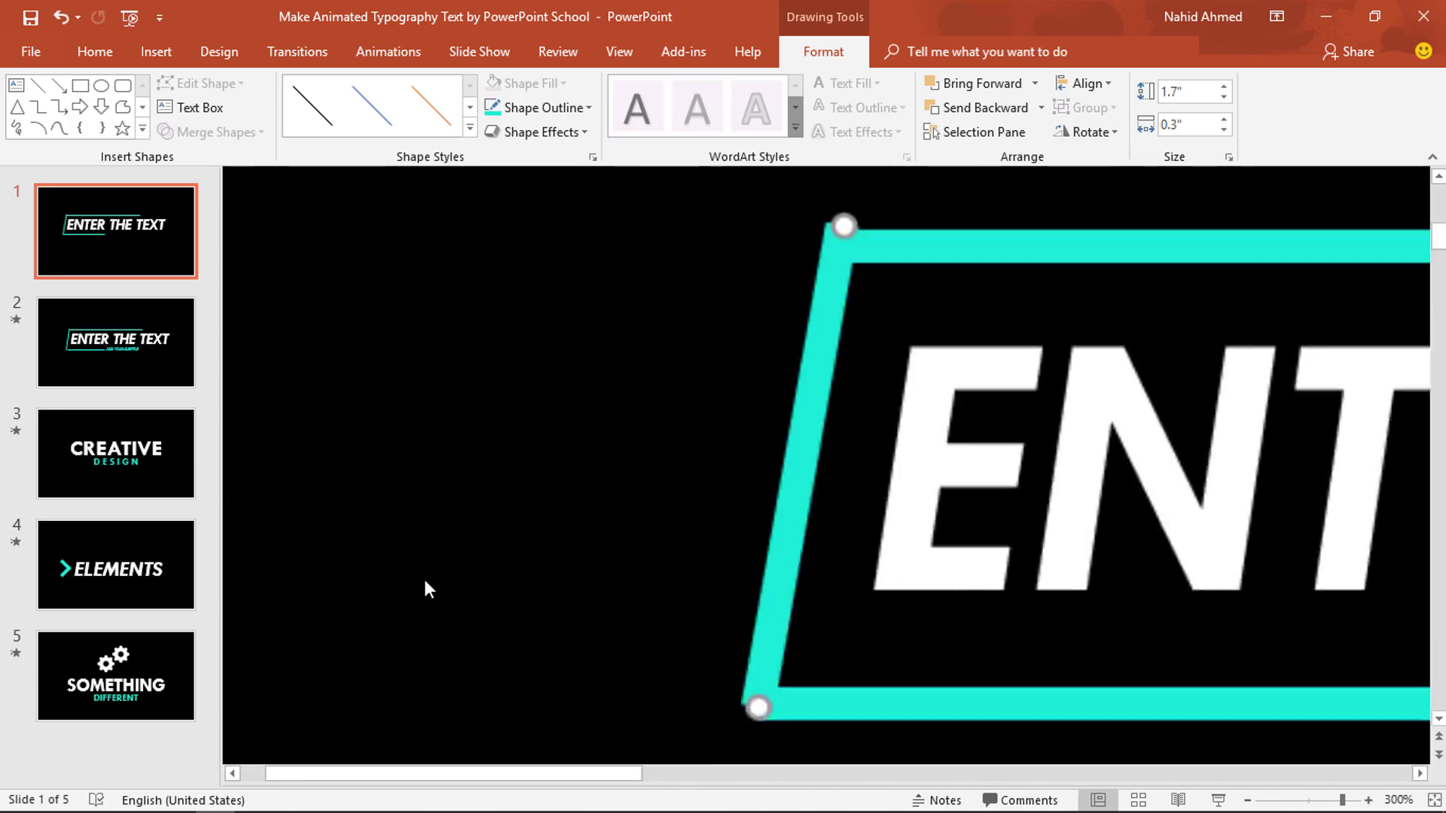
mouse_move(866, 213)
left_mouse_down()
mouse_move(868, 226)
mouse_move(891, 217)
left_mouse_up()
left_click_drag(782, 726, 796, 723)
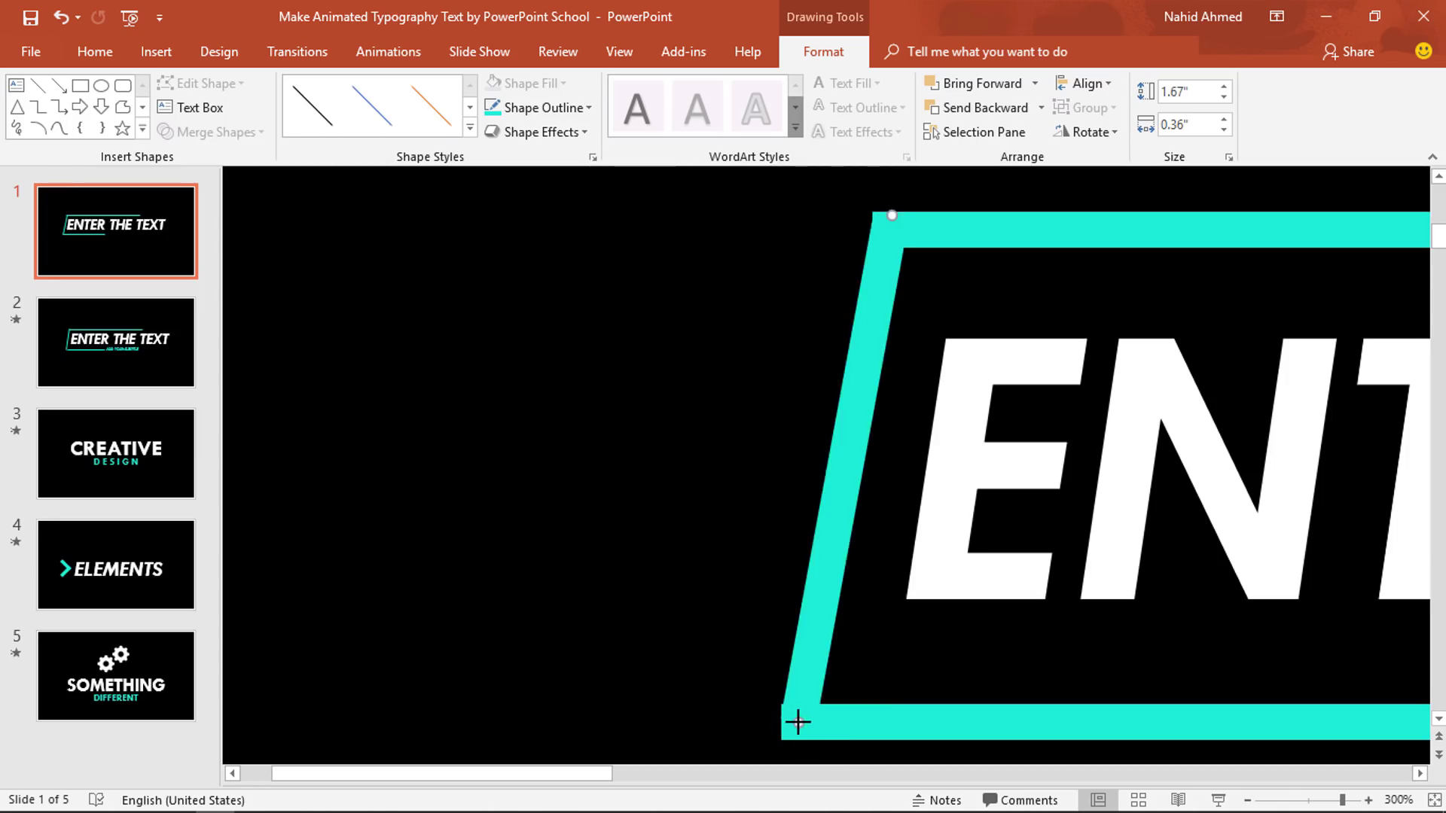
scroll(851, 663, "down", 8)
left_click(906, 607)
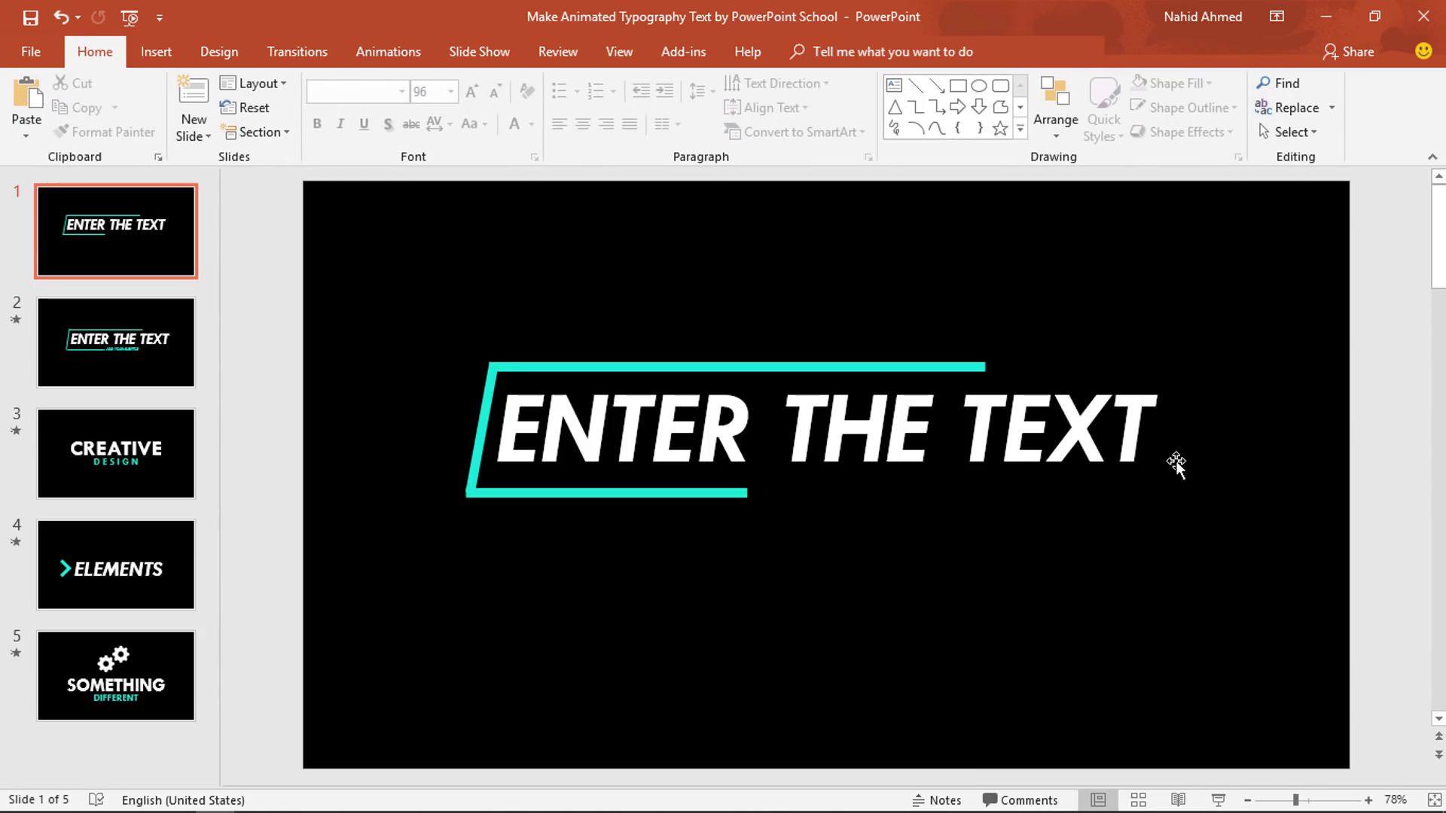
Duplicate the heading below itself and make the copy 24 pt cyan.
left_click(1136, 499)
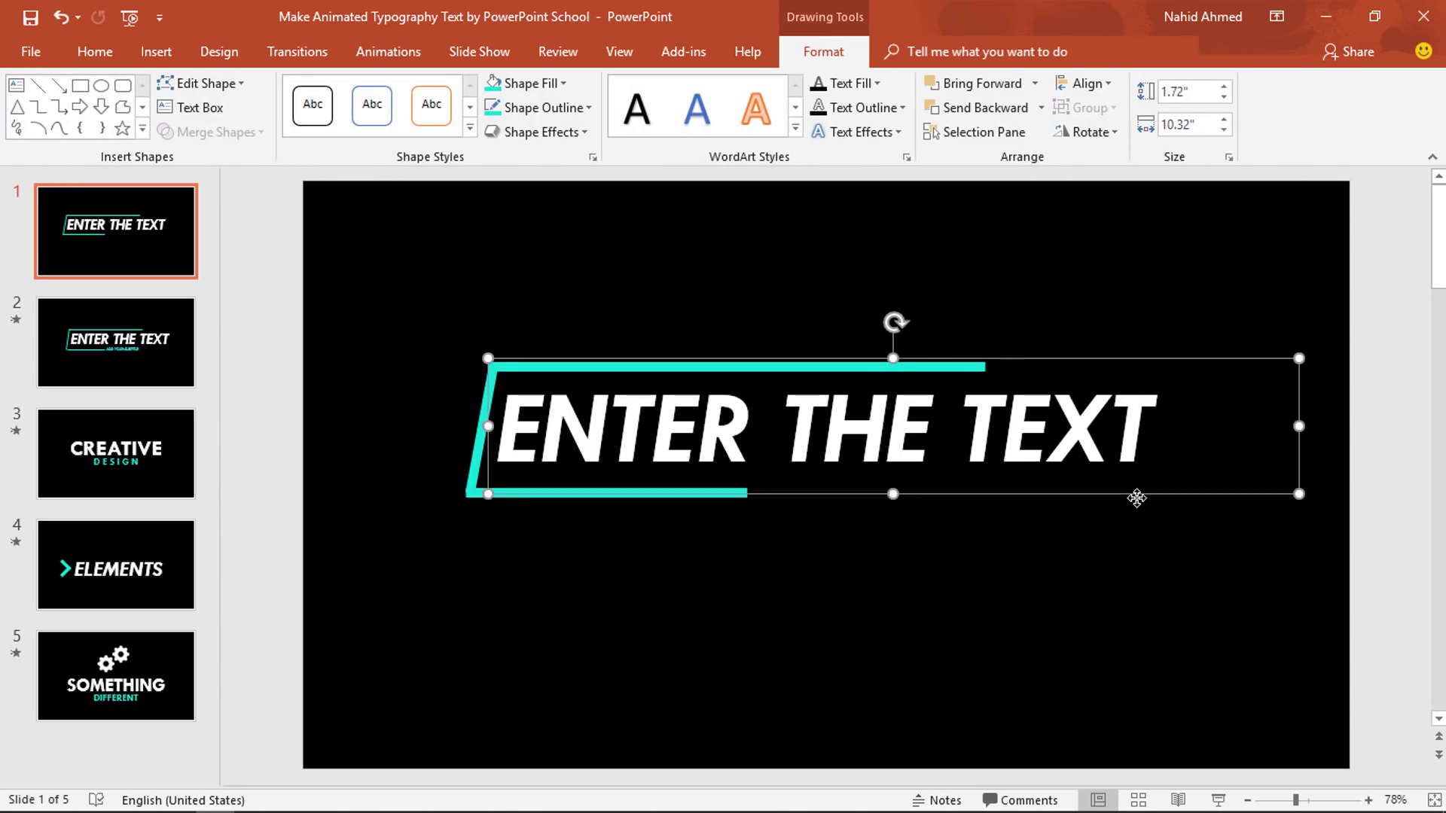
key("ctrl+d")
left_click_drag(1105, 507, 1105, 628)
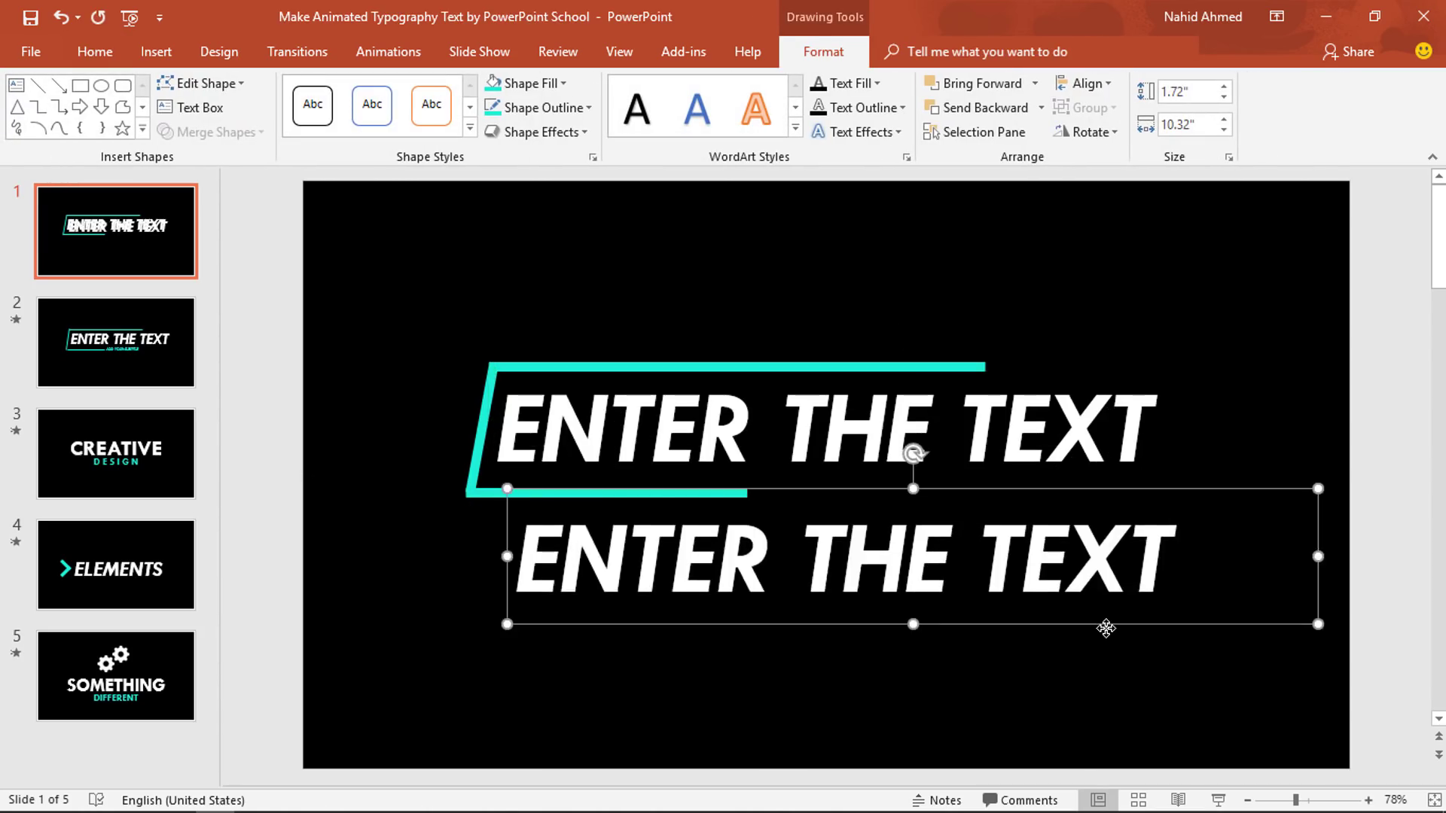
left_click(98, 57)
left_click(430, 87)
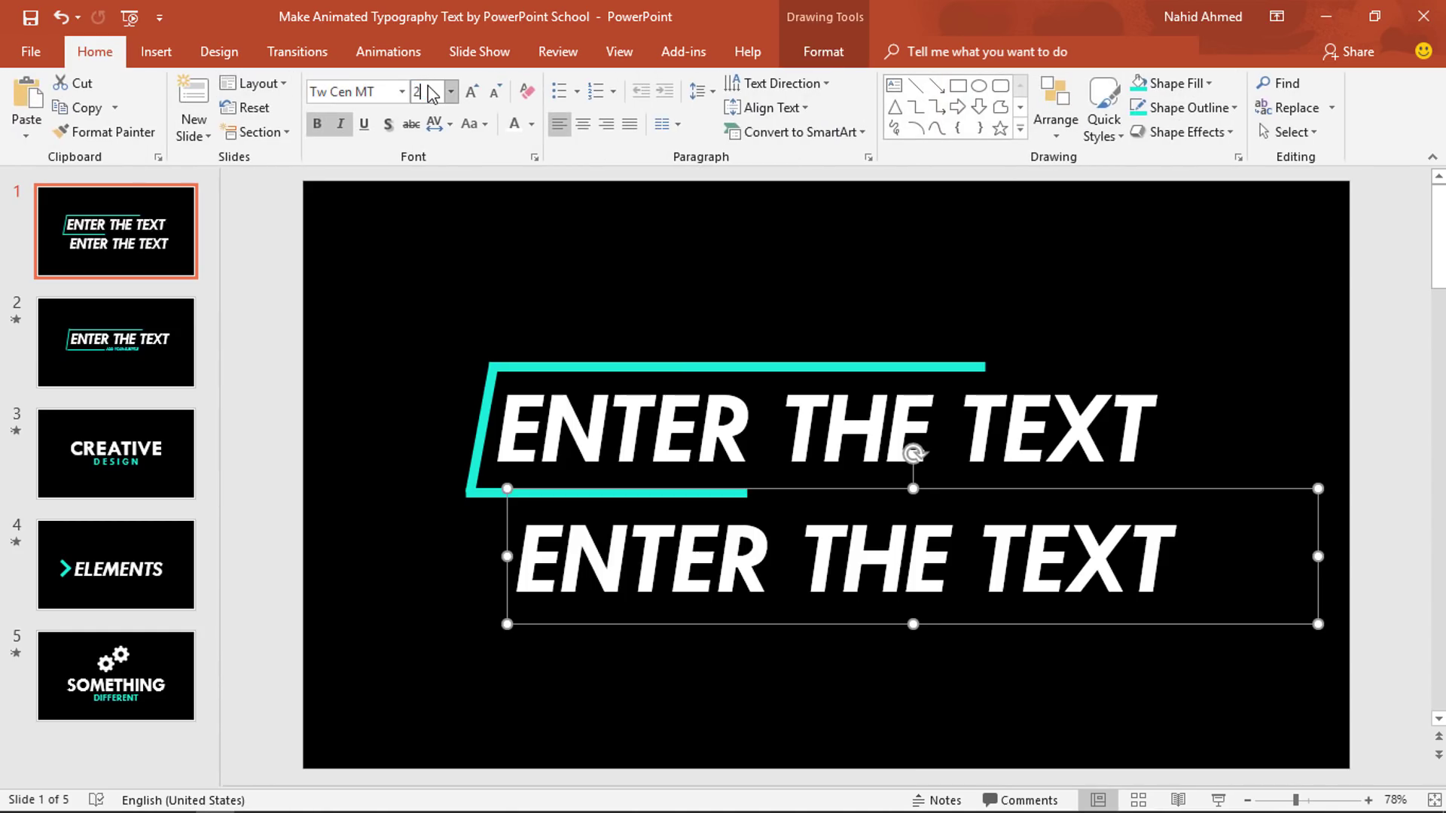
type("24")
key("Return")
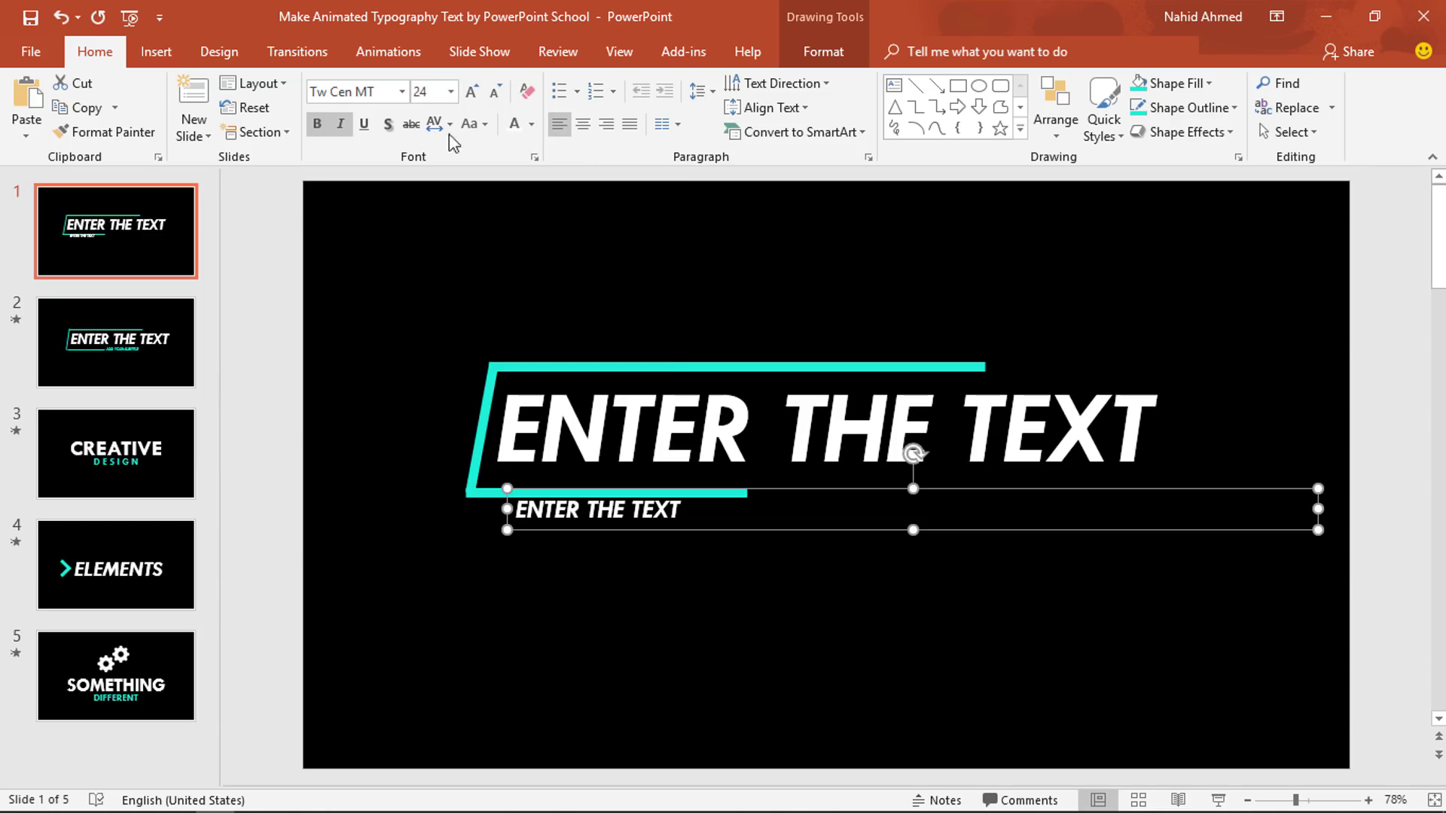
left_click(532, 129)
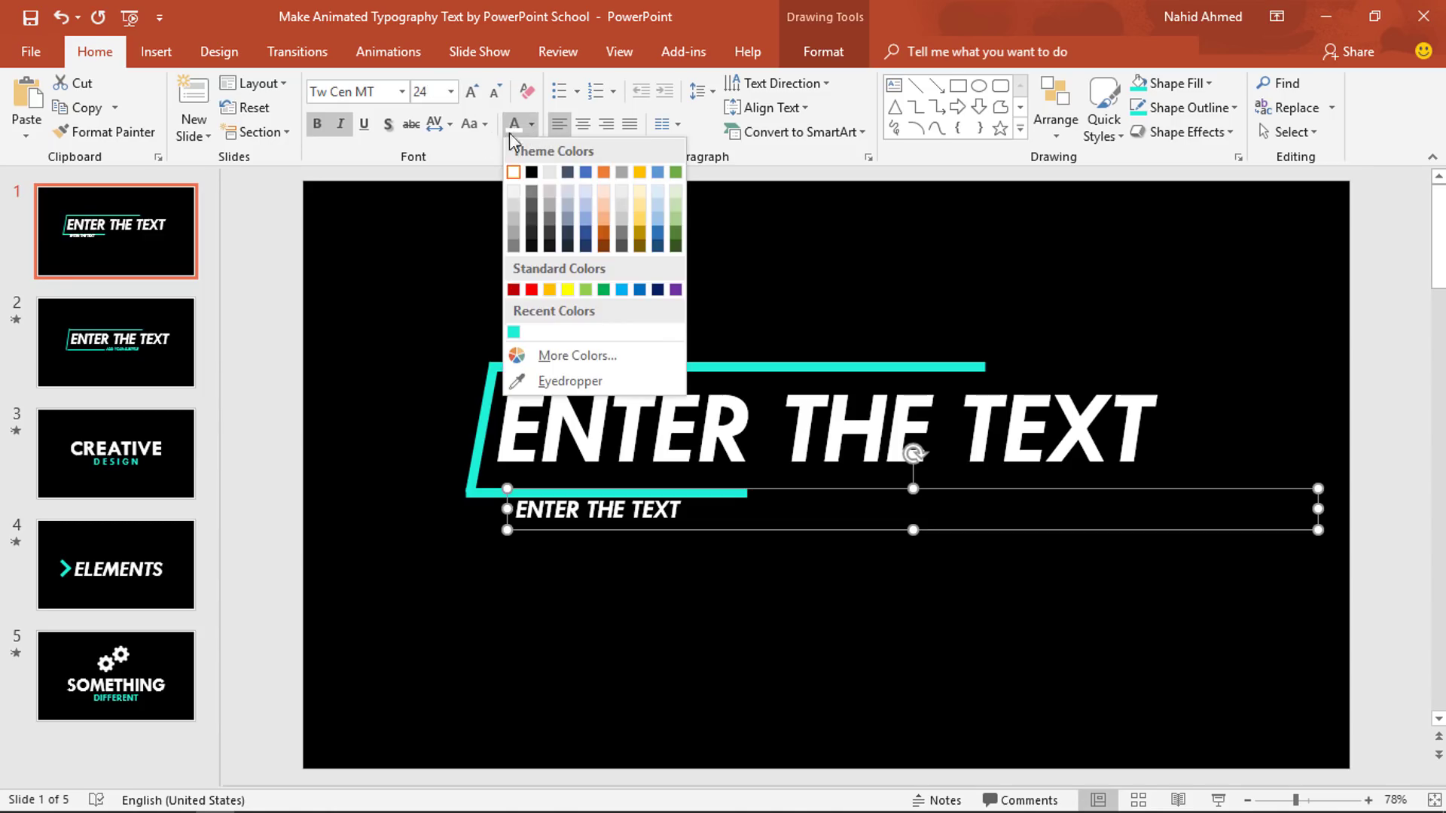
left_click(510, 330)
Narrow the copy, place it beside the lower bar, and retype it as 'ADD YOUR SUBTITLE'.
left_click_drag(1318, 510, 901, 522)
left_click_drag(814, 527, 1053, 513)
key("ctrl+a")
type("ADD YOUR SUBTITL")
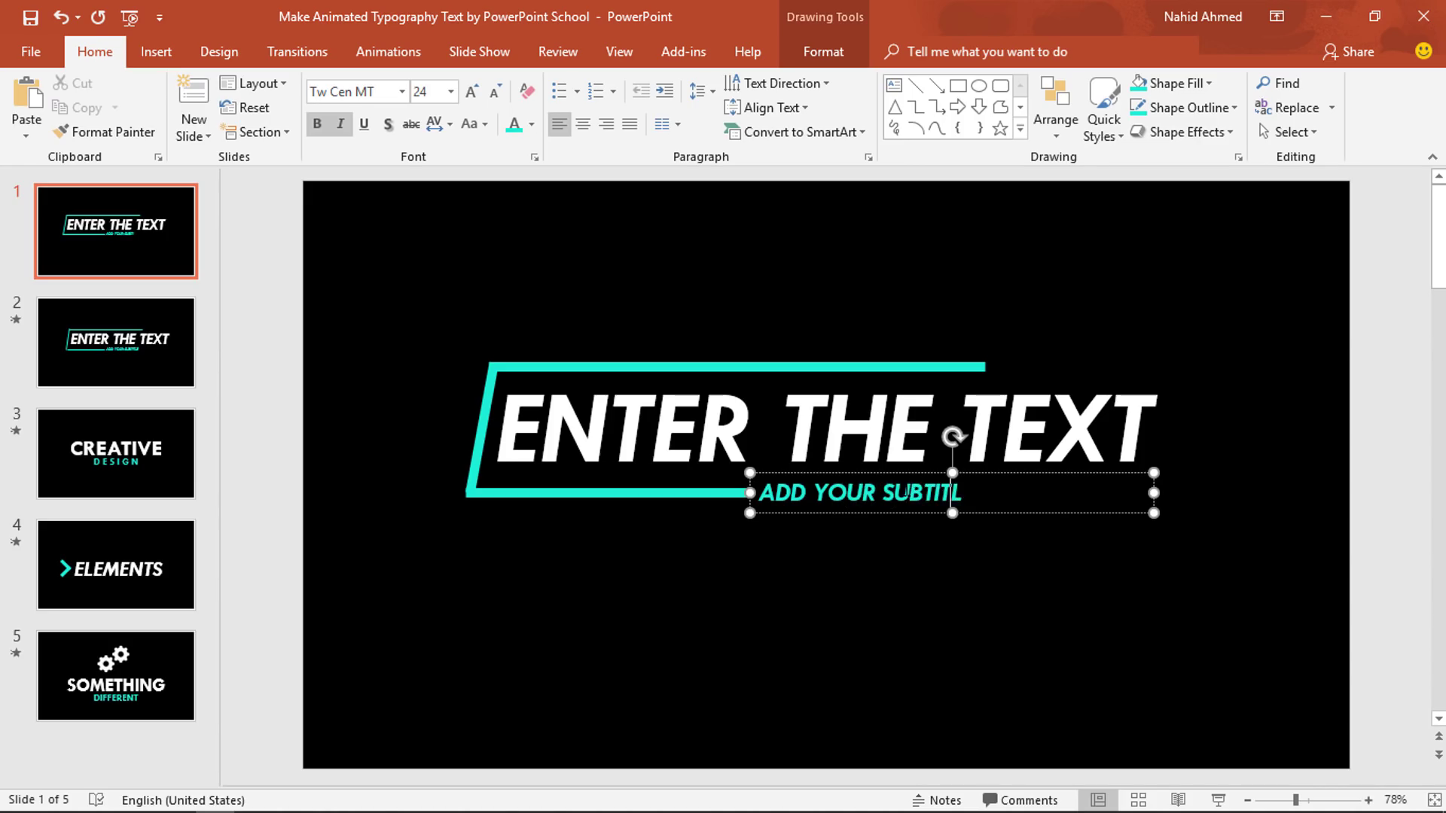
type("E")
left_click_drag(1004, 512, 1004, 510)
left_click(1007, 567)
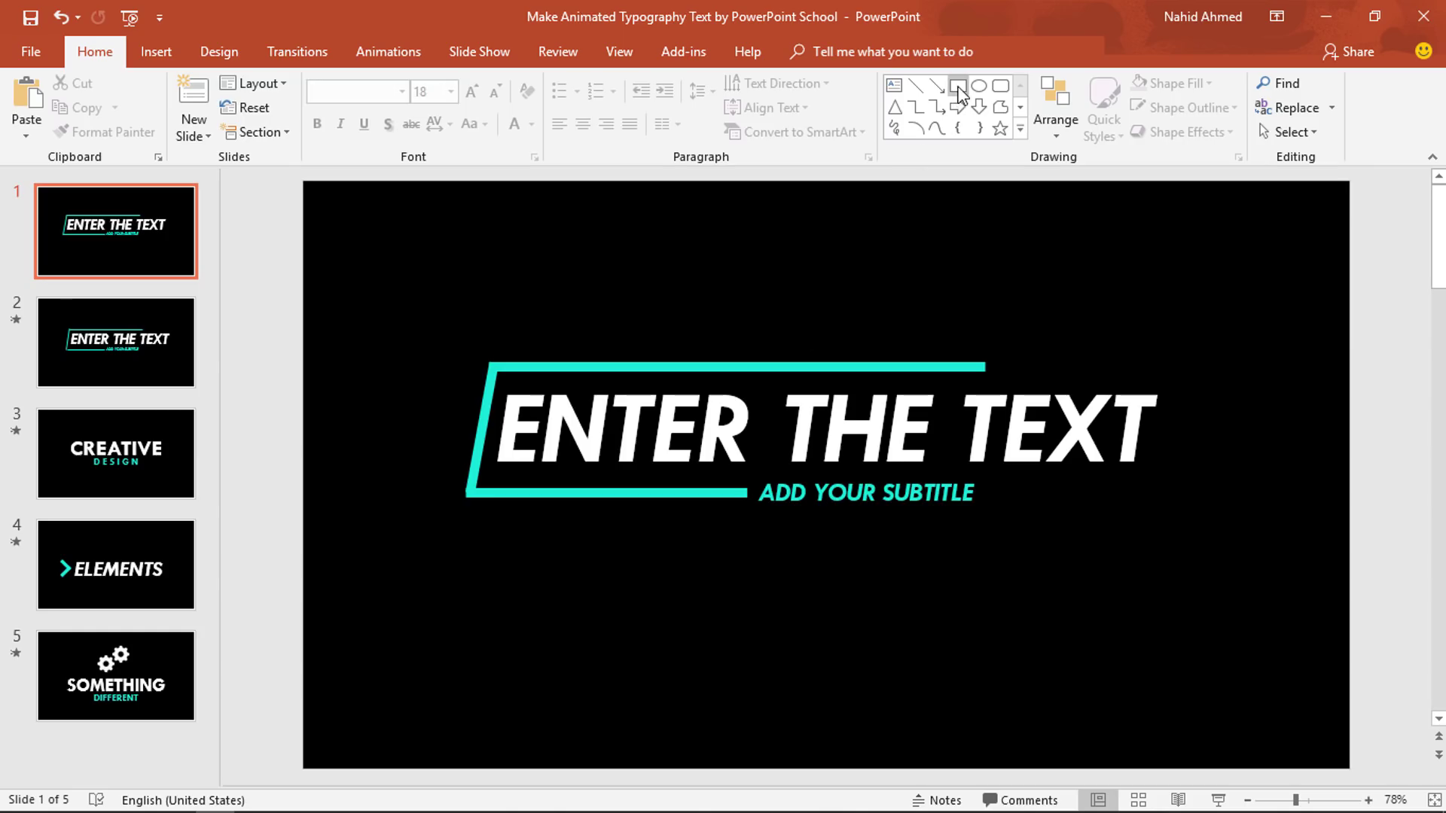
left_click(958, 85)
Draw a black, outline-free rectangle from the left edge to the subtitle, sent to back.
mouse_move(314, 482)
left_mouse_down()
mouse_move(547, 524)
mouse_move(751, 515)
left_mouse_up()
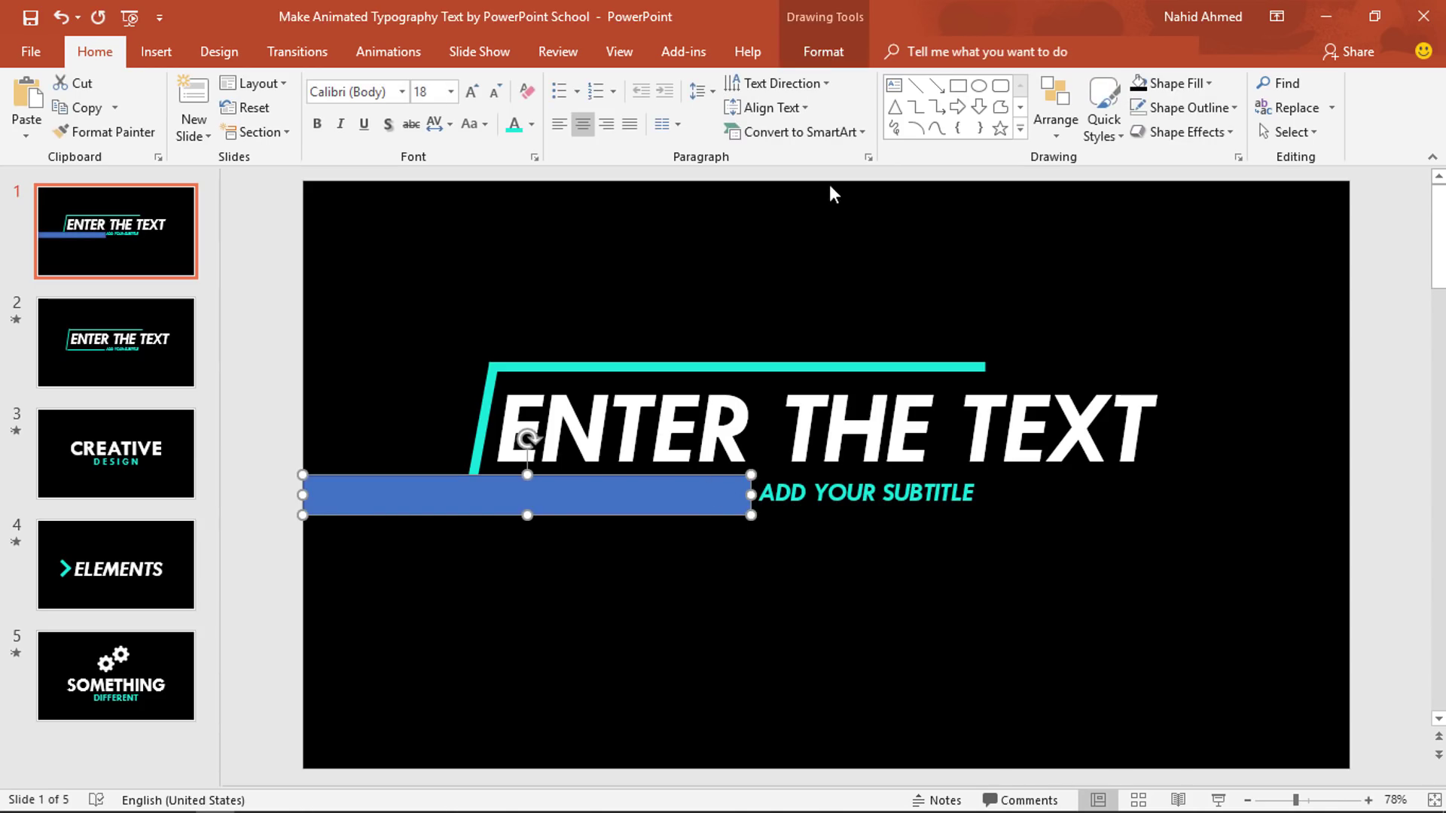
left_click(838, 47)
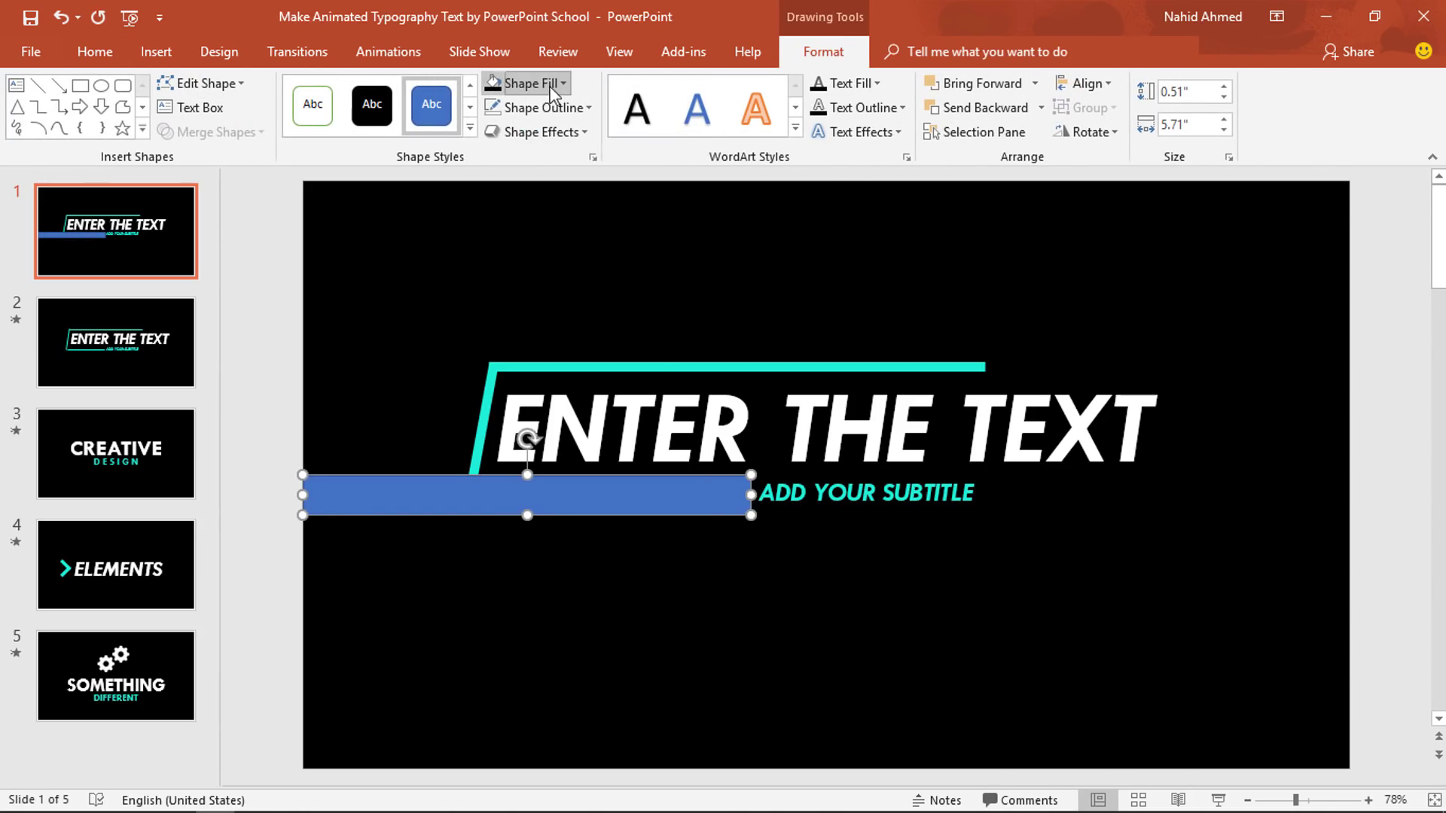
left_click(520, 83)
left_click(510, 130)
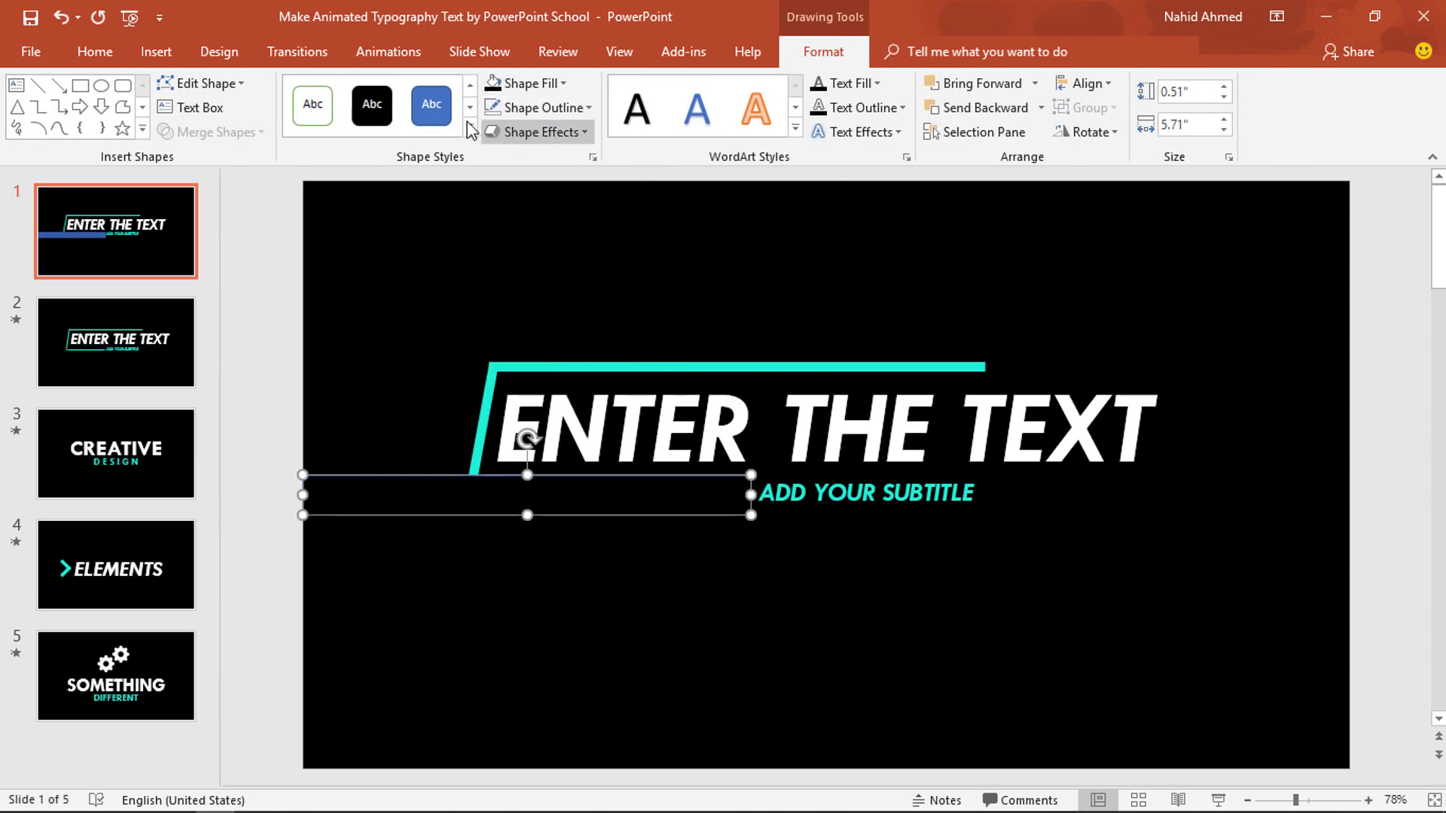
left_click(534, 111)
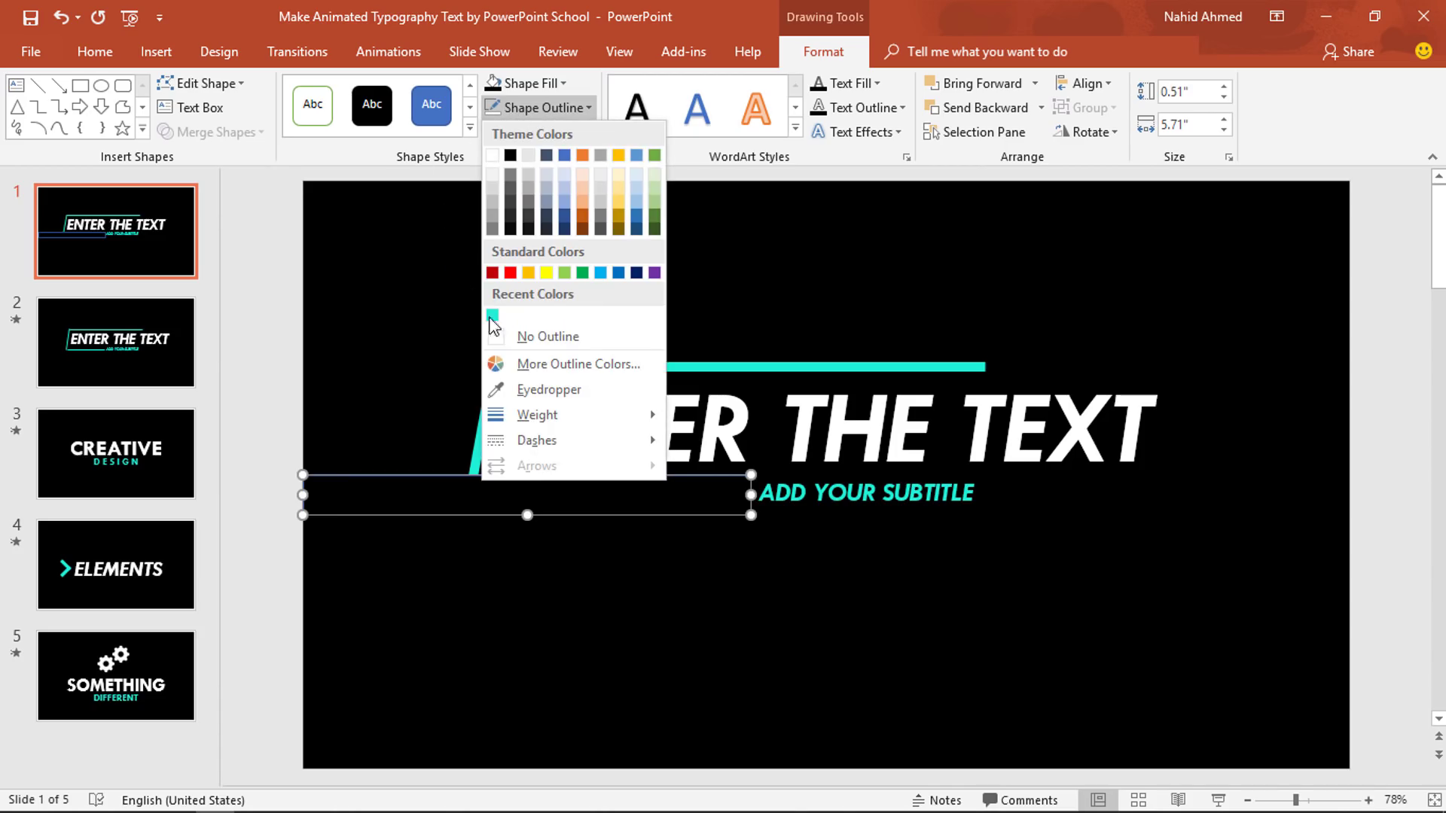
left_click(503, 338)
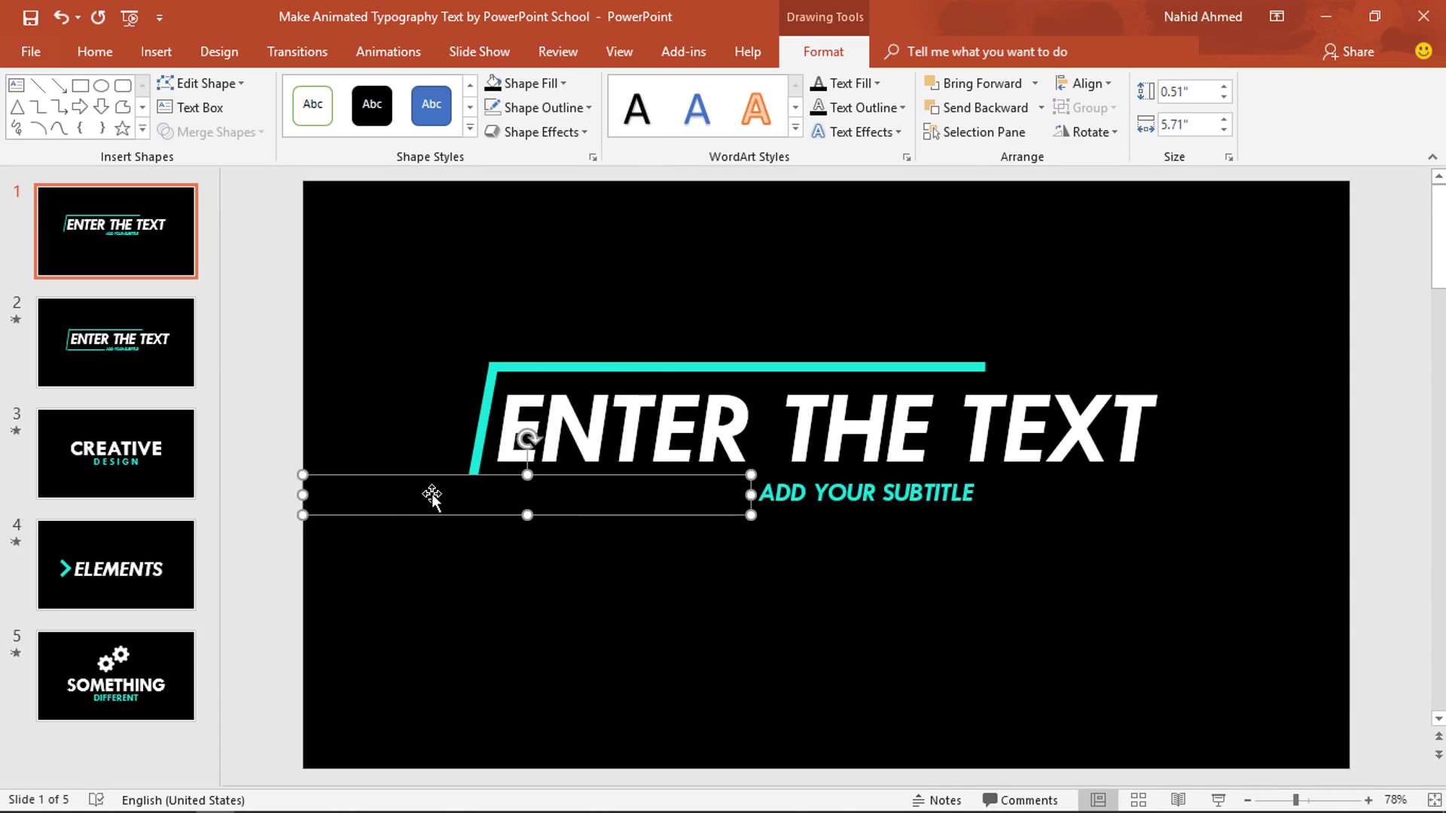
right_click(431, 495)
left_click(508, 255)
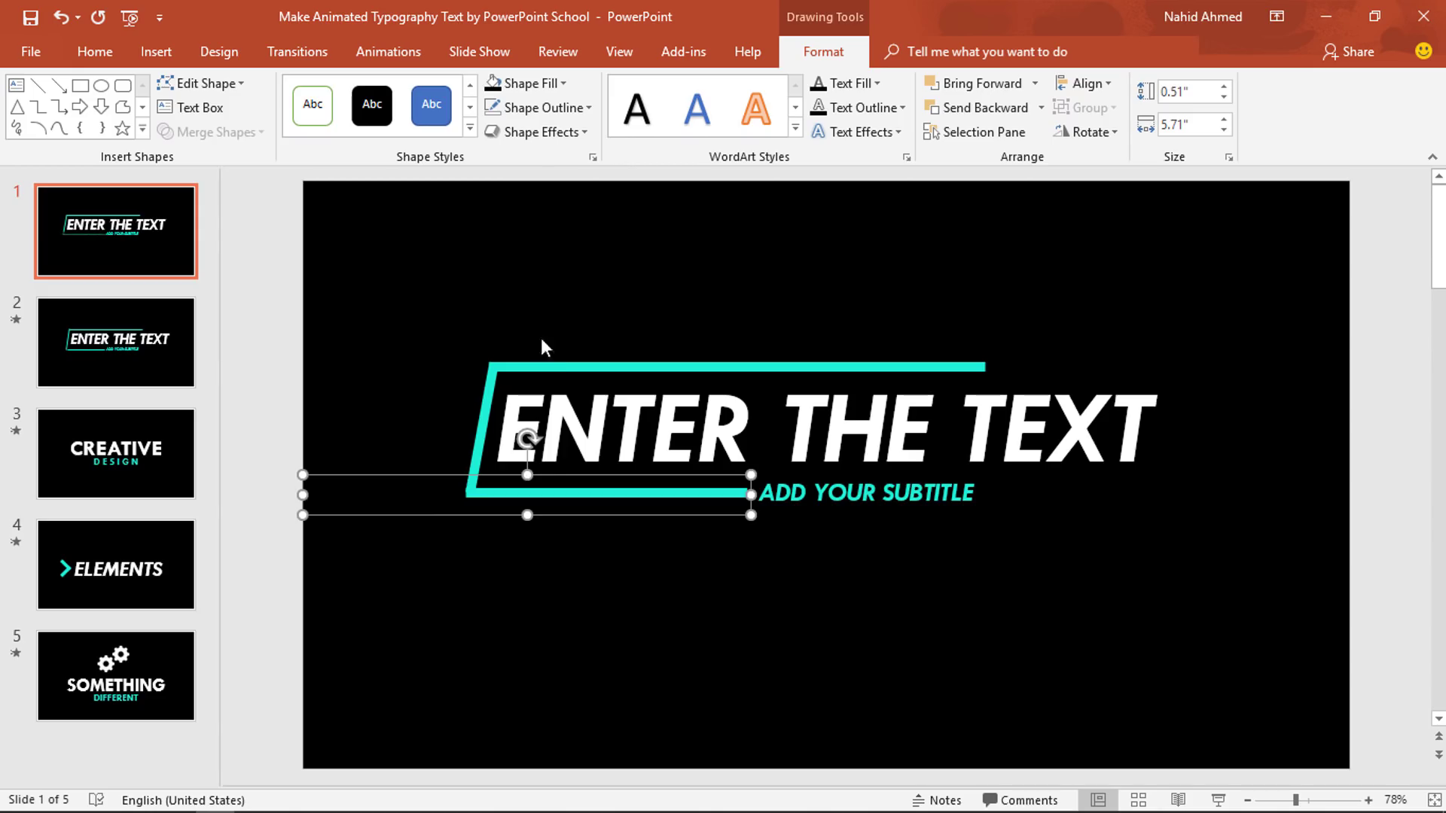
left_click(700, 617)
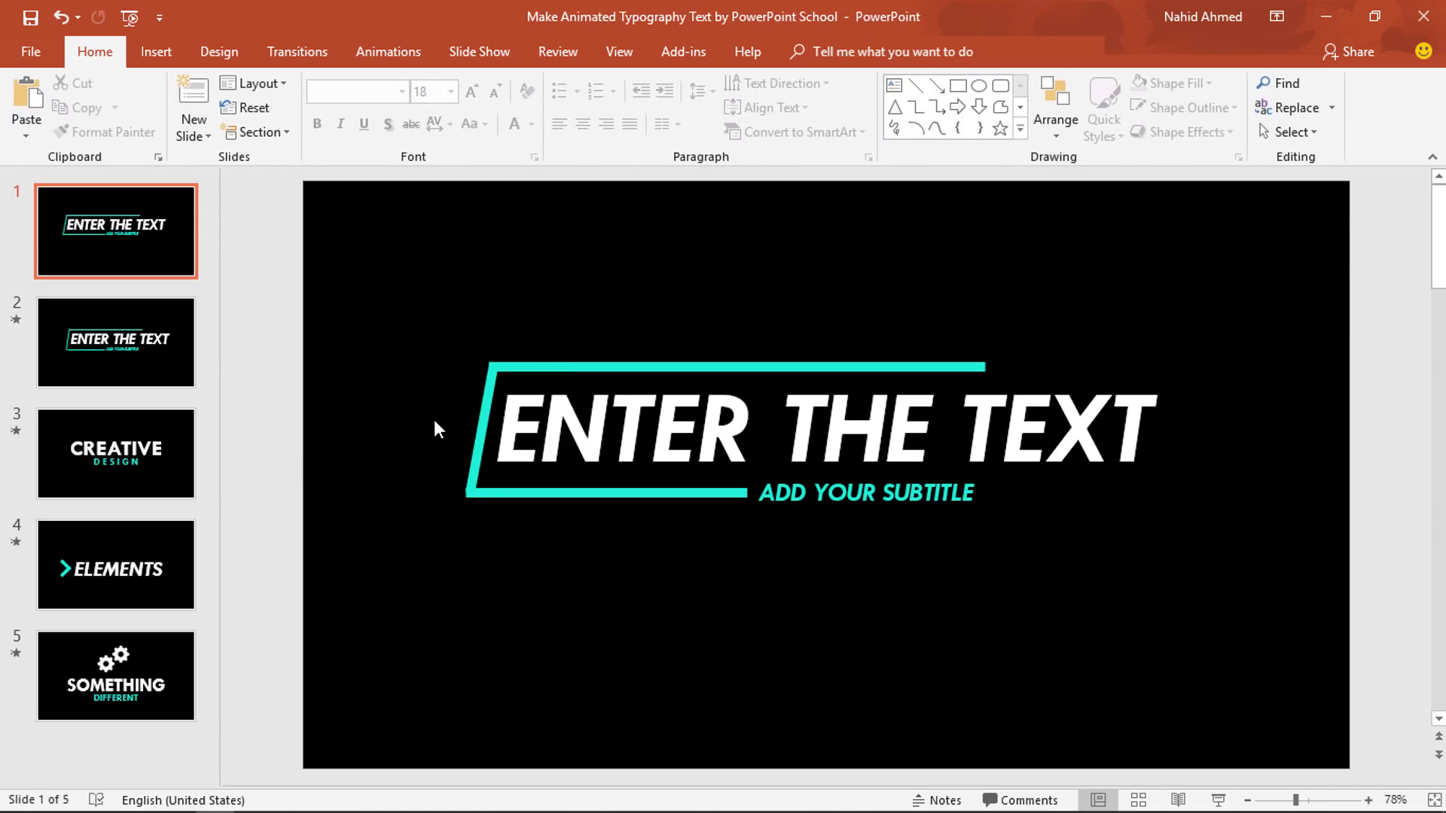
Open the Animation Pane and give the top line a Wipe entrance from the right.
left_click(388, 54)
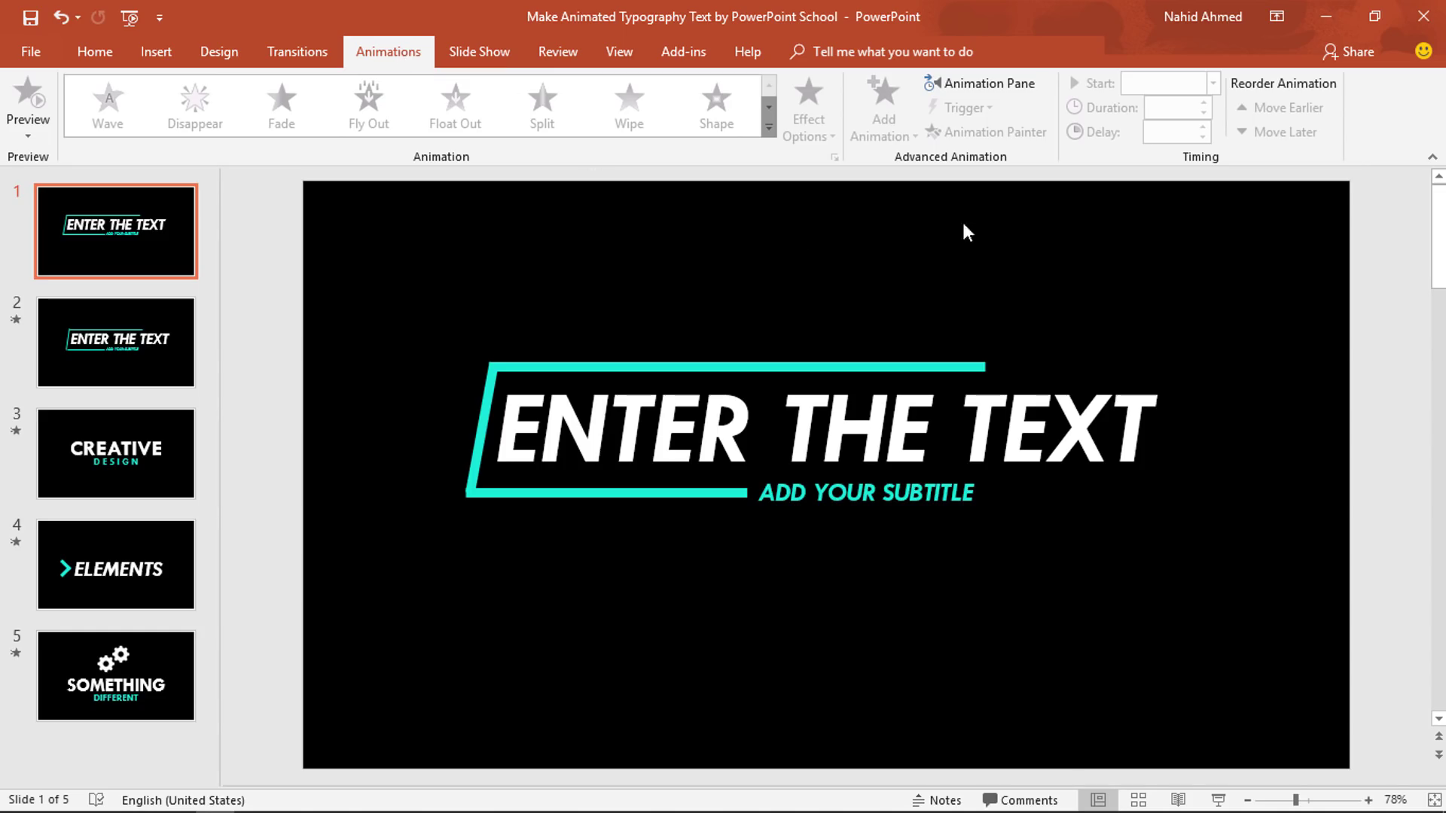
left_click(1005, 92)
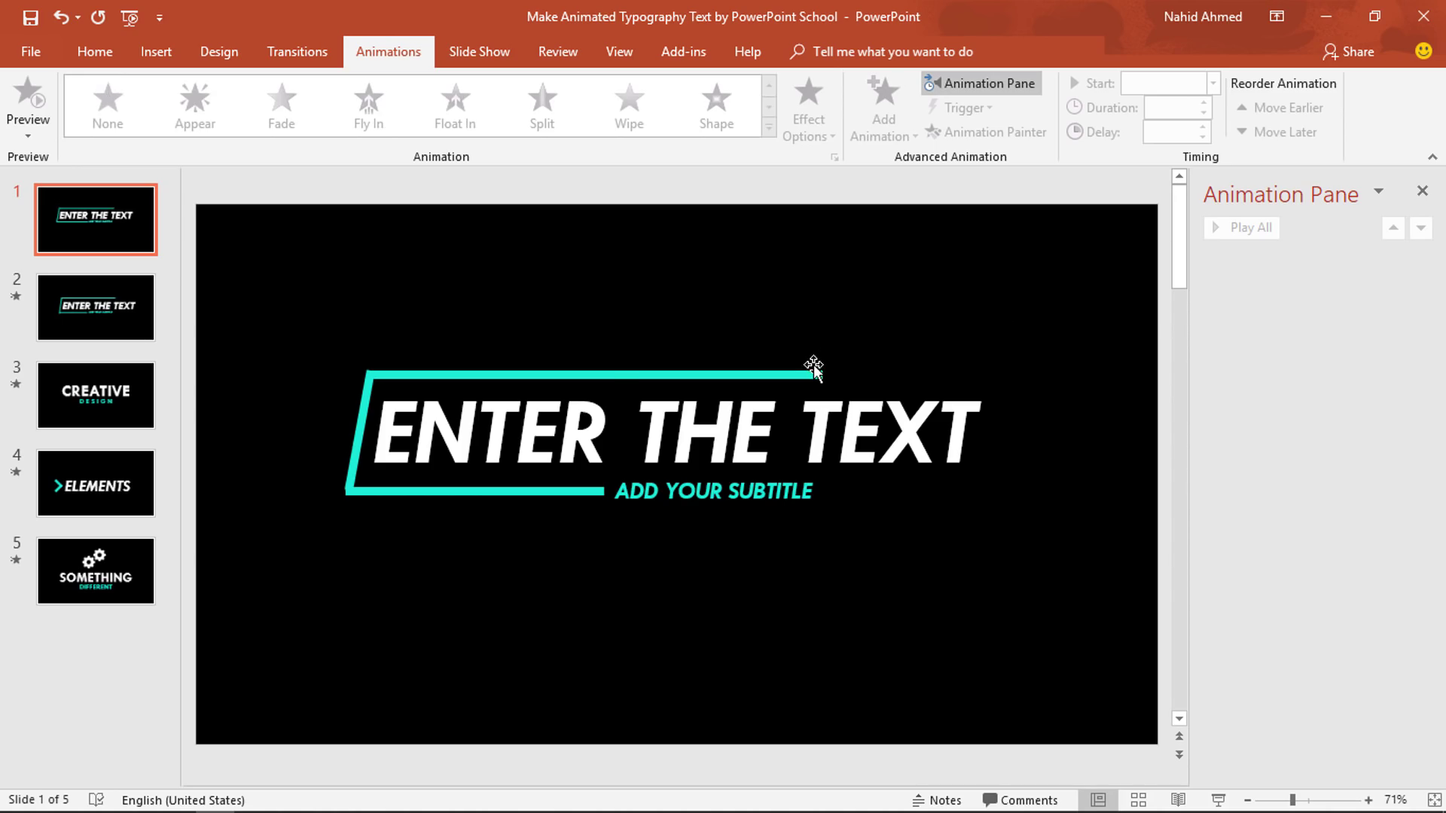
left_click(621, 374)
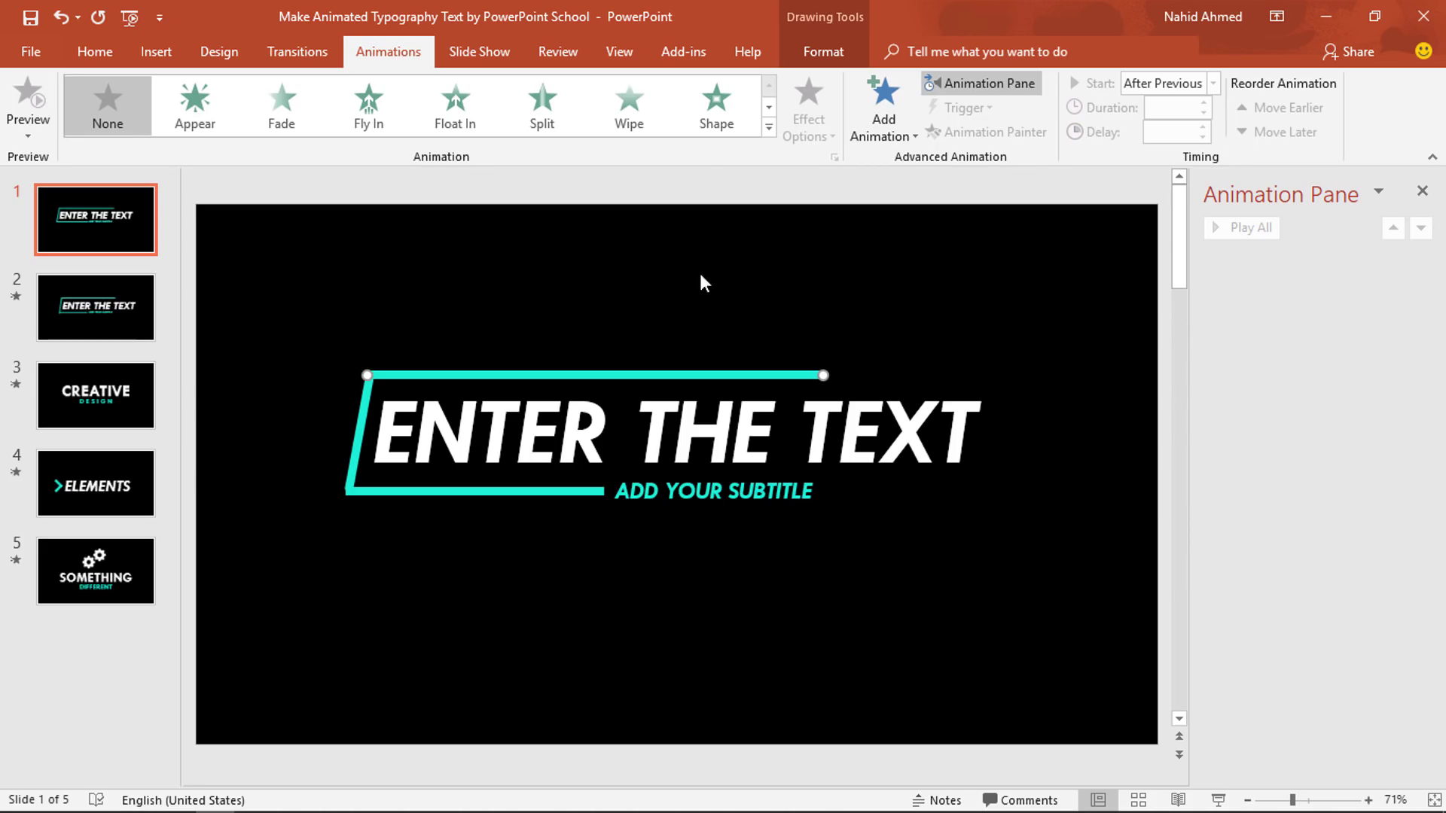
left_click(875, 132)
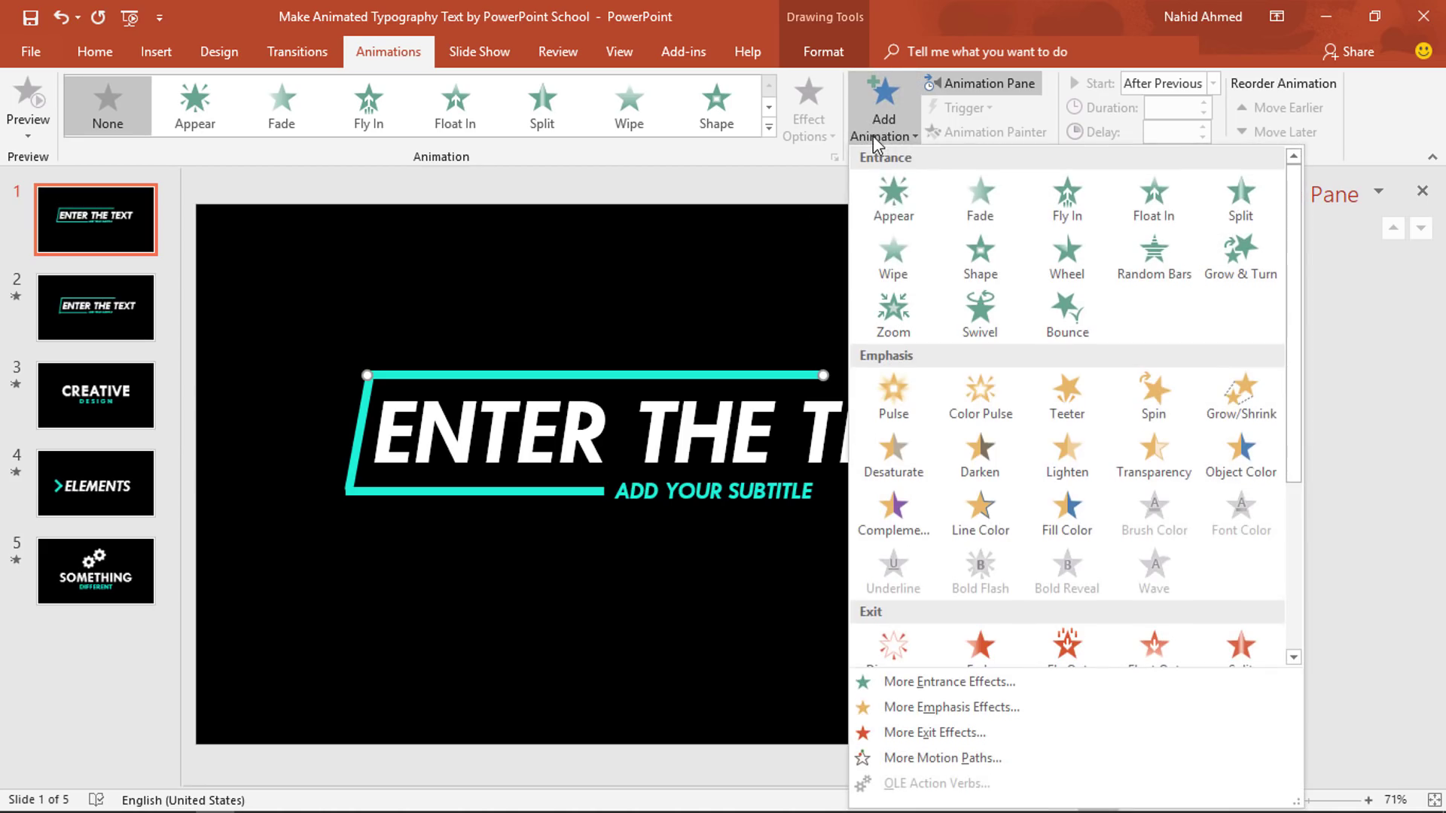
left_click(902, 261)
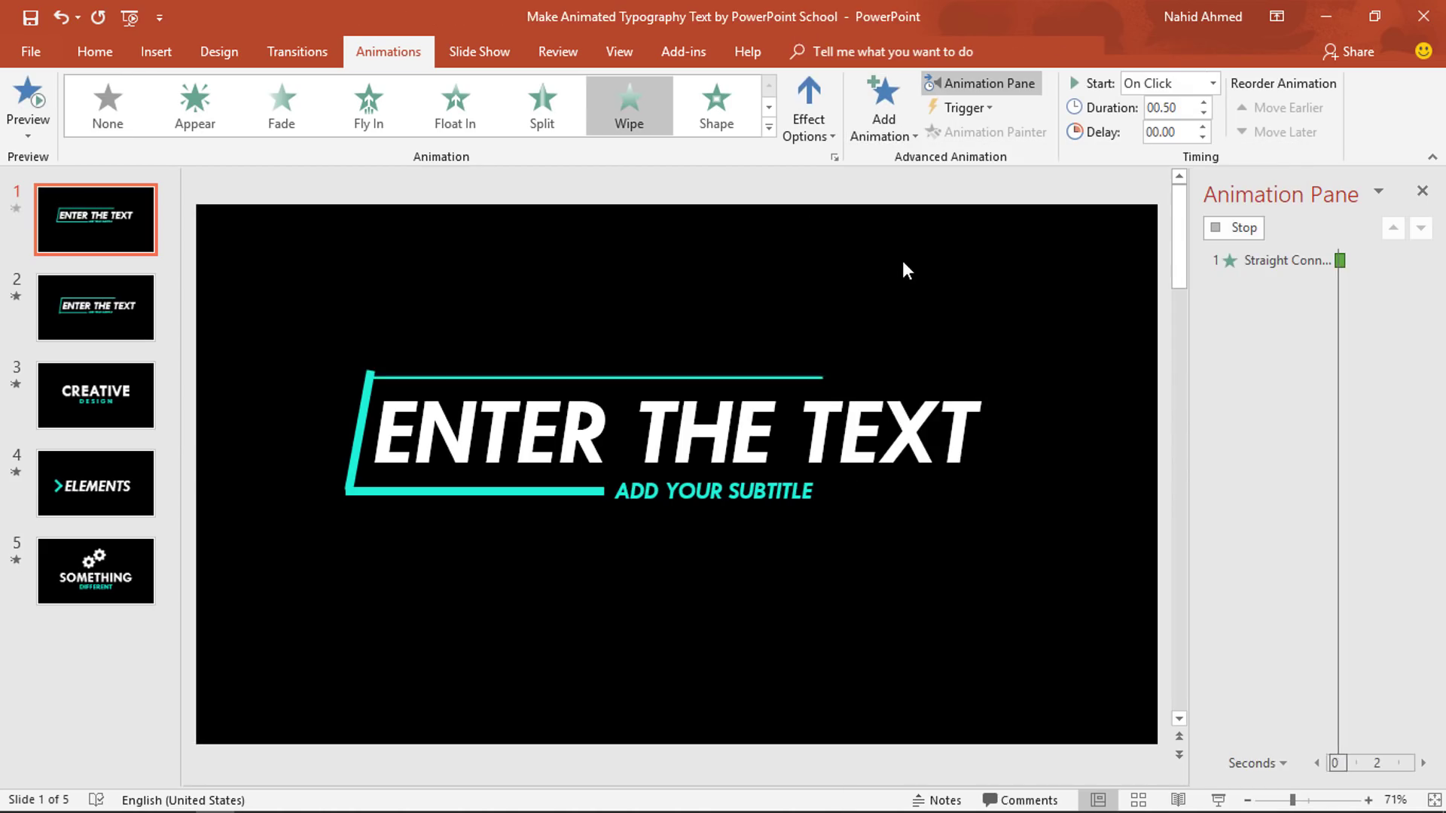
left_click(809, 120)
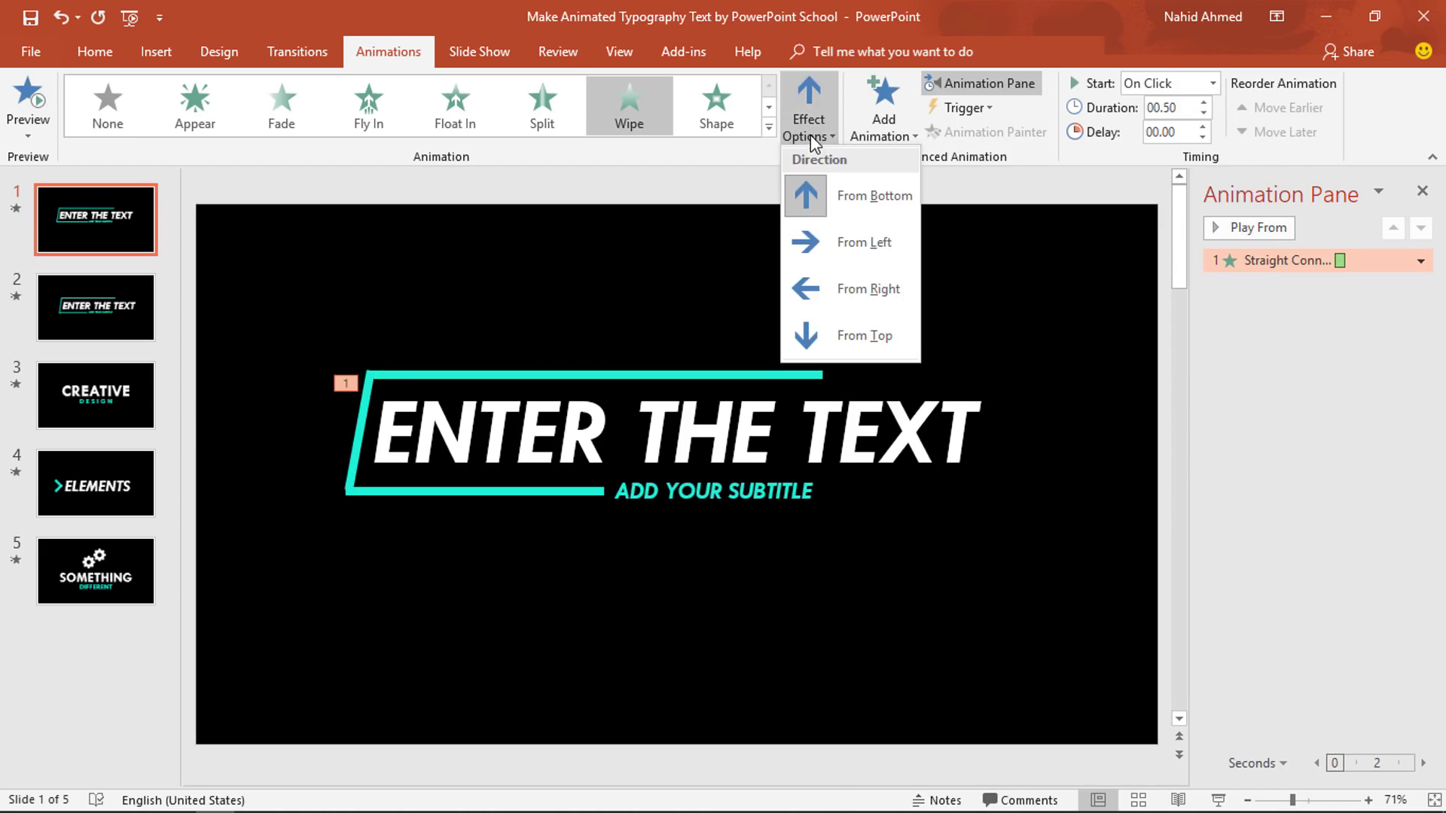
left_click(884, 289)
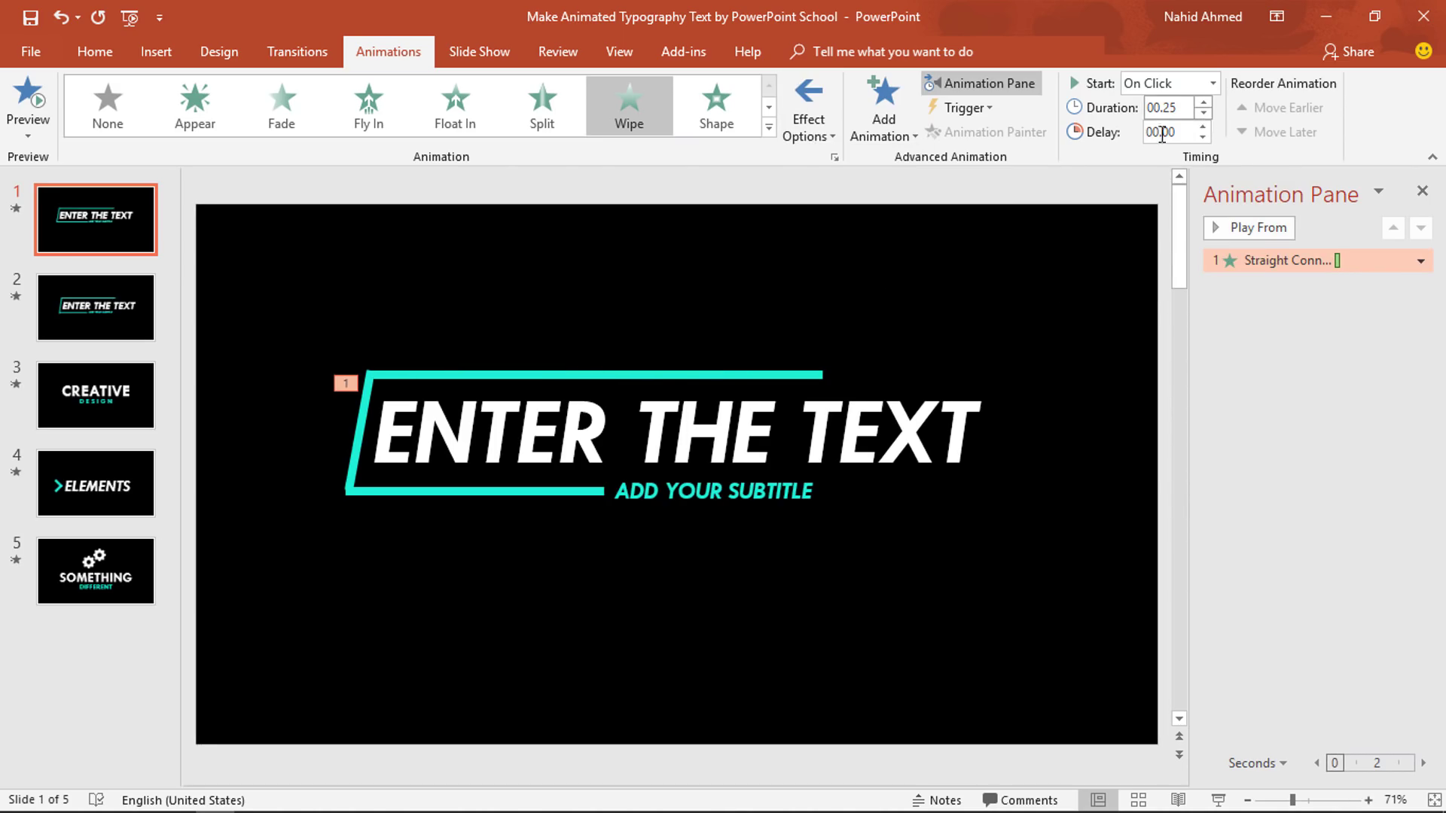
Give the slanted line a Wipe from Top, After Previous, lasting 0.25 seconds.
left_click(354, 427)
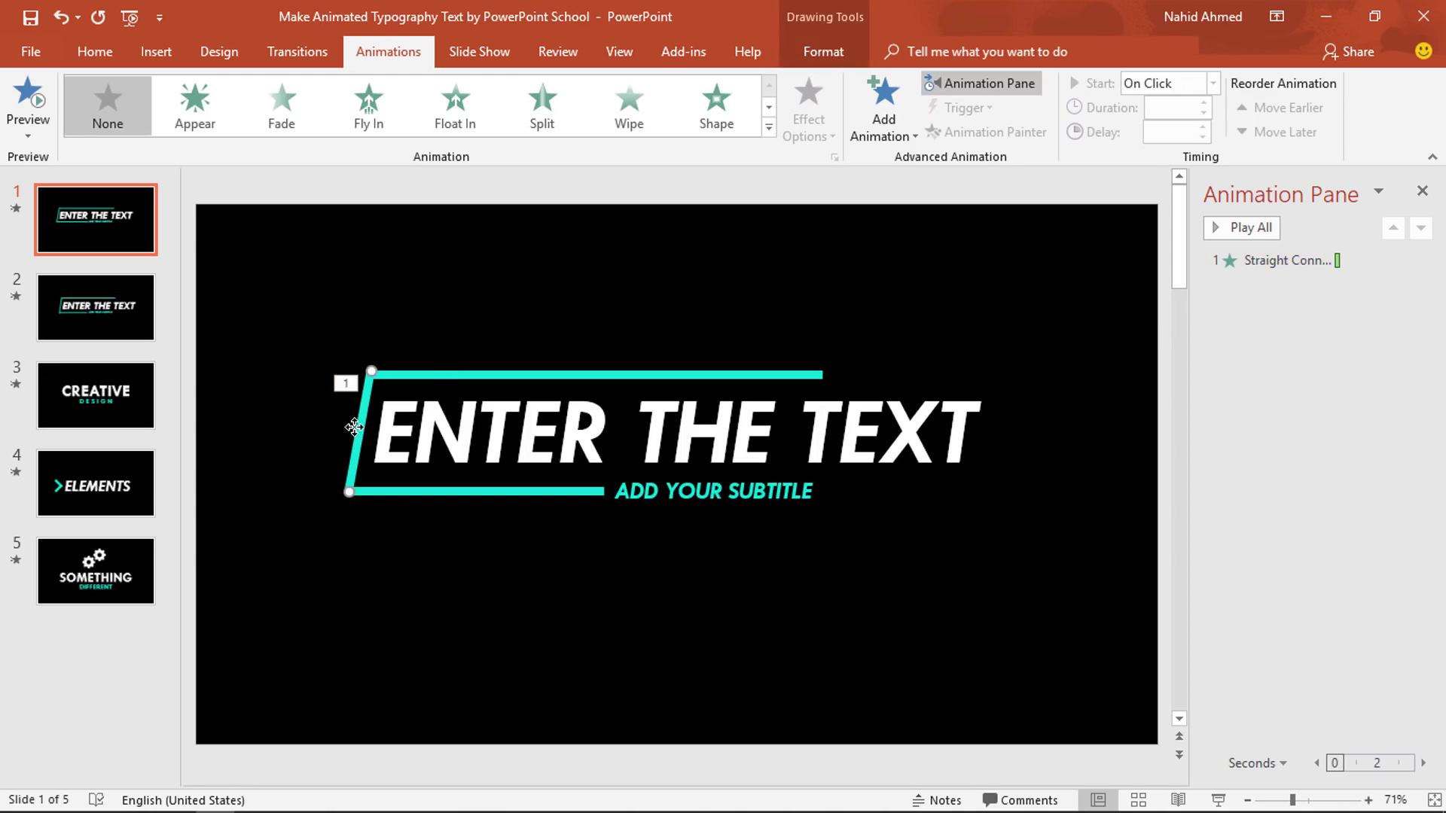
left_click(889, 128)
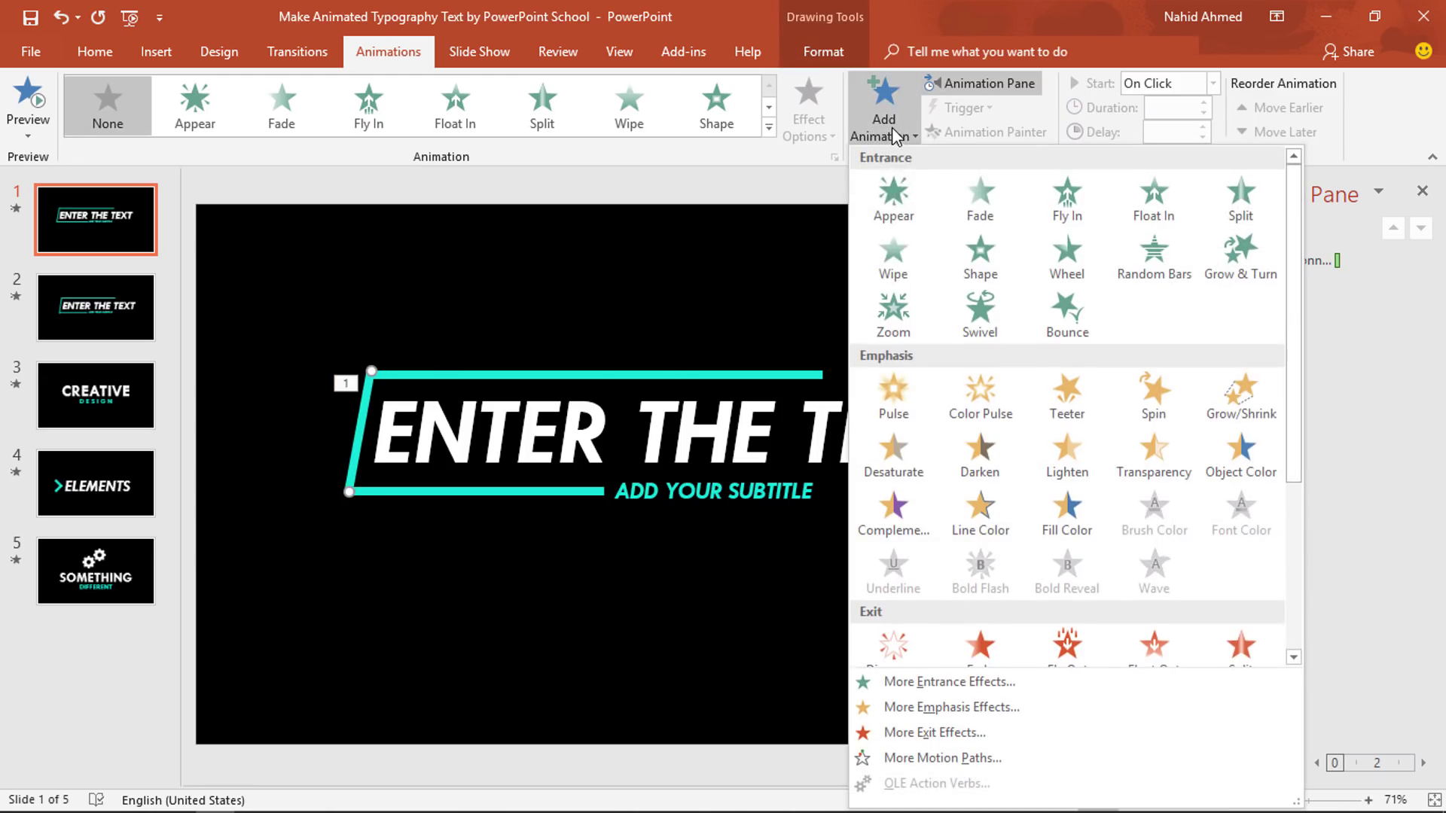
left_click(895, 268)
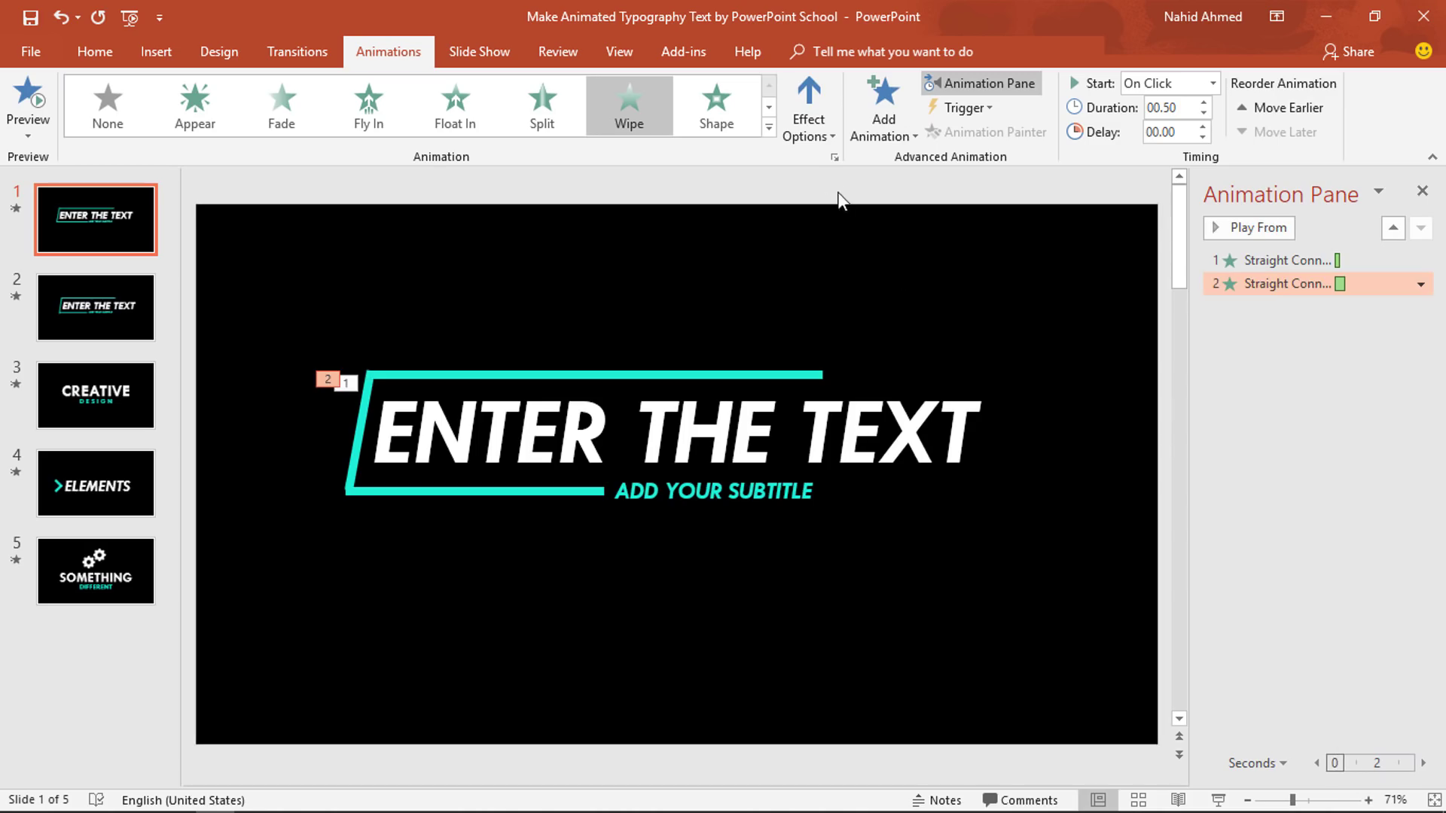
left_click(806, 132)
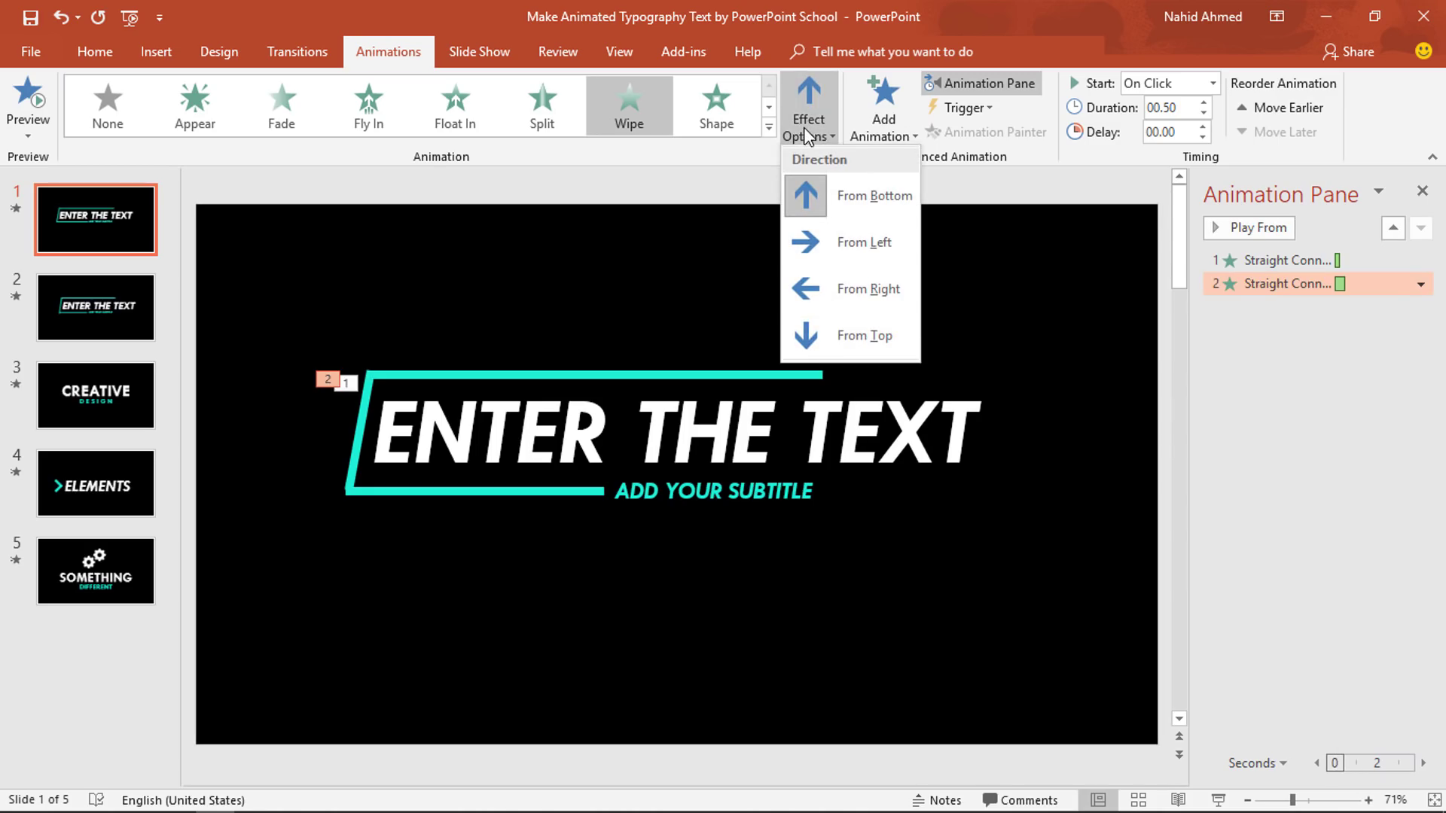
left_click(820, 343)
left_click(1212, 85)
left_click(1205, 147)
left_click(1203, 112)
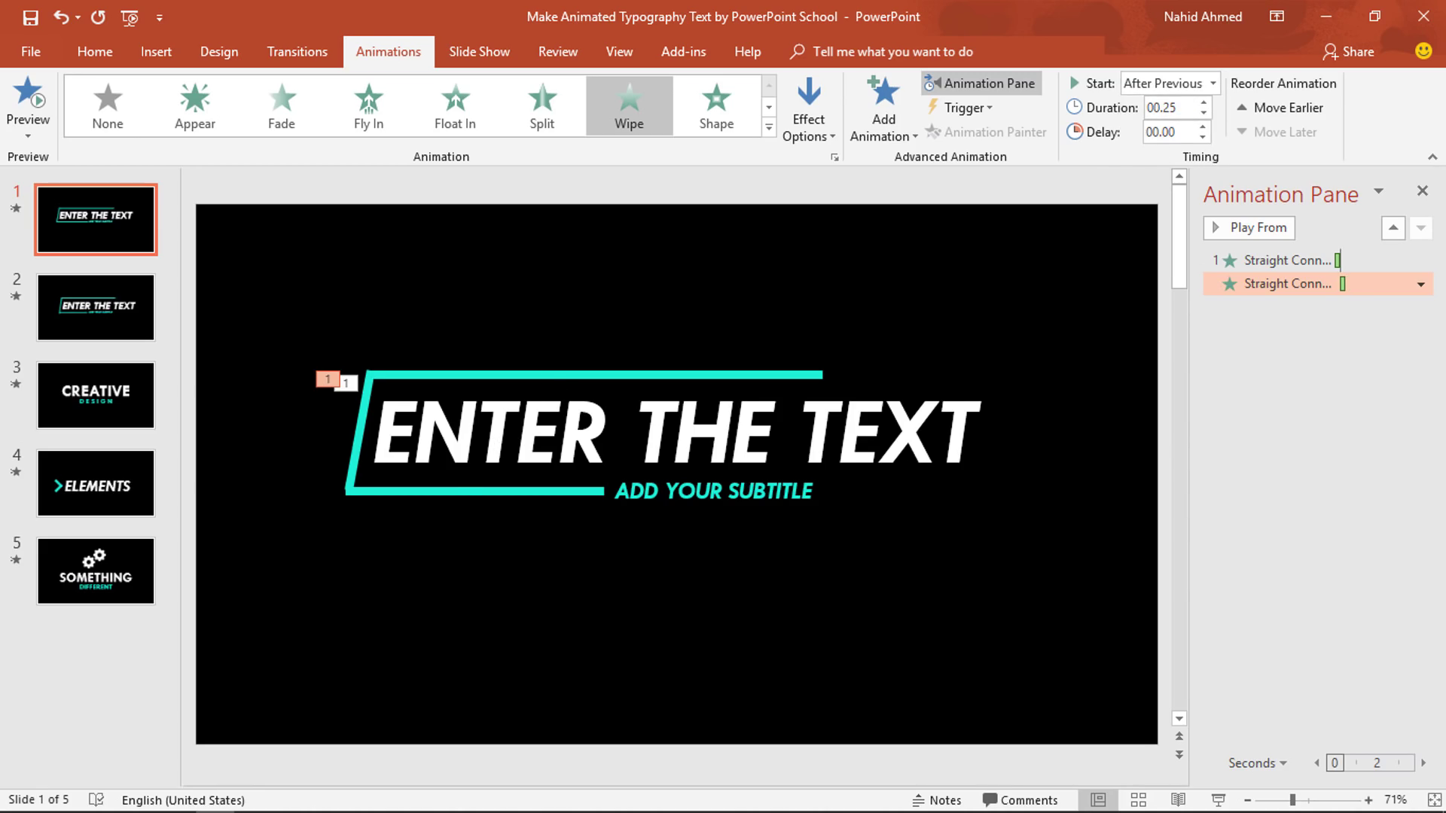
Give the bottom line a Wipe from Left, starting After Previous.
left_click(461, 492)
left_click(907, 128)
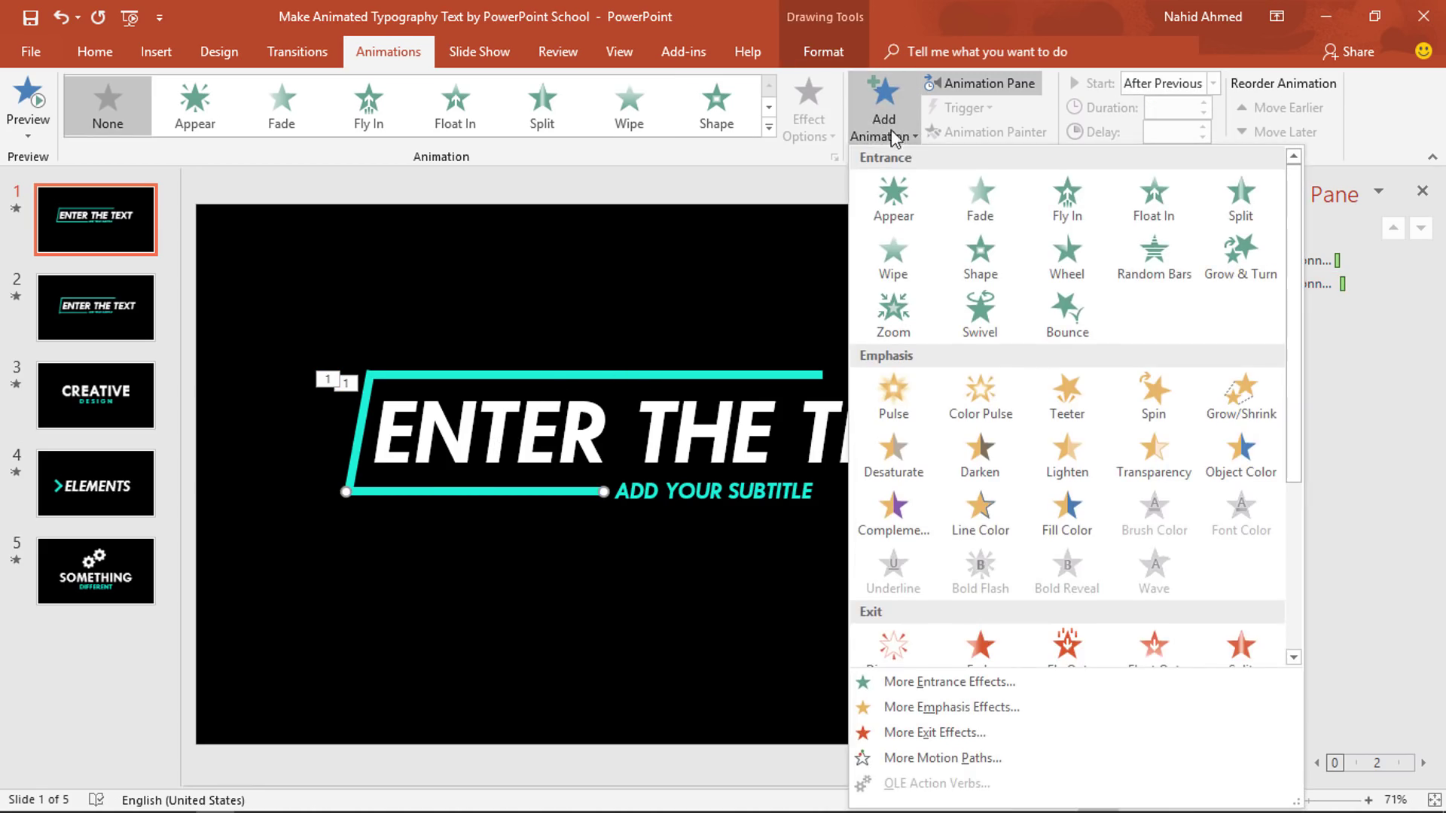
left_click(880, 261)
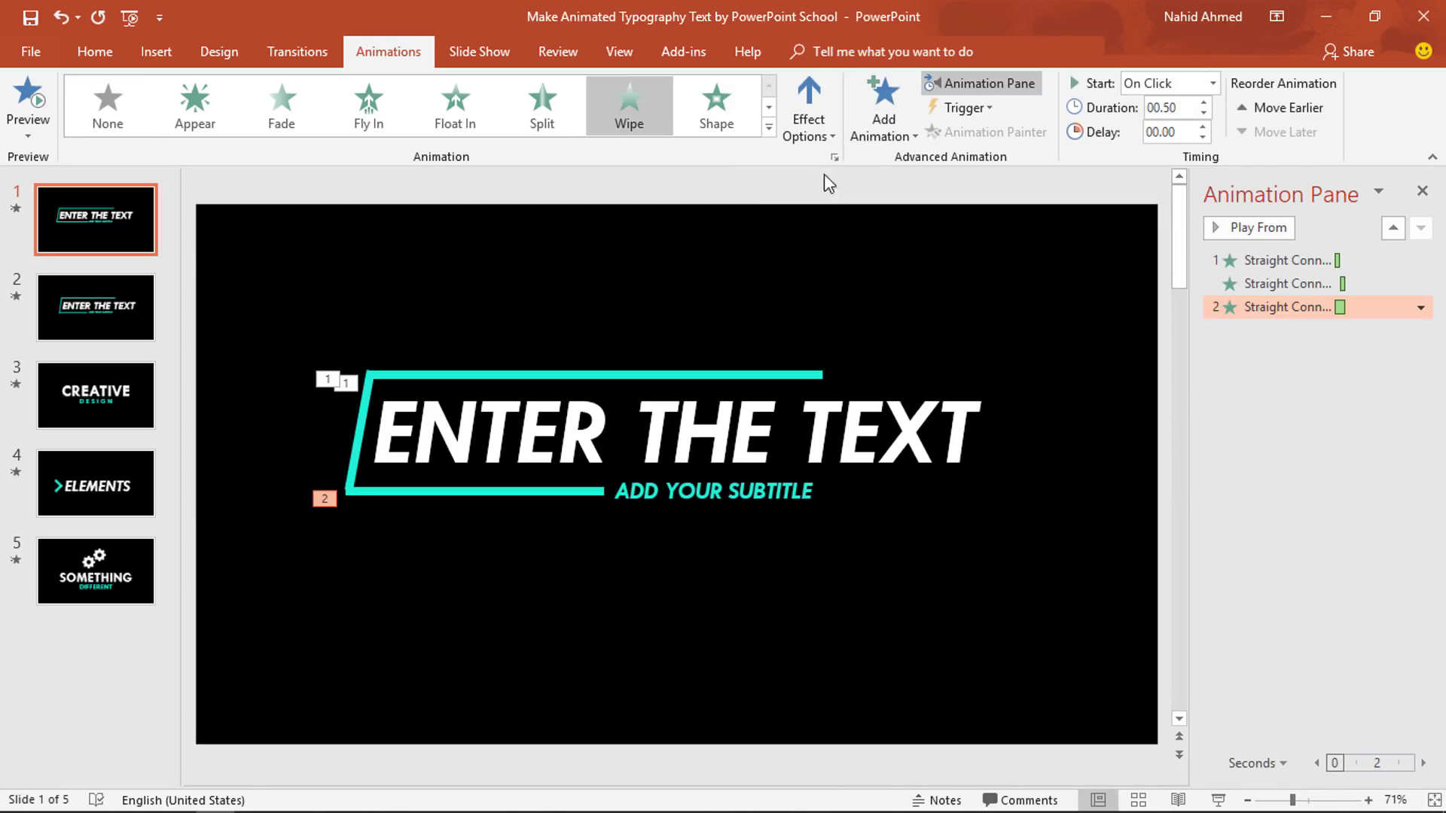
left_click(806, 128)
left_click(834, 243)
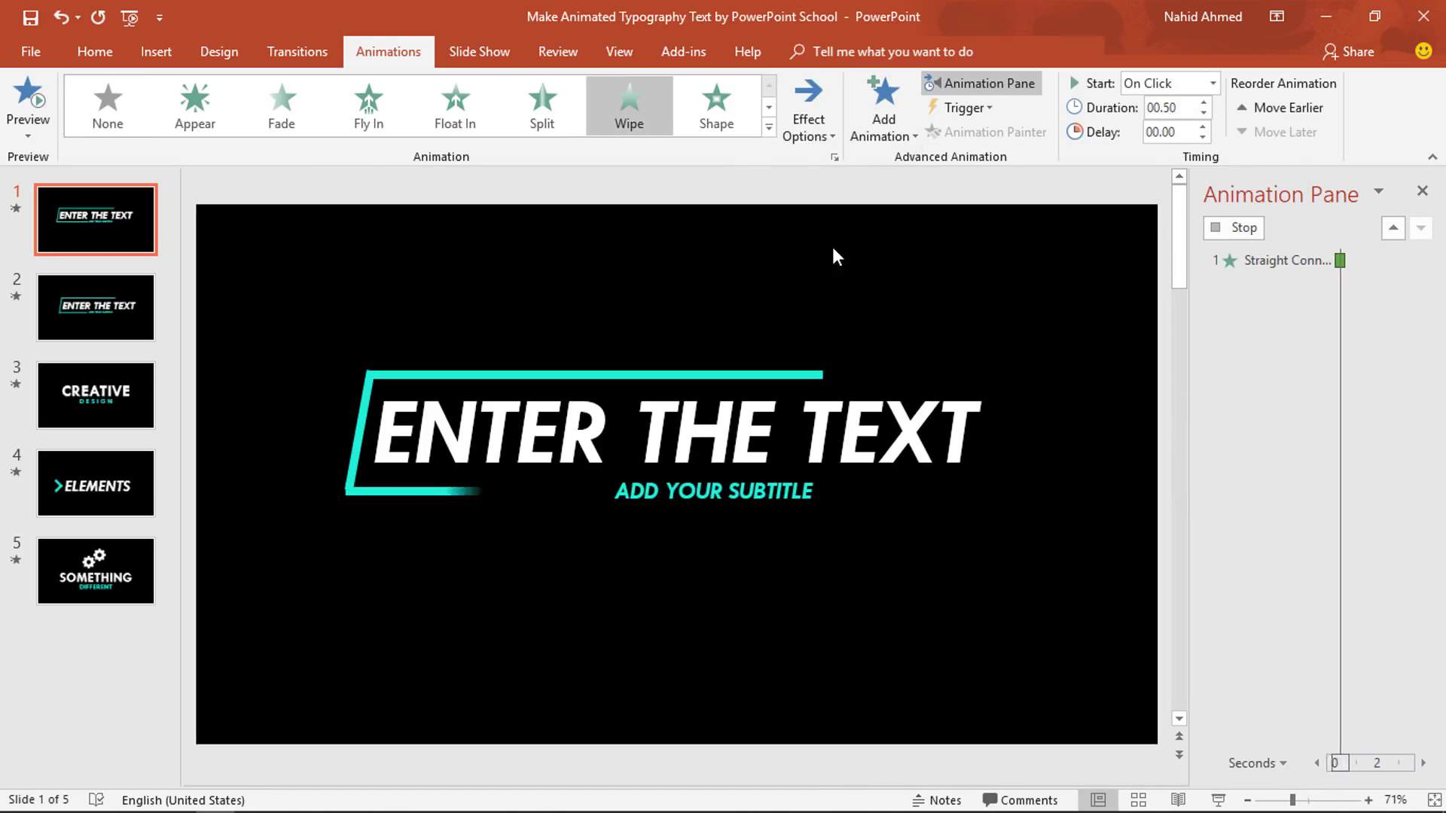
left_click(1212, 84)
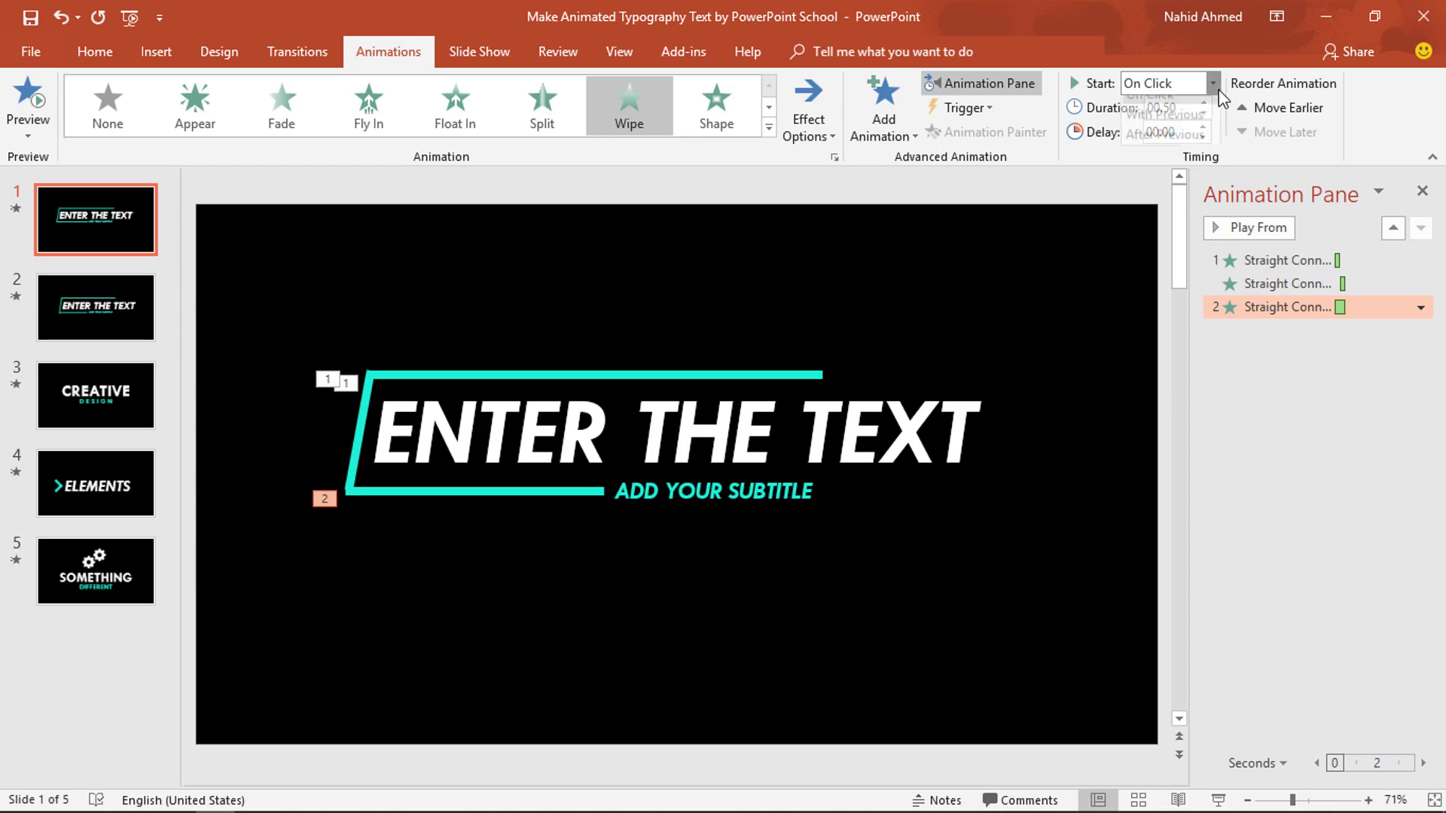
left_click(1196, 147)
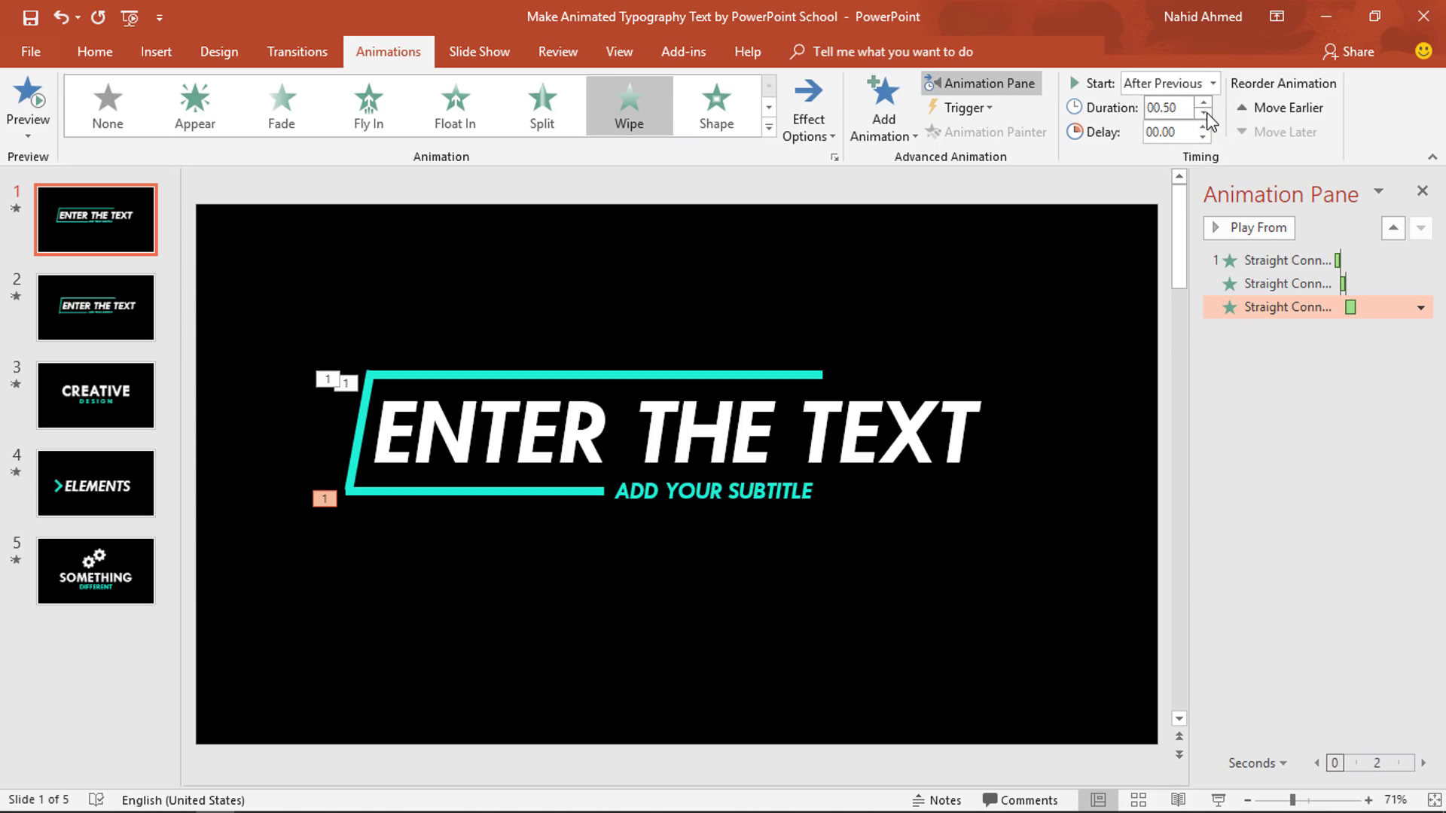
left_click(996, 401)
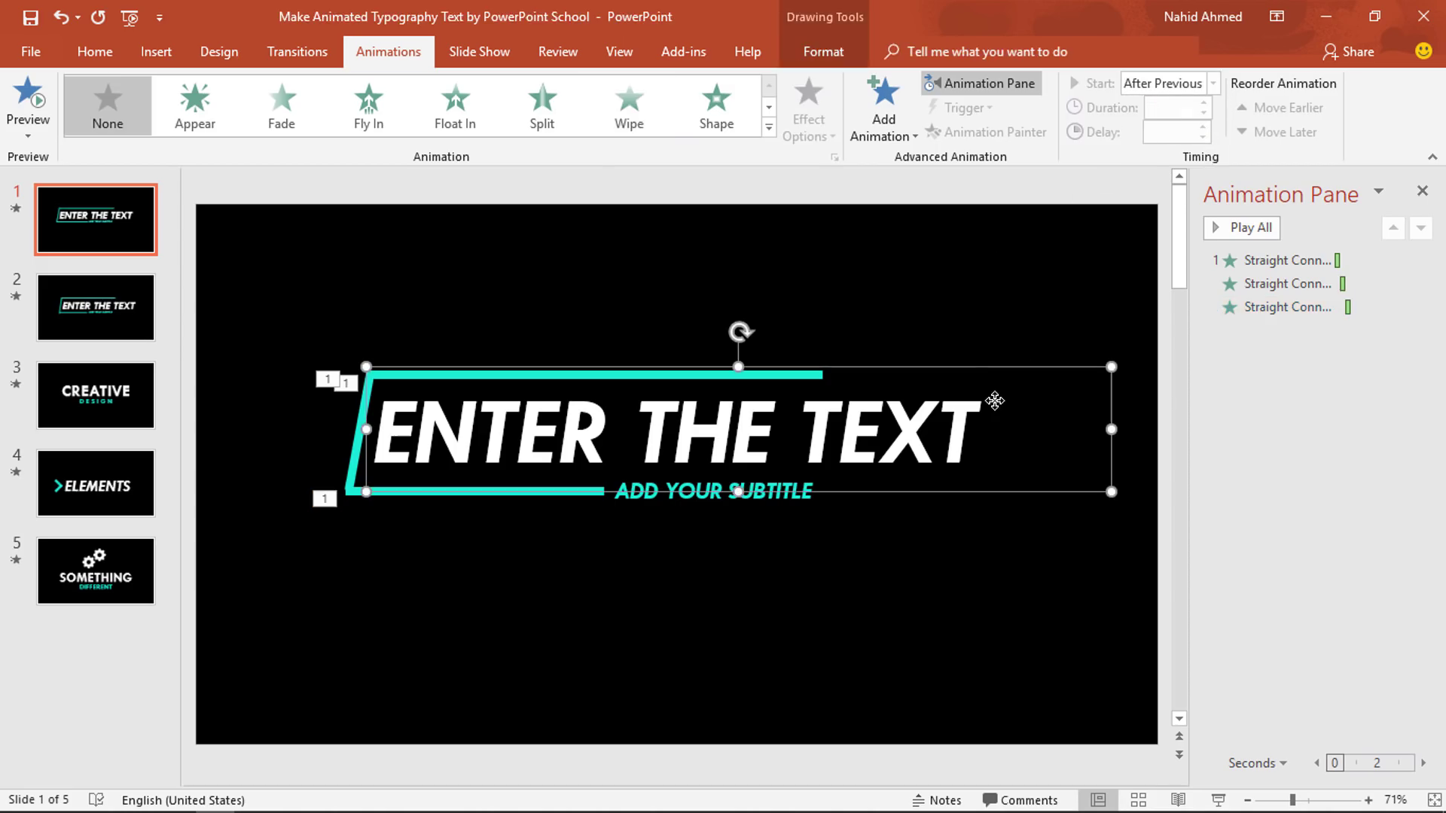
Make the ENTER THE TEXT title Fly In from Right, After Previous, with 0.5 s smooth end.
left_click(882, 132)
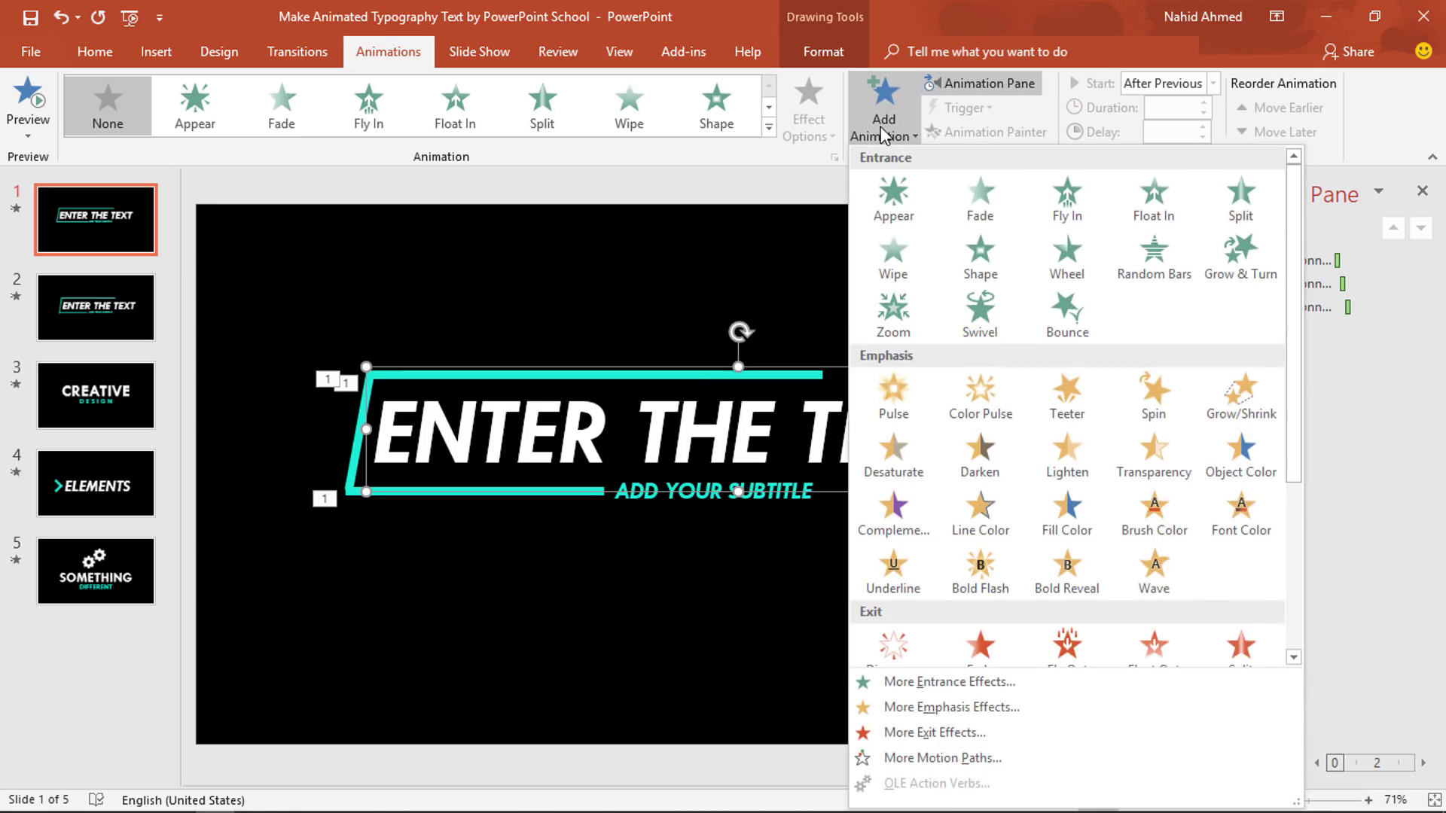
left_click(1068, 200)
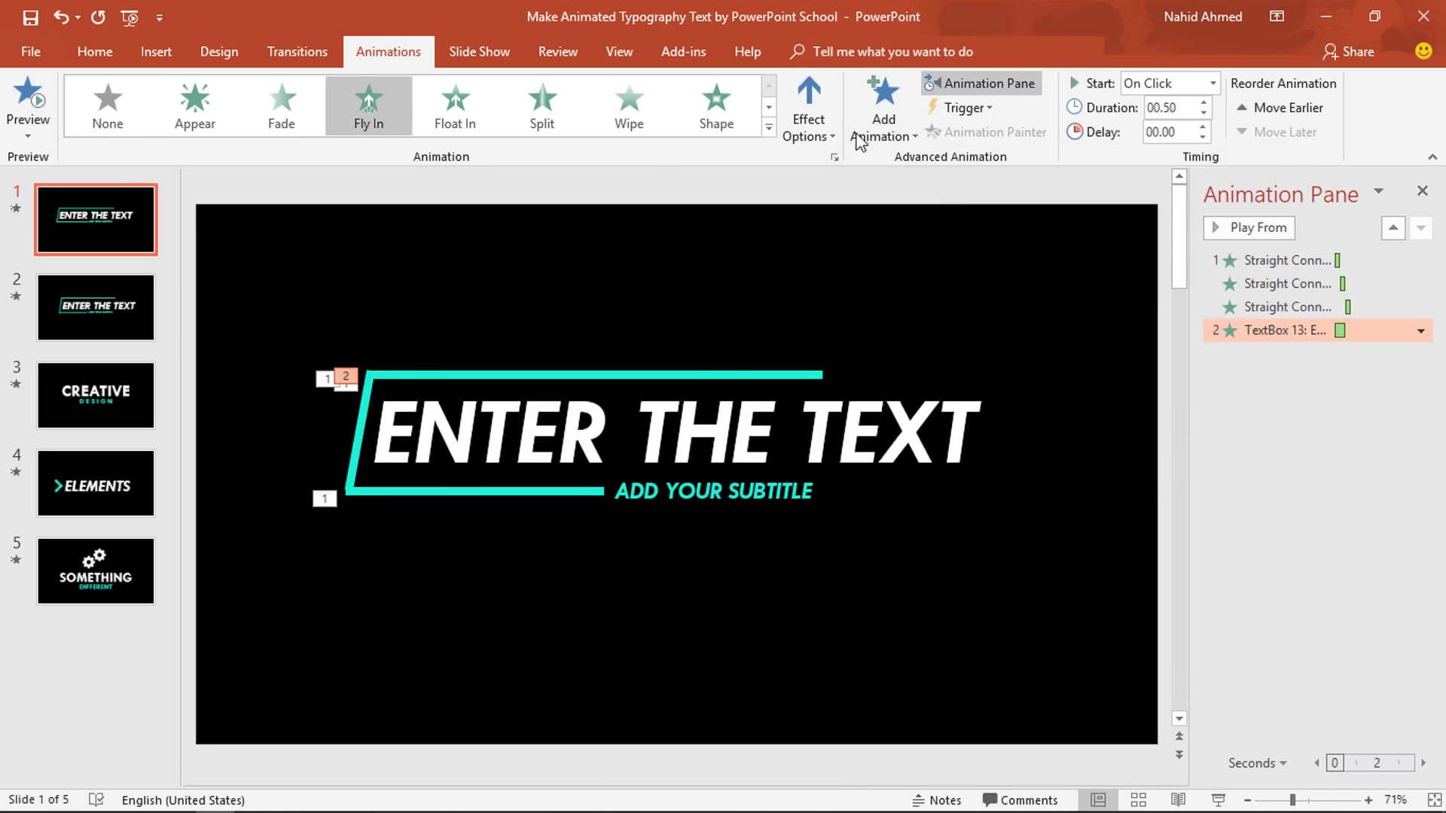
left_click(813, 132)
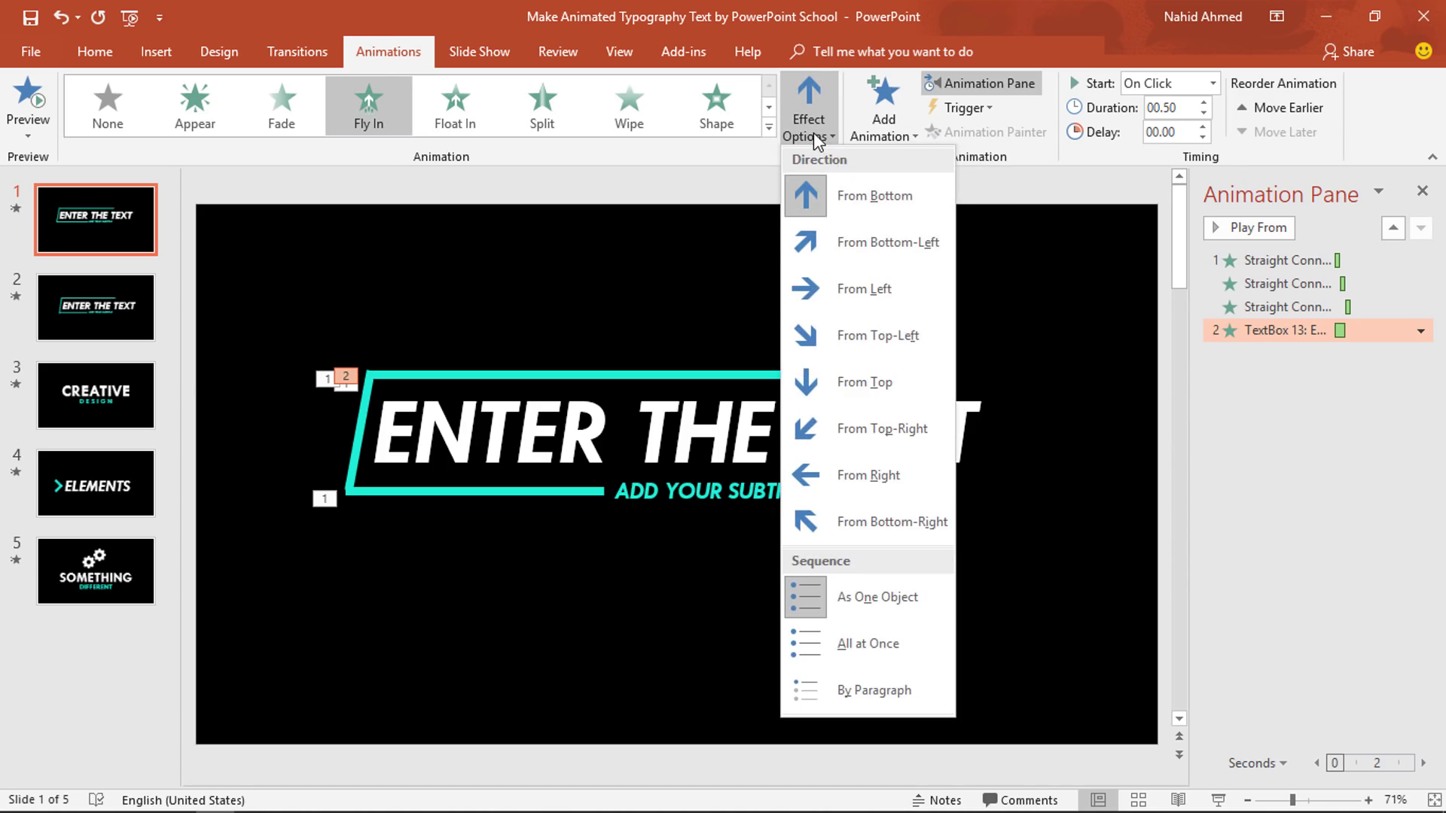
left_click(868, 474)
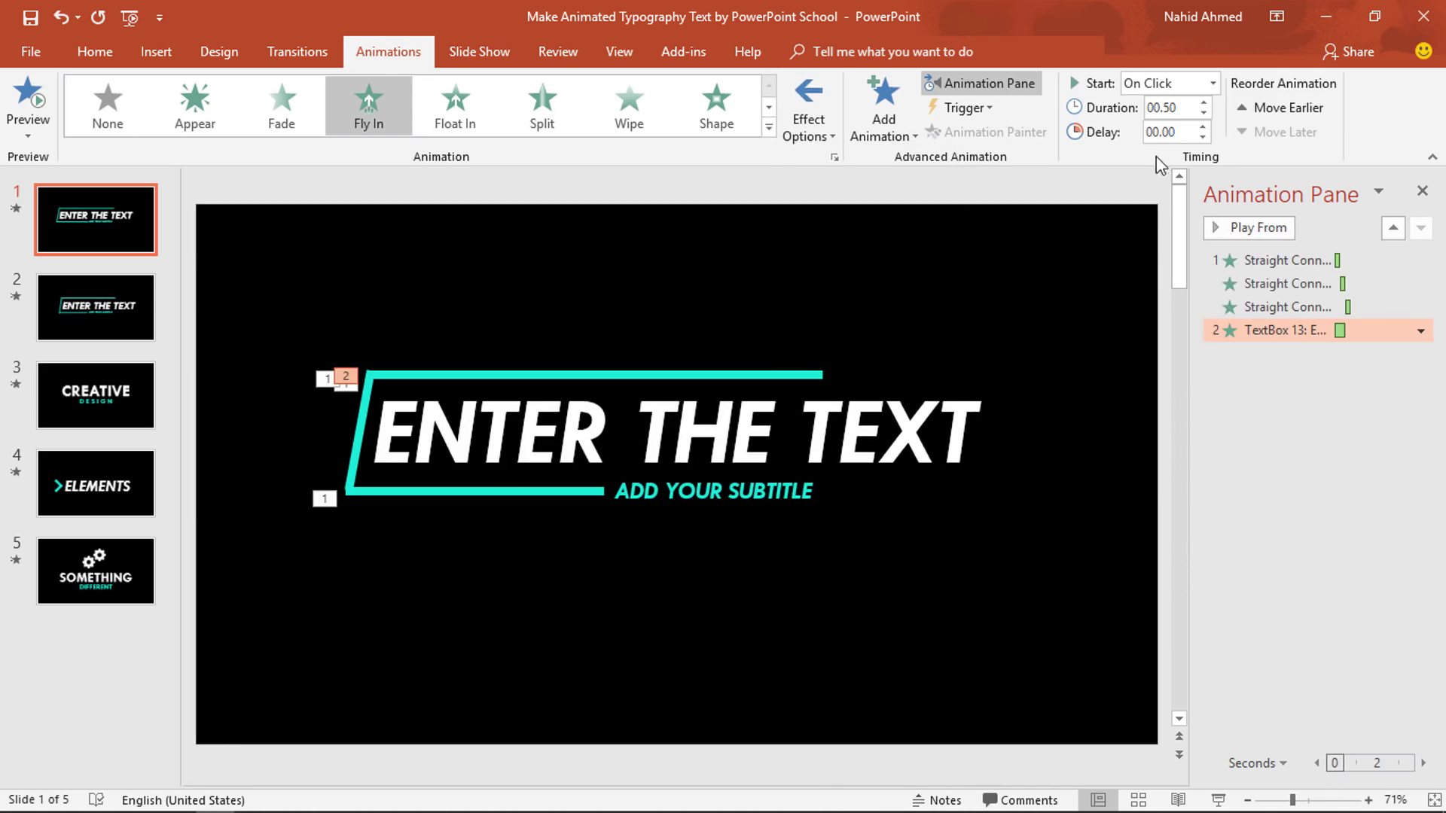
left_click(1211, 83)
left_click(1200, 146)
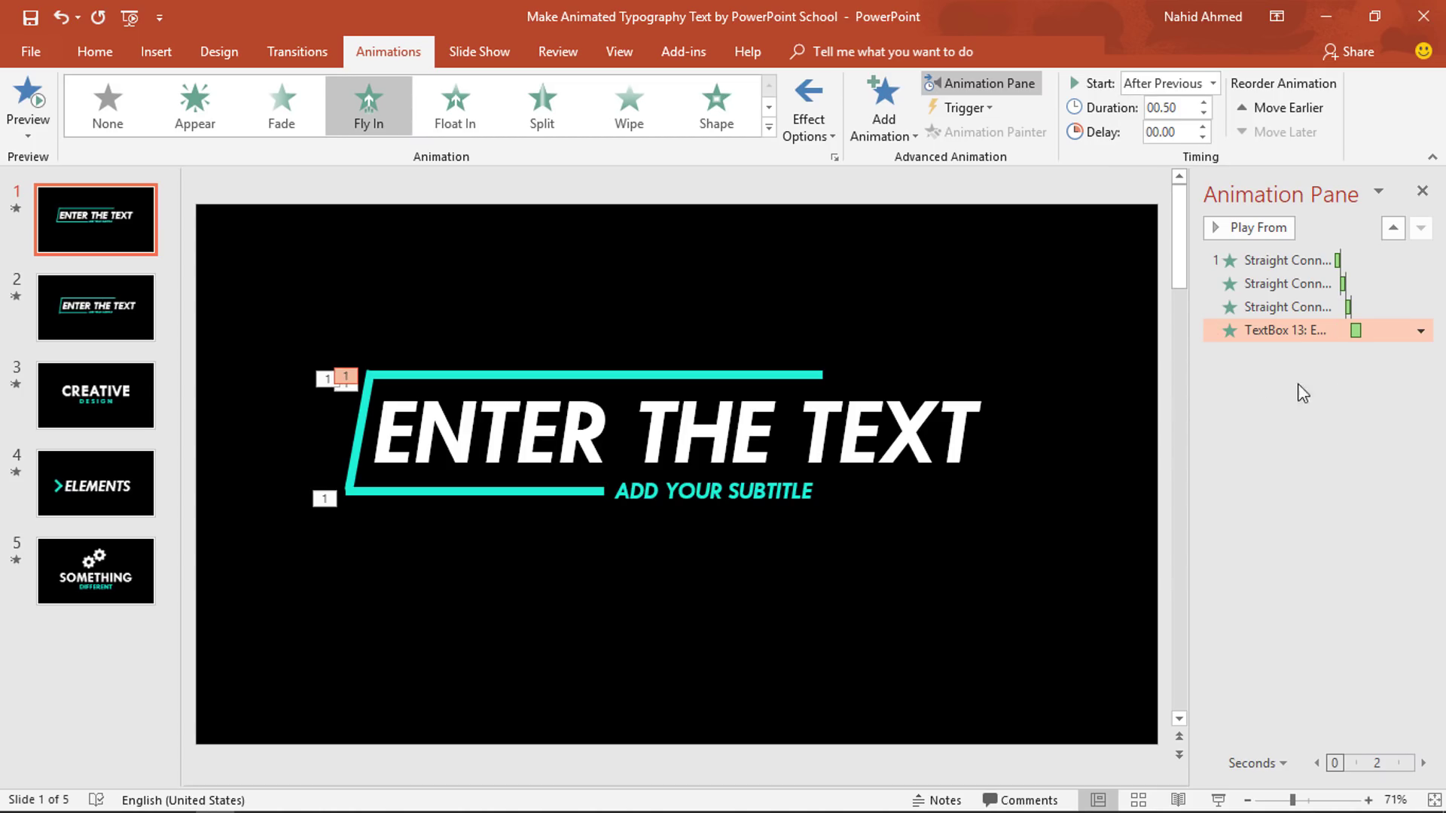
left_click(1420, 332)
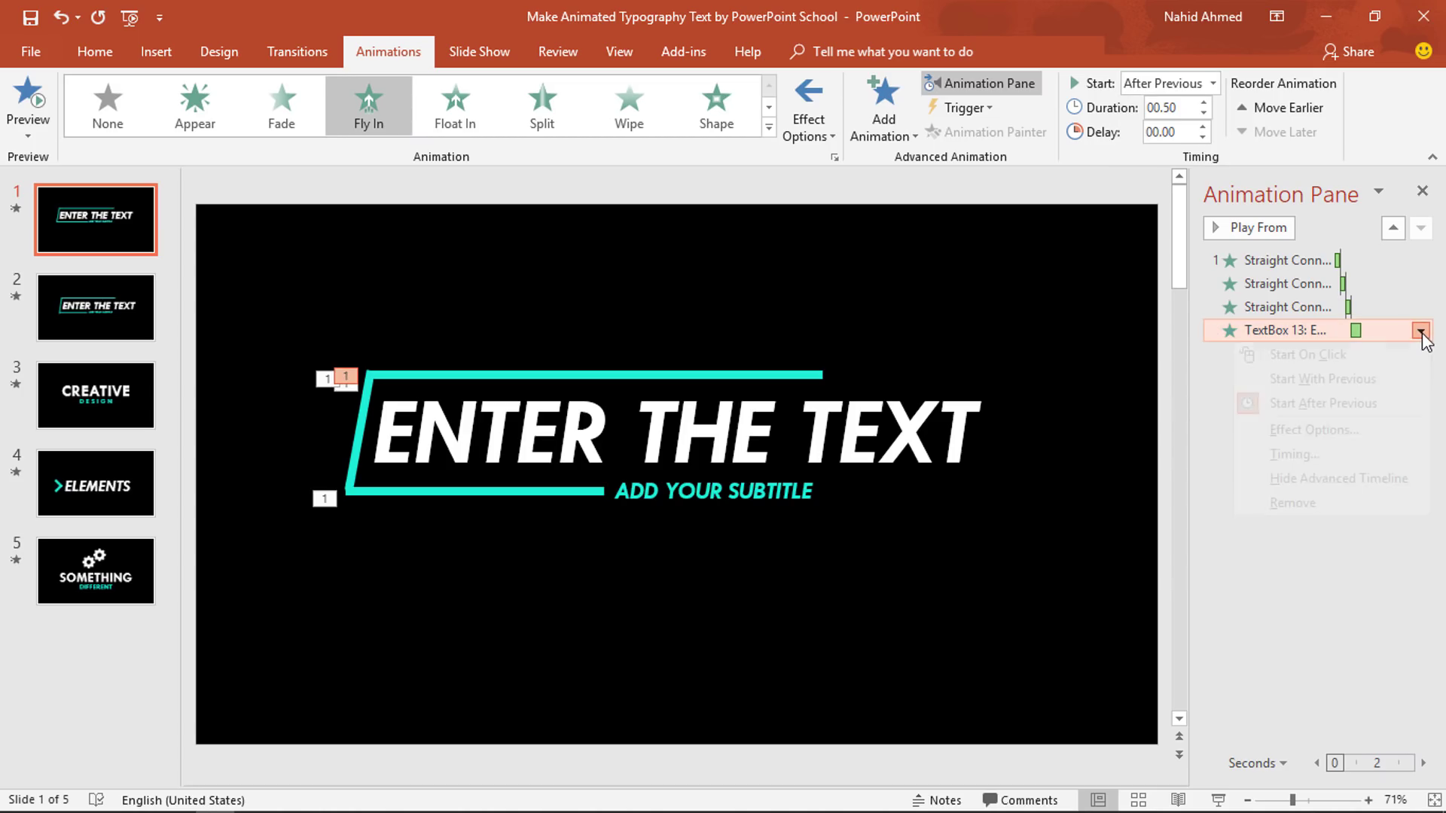
left_click(1394, 433)
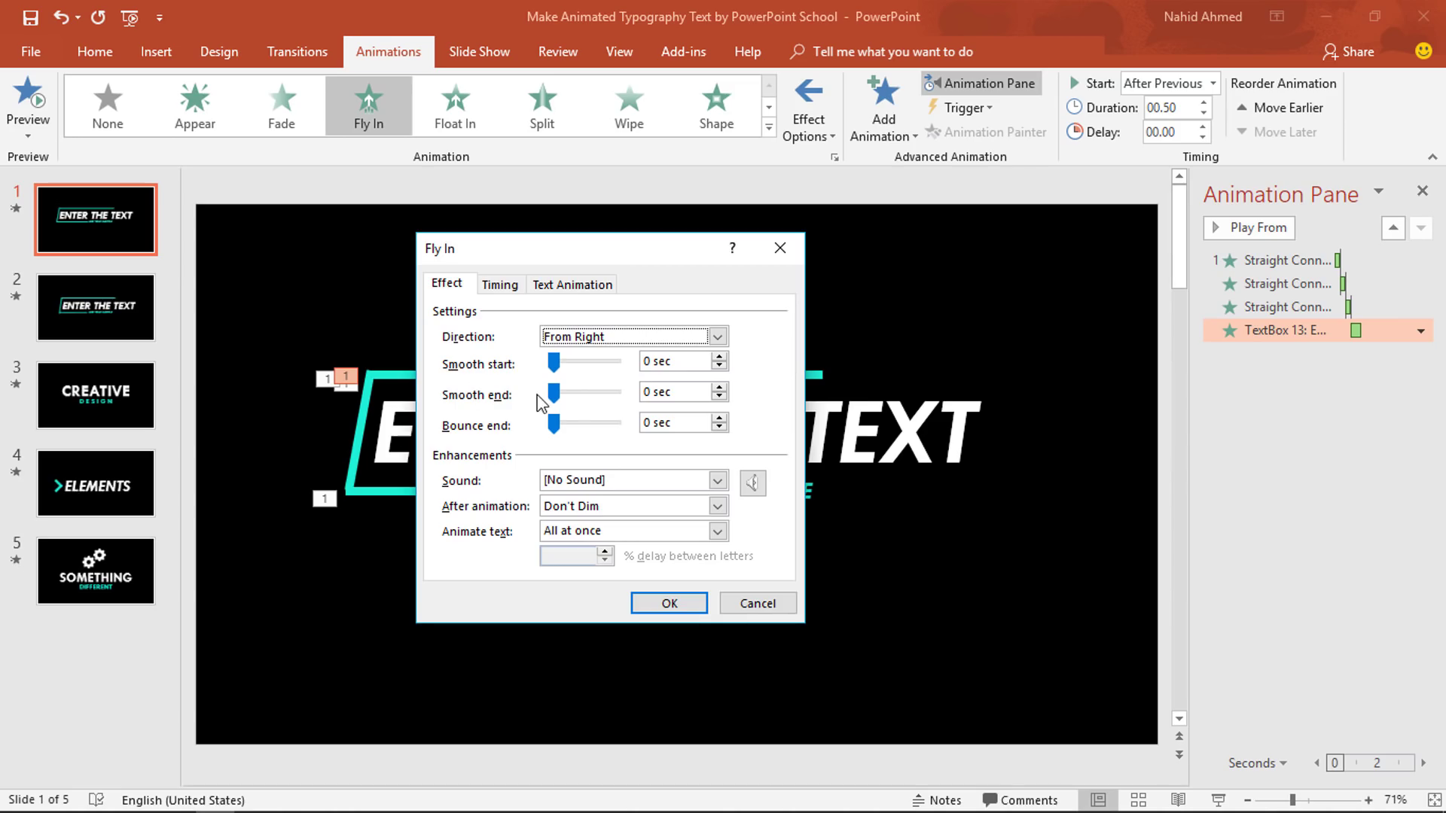
left_click_drag(549, 395, 632, 396)
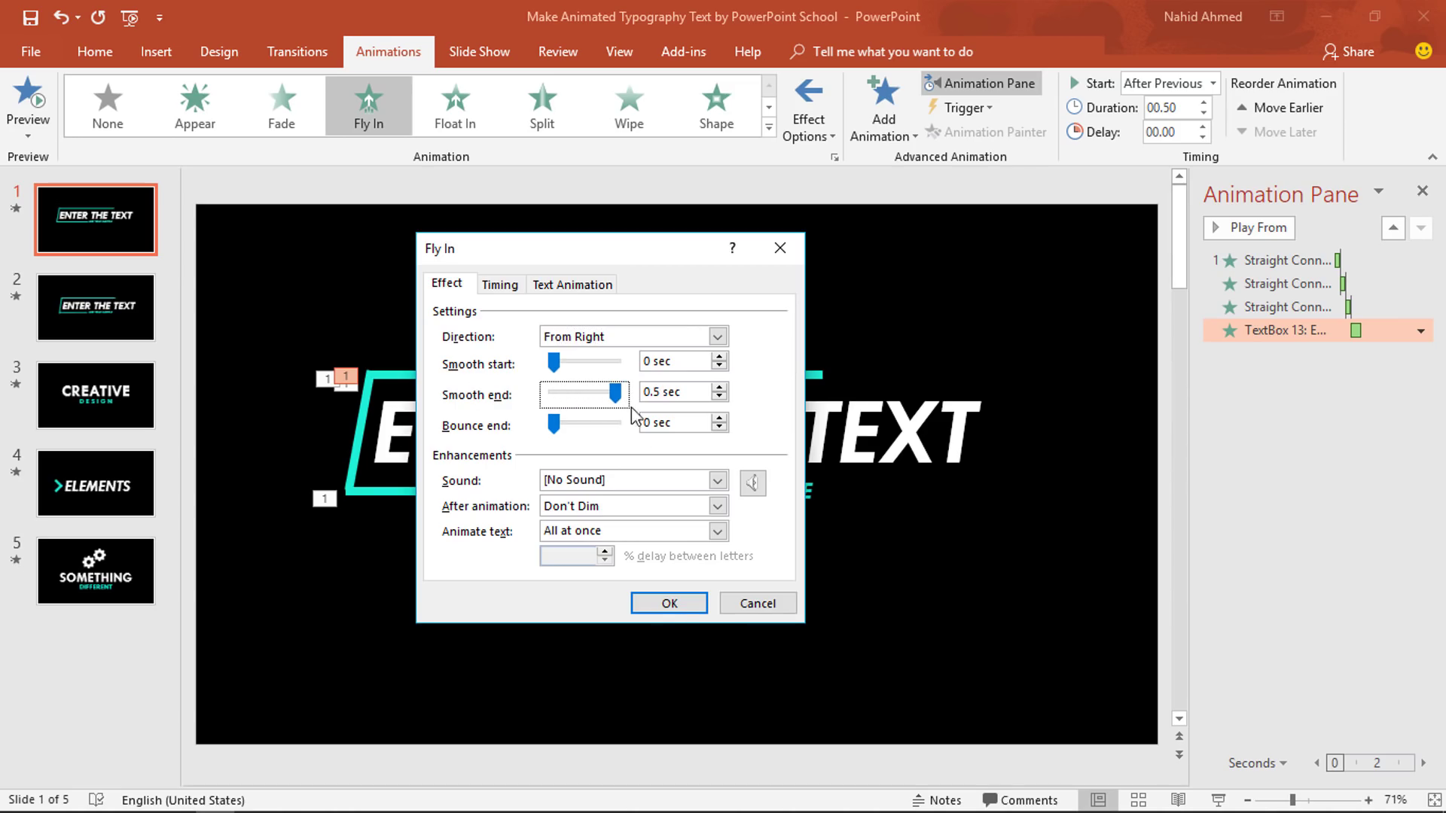
left_click(678, 601)
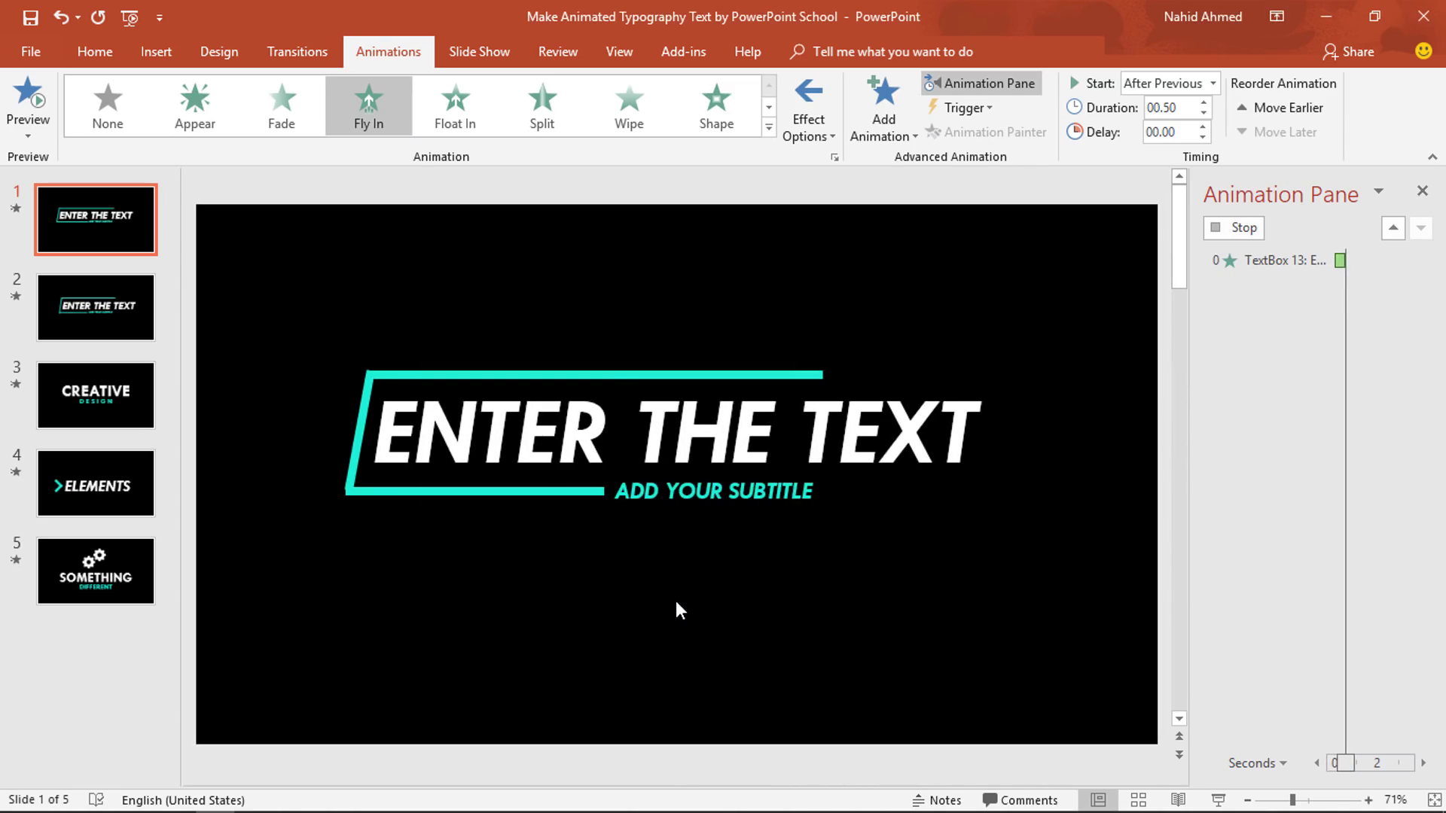
left_click(811, 508)
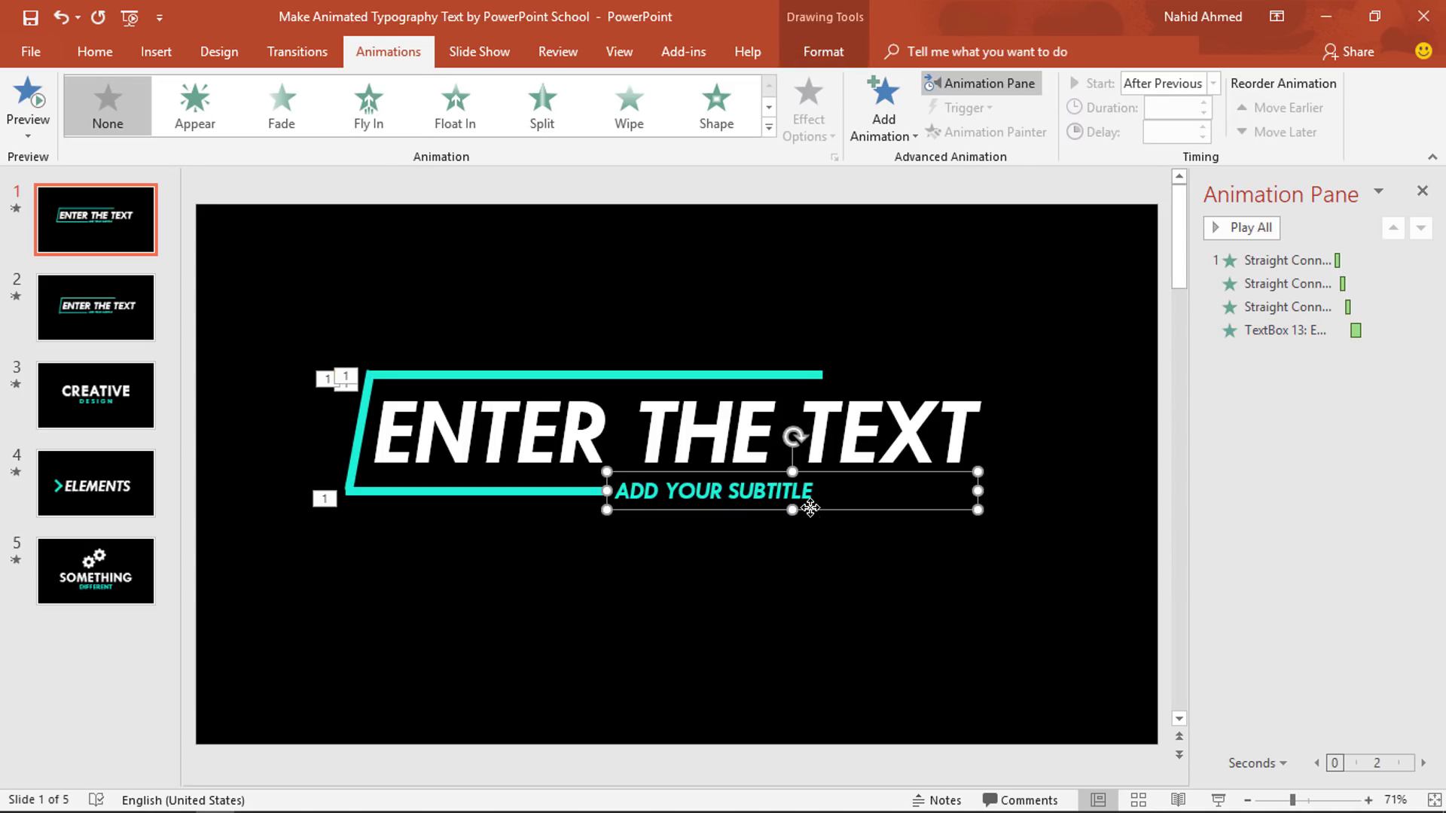
Send the subtitle to back and make it Fly In from Left, With Previous.
right_click(833, 511)
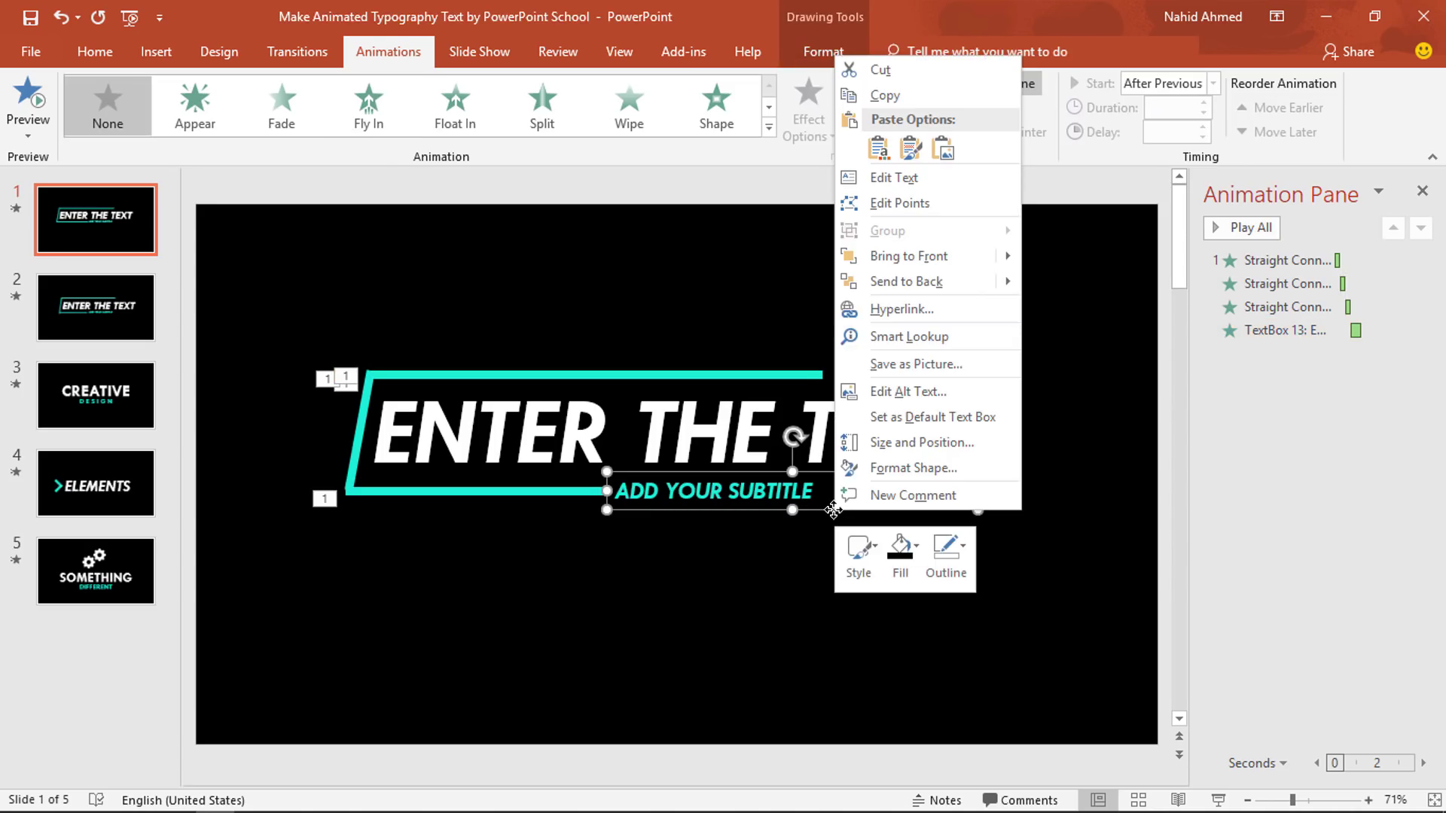
left_click(906, 281)
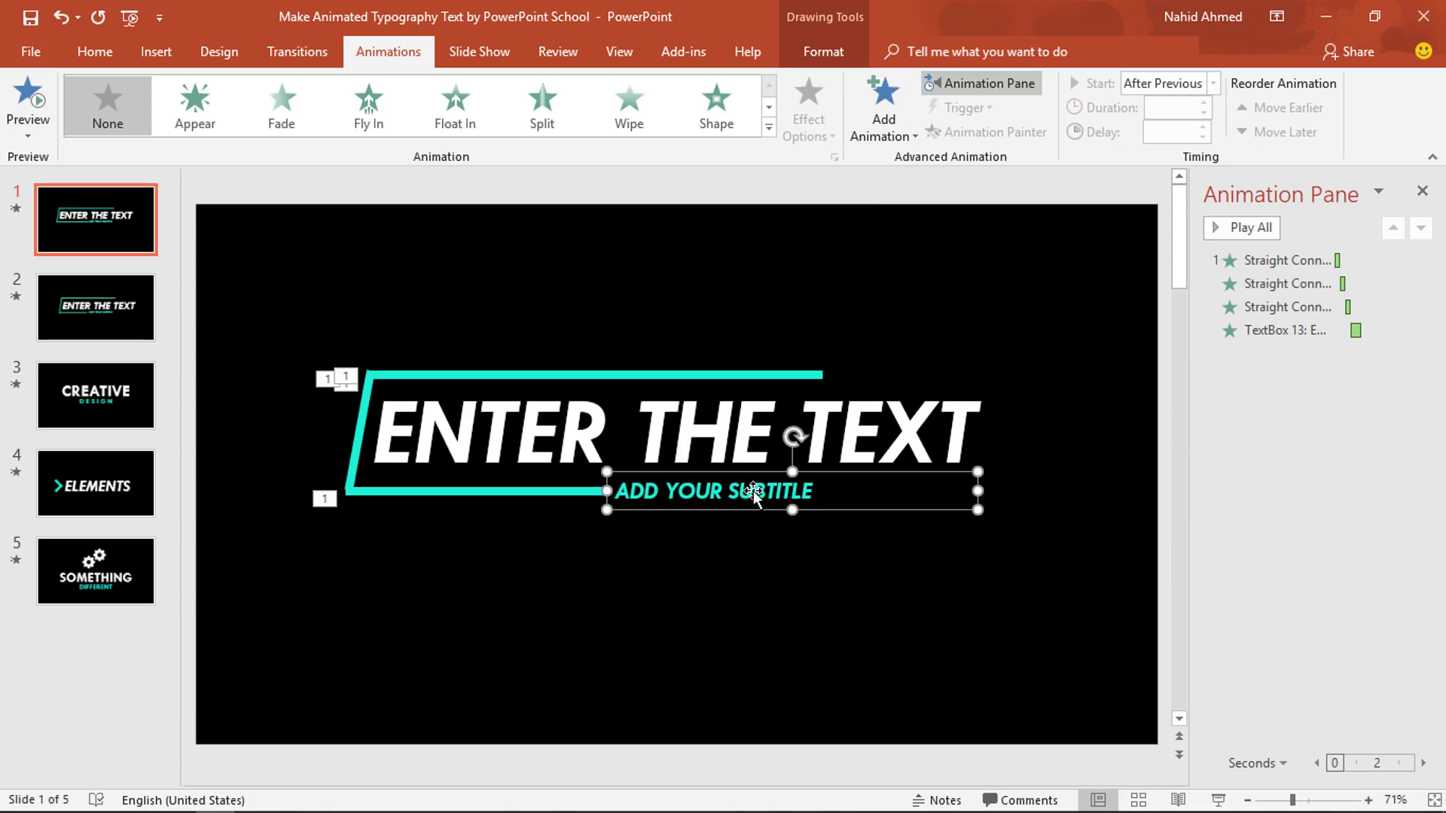
left_click(898, 122)
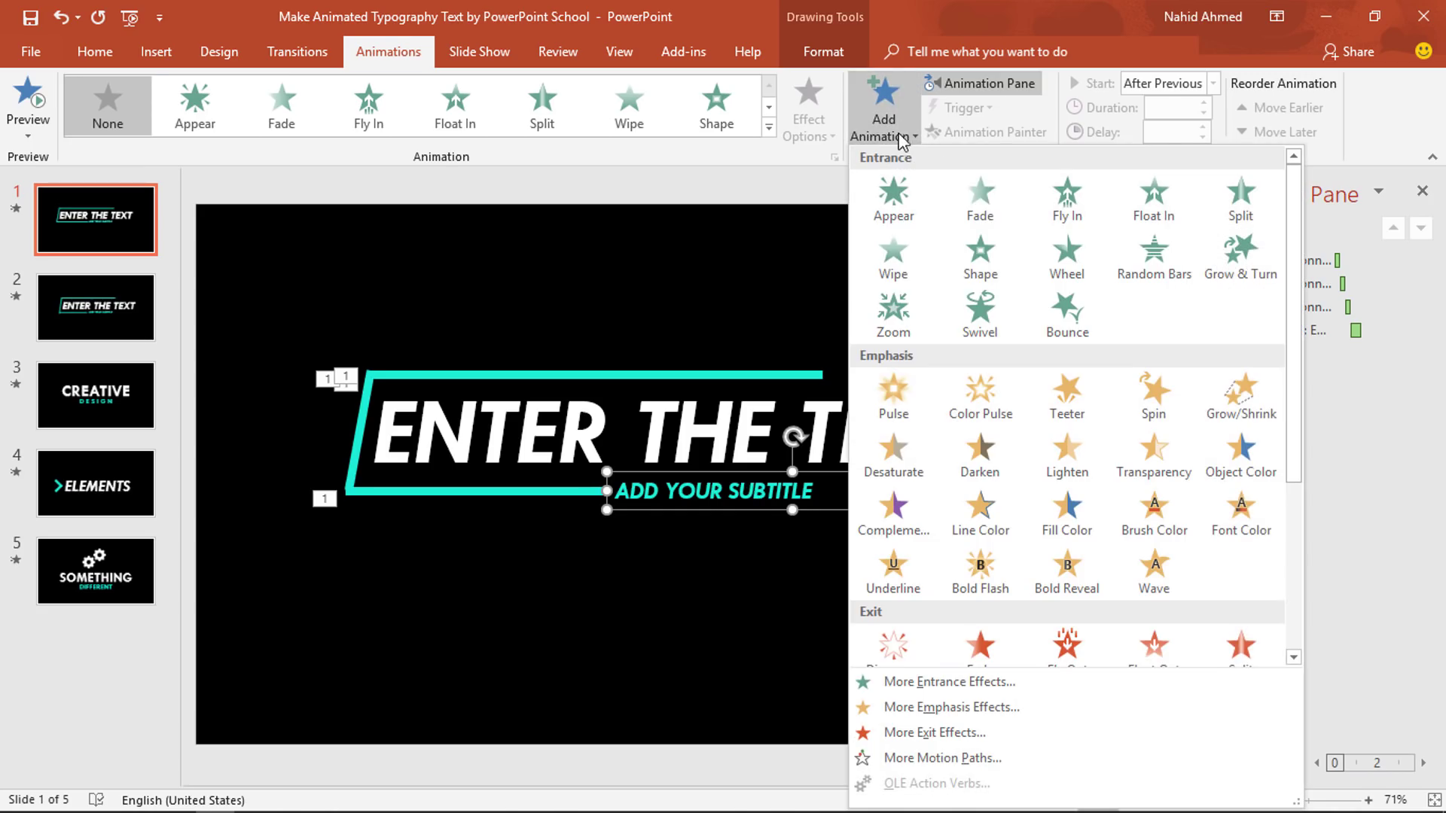
left_click(1048, 199)
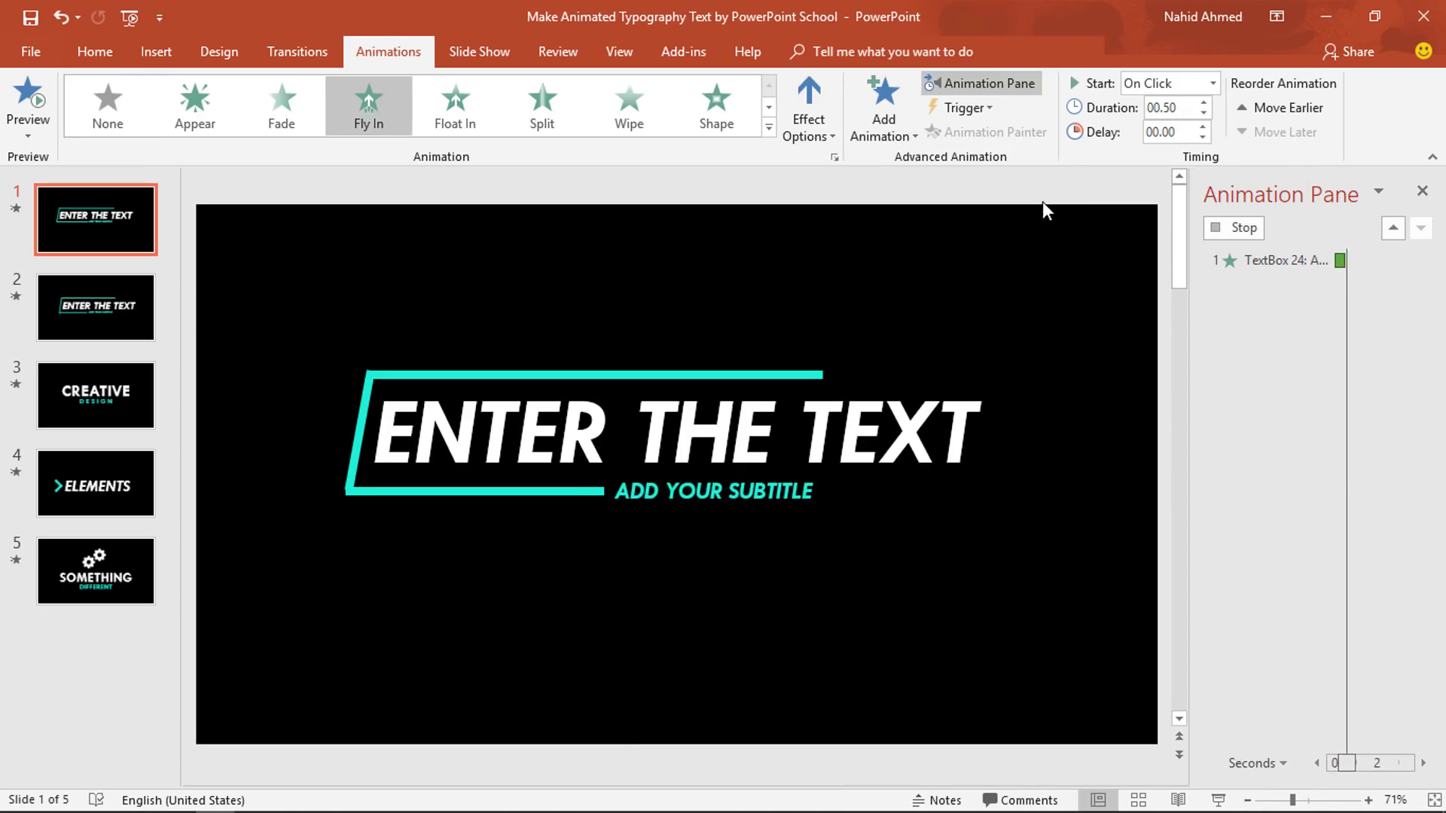
left_click(810, 132)
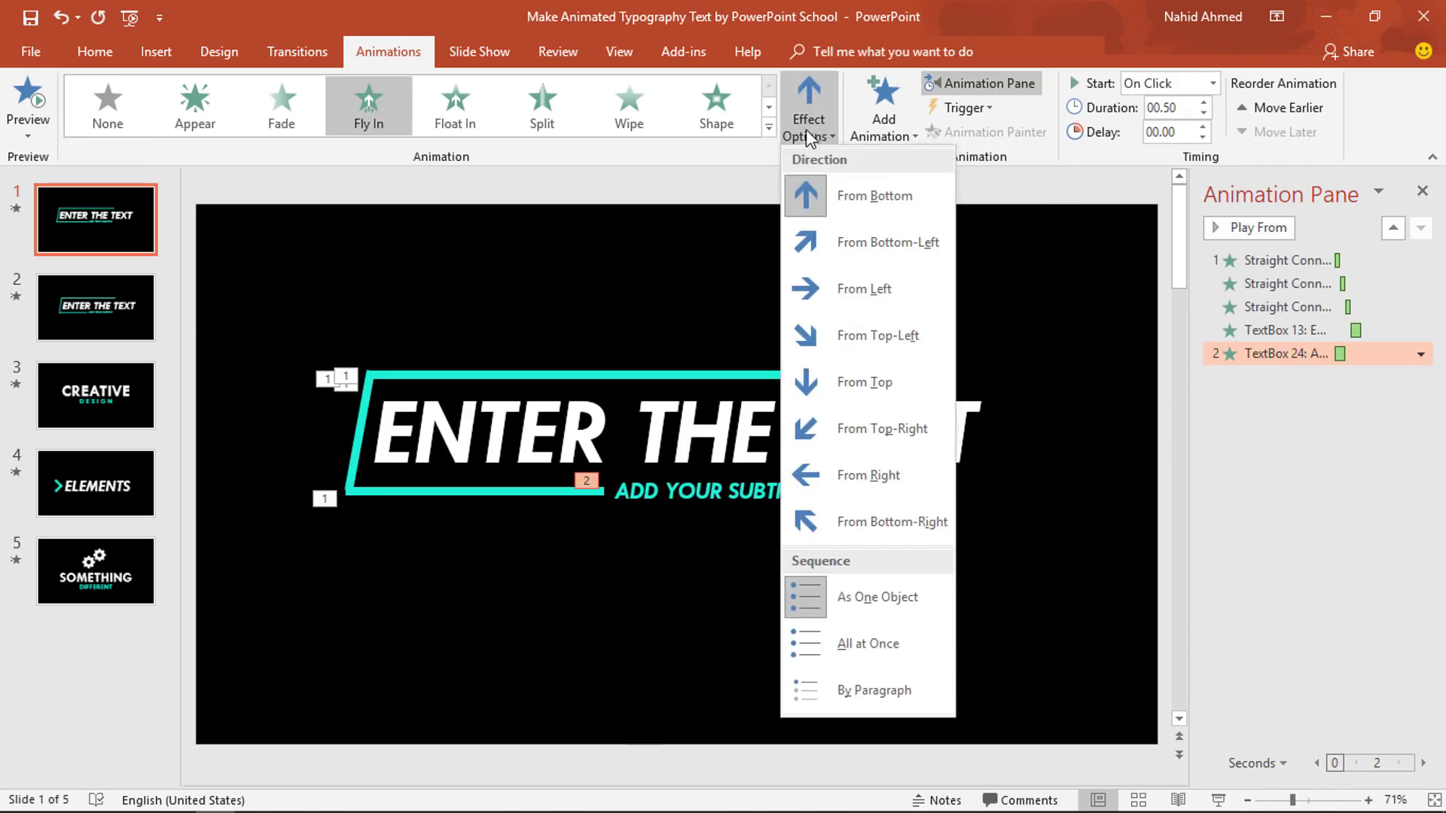
left_click(815, 287)
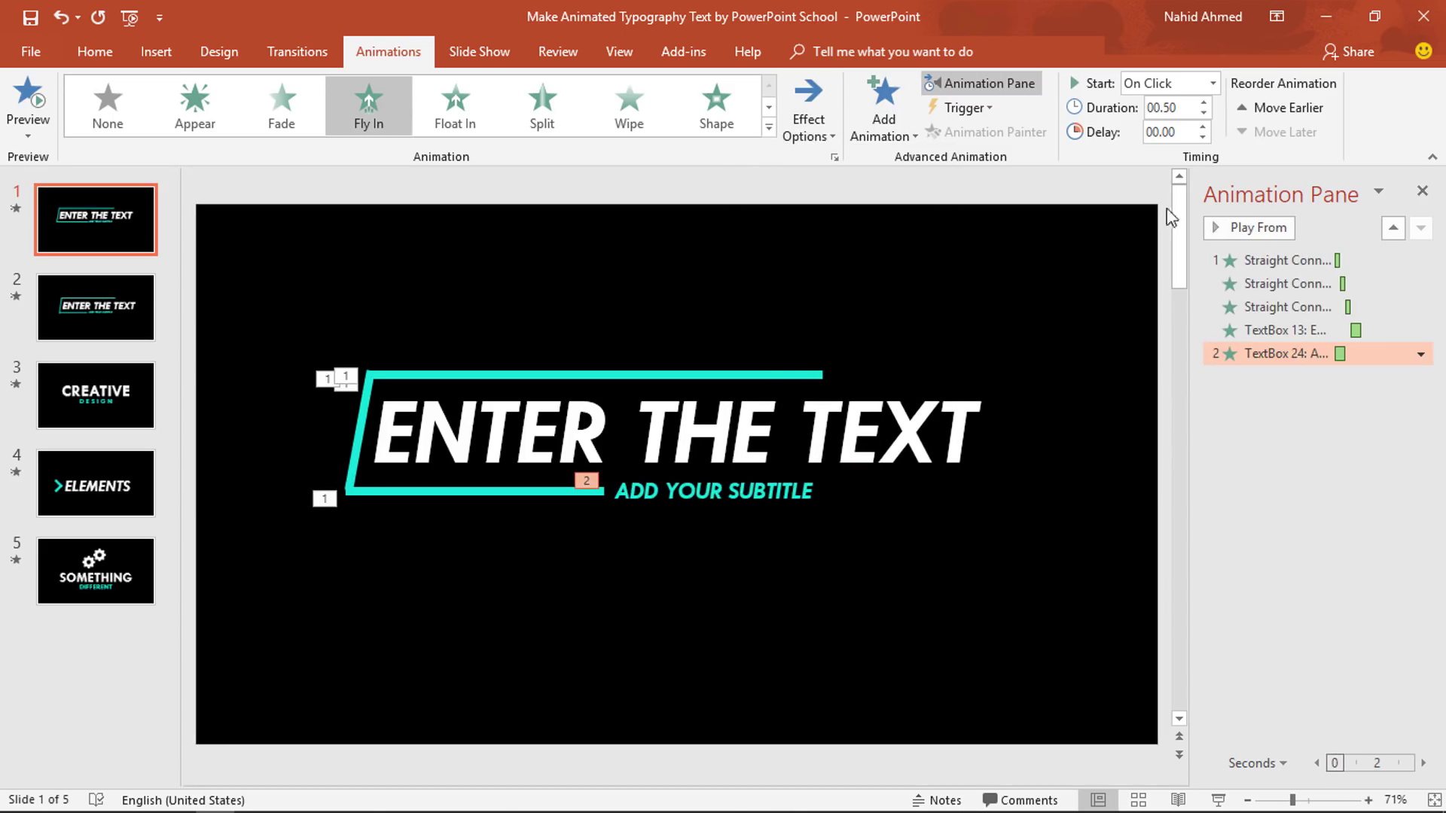
left_click(1214, 85)
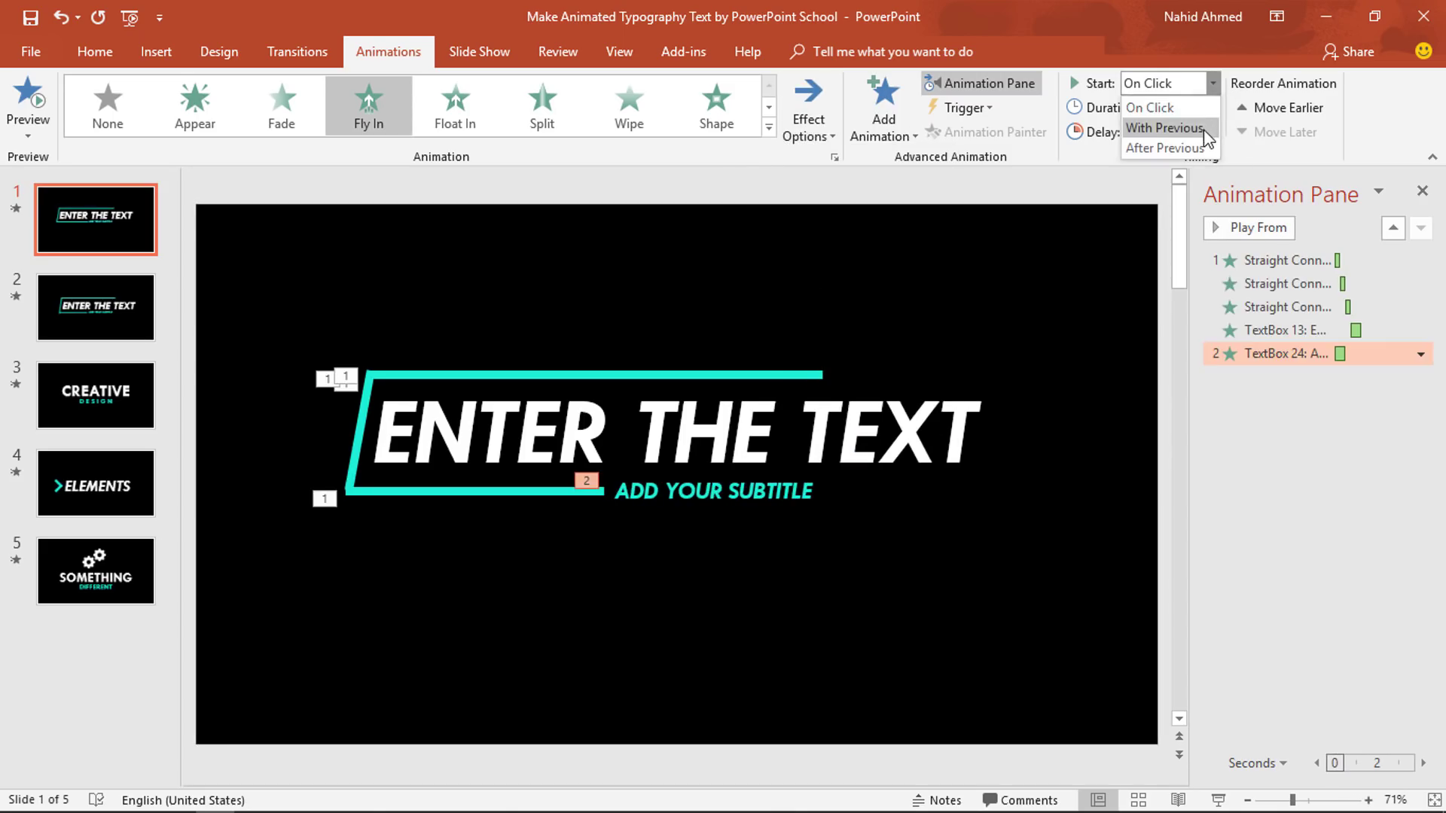
left_click(1203, 130)
Give the subtitle's fly-in a 0.5 s smooth end and preview the slide show.
left_click(1421, 354)
left_click(1382, 454)
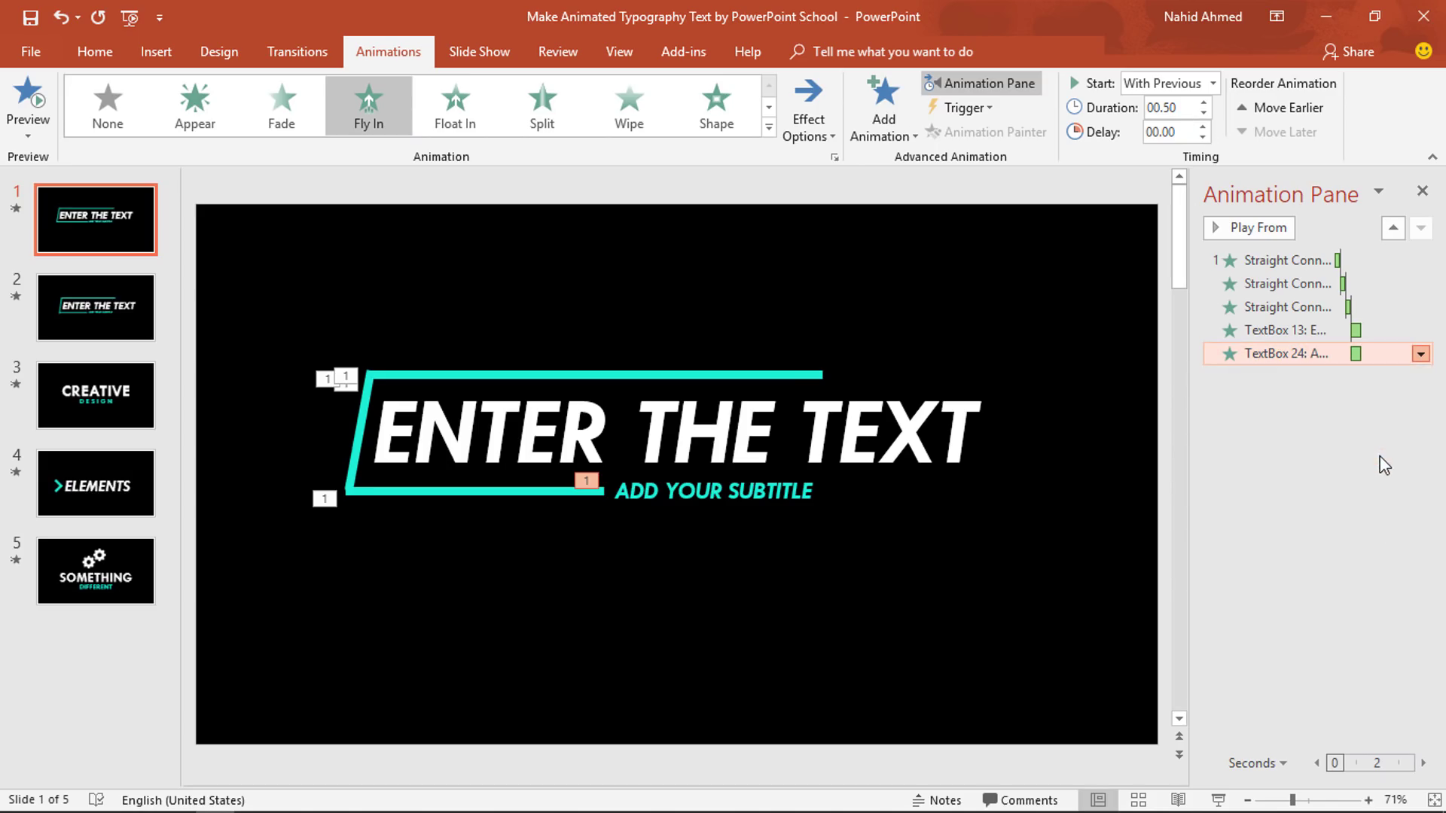
left_click_drag(559, 395, 628, 402)
left_click(677, 601)
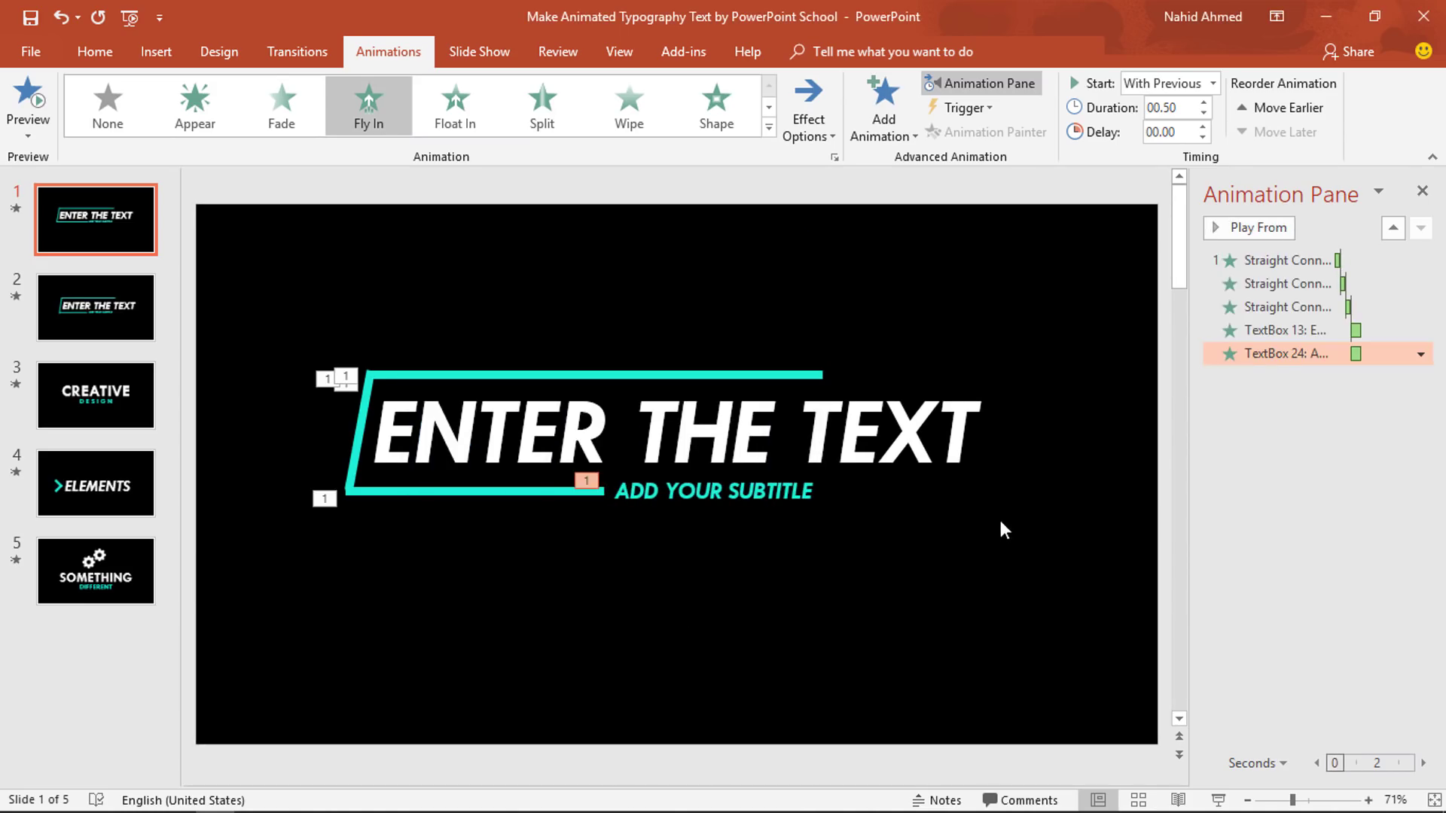
left_click(1218, 800)
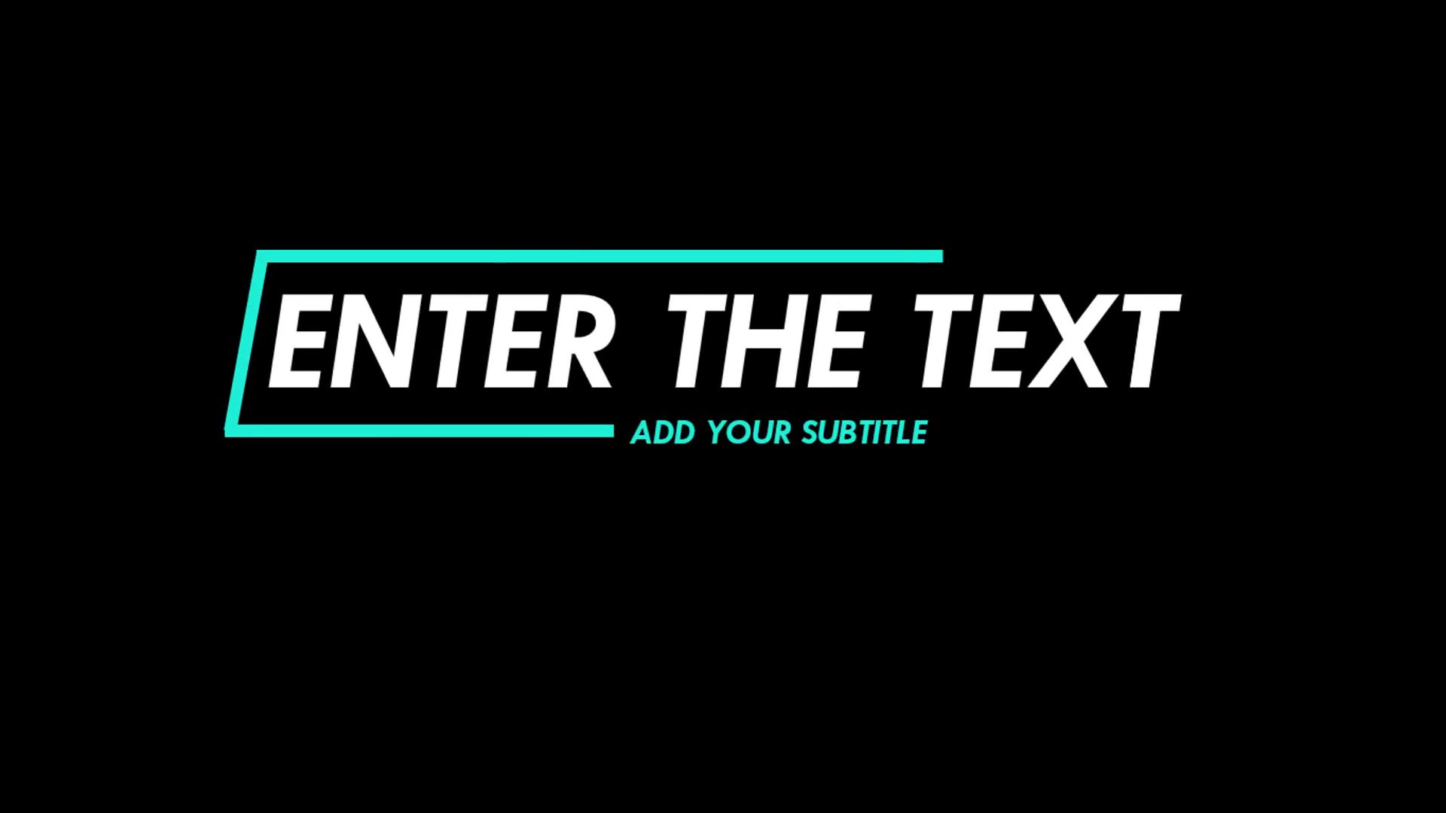
key("Escape")
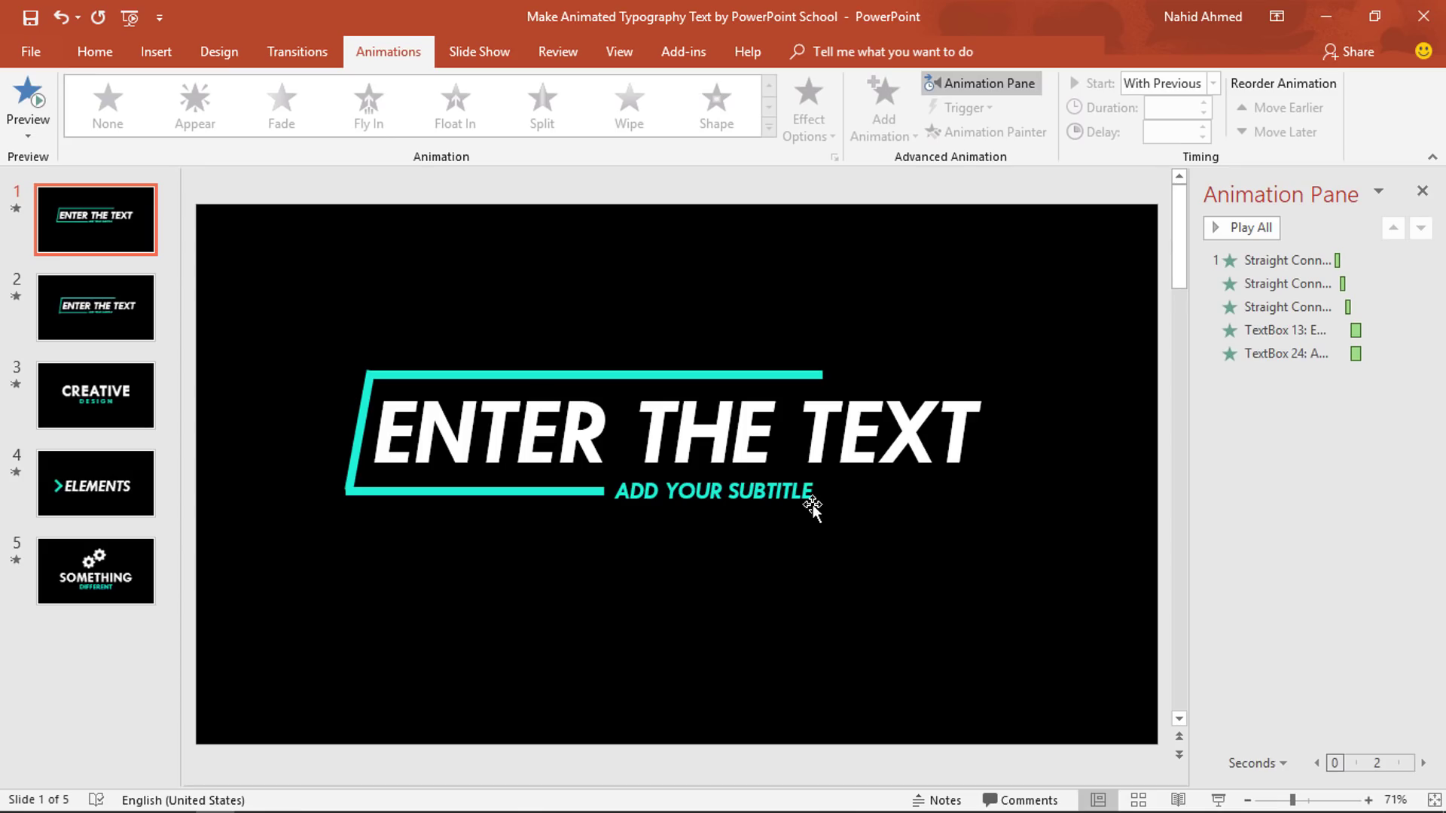
Add a Fly Out exit toward the left to the ADD YOUR SUBTITLE text.
left_click(815, 501)
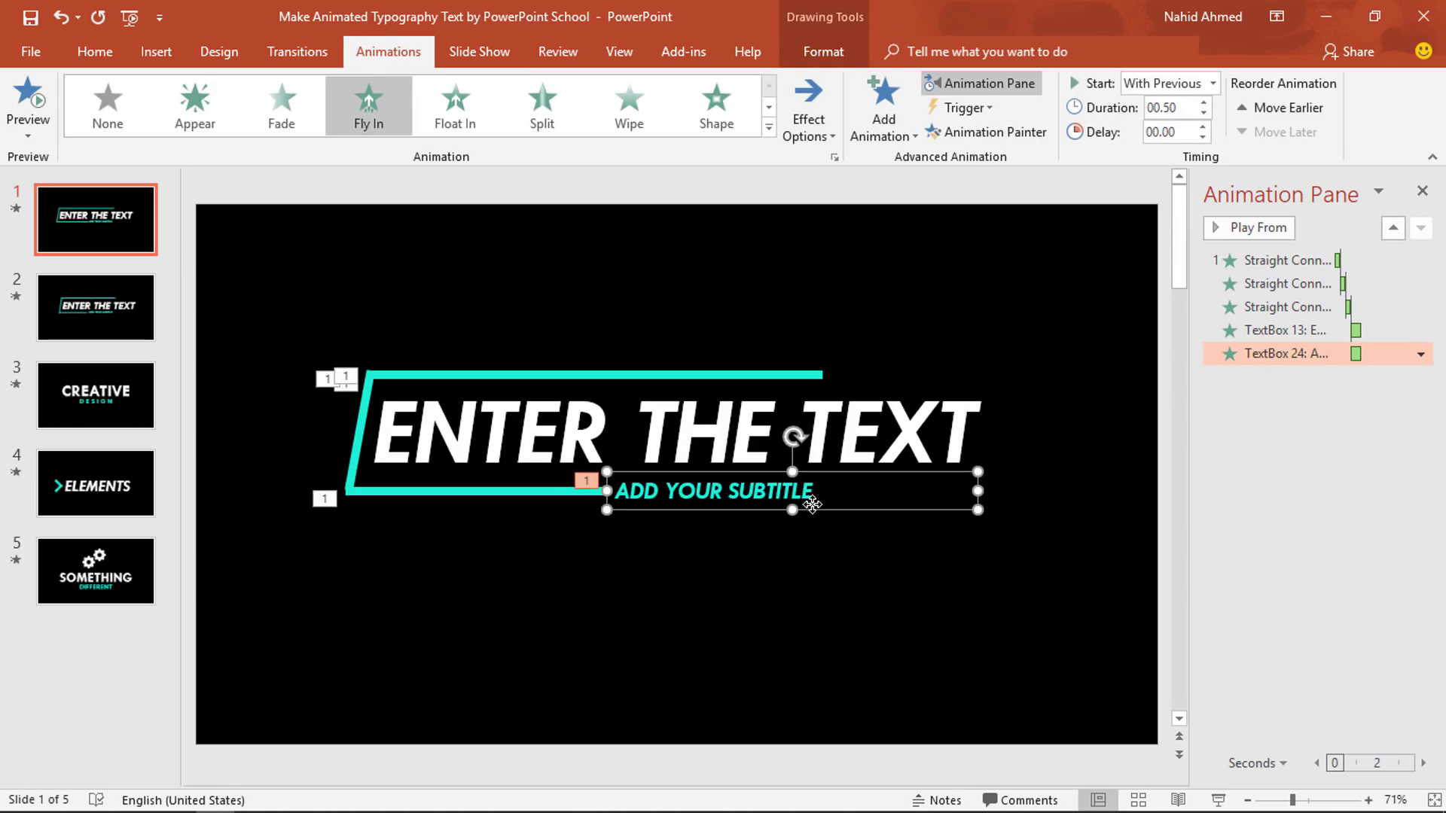
left_click(897, 136)
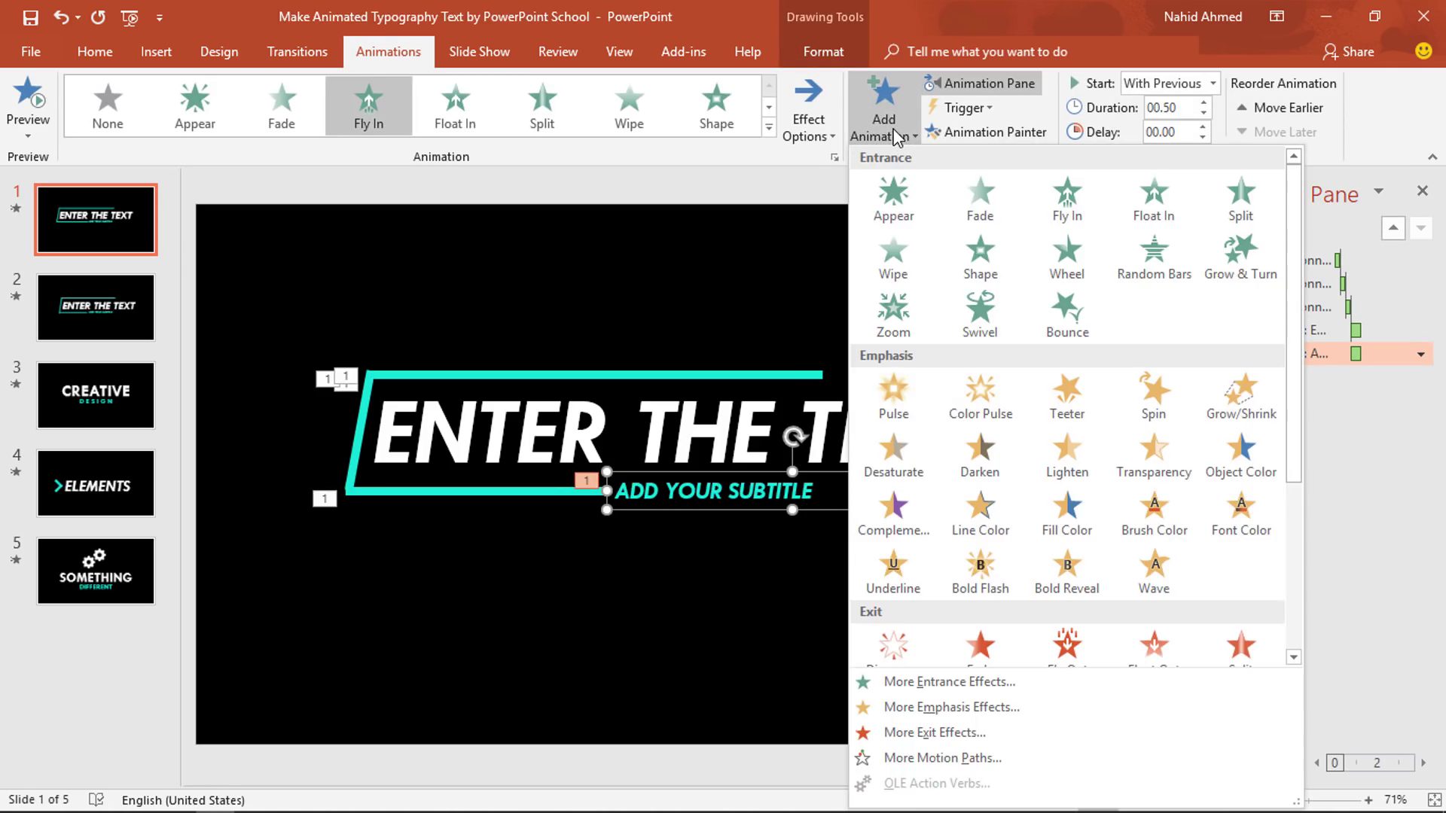
scroll(978, 425, "down", 3)
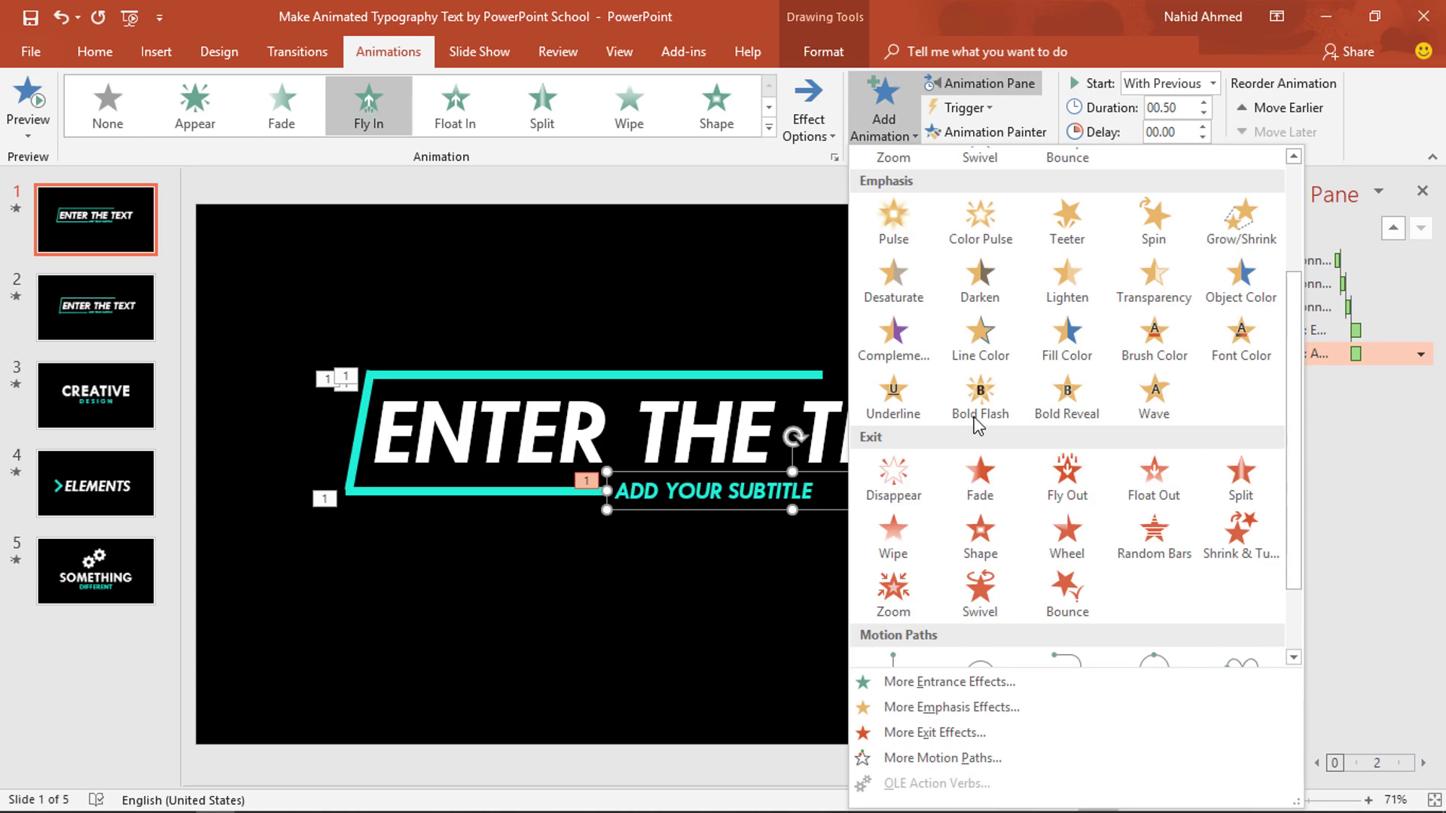
left_click(1081, 485)
left_click(806, 124)
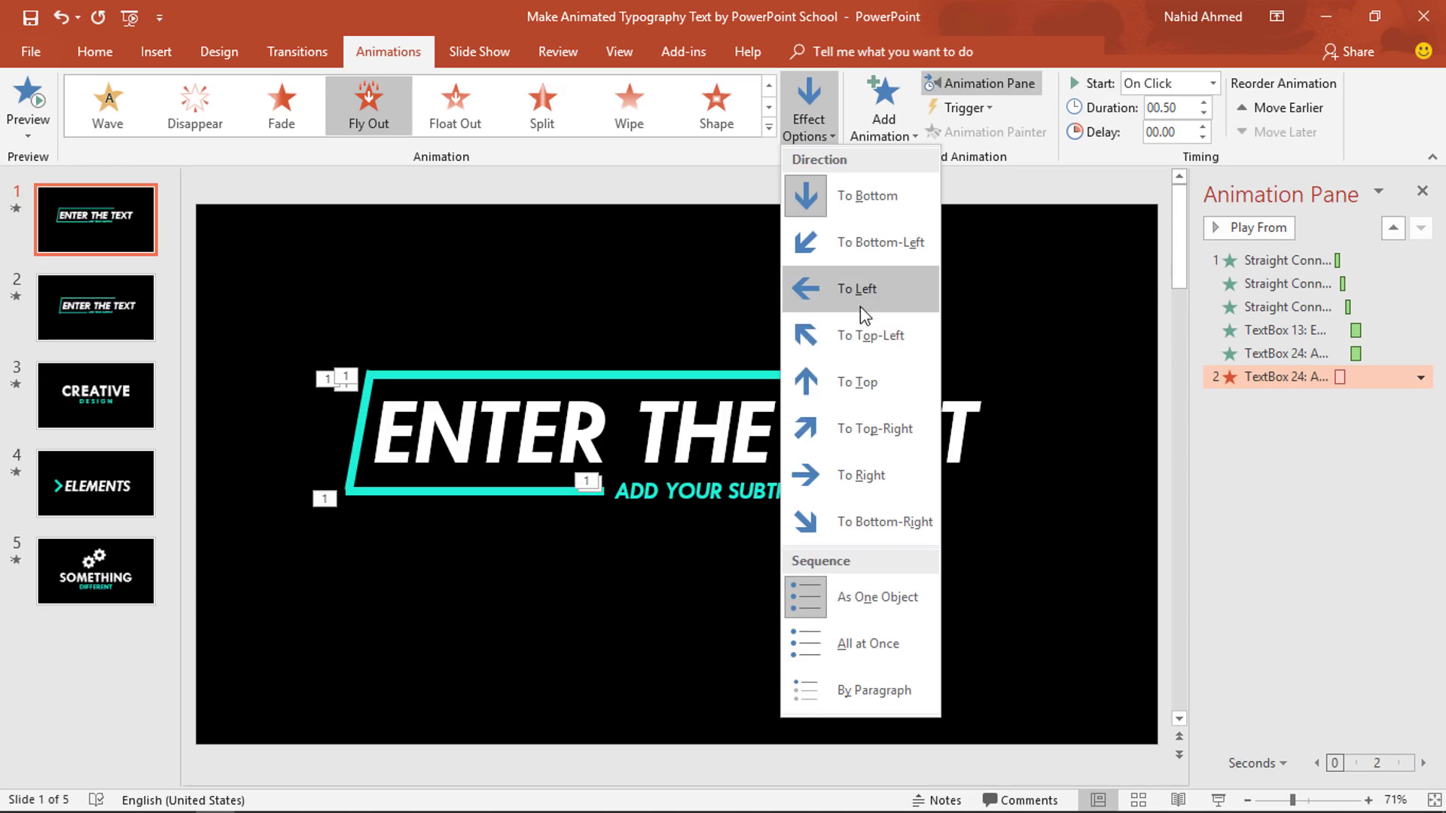
left_click(910, 287)
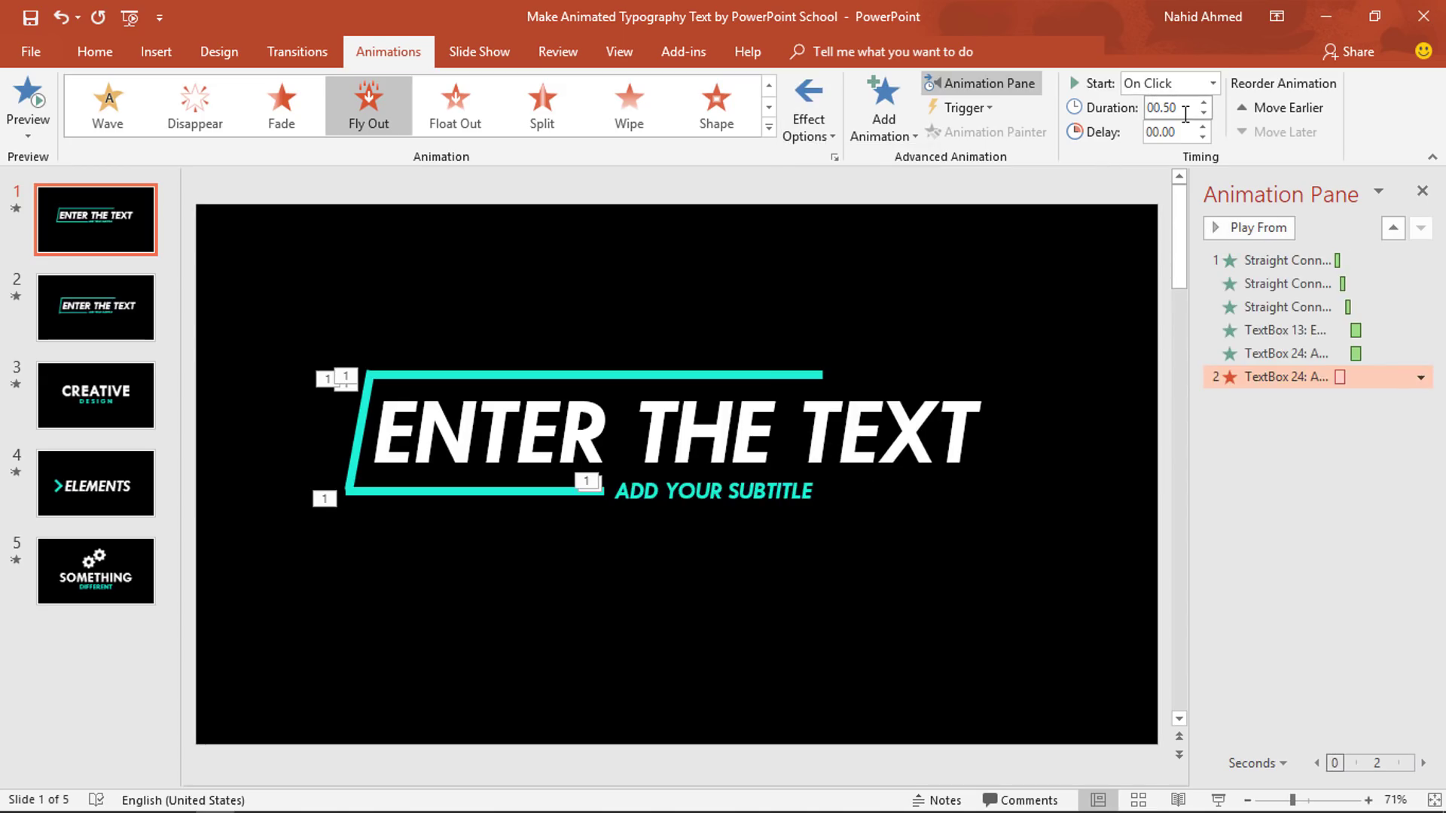
Give the subtitle's Fly Out exit a 0.5 sec smooth start.
left_click(1421, 377)
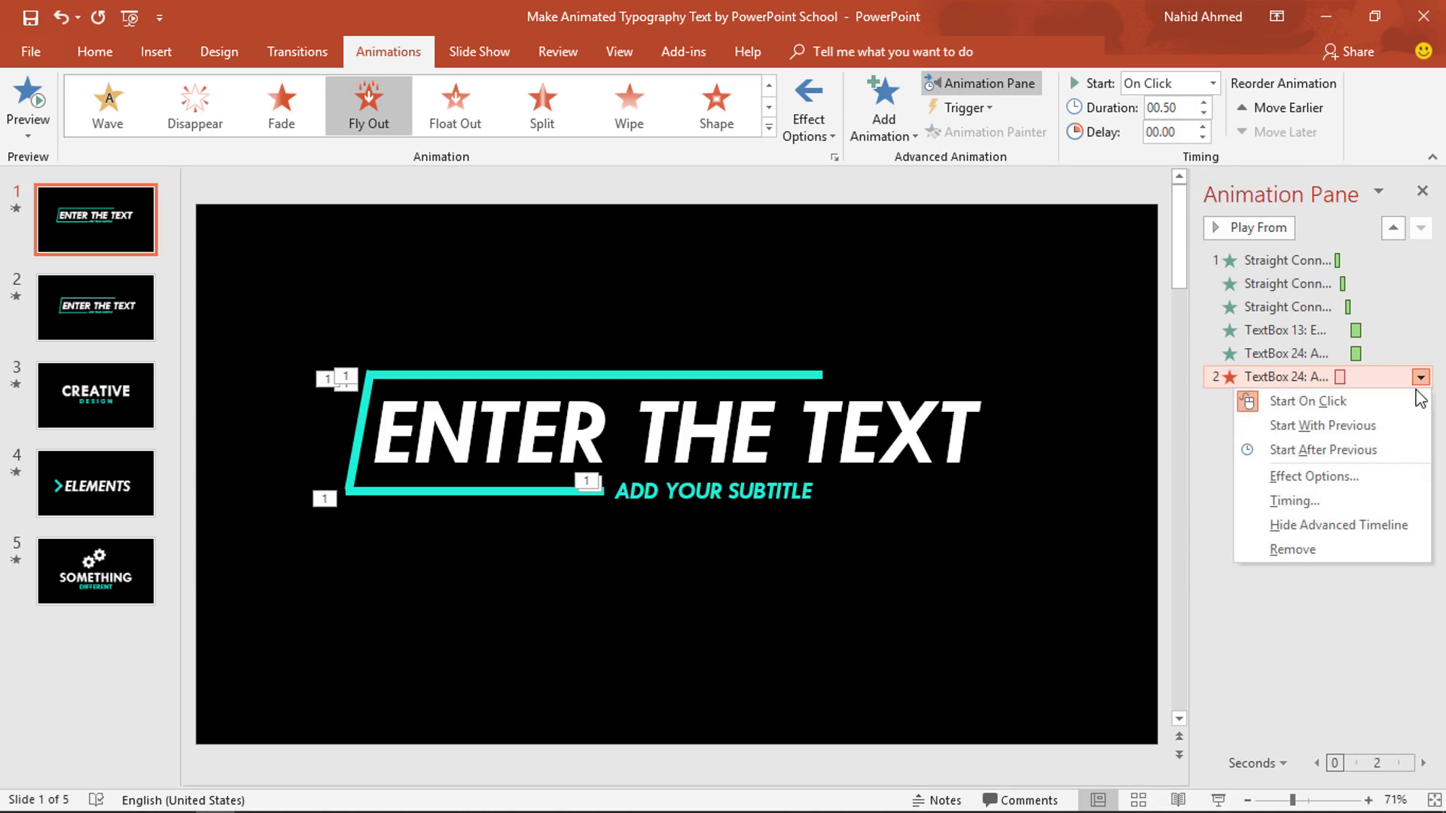
left_click(1315, 477)
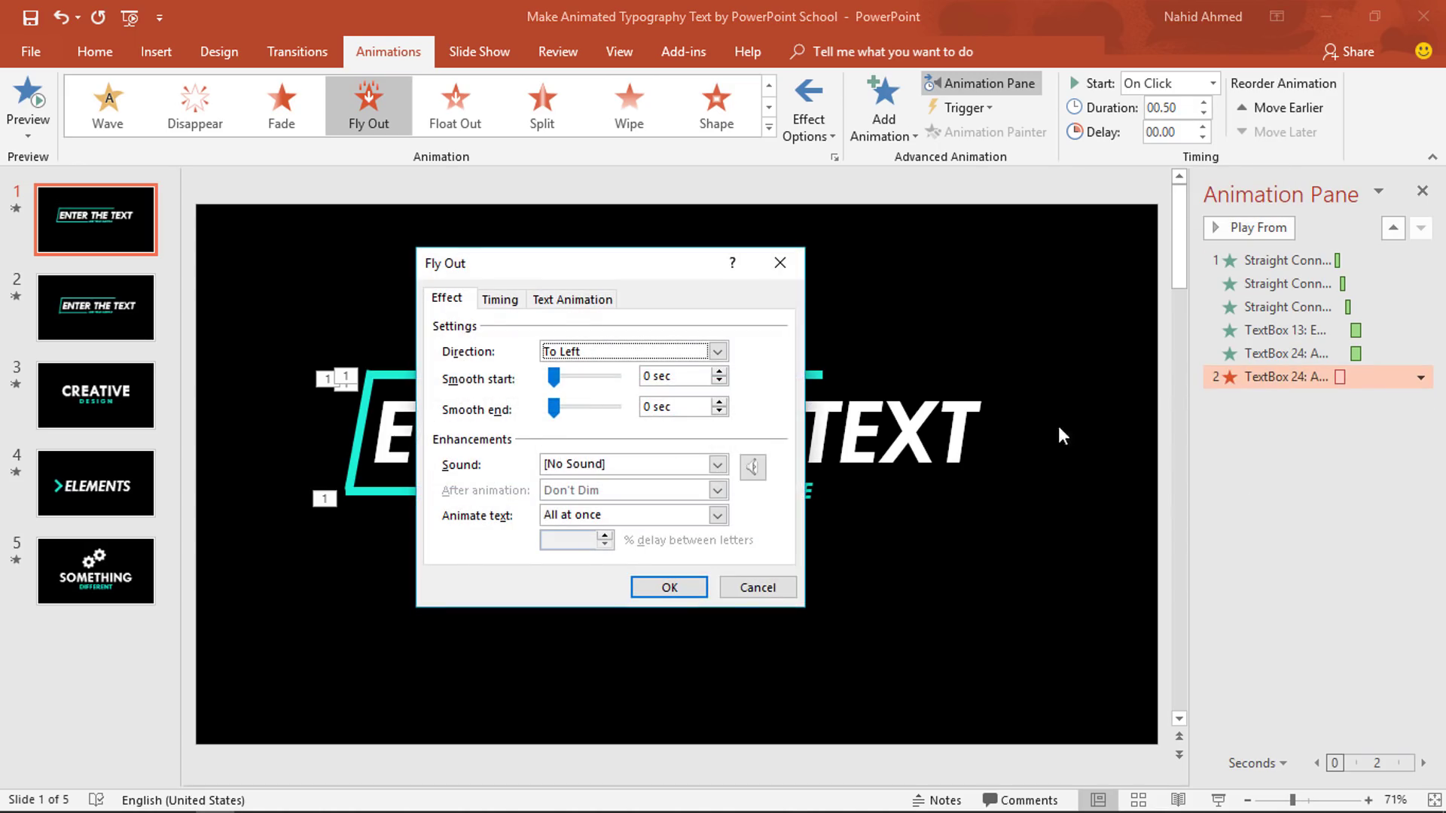
left_click_drag(553, 383, 626, 386)
left_click(665, 587)
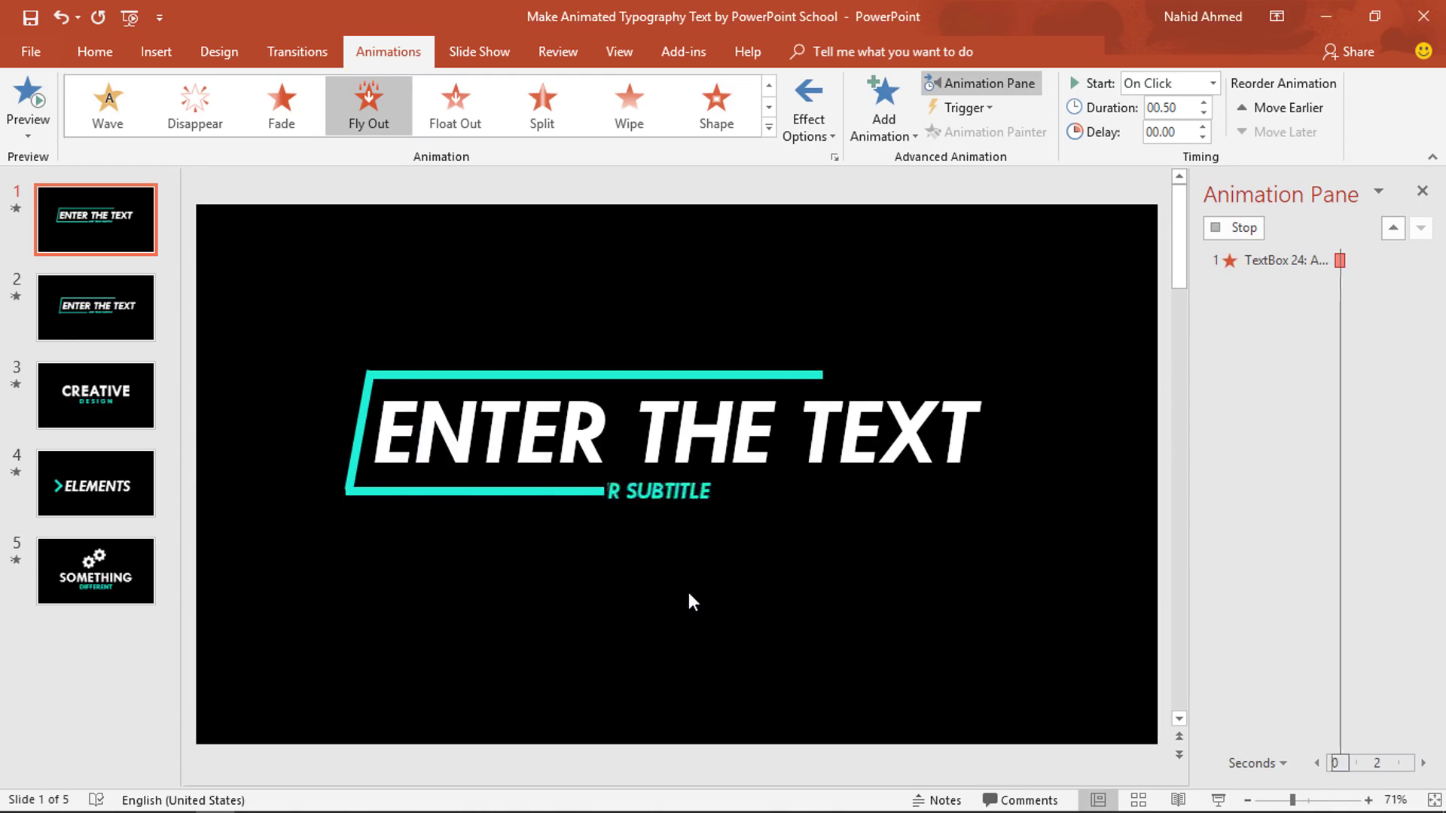
Give the bottom cyan line a Wipe exit from the right, starting After Previous.
left_click(487, 492)
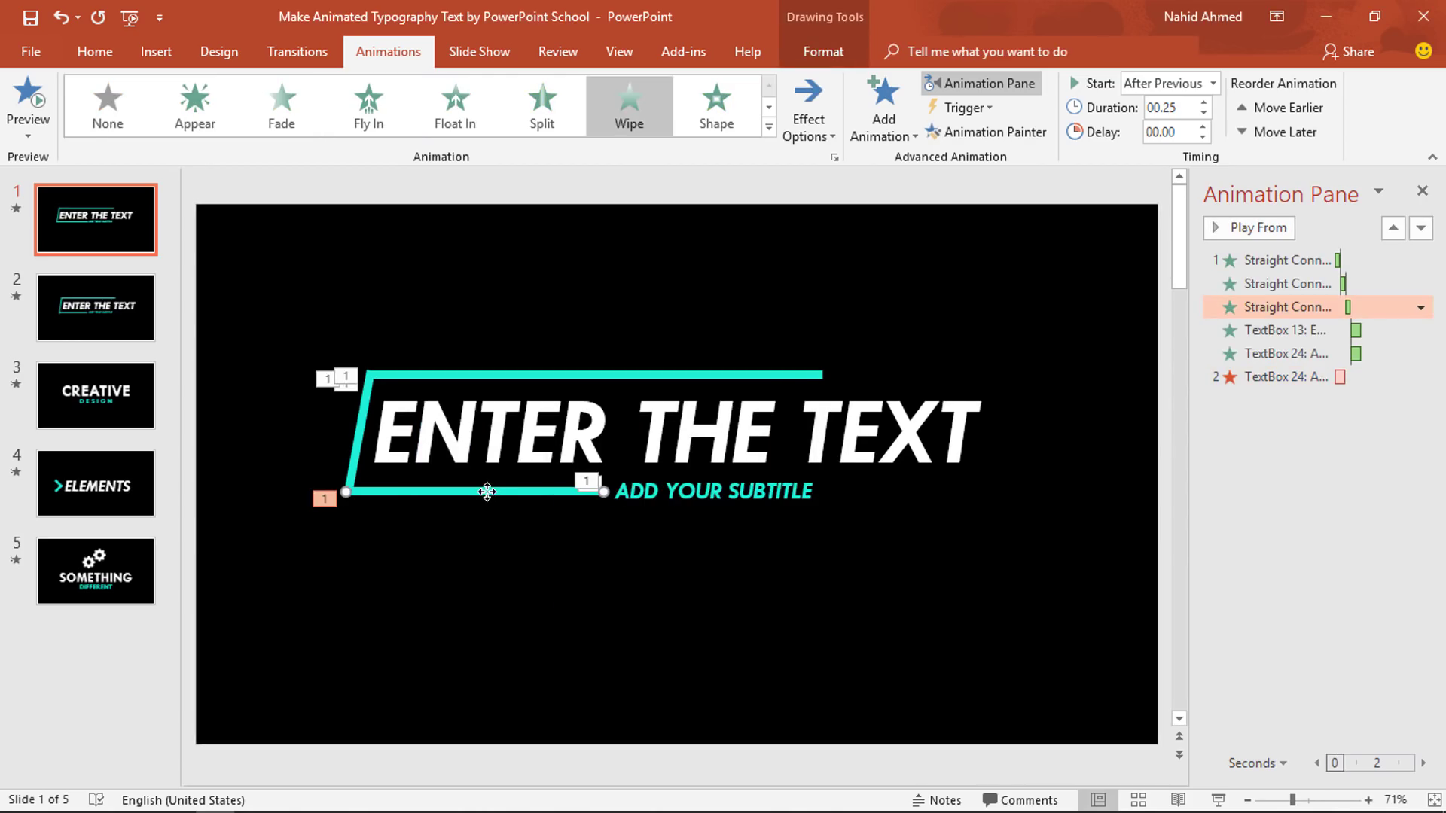
left_click(881, 120)
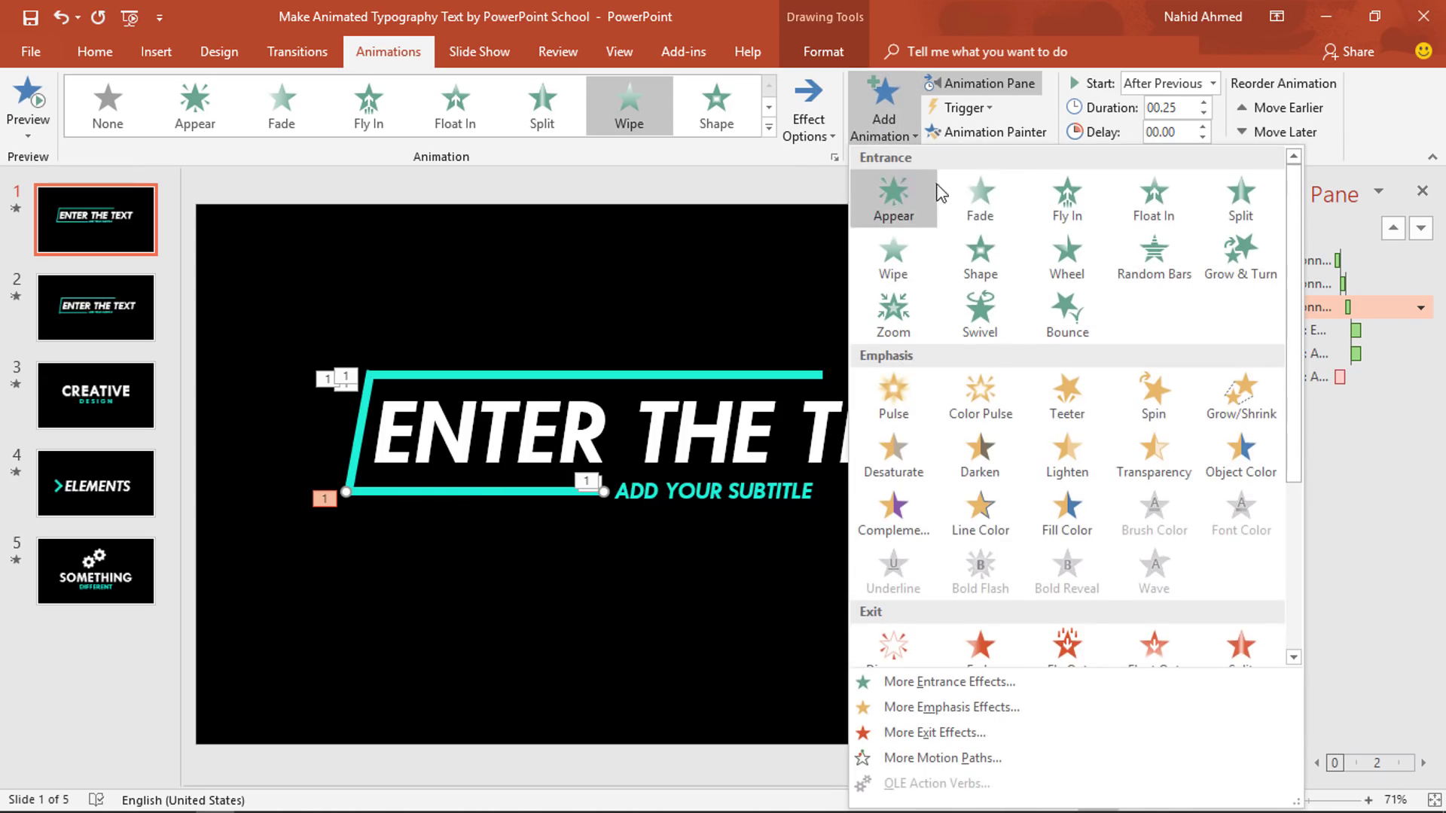
scroll(1053, 407, "down", 1)
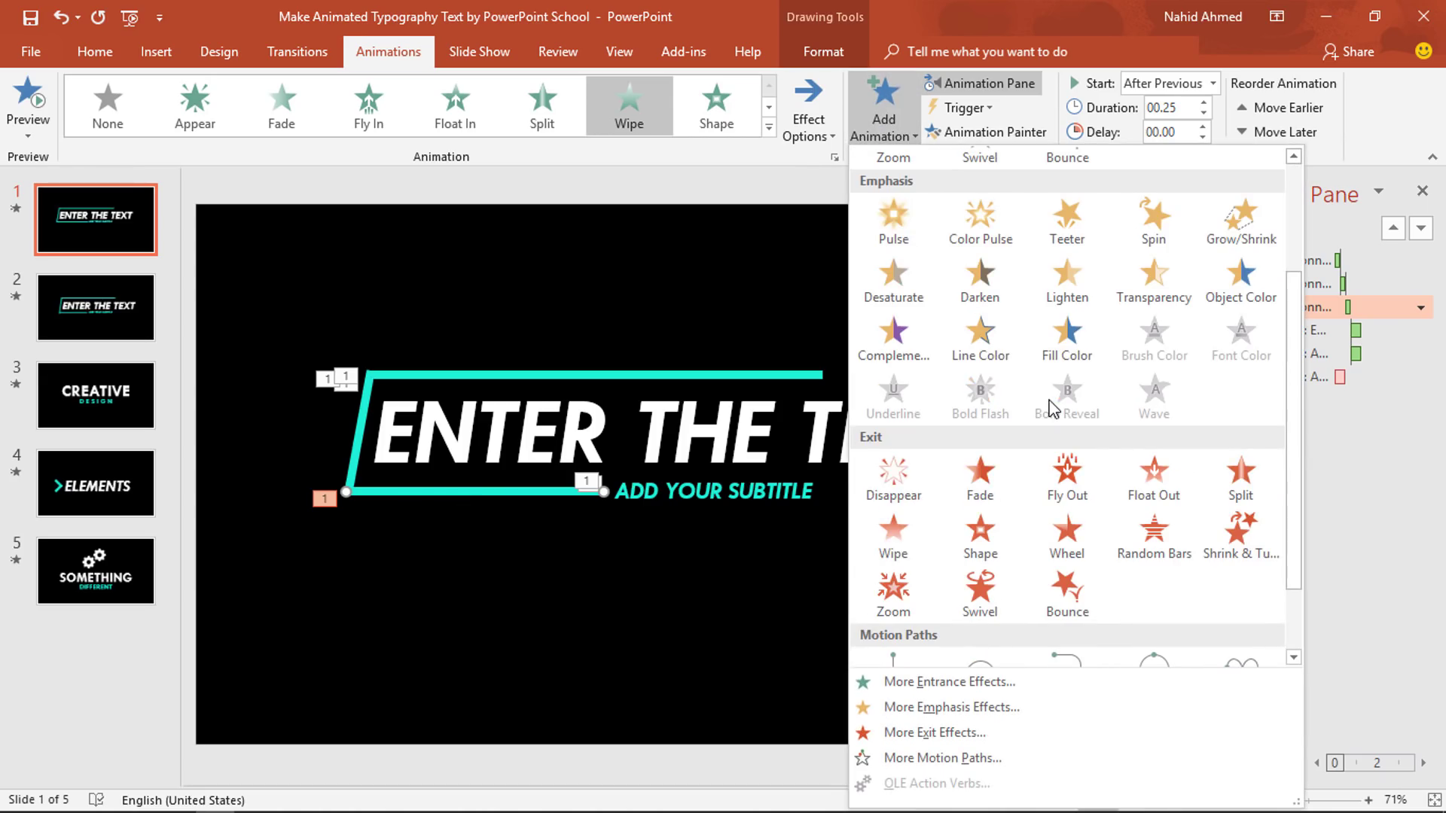
left_click(911, 552)
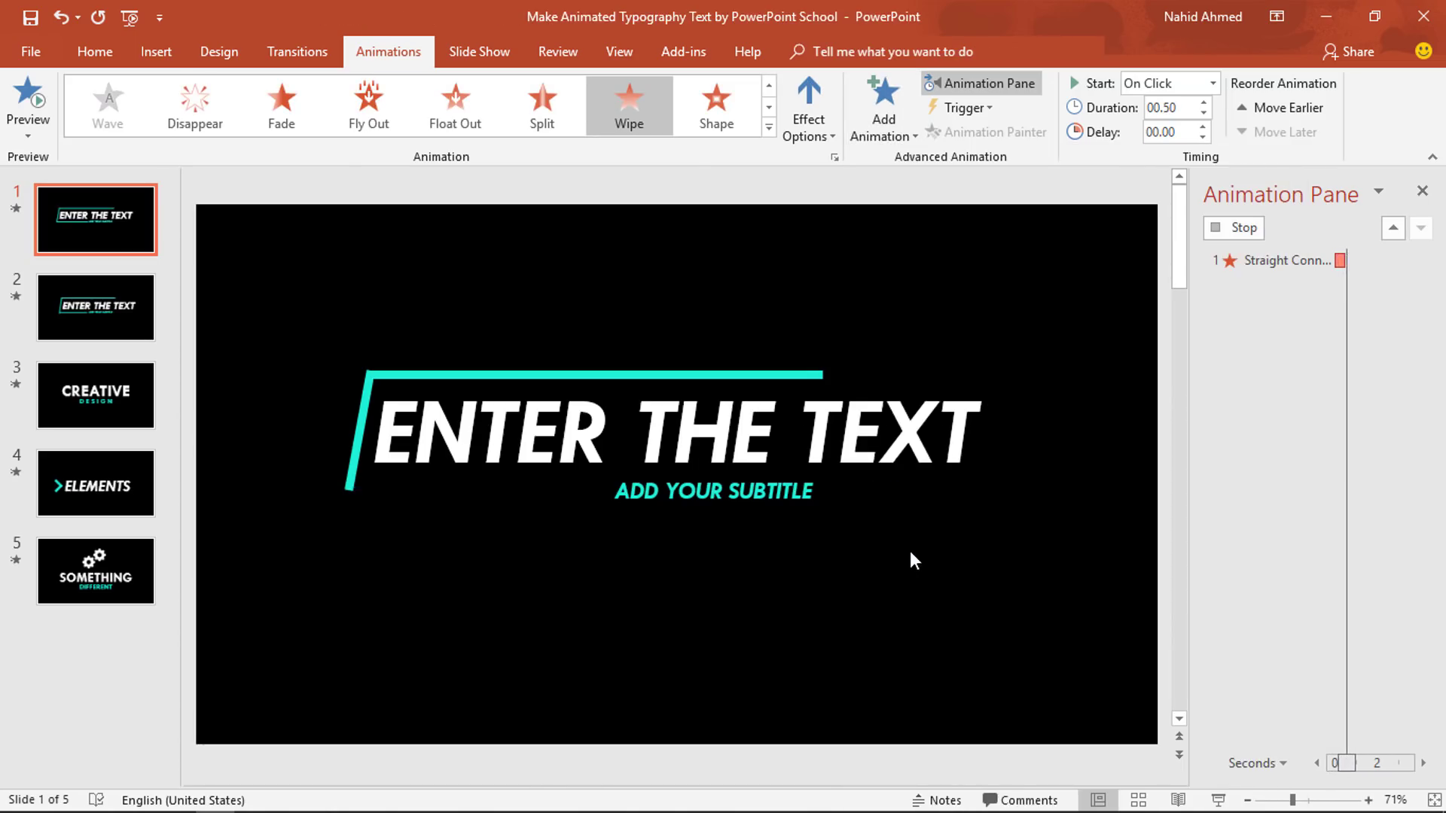
left_click(801, 127)
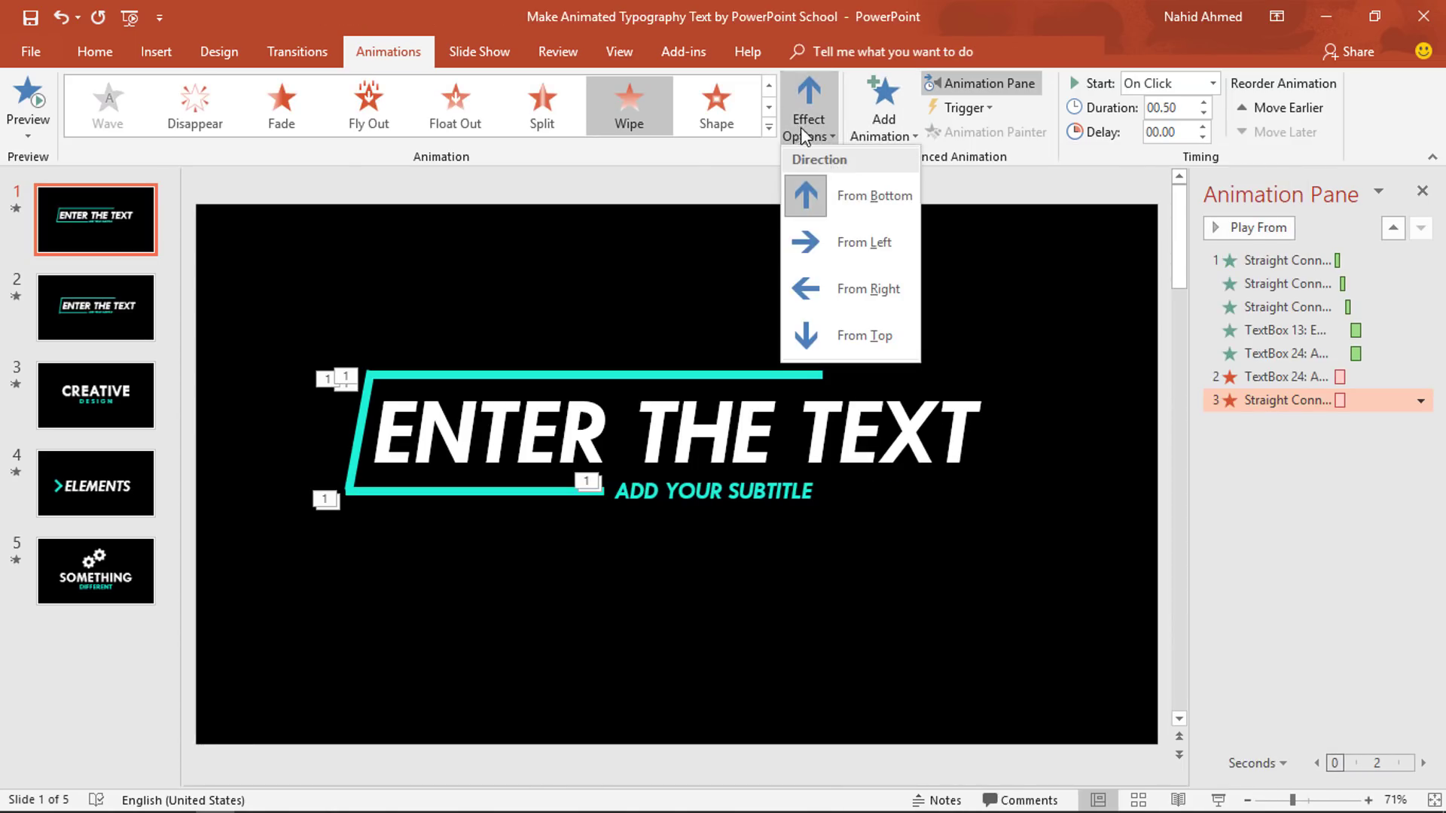
left_click(882, 300)
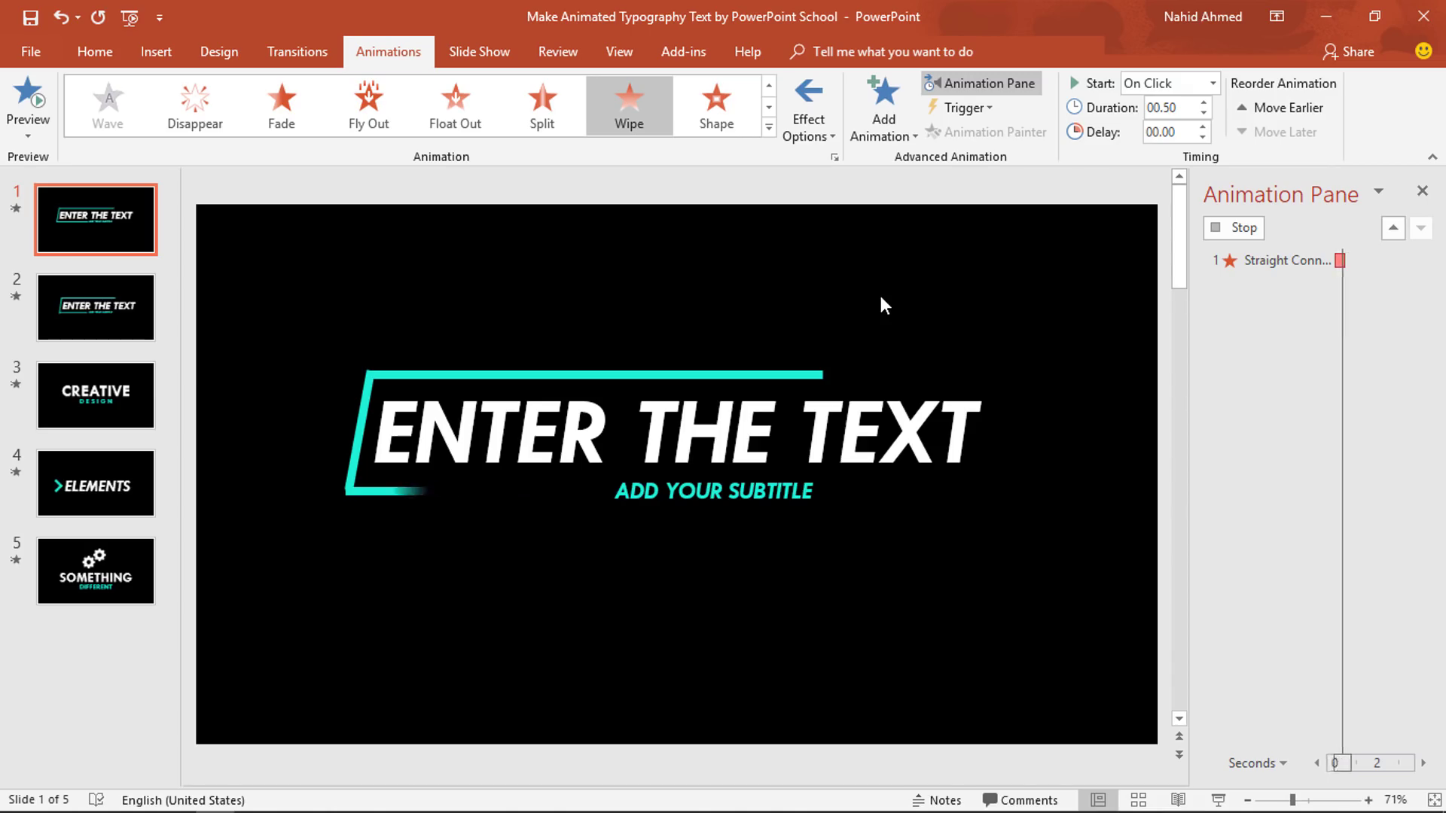
left_click(1211, 91)
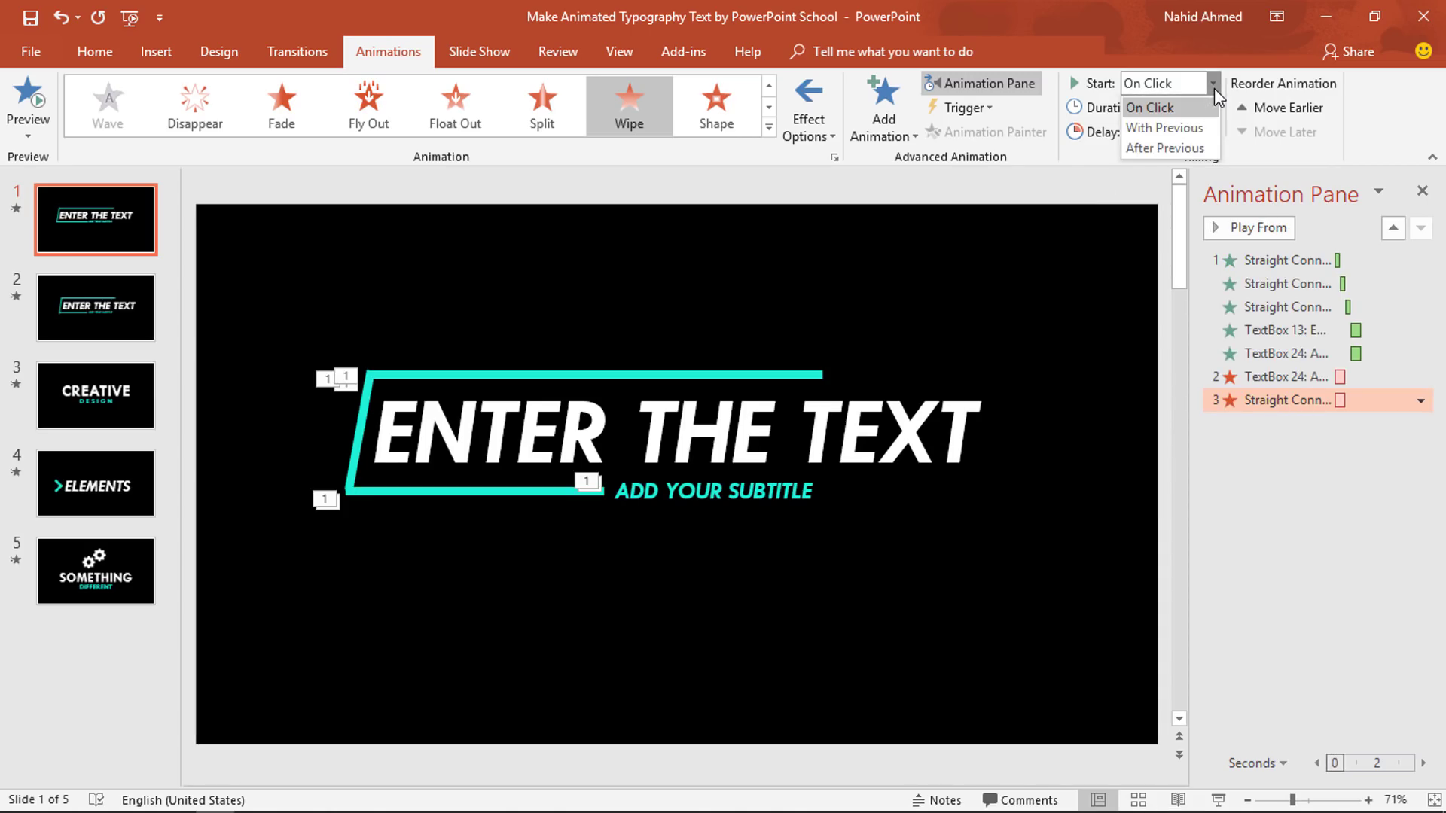
left_click(1213, 143)
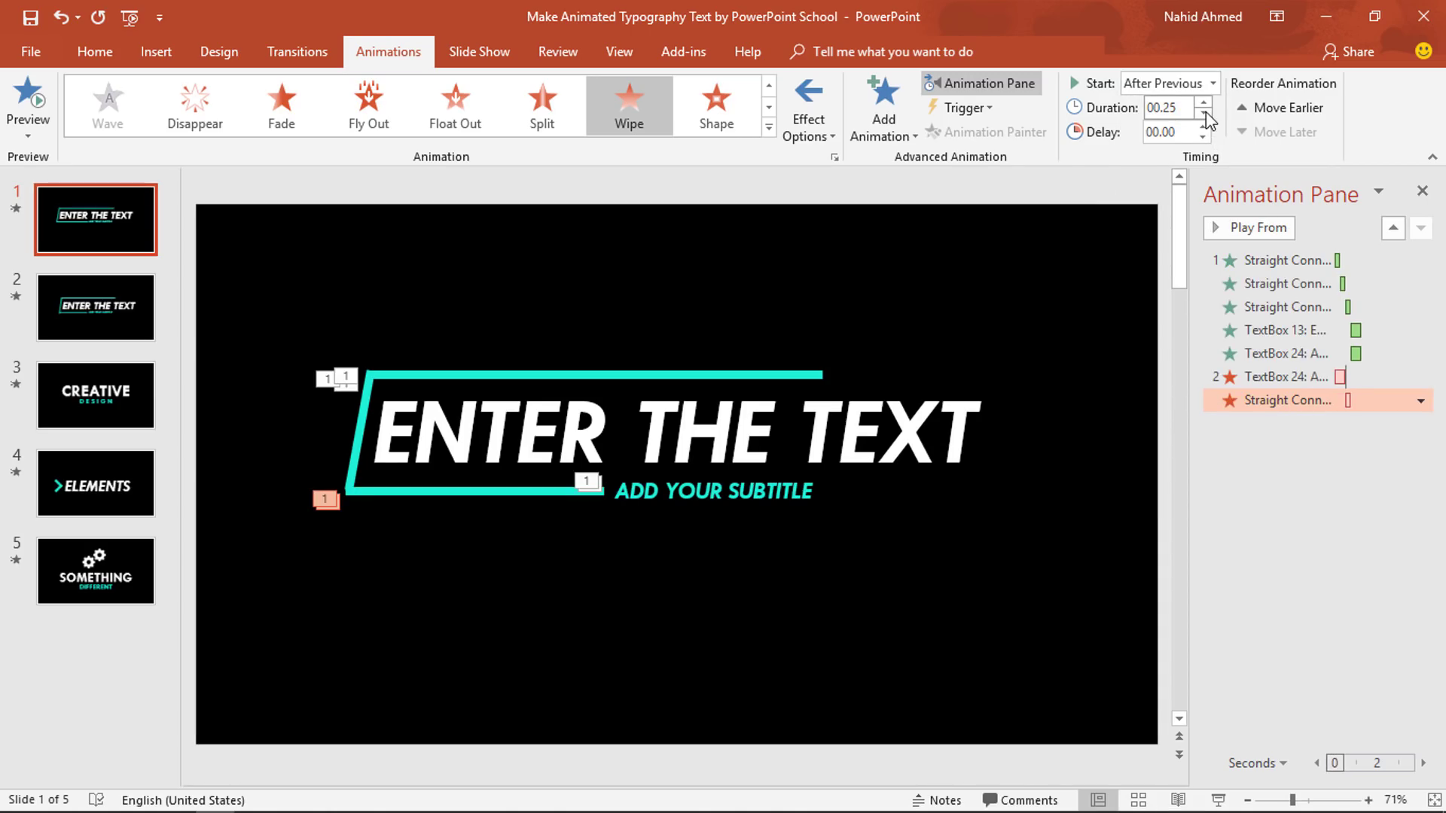
Give the slanted cyan line a Wipe exit from the bottom, starting After Previous.
left_click(361, 410)
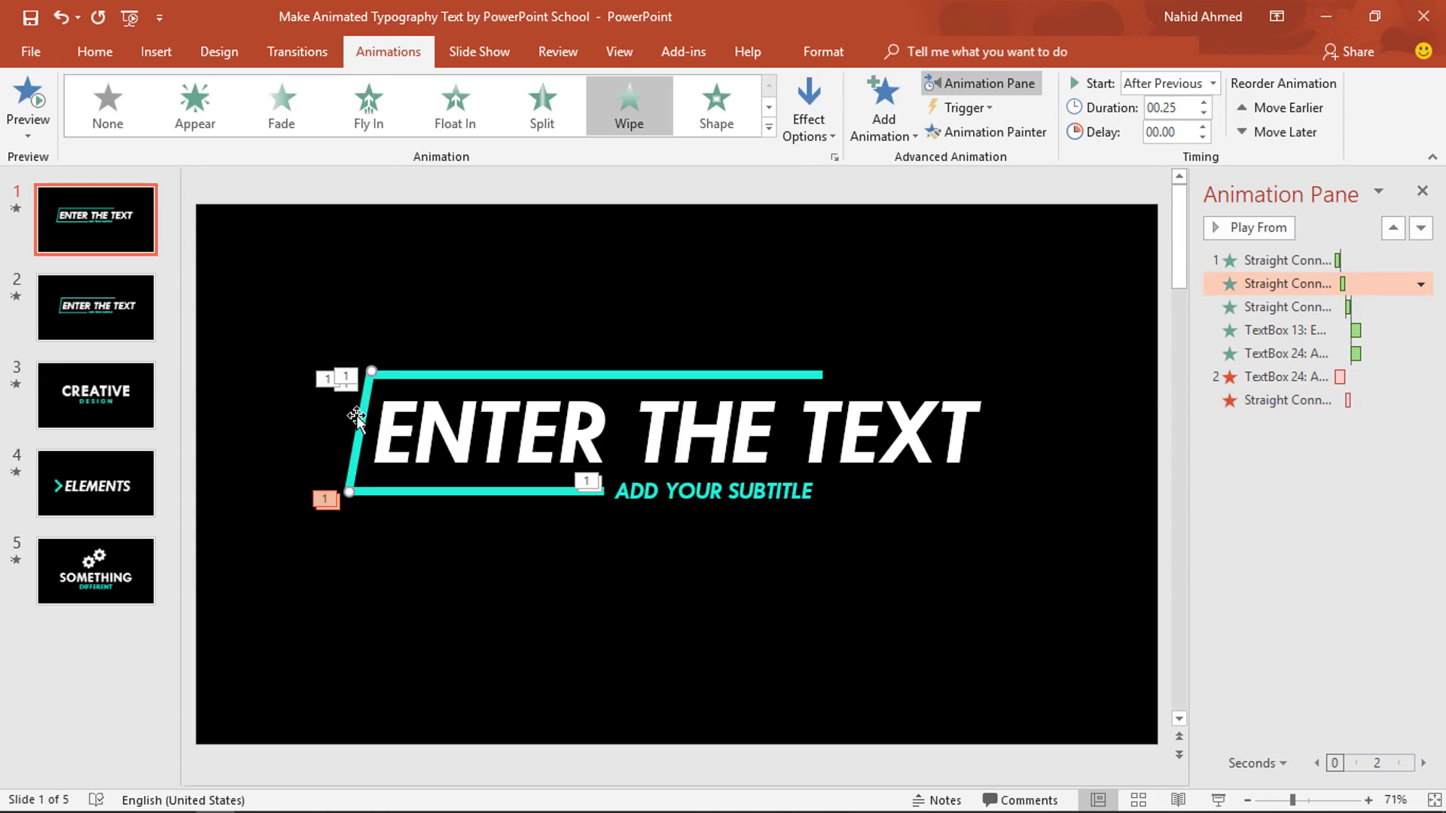
left_click(889, 133)
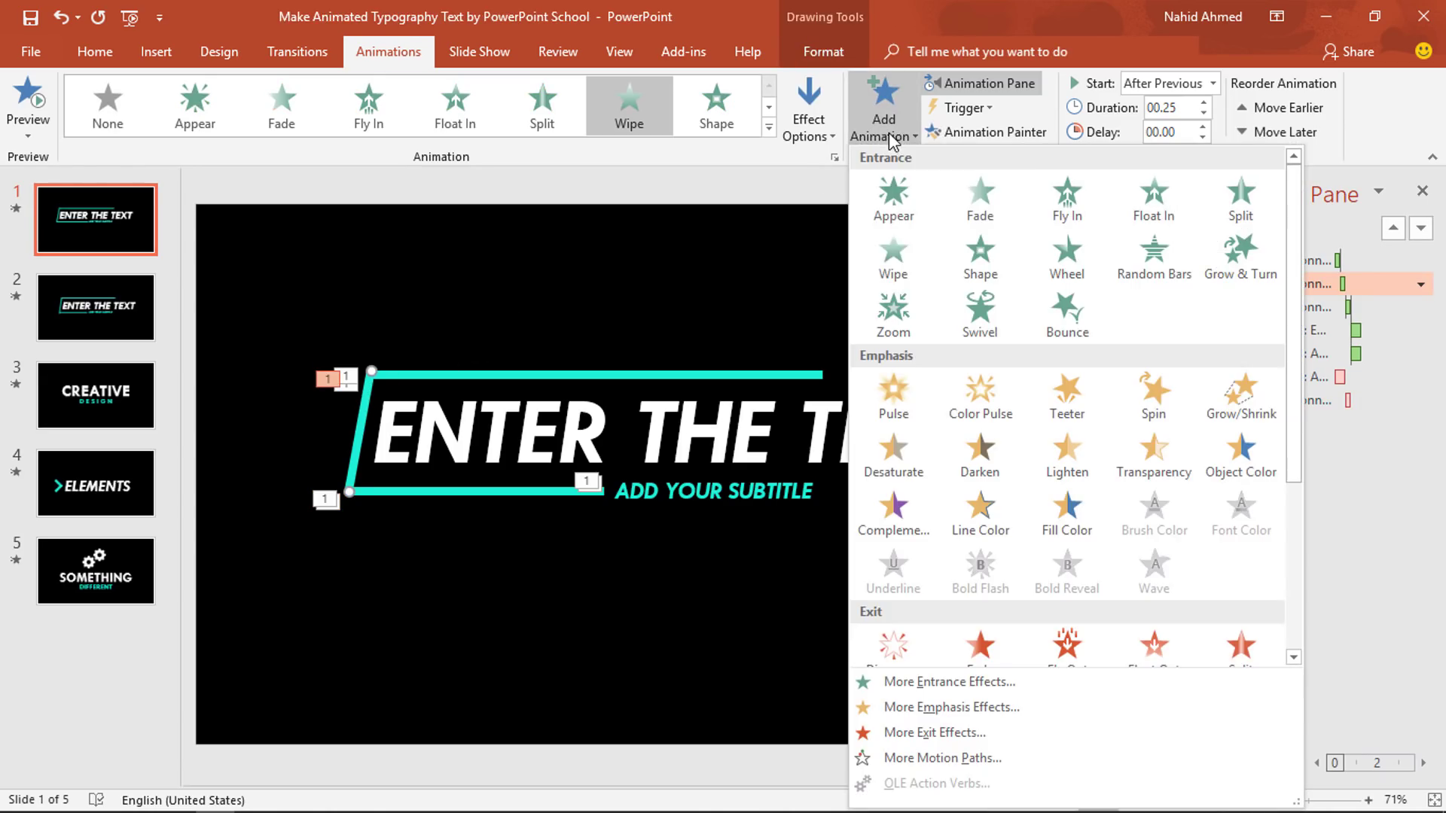
scroll(943, 269, "down", 3)
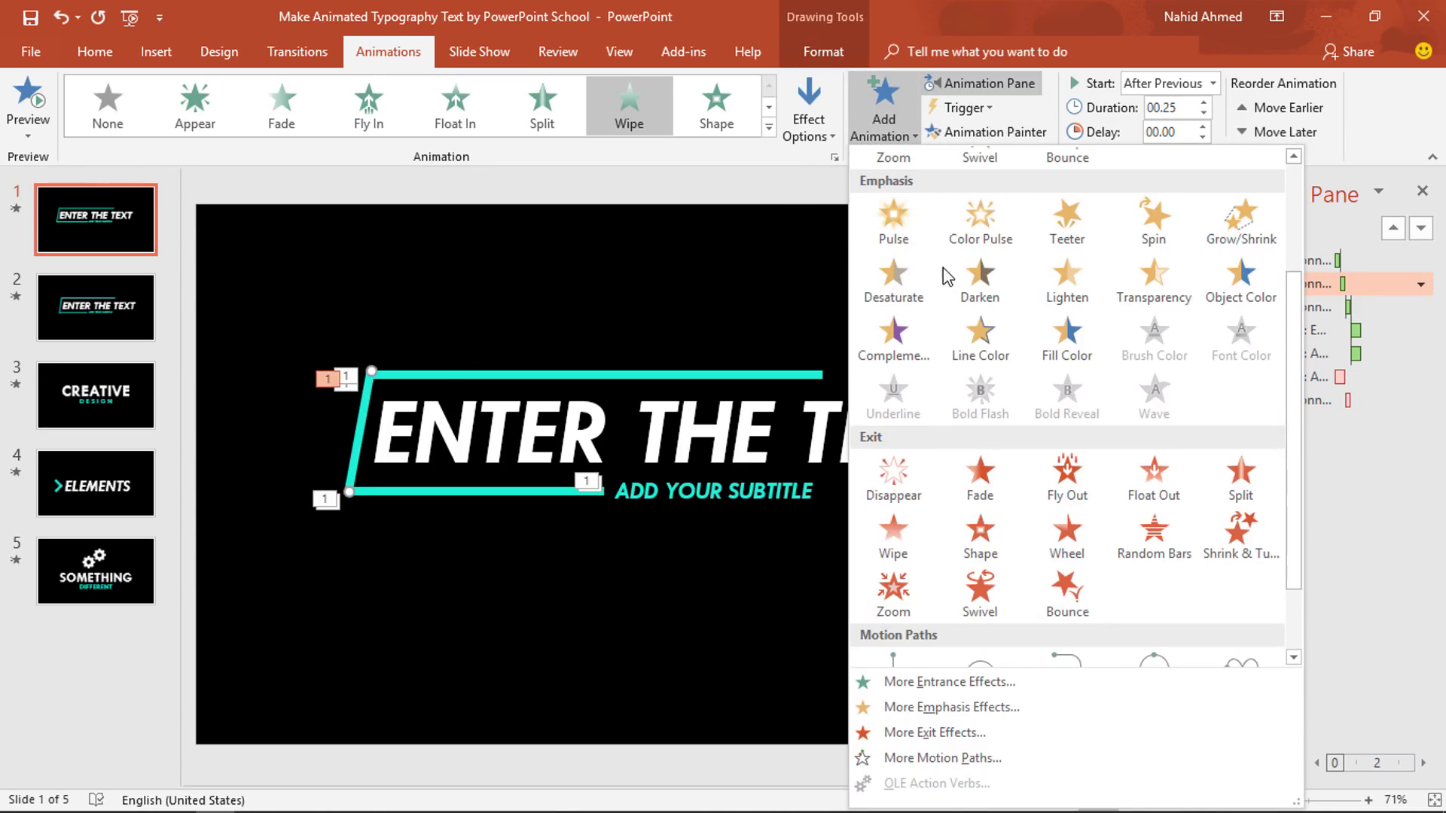
left_click(896, 539)
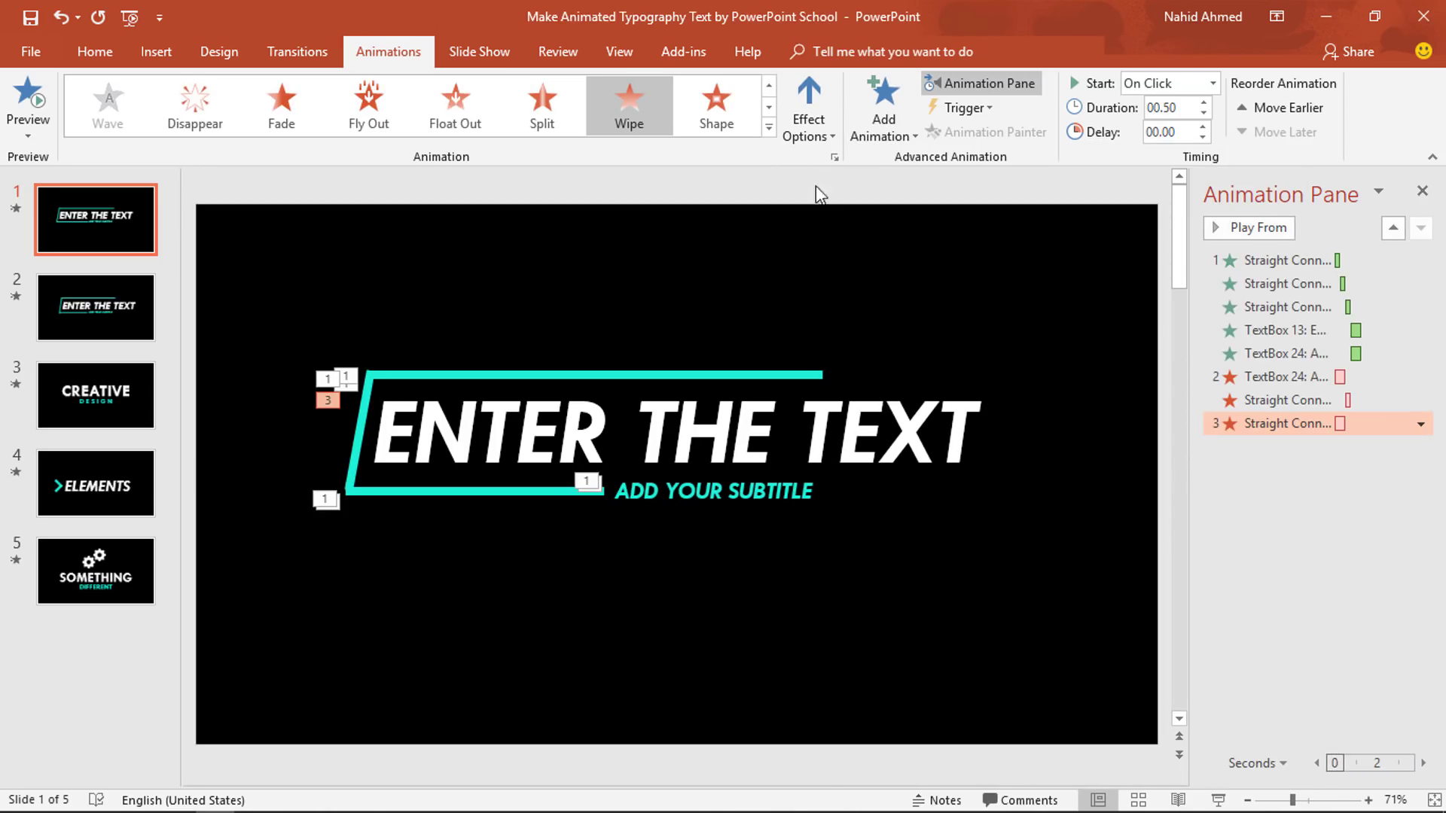
left_click(815, 132)
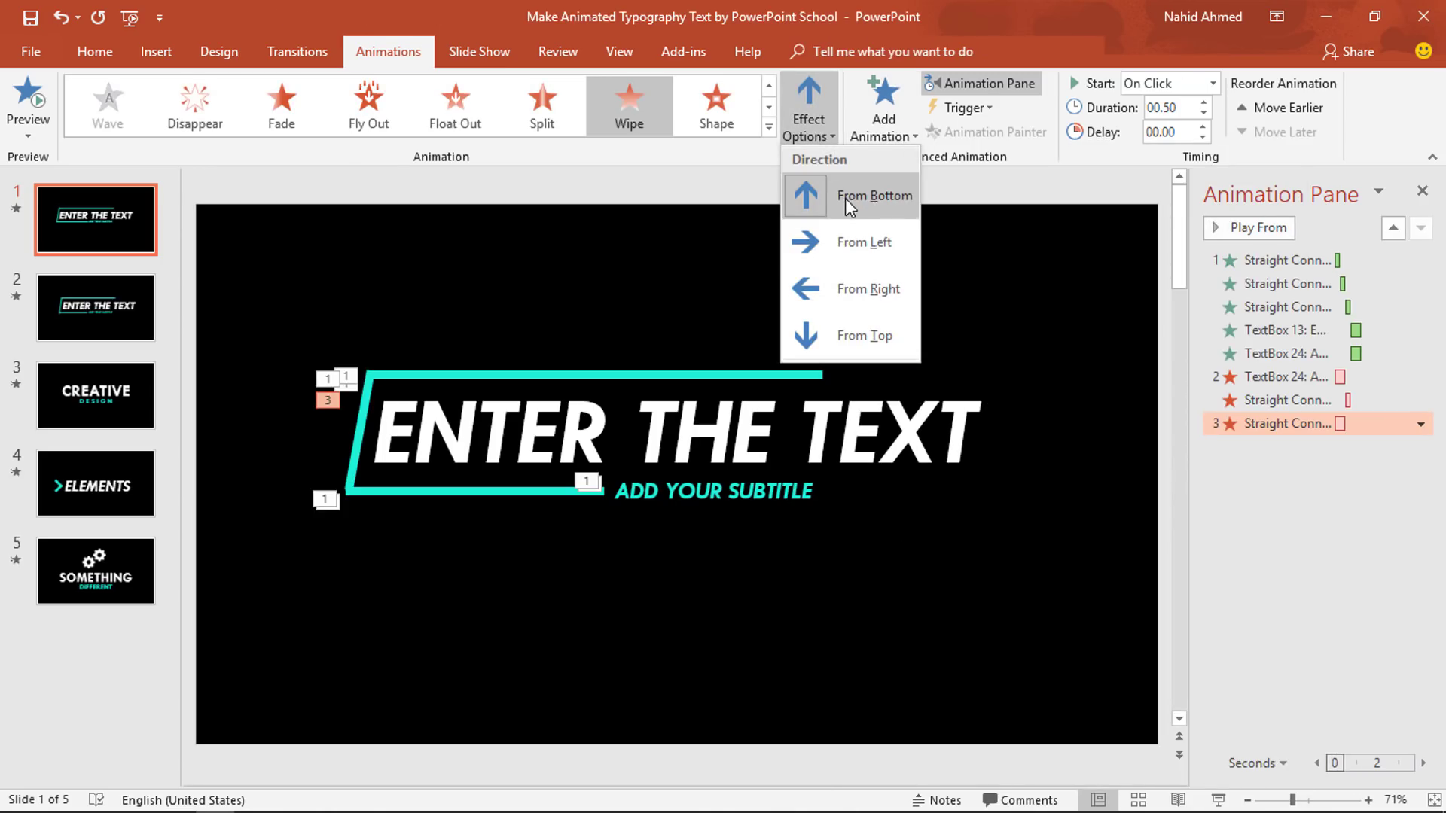
left_click(812, 130)
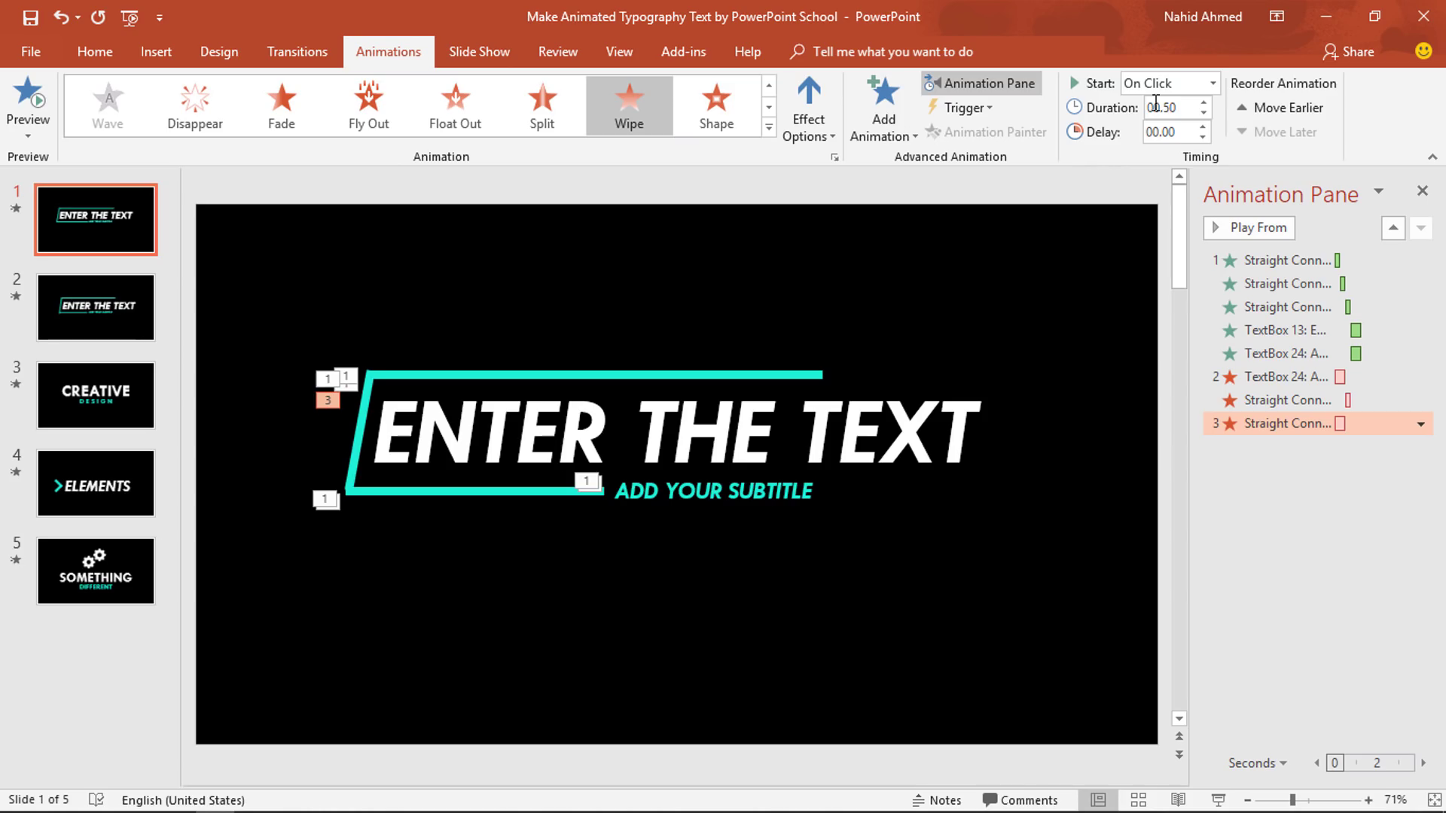
left_click(1214, 83)
left_click(1201, 149)
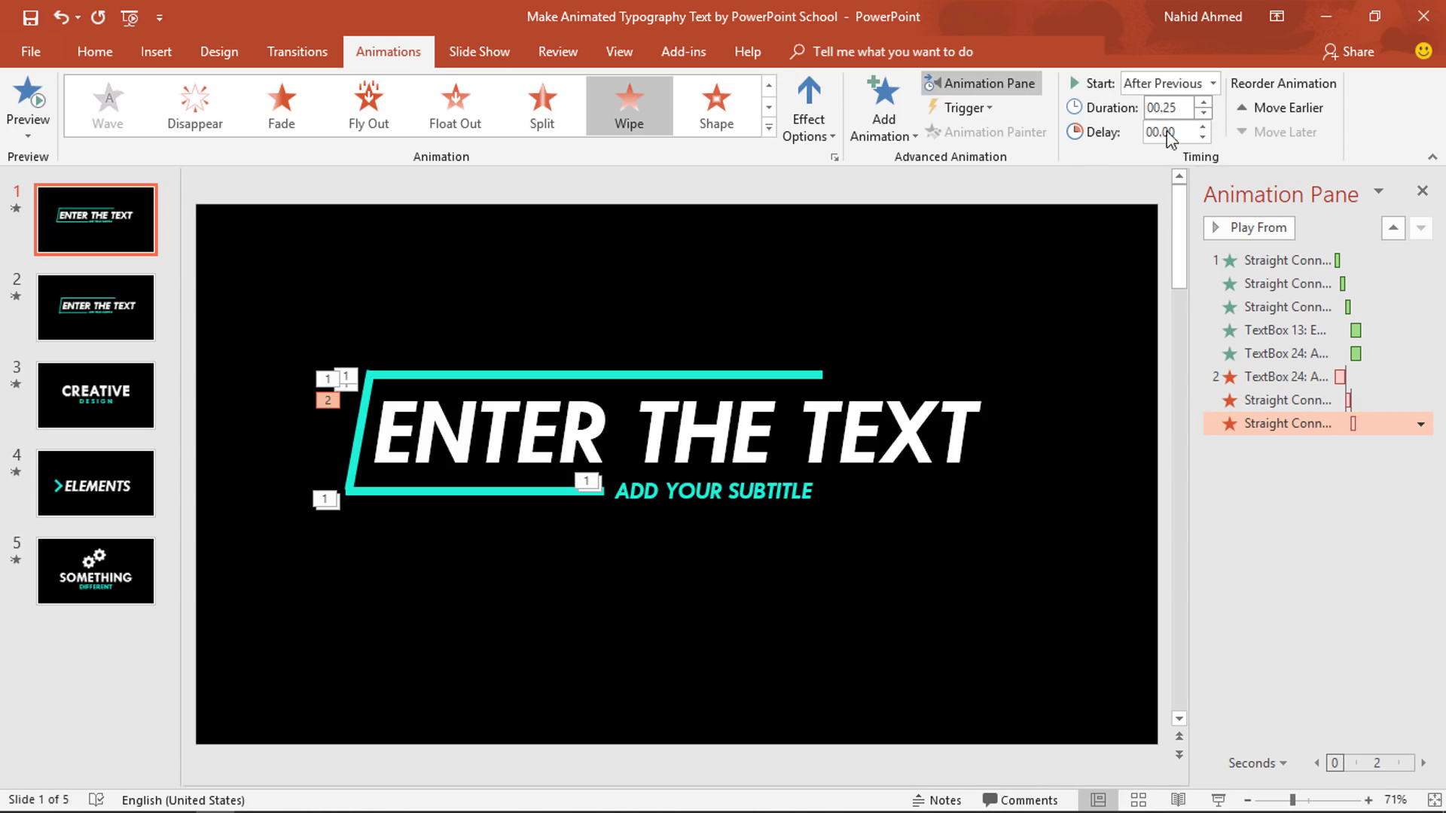
left_click(584, 375)
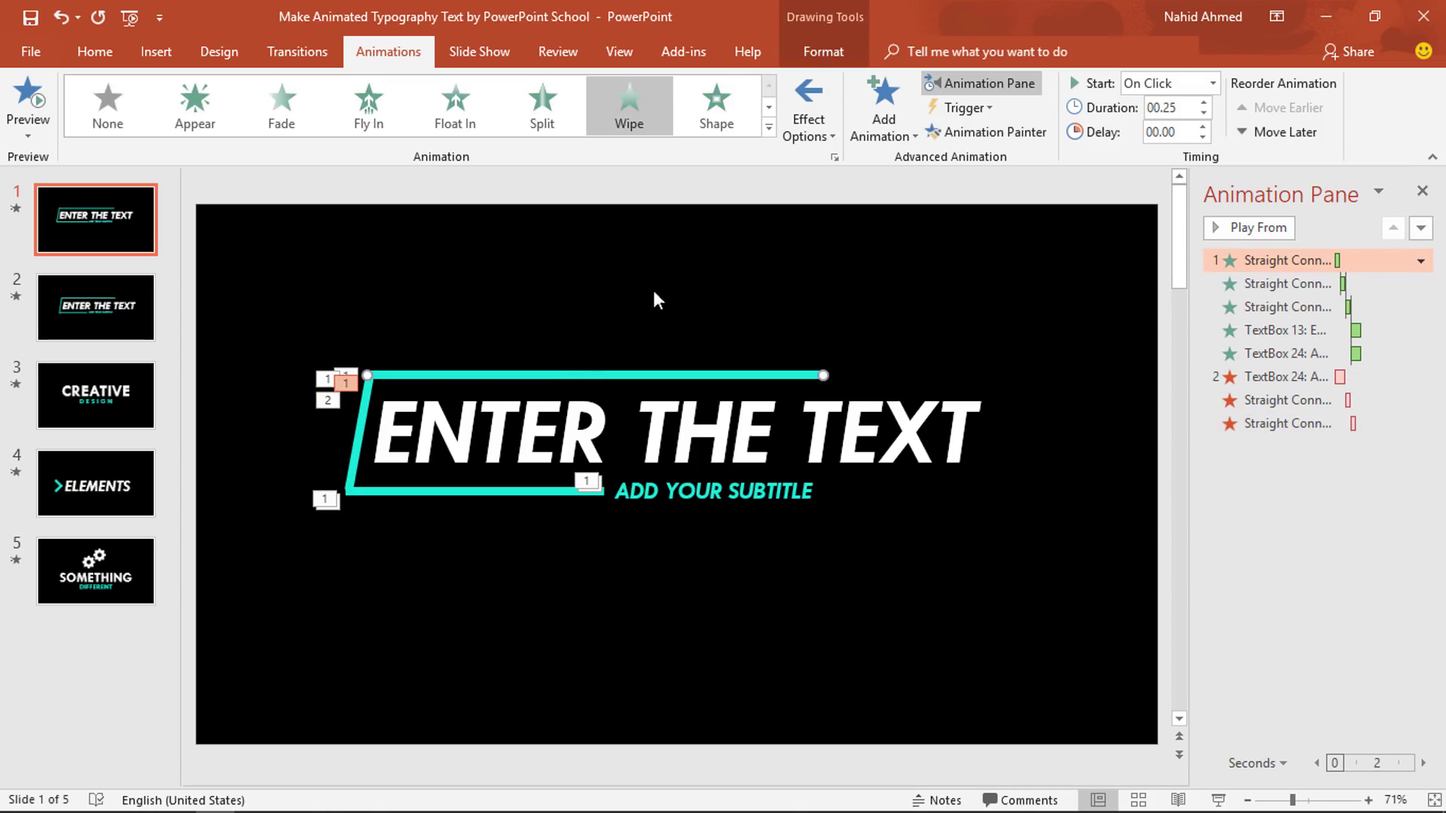
Give the top cyan line a Wipe exit from the left, starting After Previous.
left_click(887, 117)
scroll(997, 422, "down", 4)
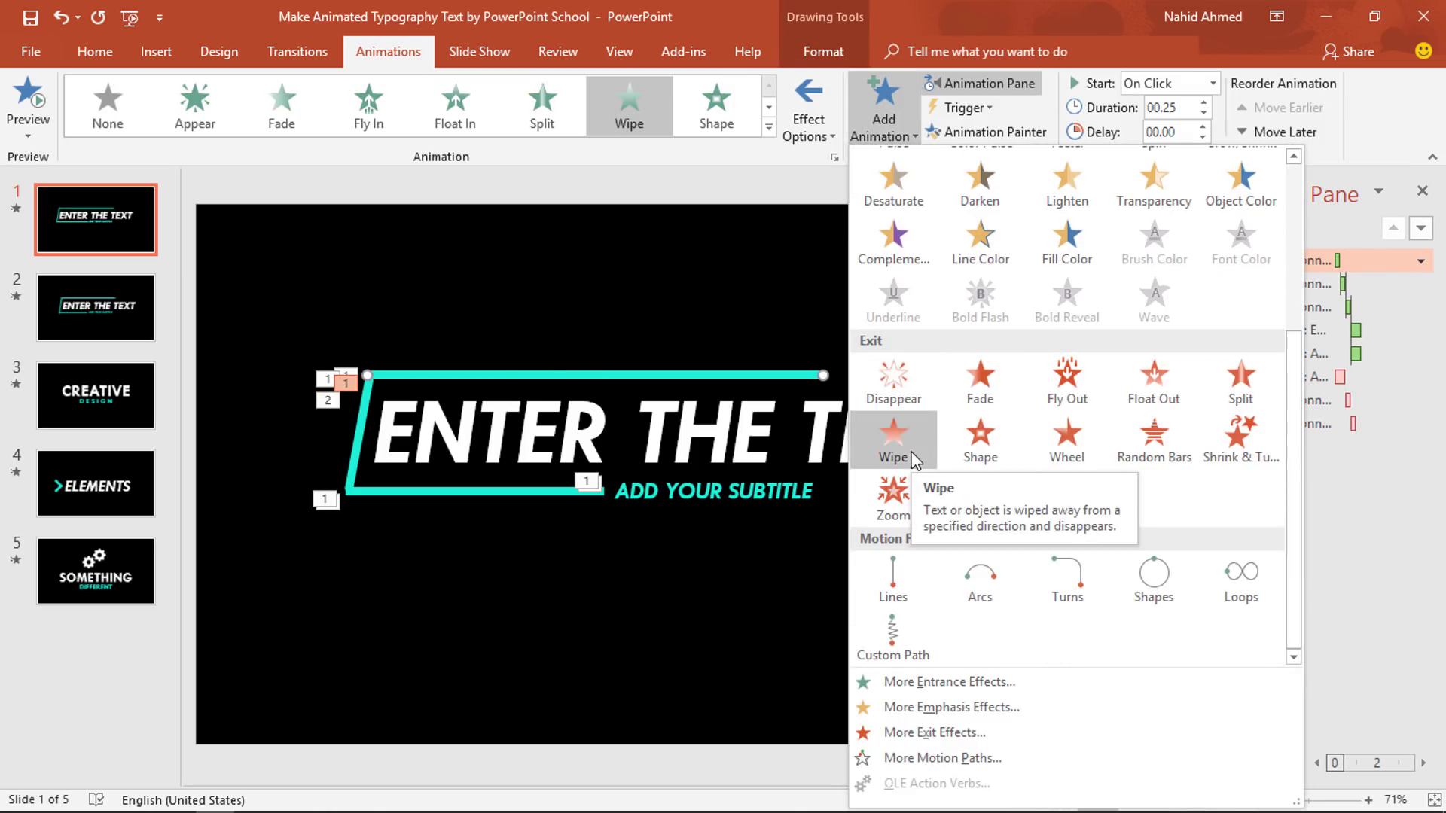
left_click(913, 459)
left_click(804, 140)
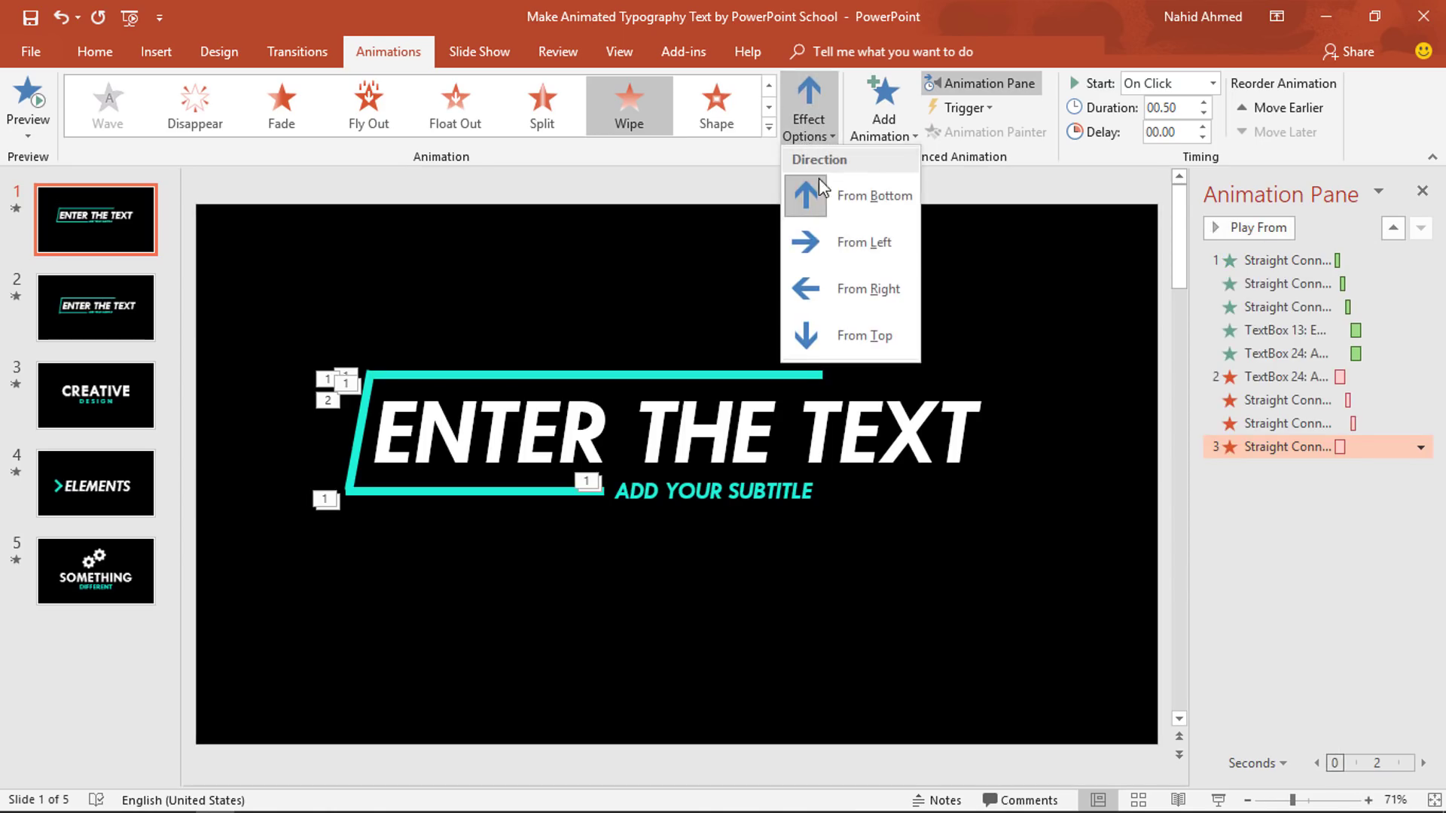
left_click(853, 238)
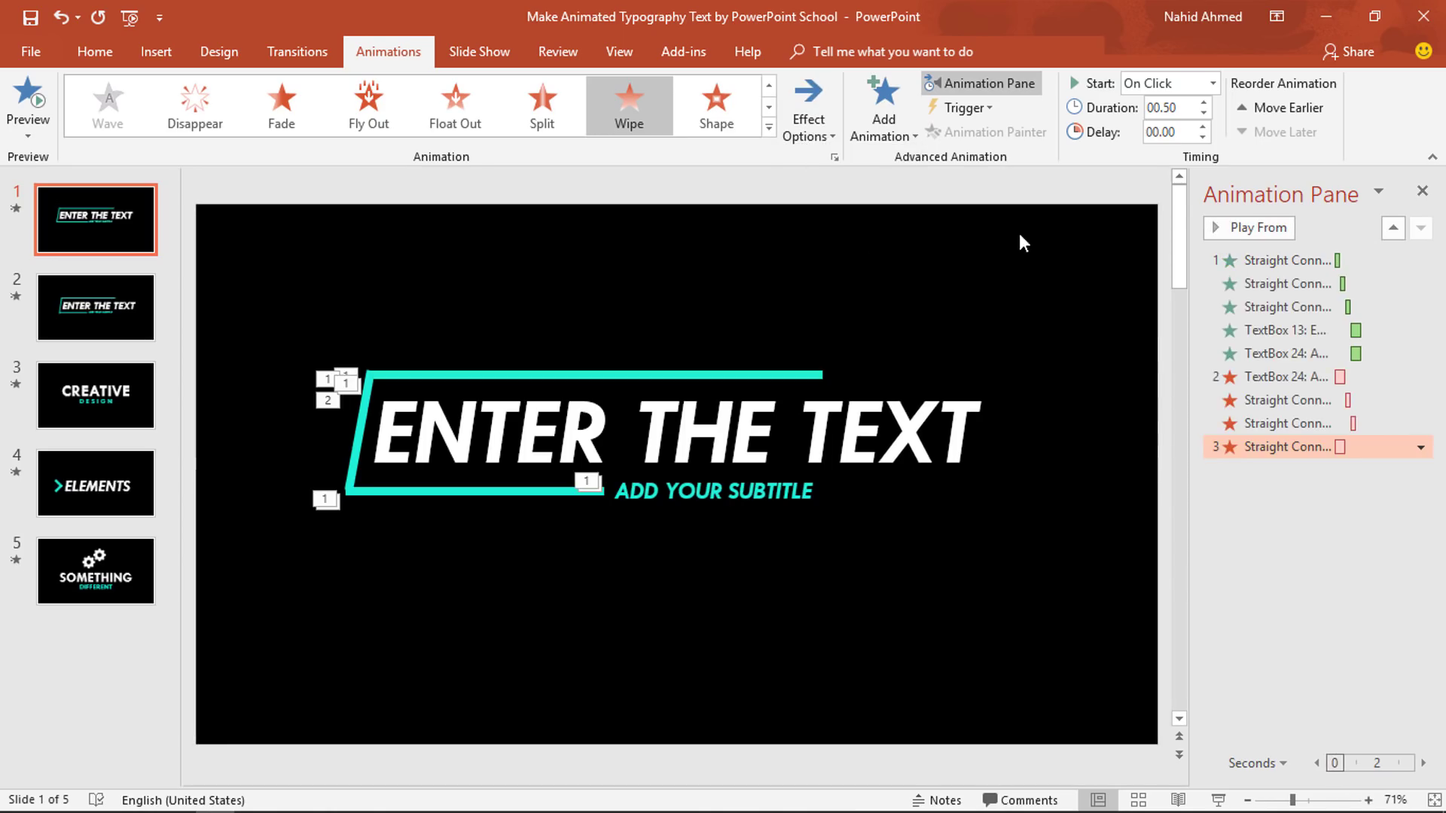
left_click(1213, 84)
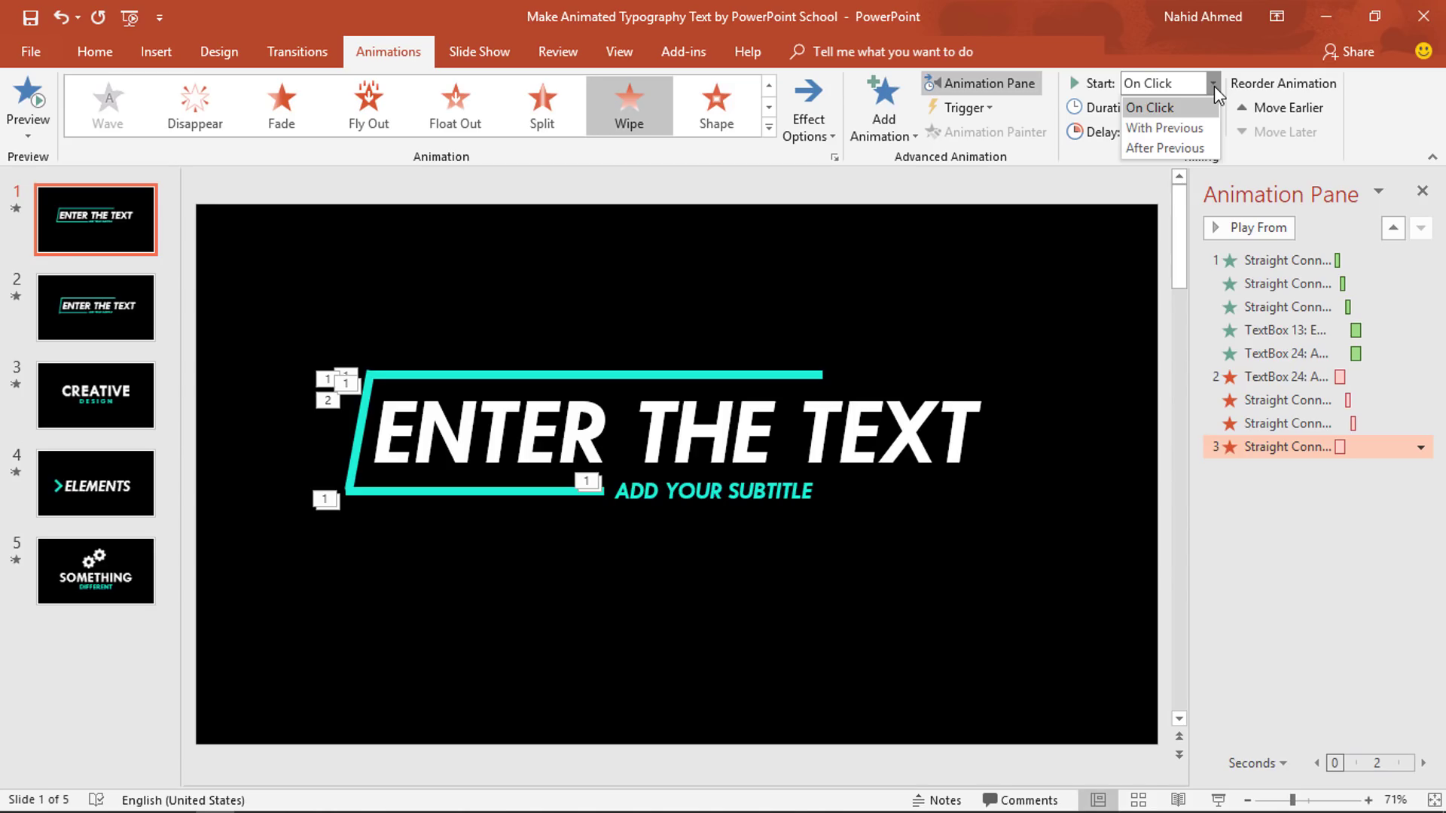
left_click(1205, 143)
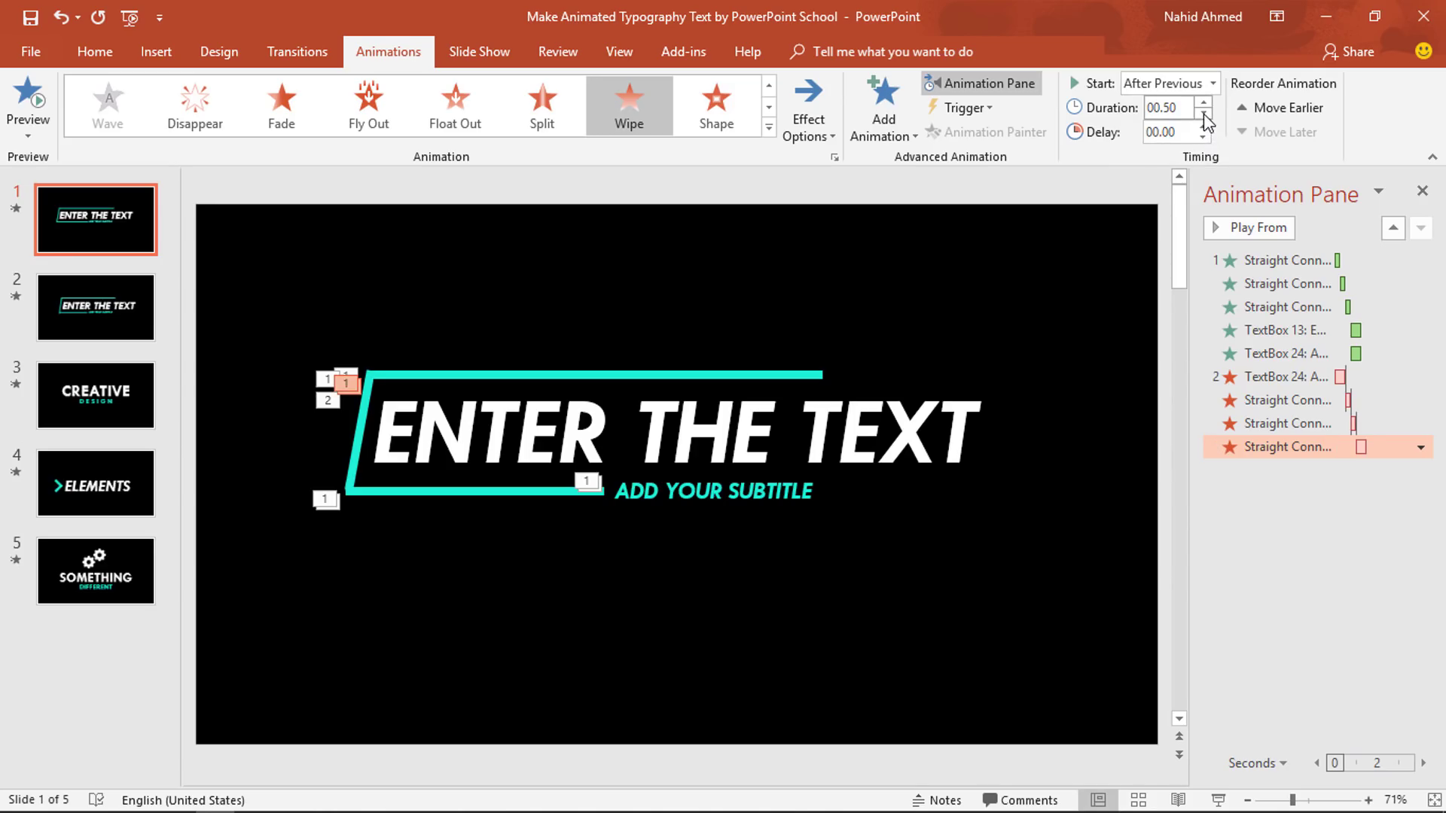
left_click(542, 597)
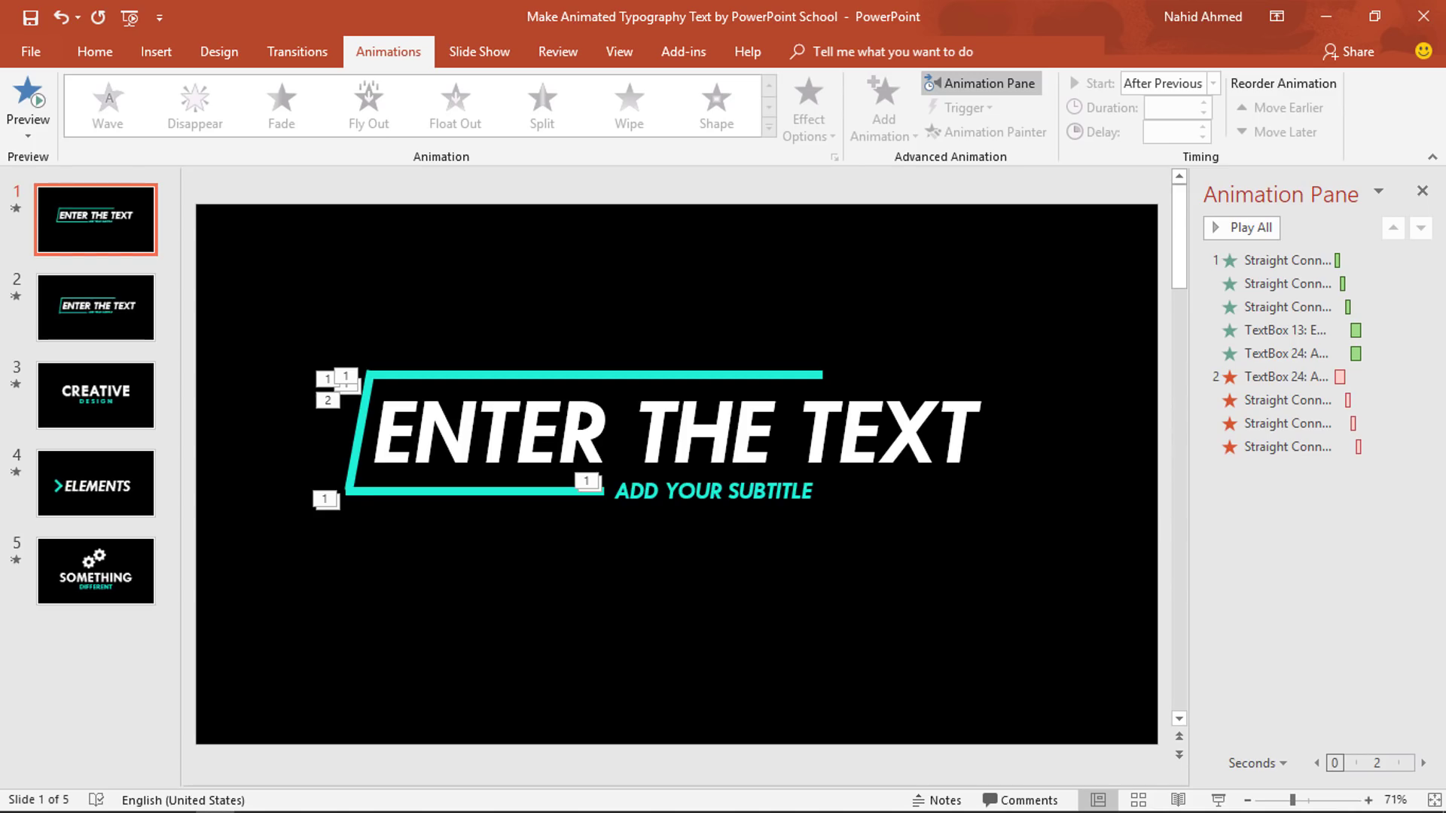
left_click(1000, 447)
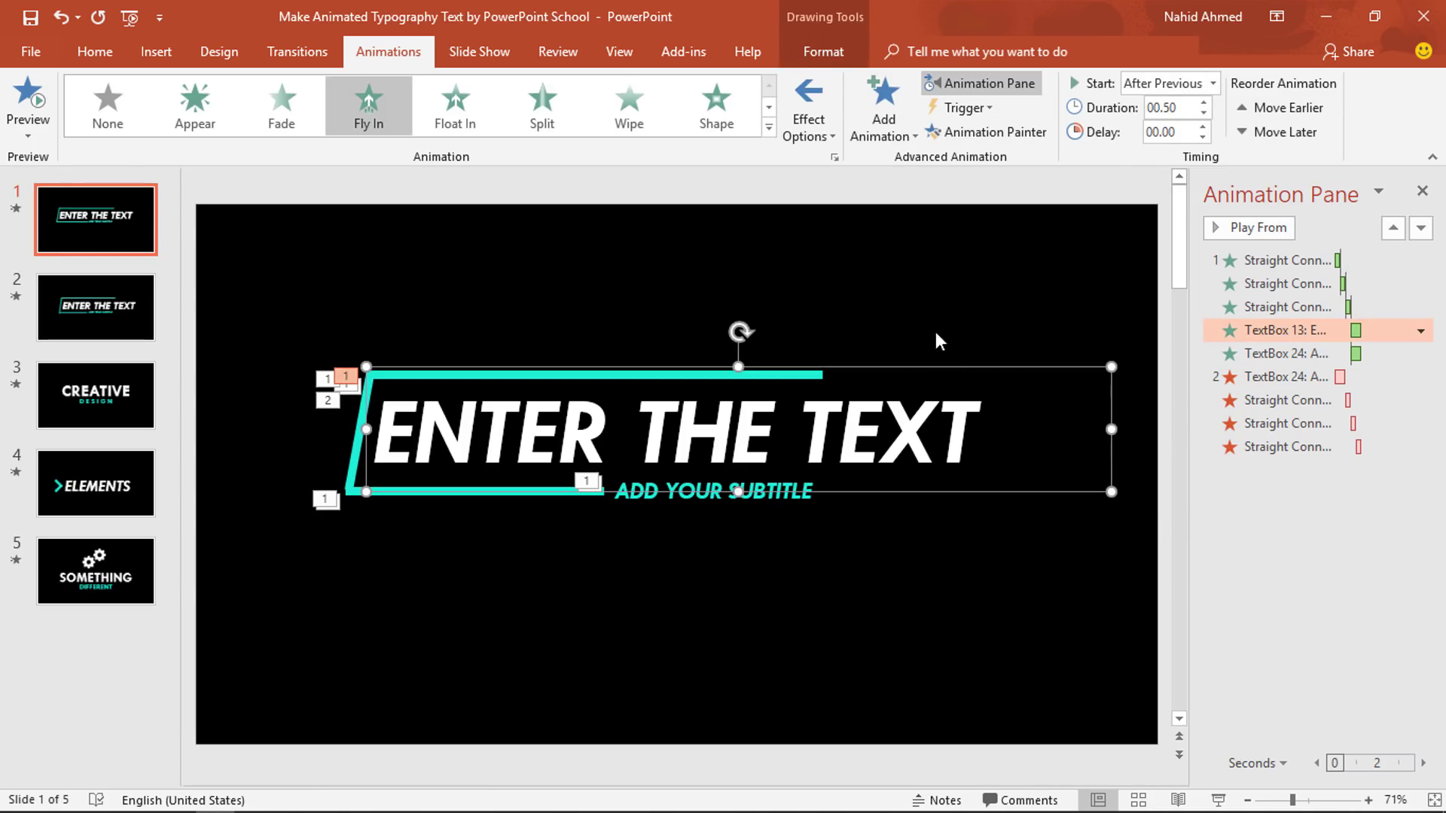
Add a Fly Out exit to the right on ENTER THE TEXT, starting With Previous.
left_click(884, 143)
scroll(1069, 422, "down", 3)
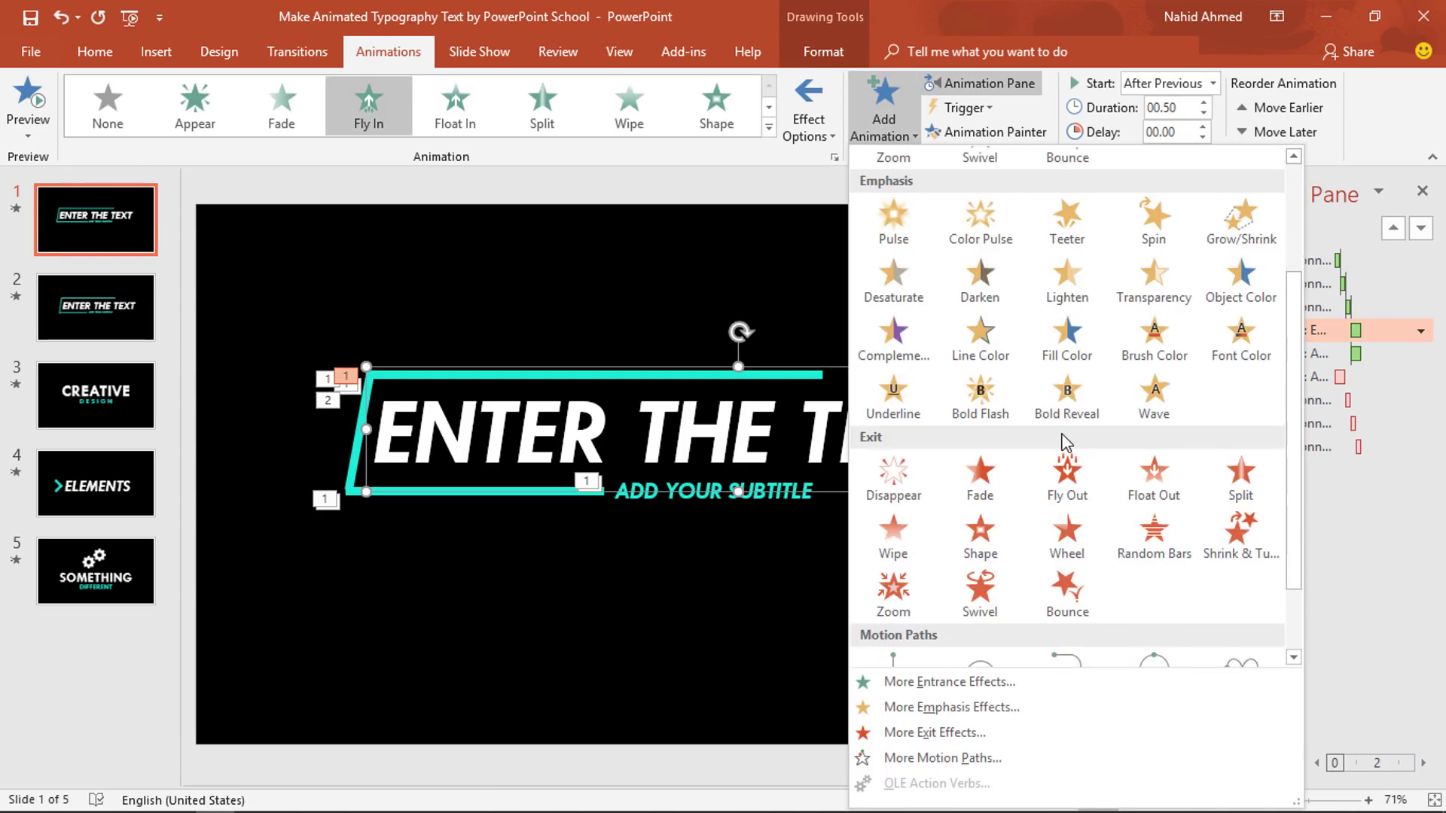
left_click(1083, 488)
left_click(810, 134)
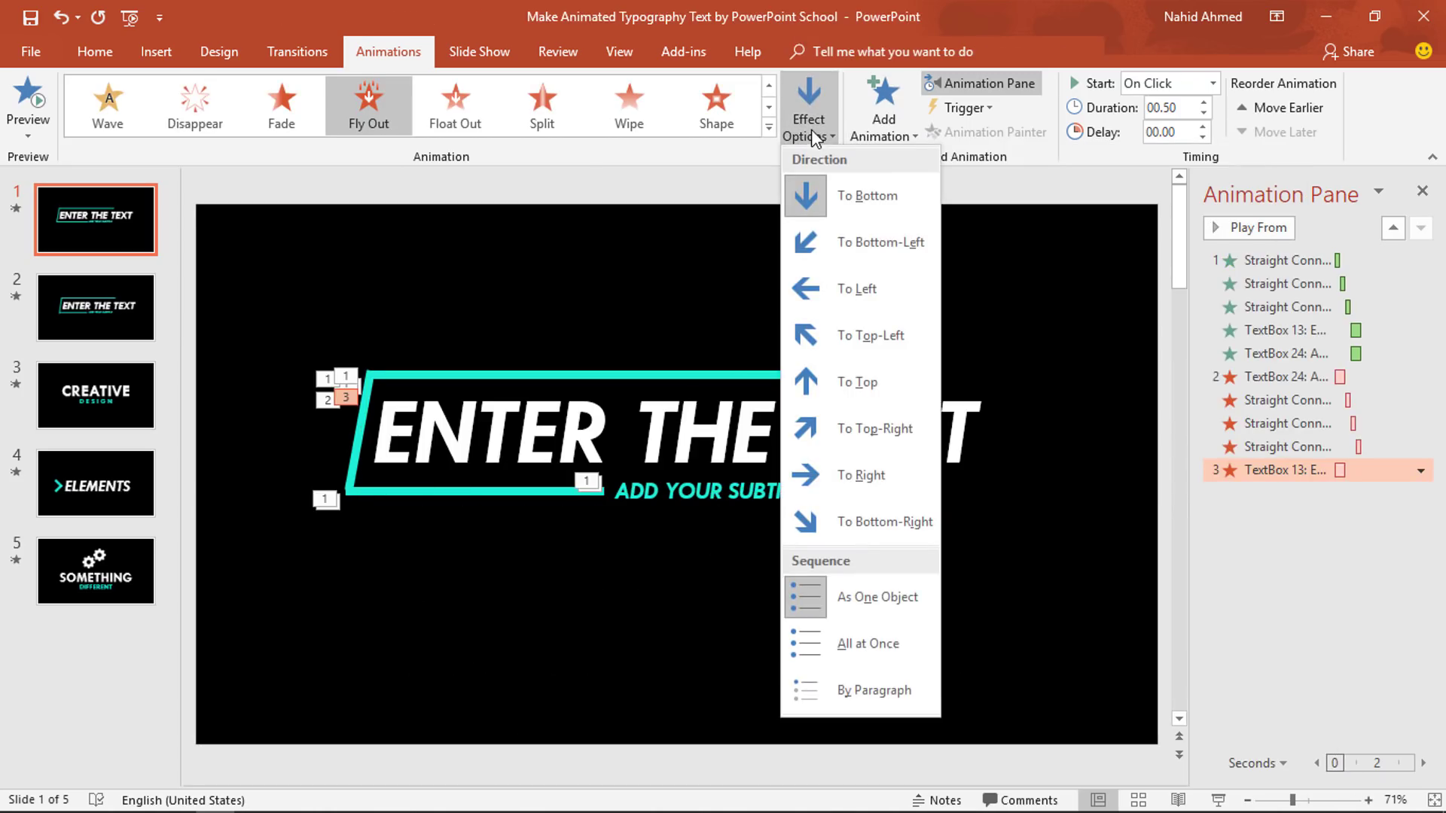
left_click(934, 479)
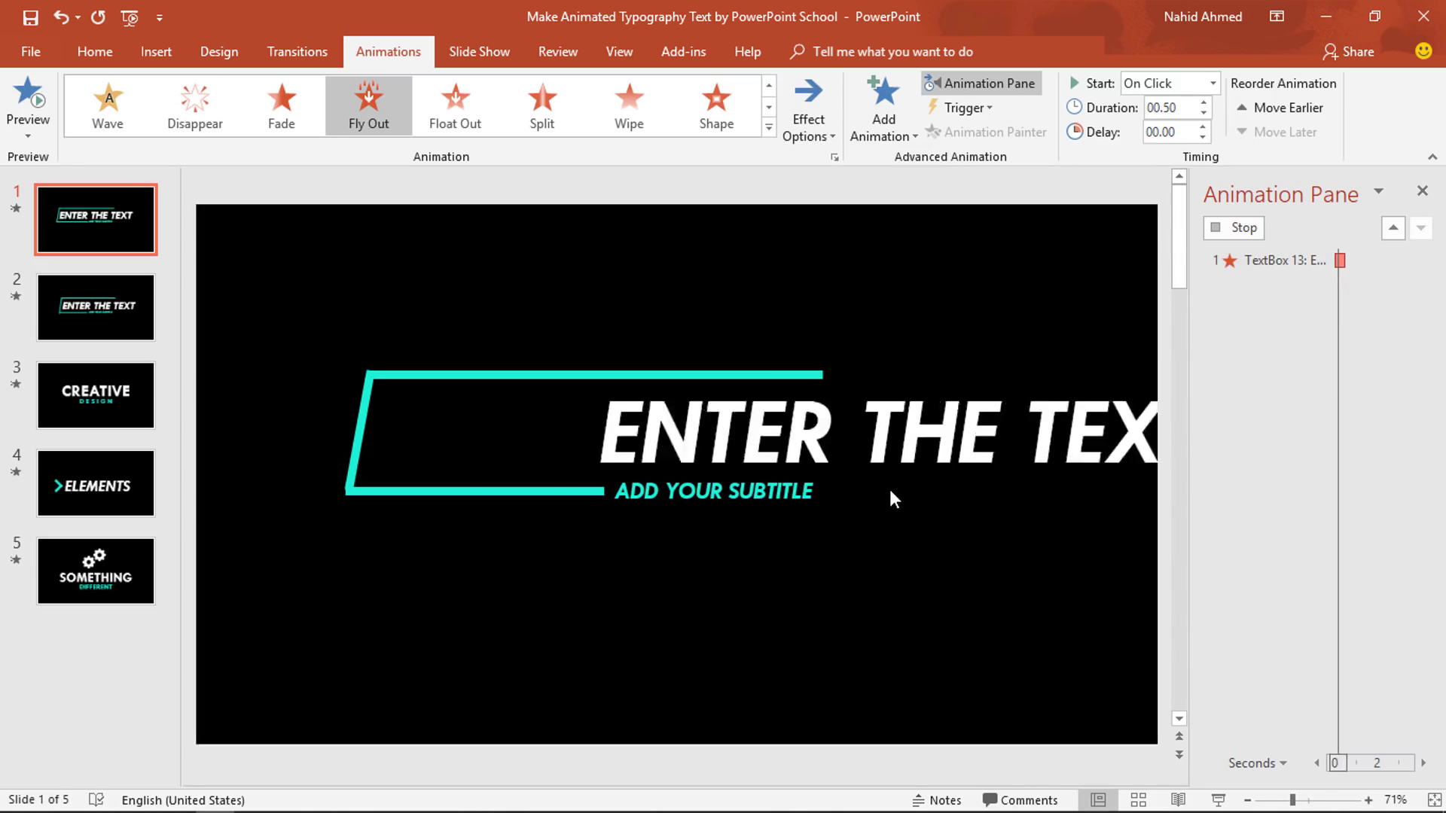
left_click(1211, 85)
left_click(1211, 125)
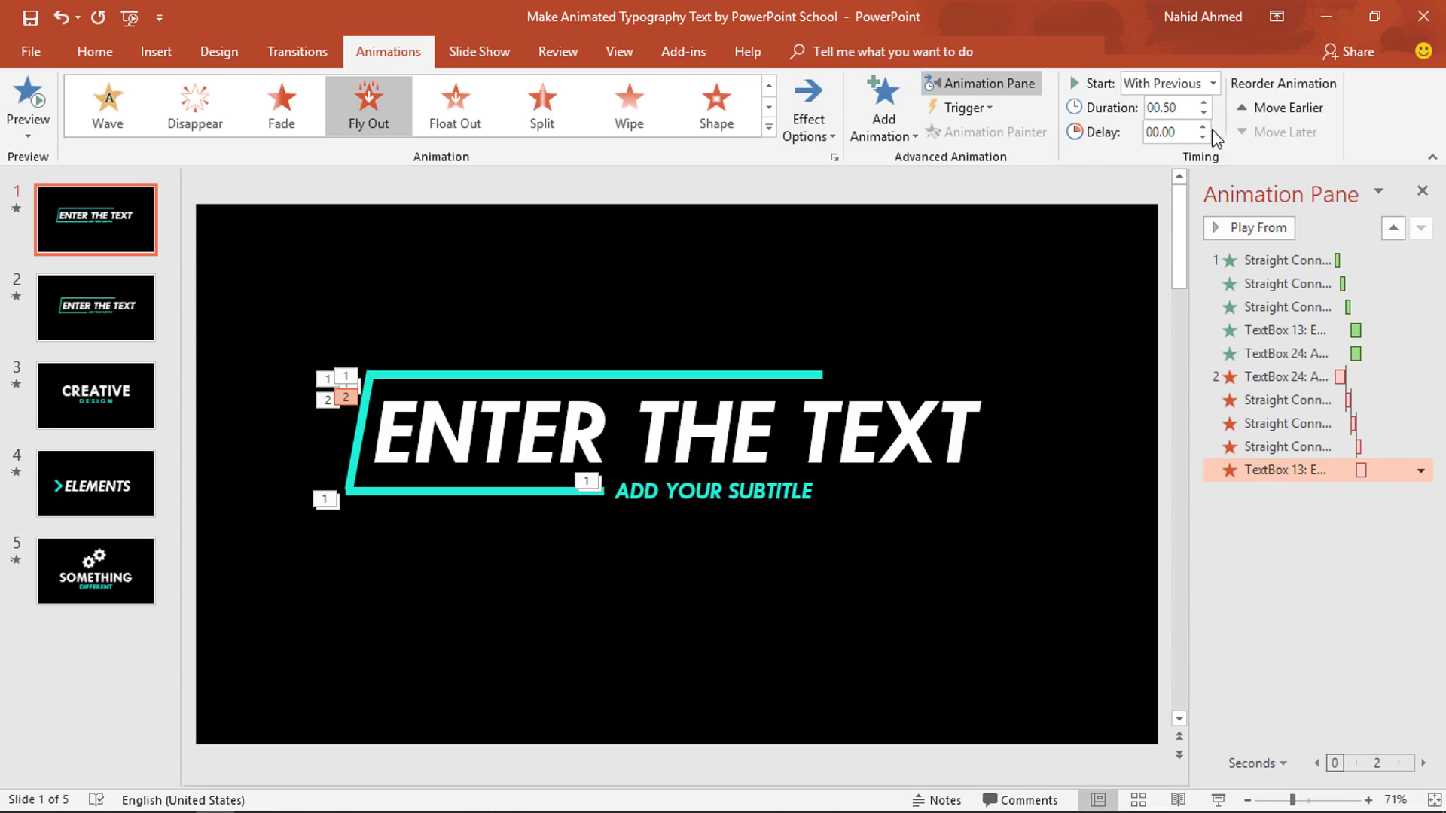
Give the title's Fly Out exit a 0.5 sec smooth start.
left_click(1420, 471)
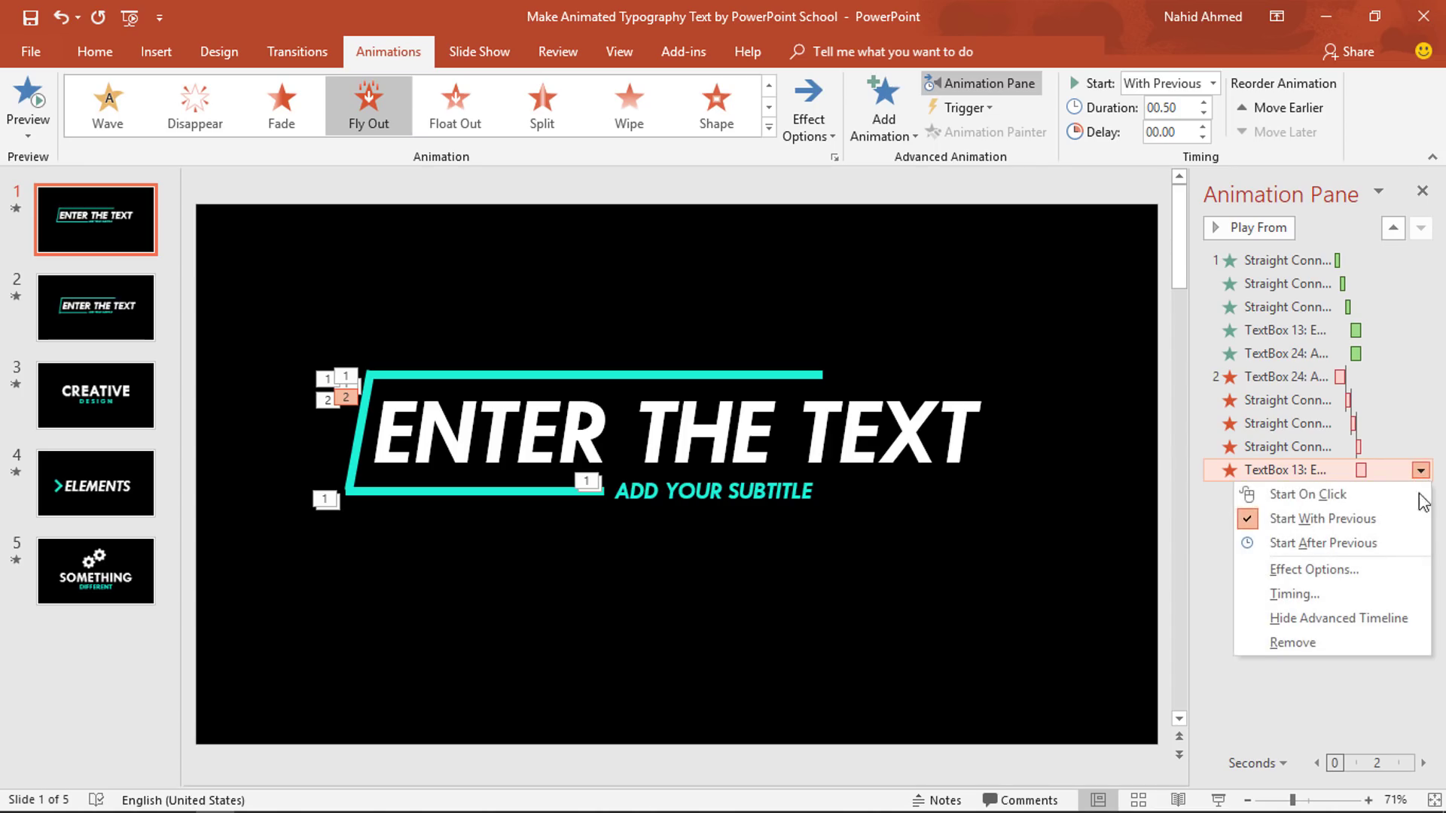
left_click(1341, 570)
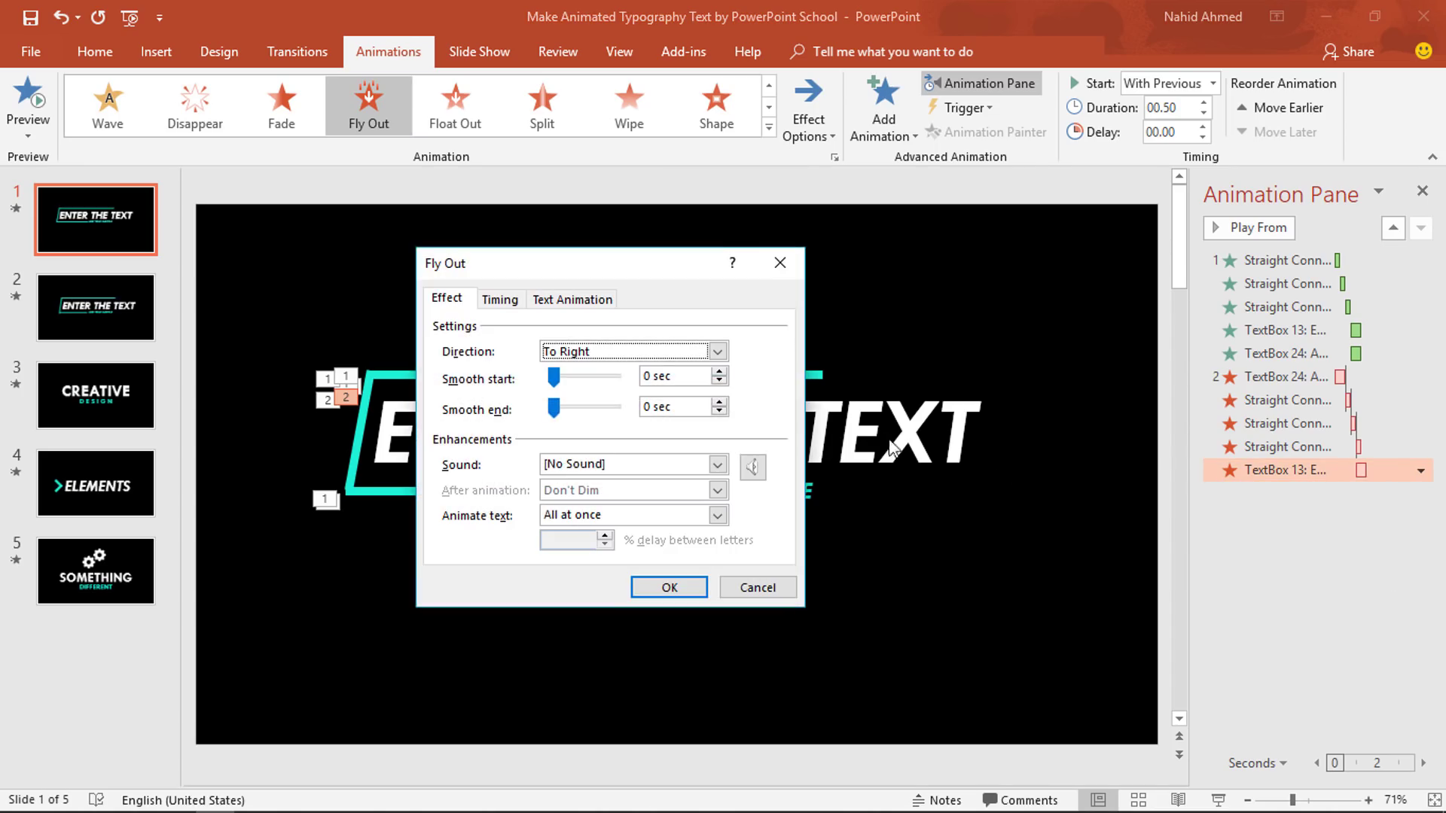
left_click_drag(554, 379, 632, 381)
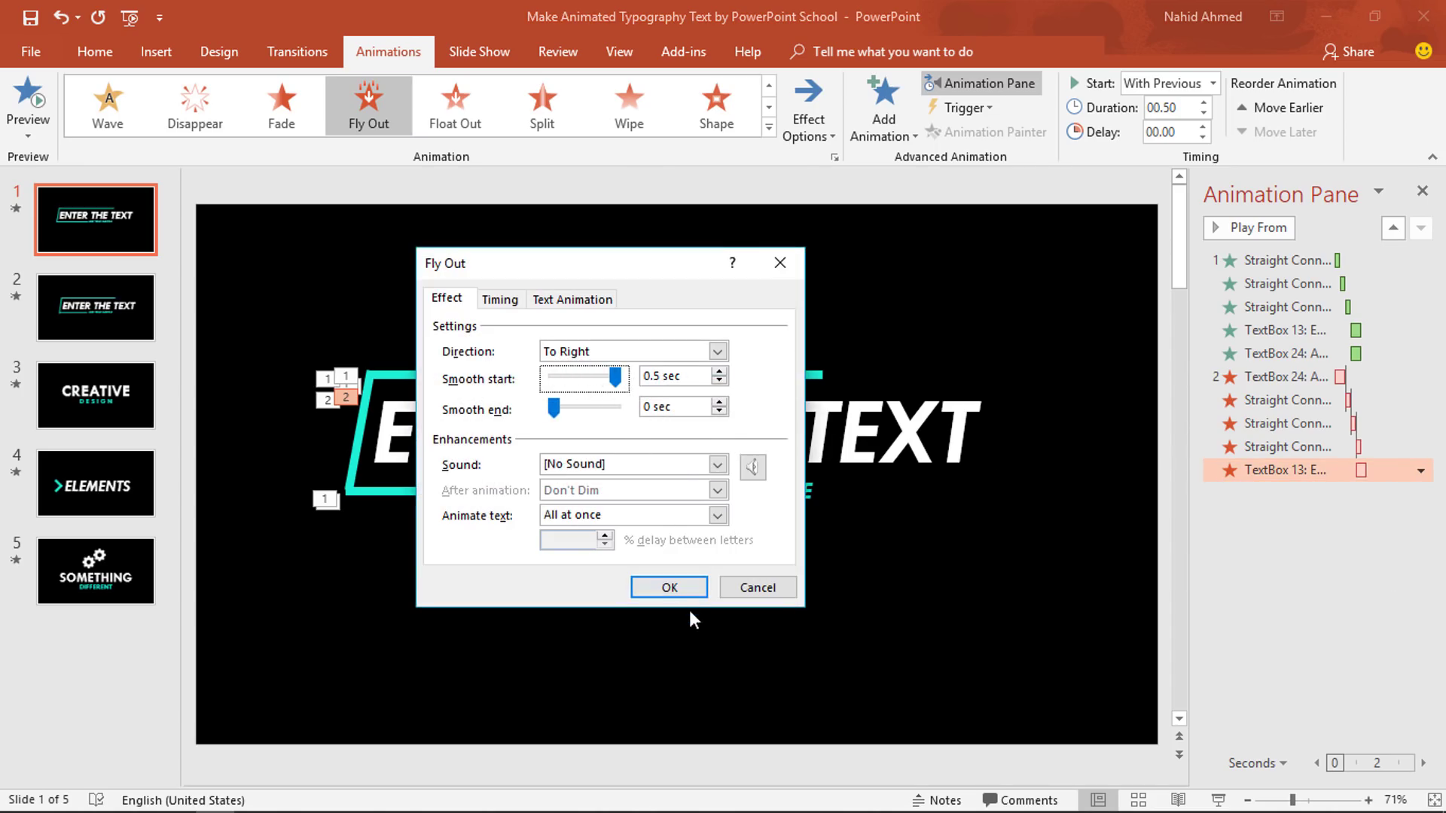
left_click(673, 584)
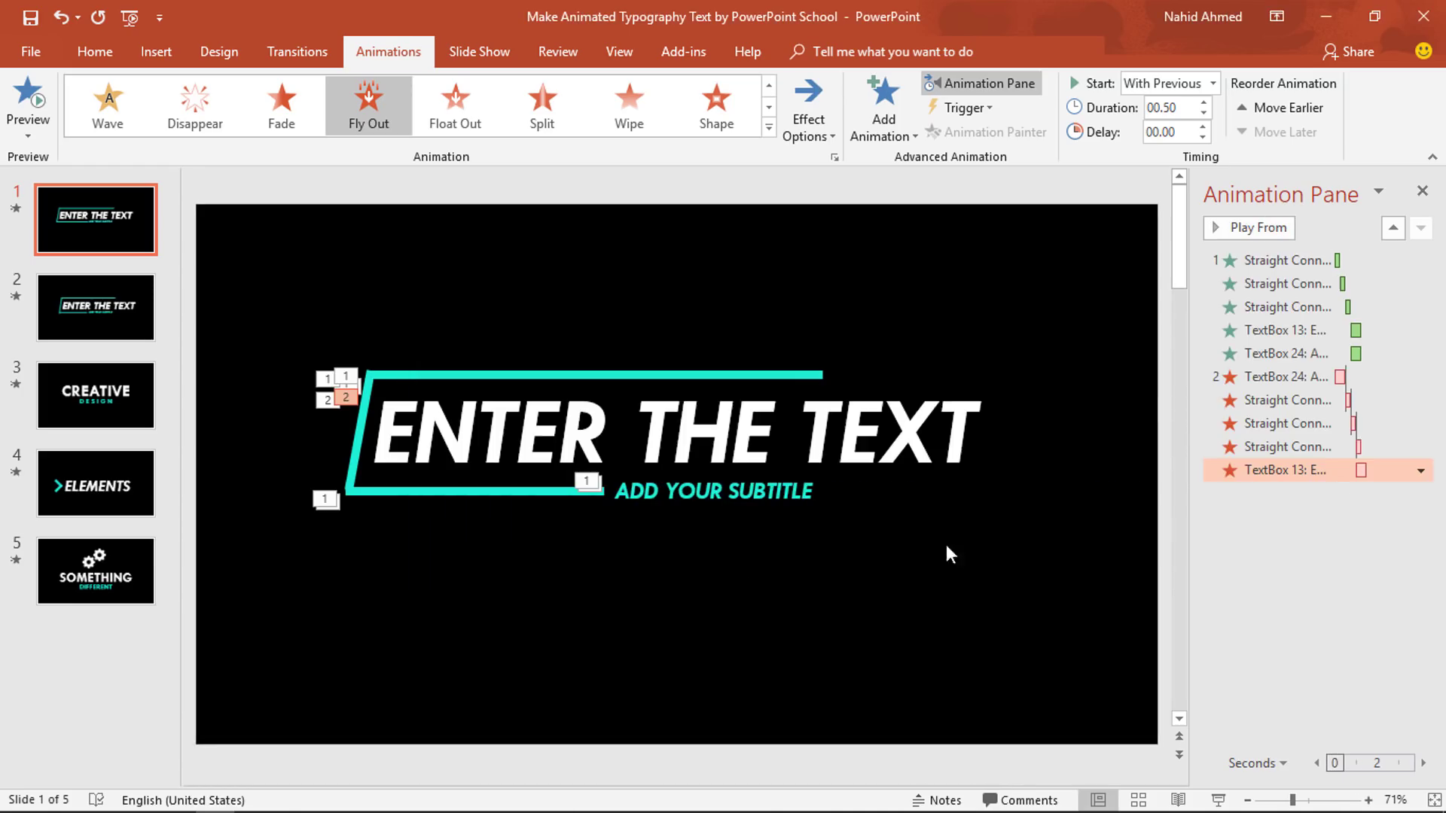
left_click(1018, 577)
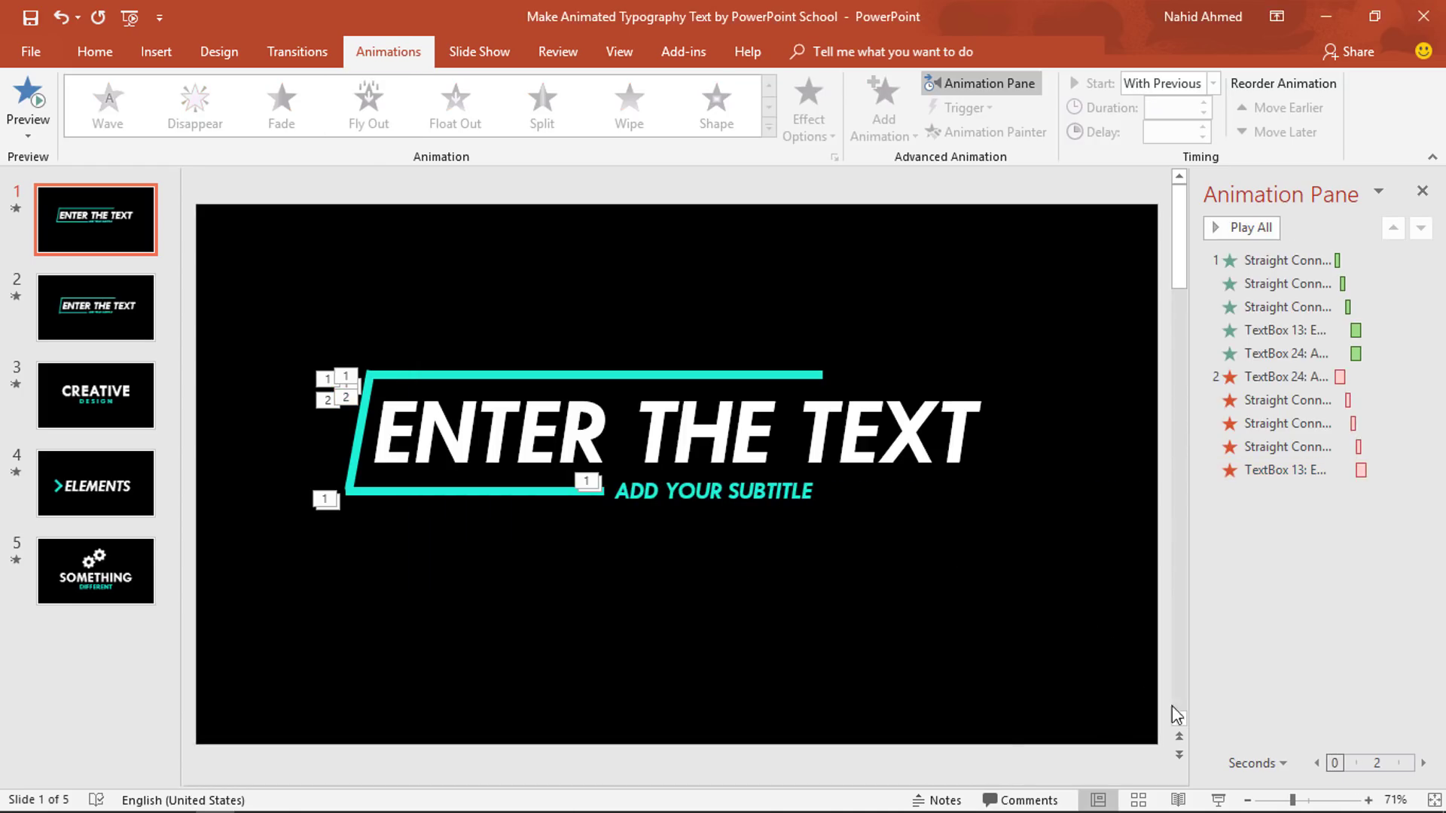
Play the slide show from the beginning, then exit back to the CREATIVE DESIGN slide.
left_click(1223, 798)
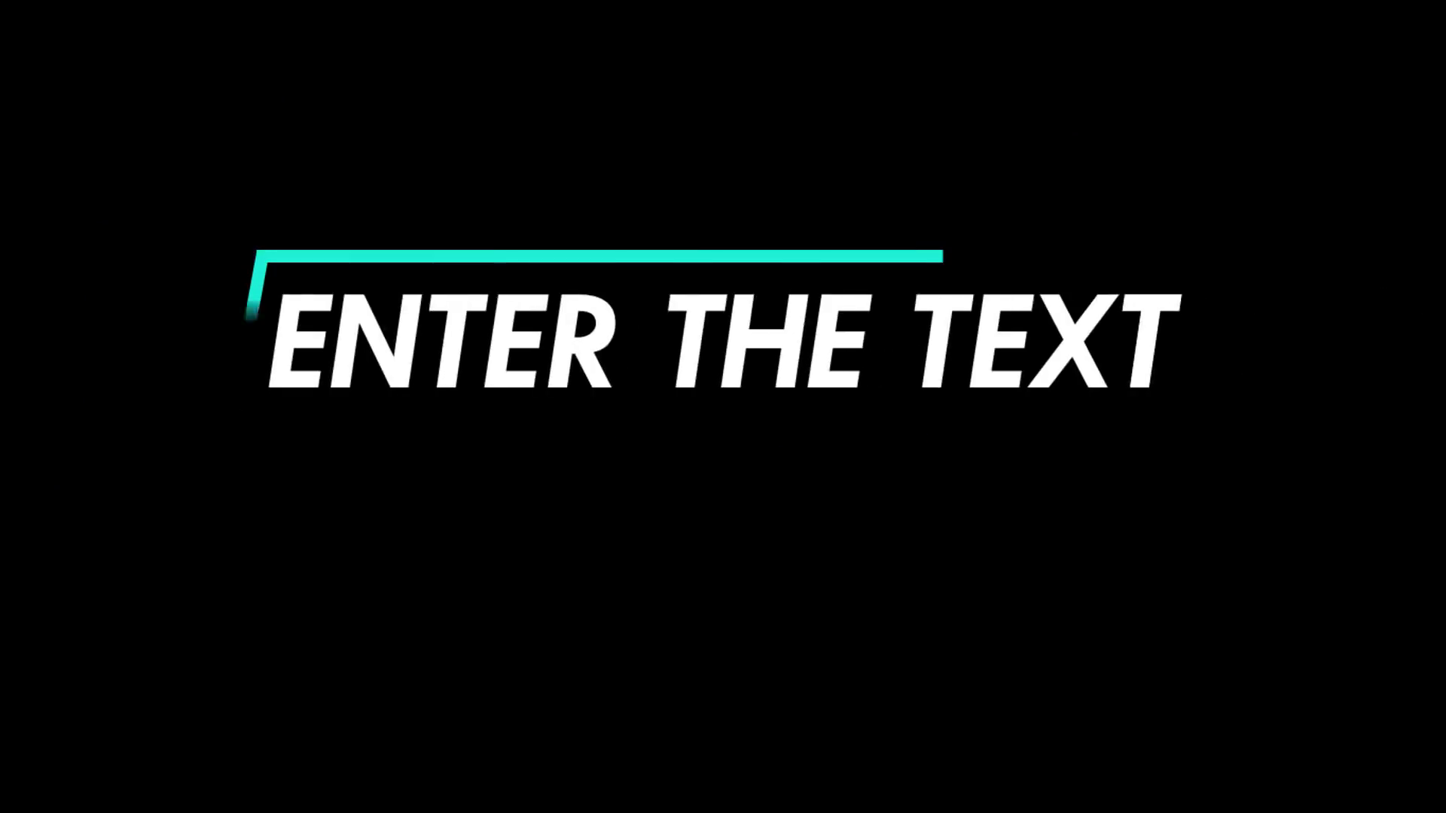
key("Escape")
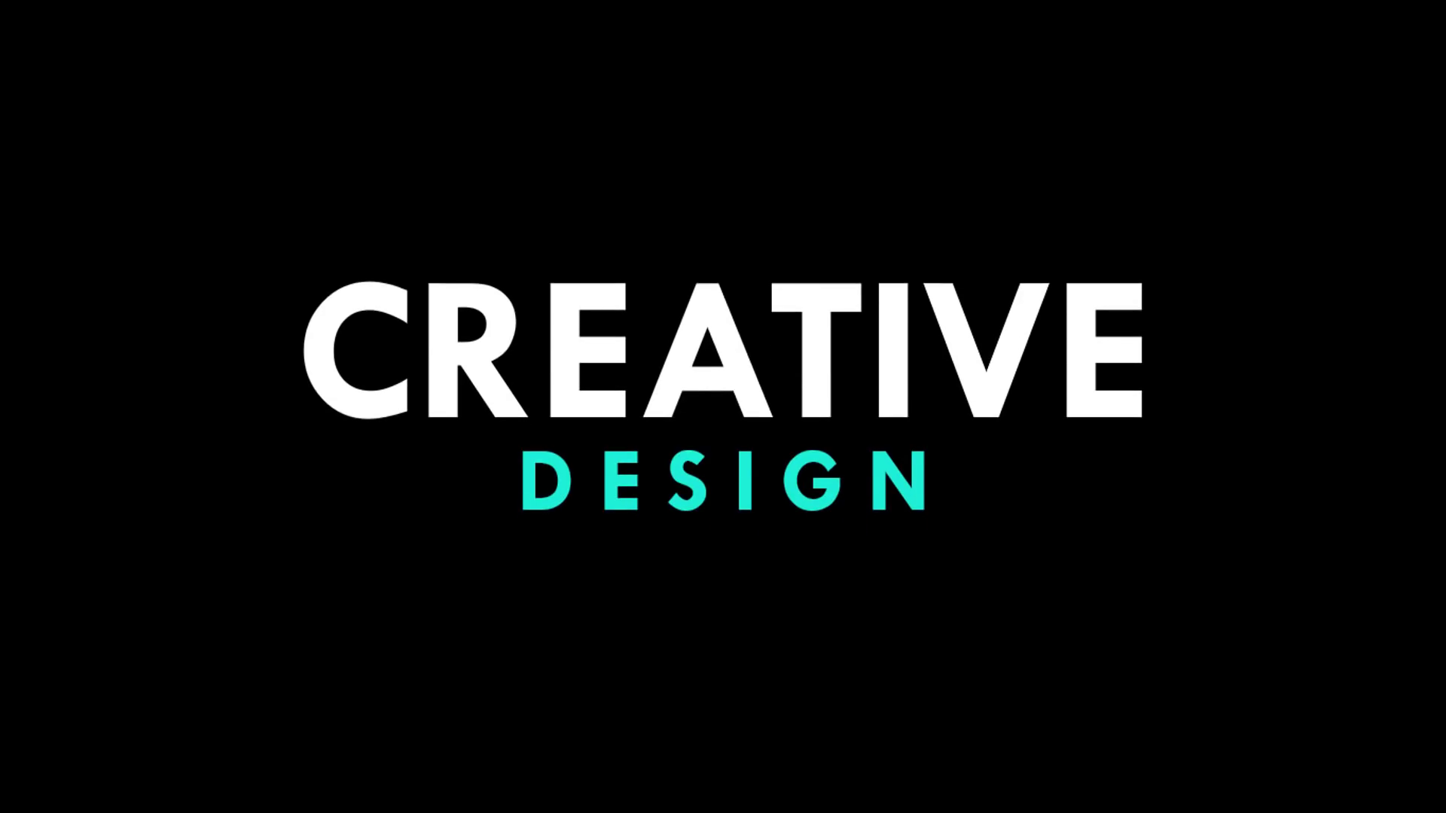
key("Escape")
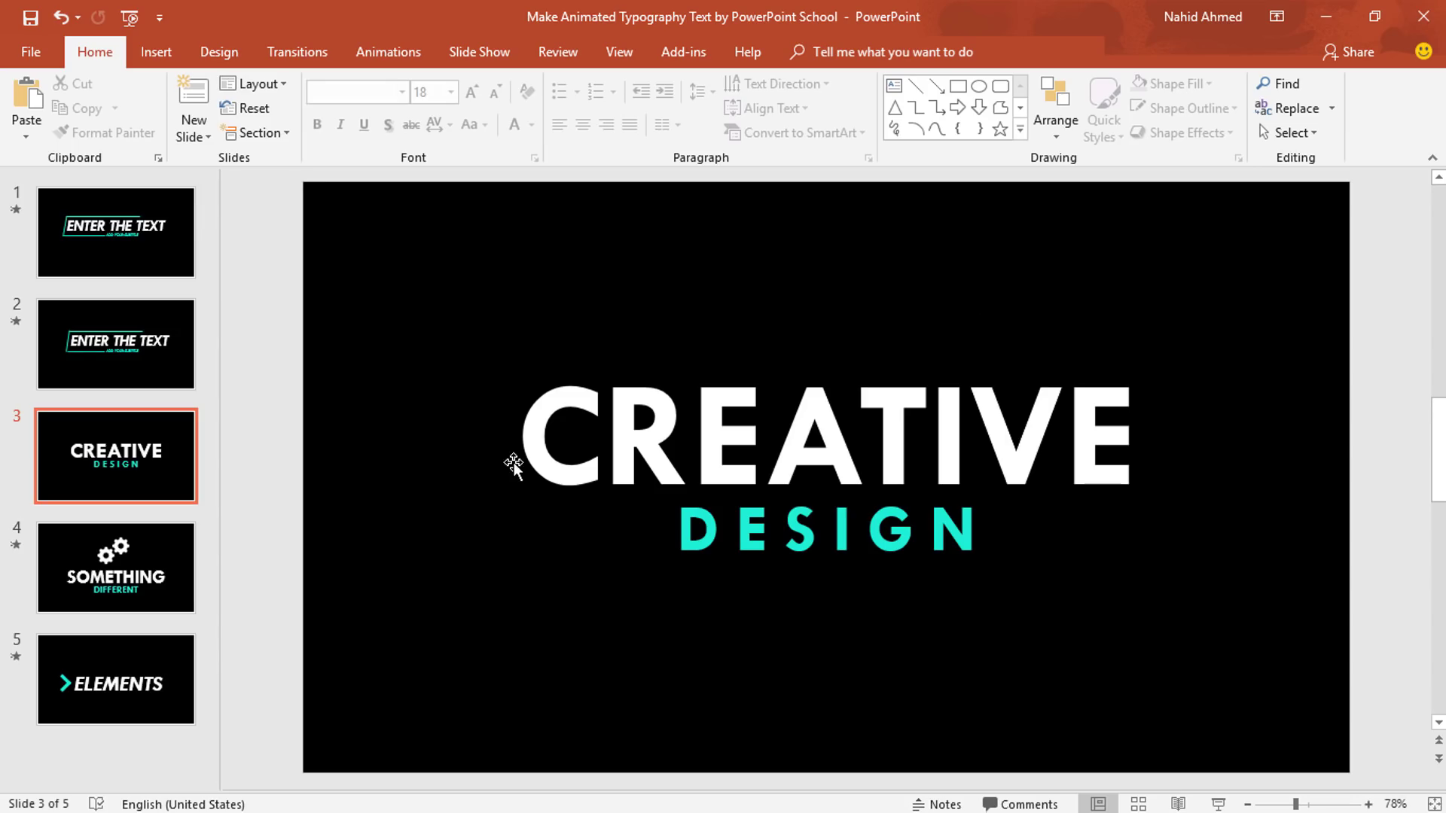
Draw a rectangle covering the lower half of the slide below DESIGN.
left_click(494, 462)
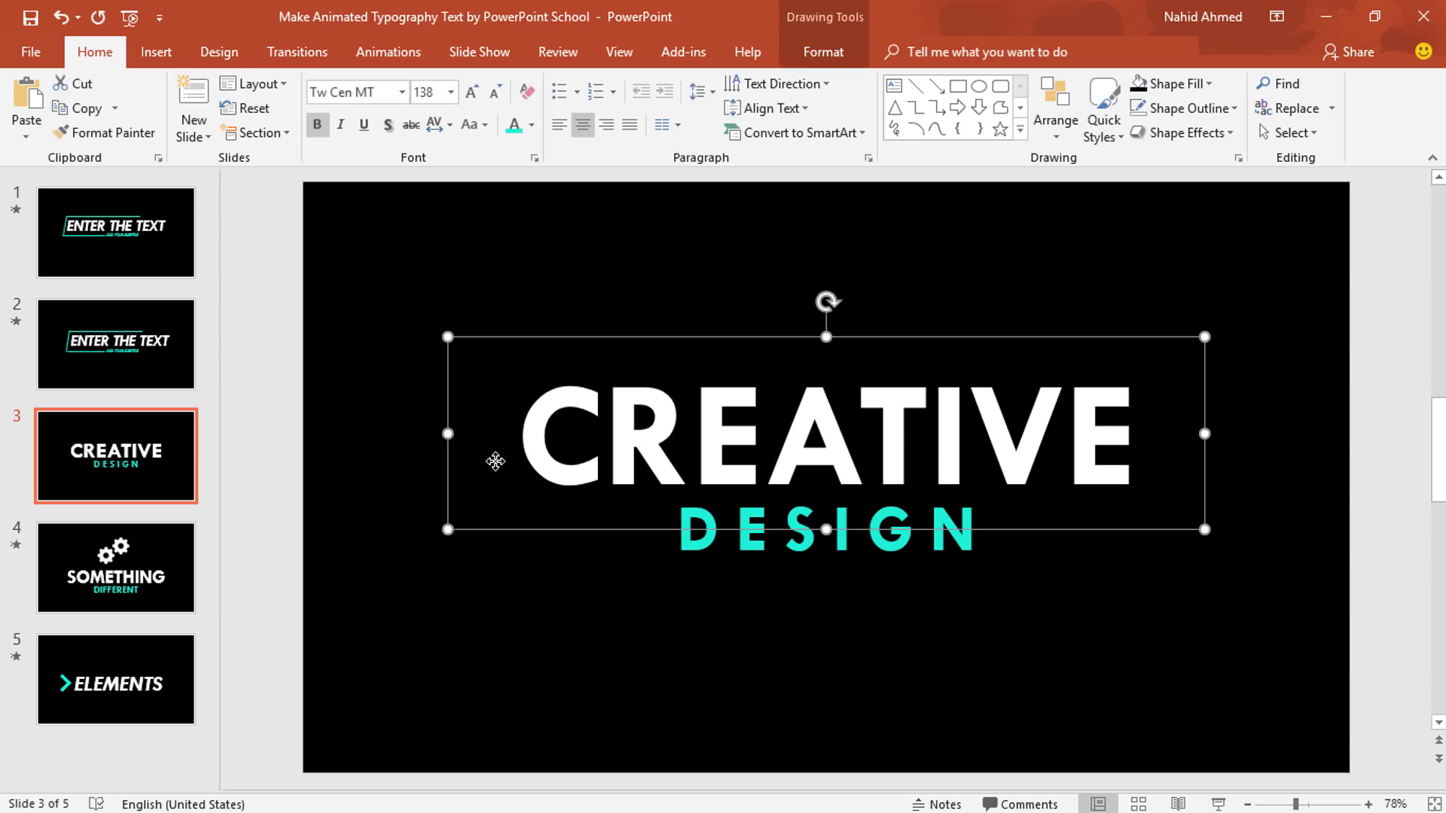
left_click(662, 561)
left_click(703, 641)
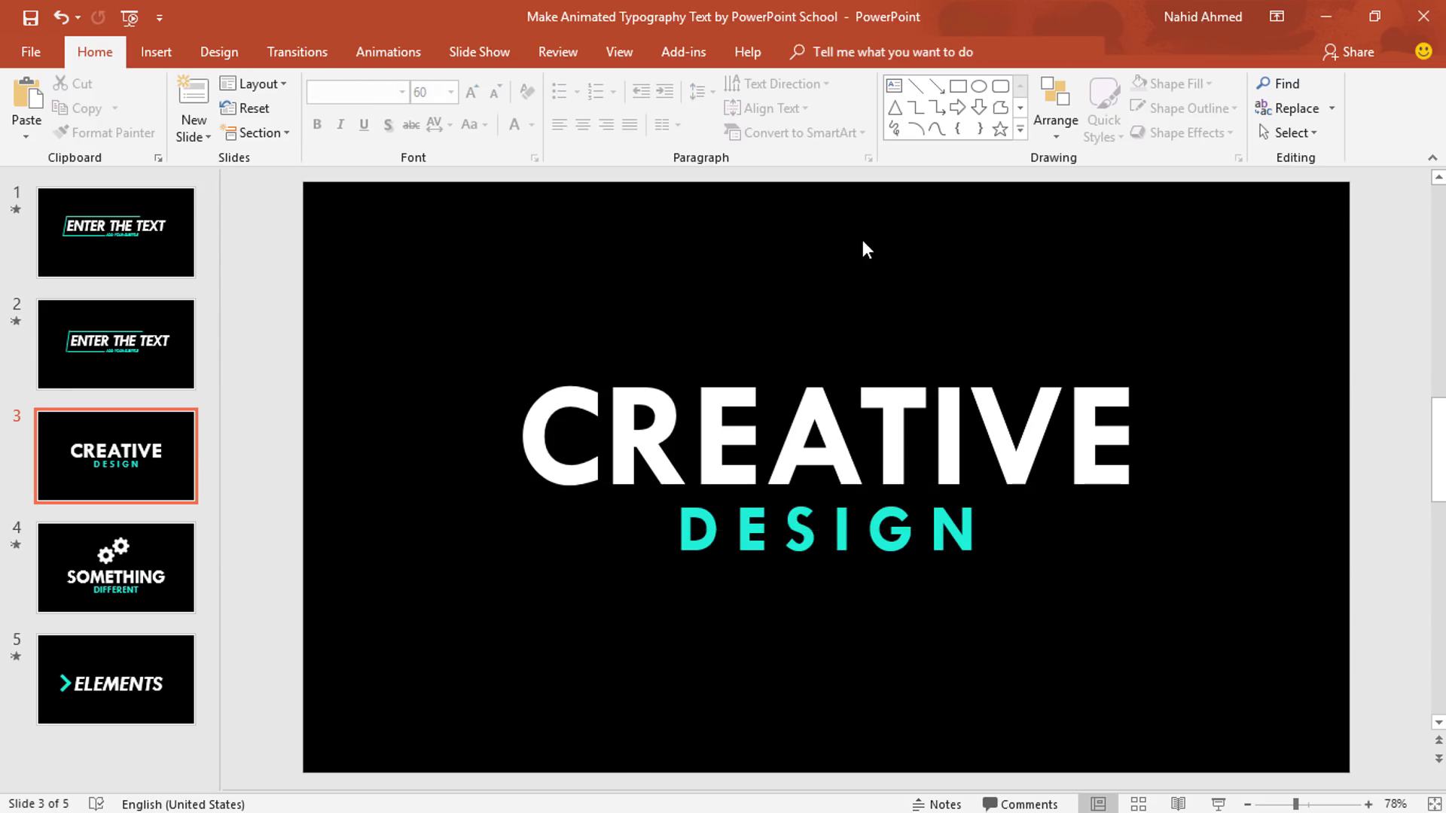
left_click(958, 87)
left_click_drag(330, 501, 1348, 773)
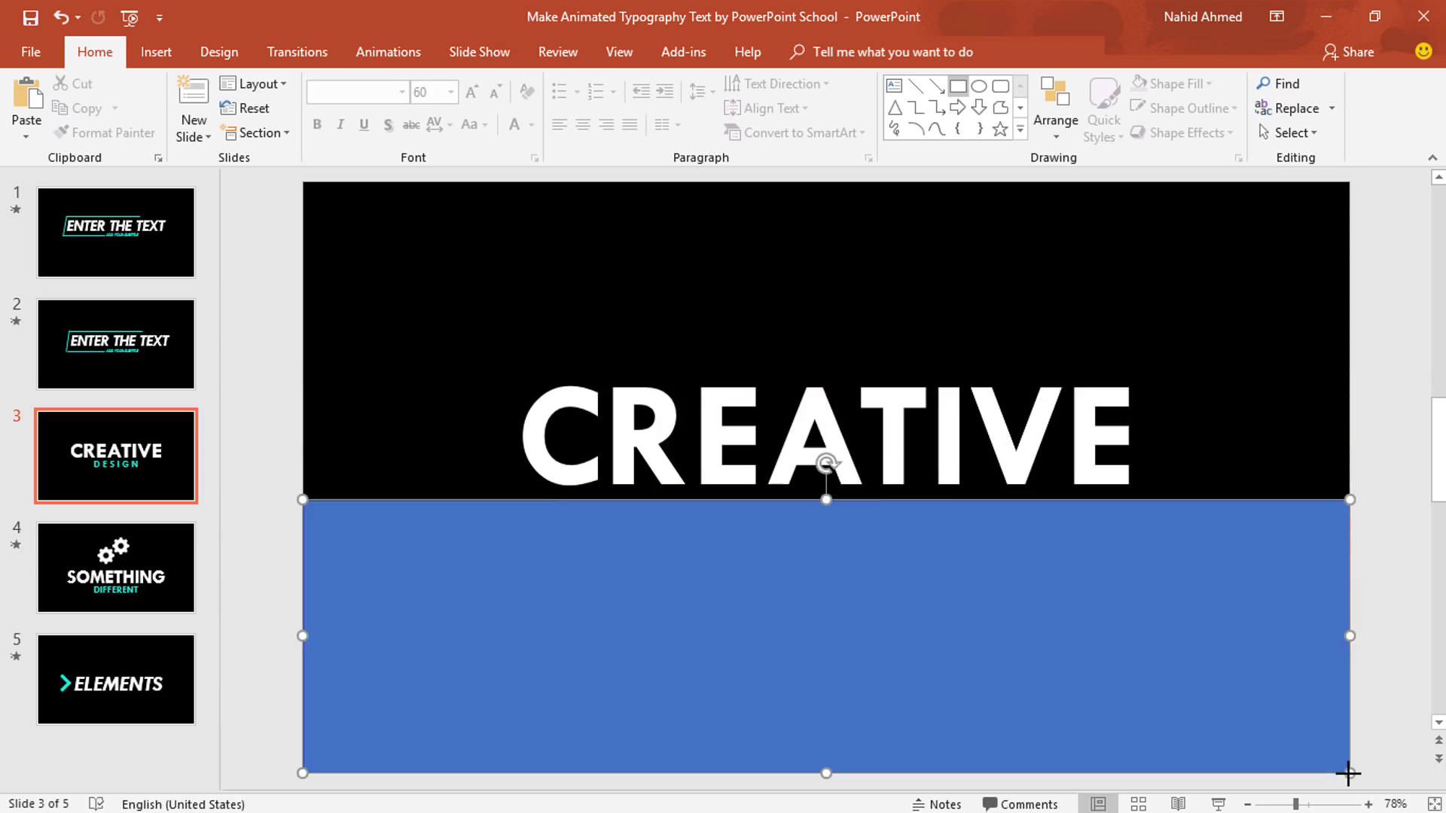
left_click_drag(823, 461, 826, 491)
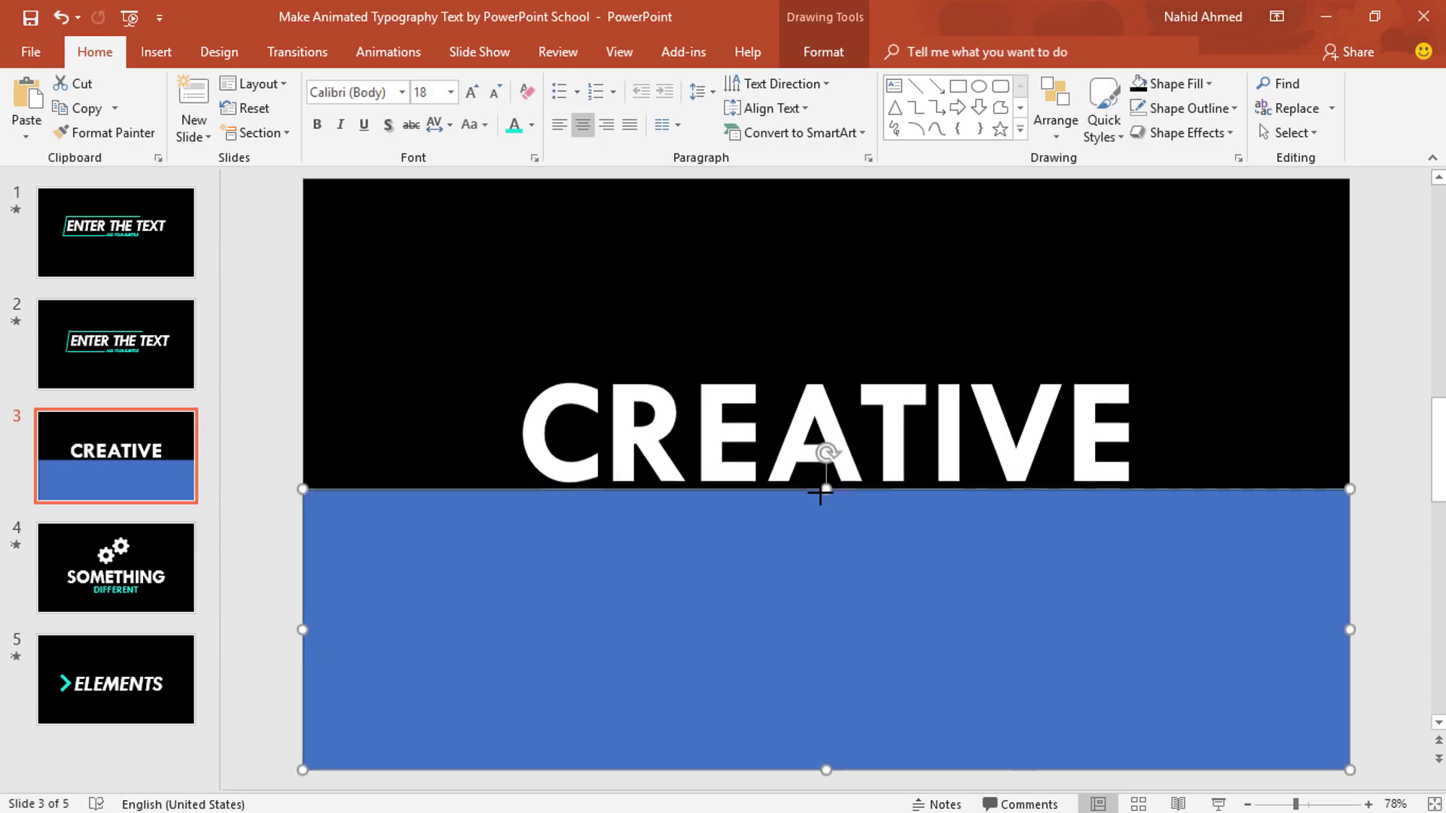
Fill the rectangle black and remove its outline.
left_click(823, 53)
left_click(561, 84)
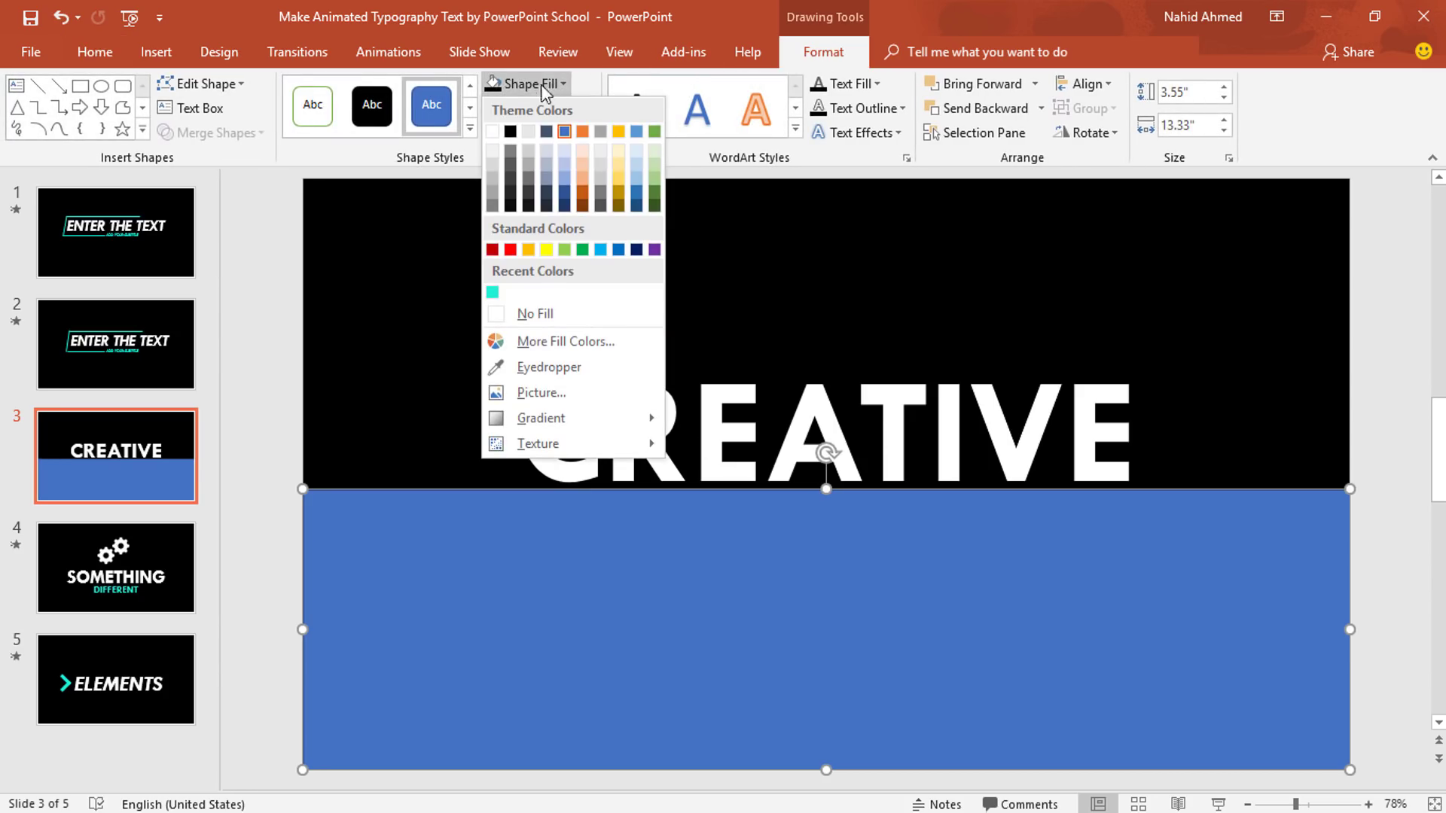
left_click(509, 132)
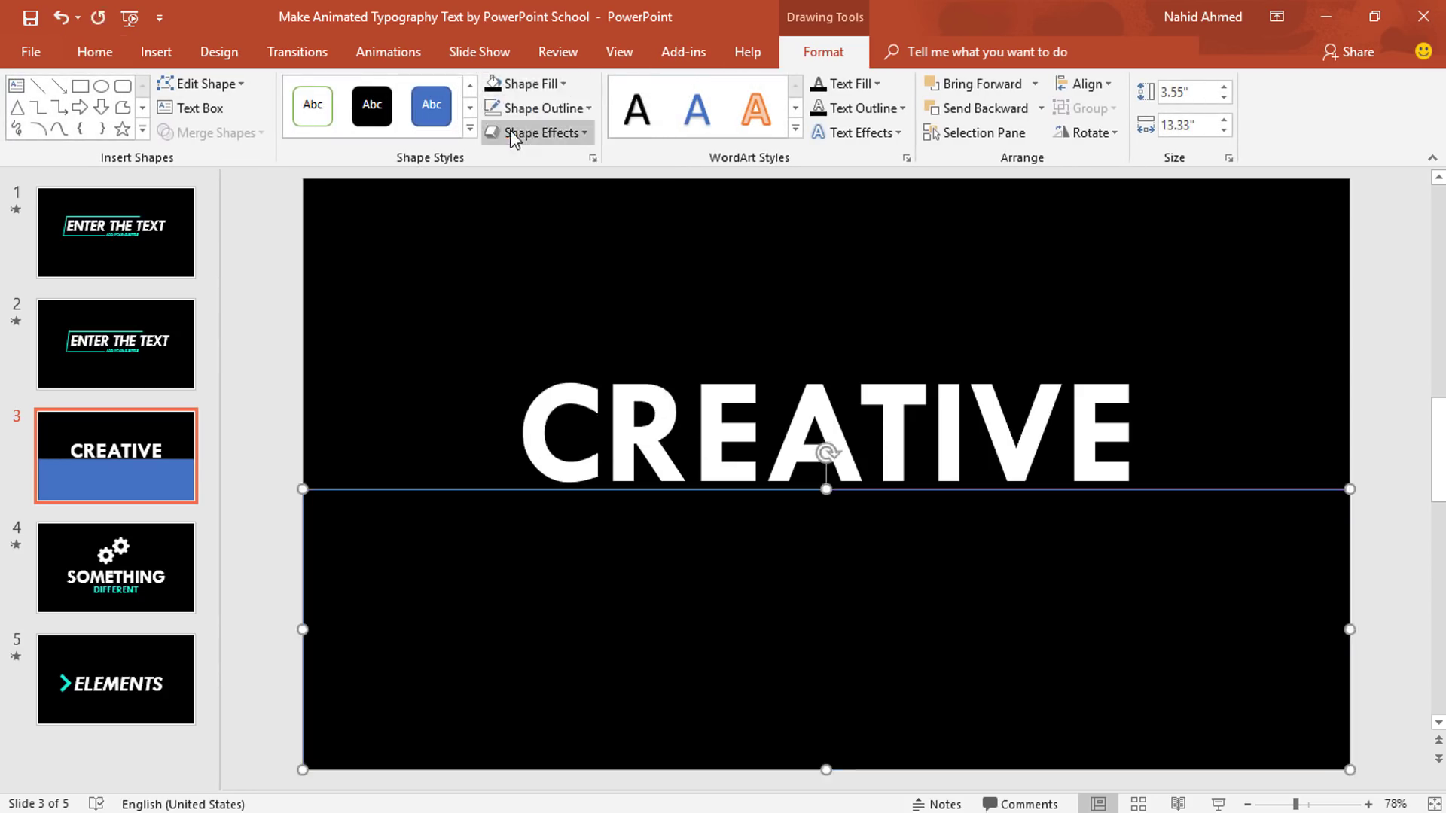
left_click(527, 110)
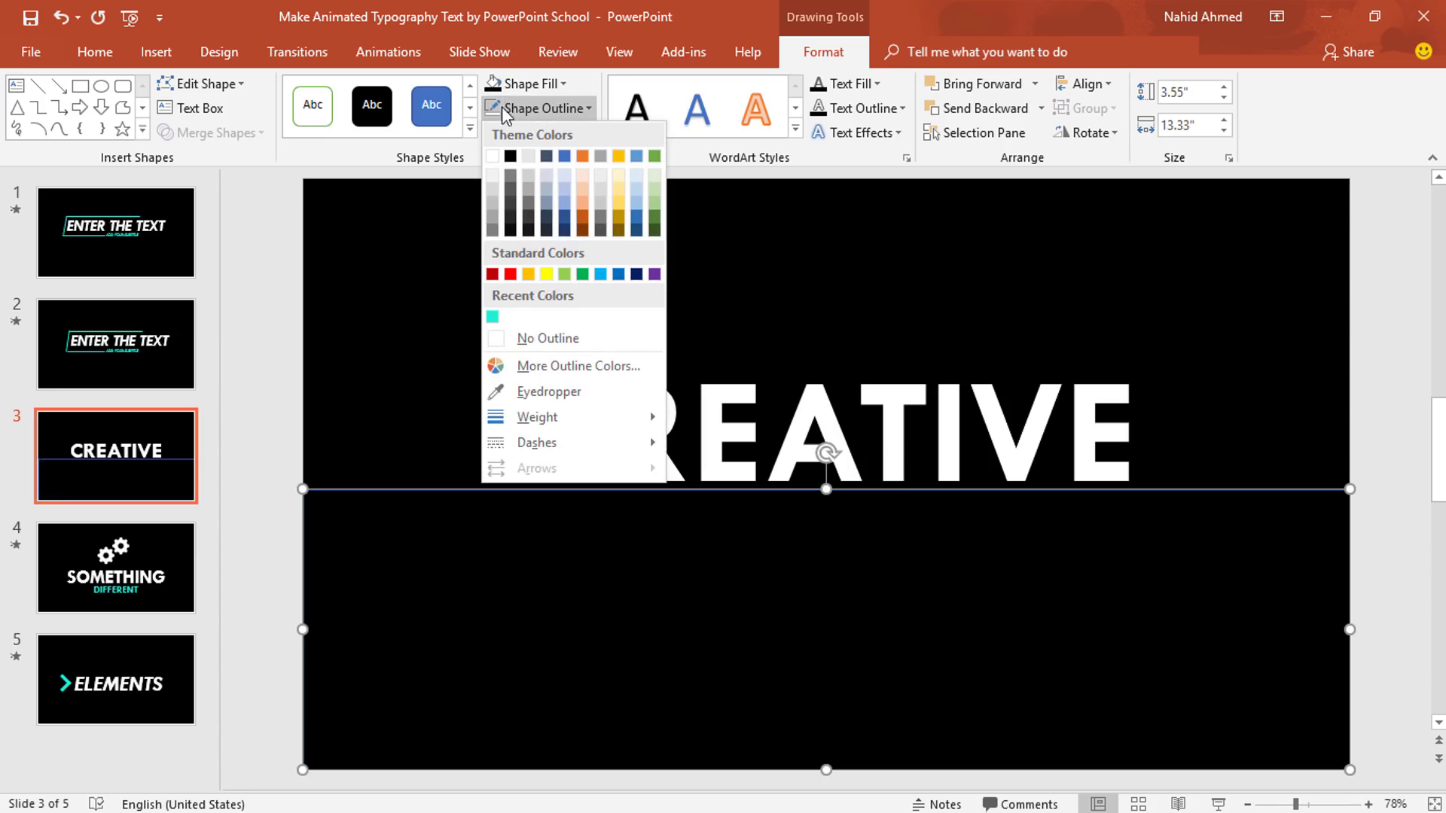
left_click(496, 338)
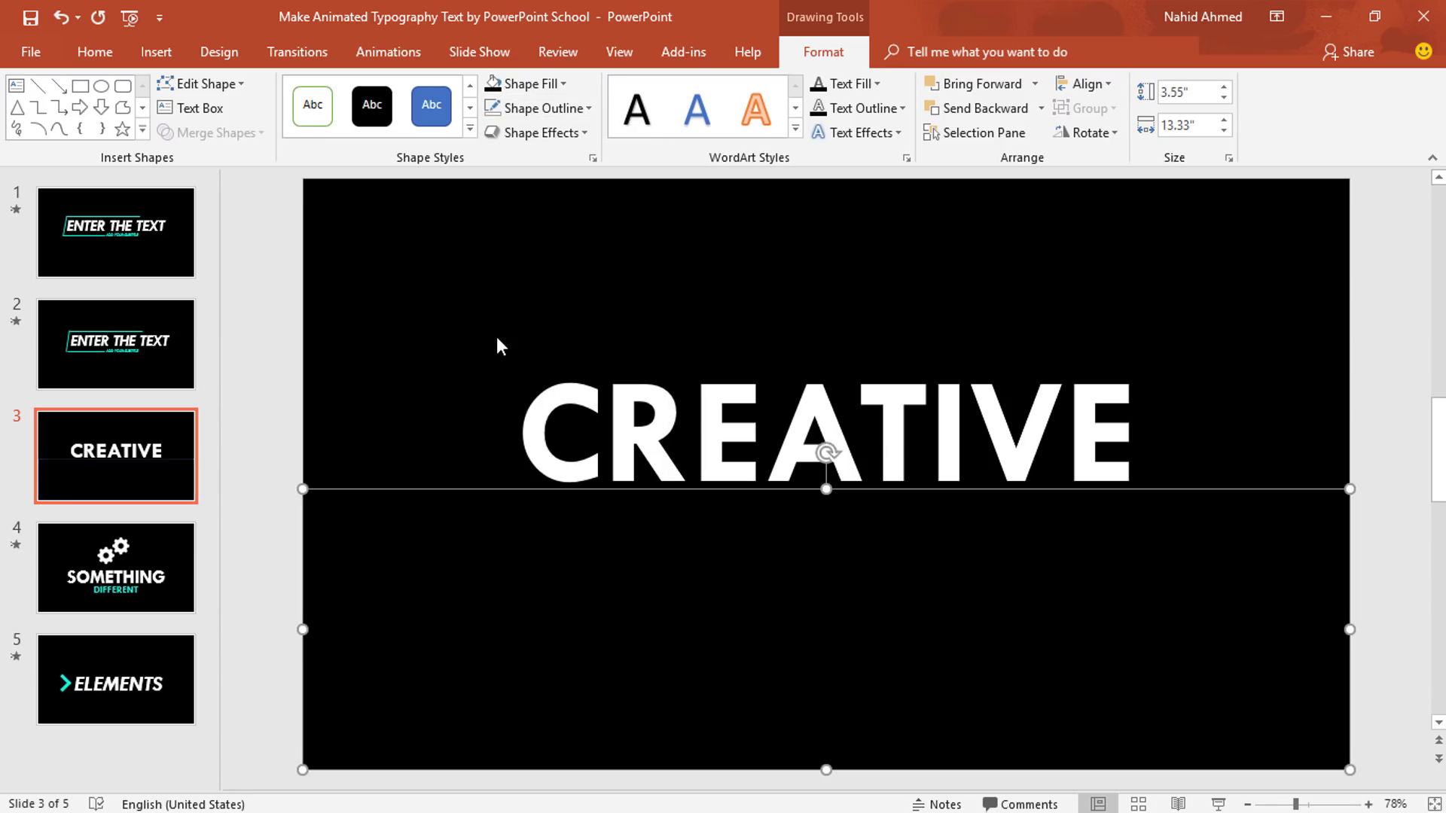
Send the black rectangle behind the text and adjust the text box's stacking order.
right_click(631, 607)
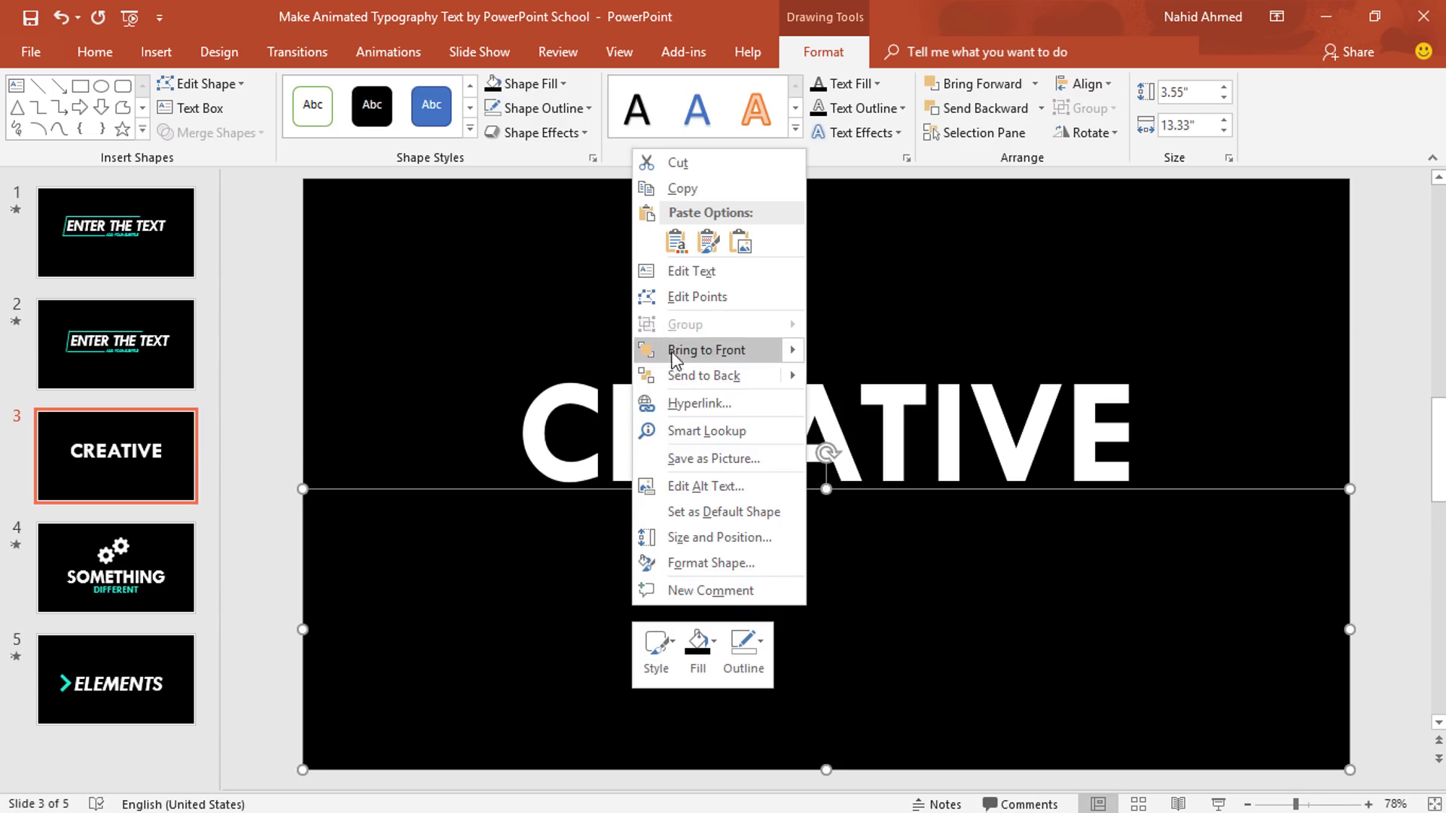
left_click(691, 382)
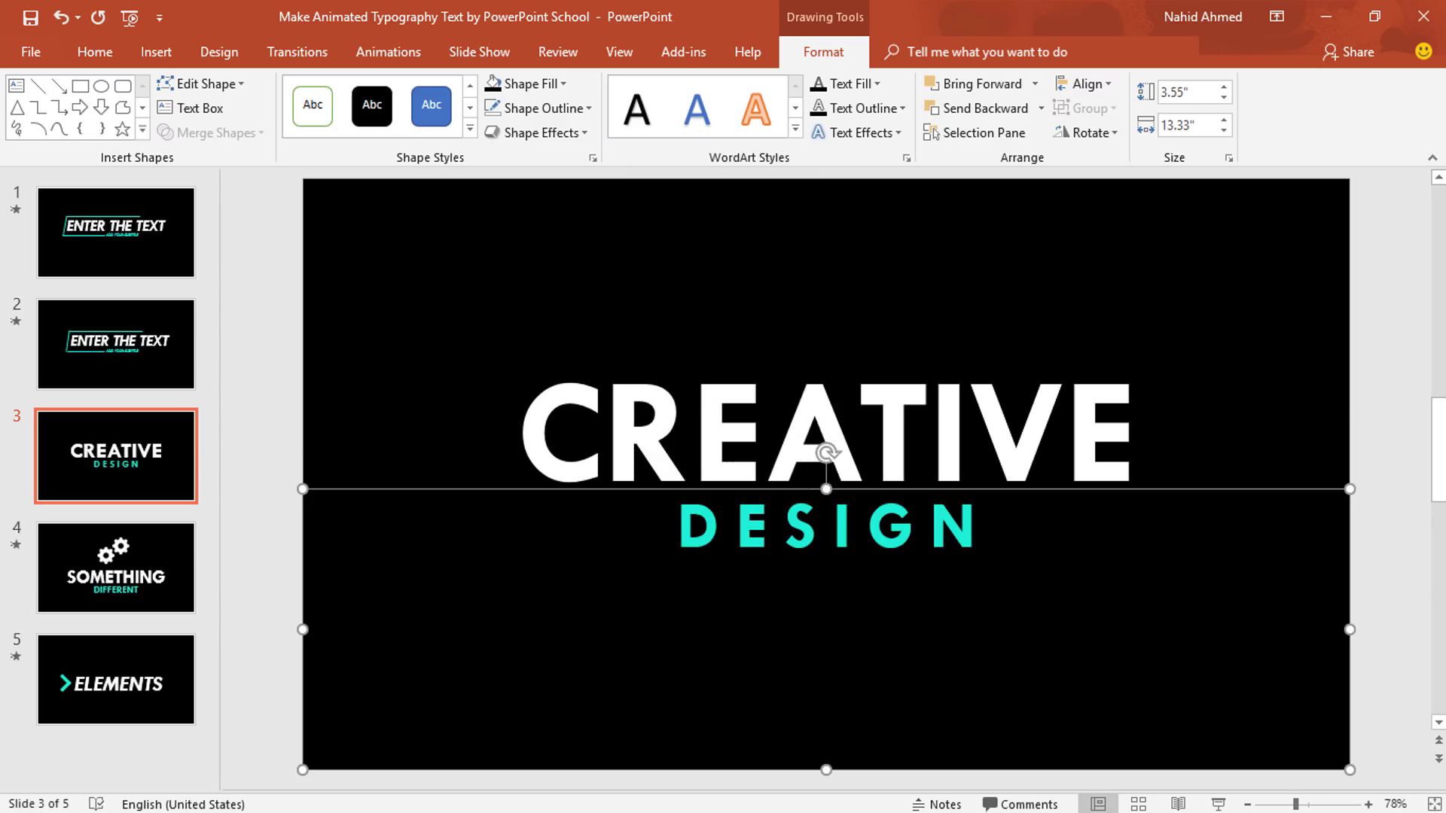
right_click(1144, 386)
left_click(1196, 577)
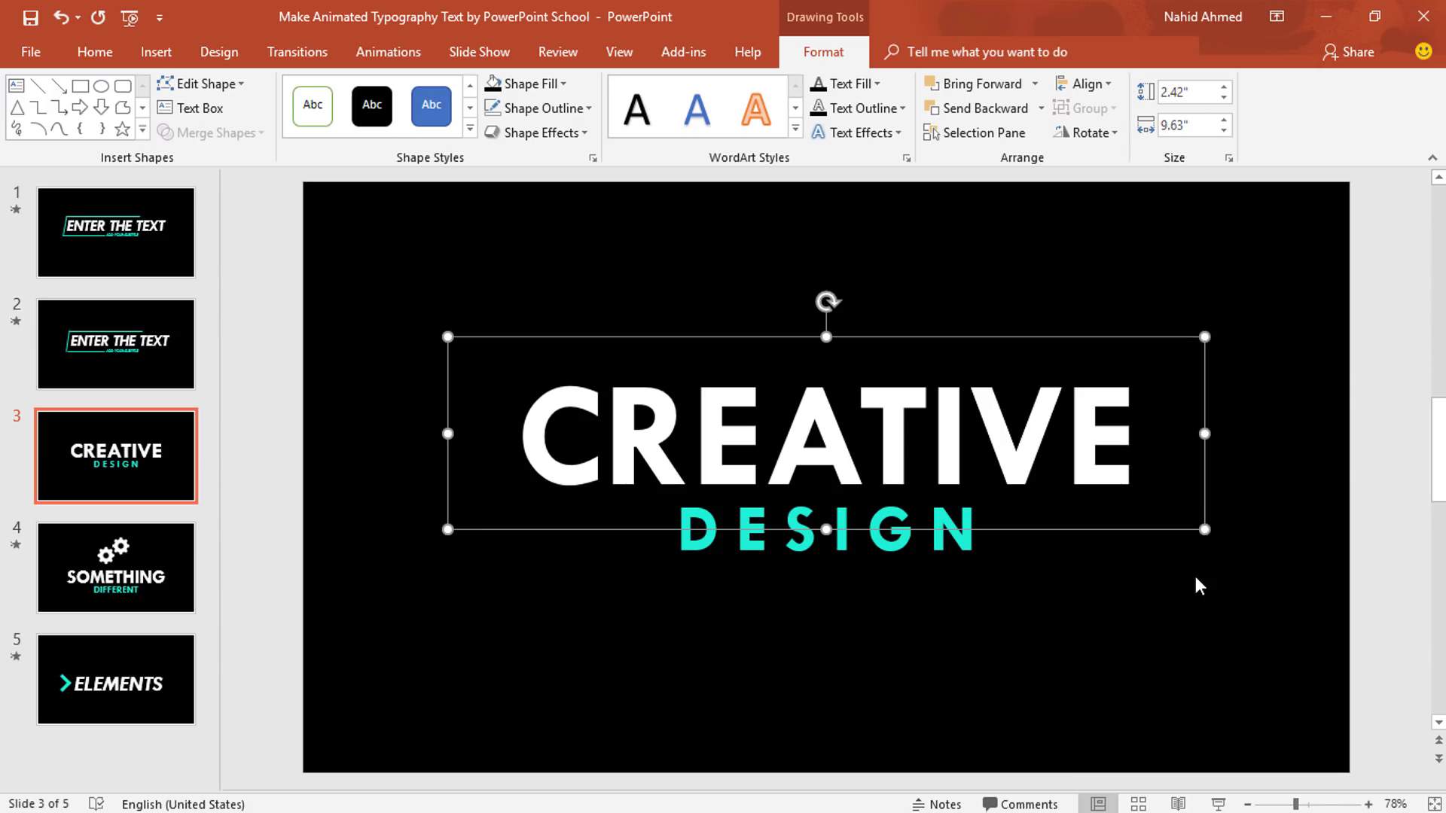
left_click(1197, 238)
Duplicate the black rectangle and shorten the copy to sit just below DESIGN.
left_click(1092, 629)
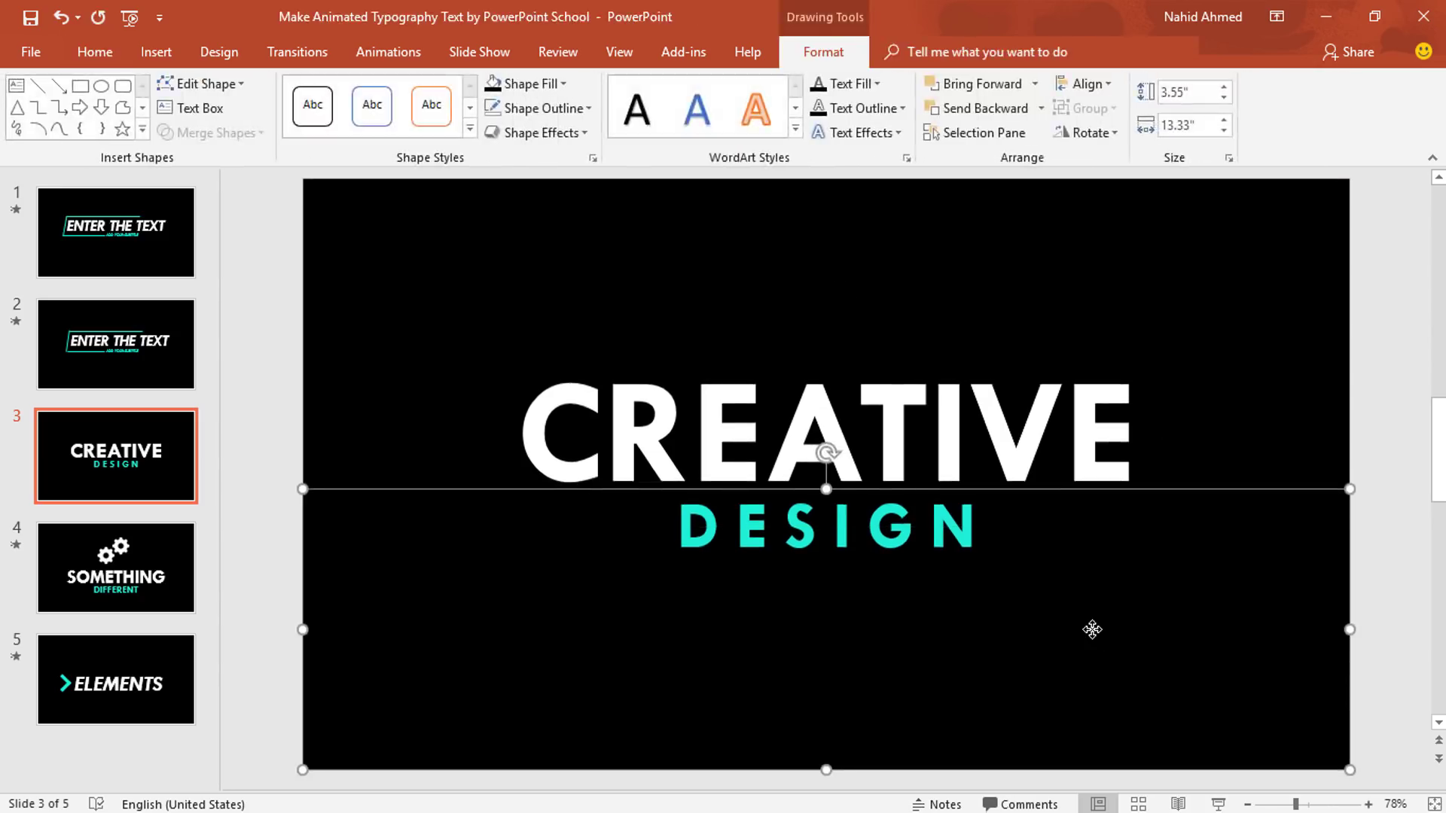
key("ctrl+d")
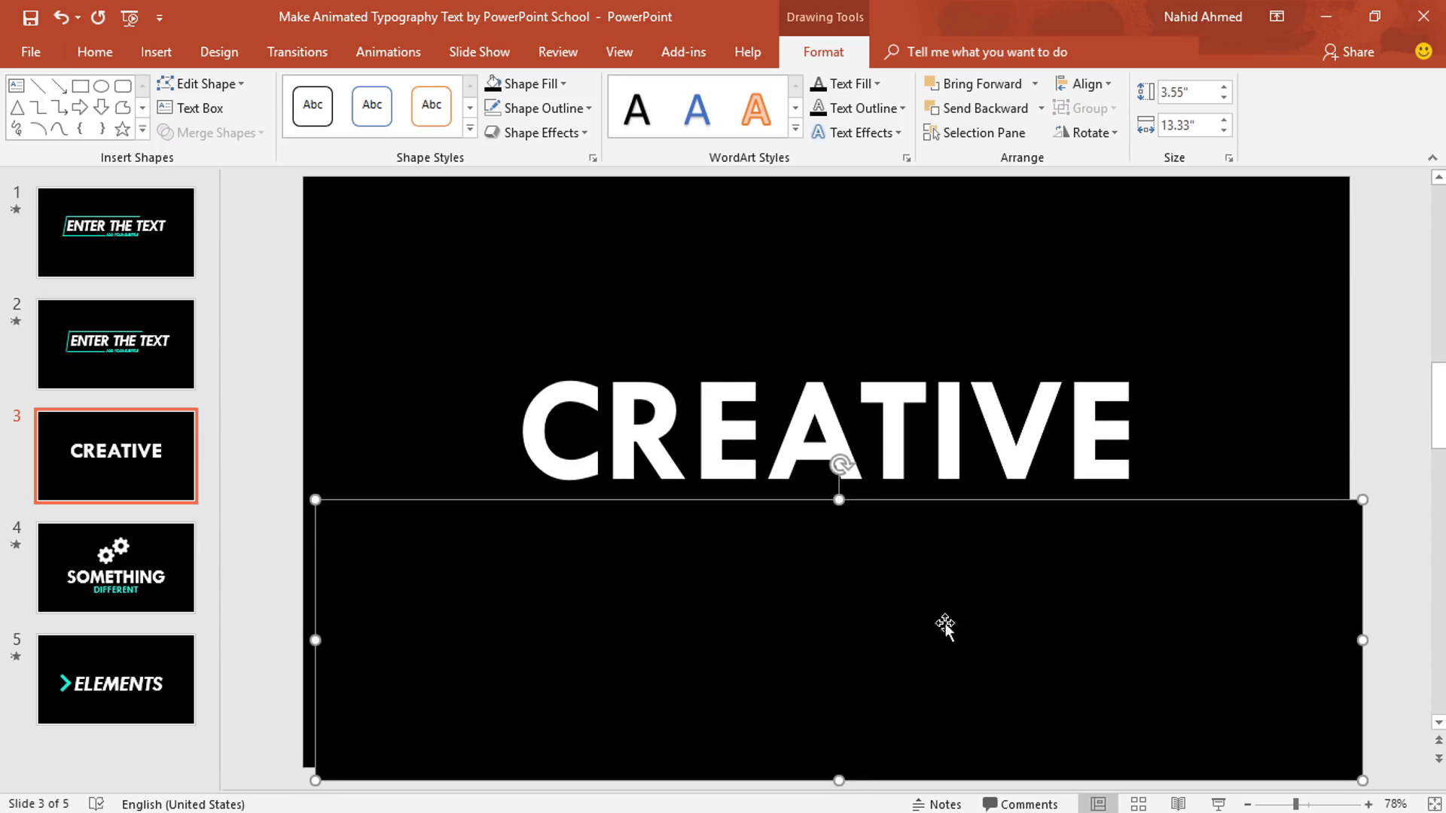
left_click_drag(839, 500, 839, 591)
left_click_drag(829, 645, 826, 556)
key("Escape")
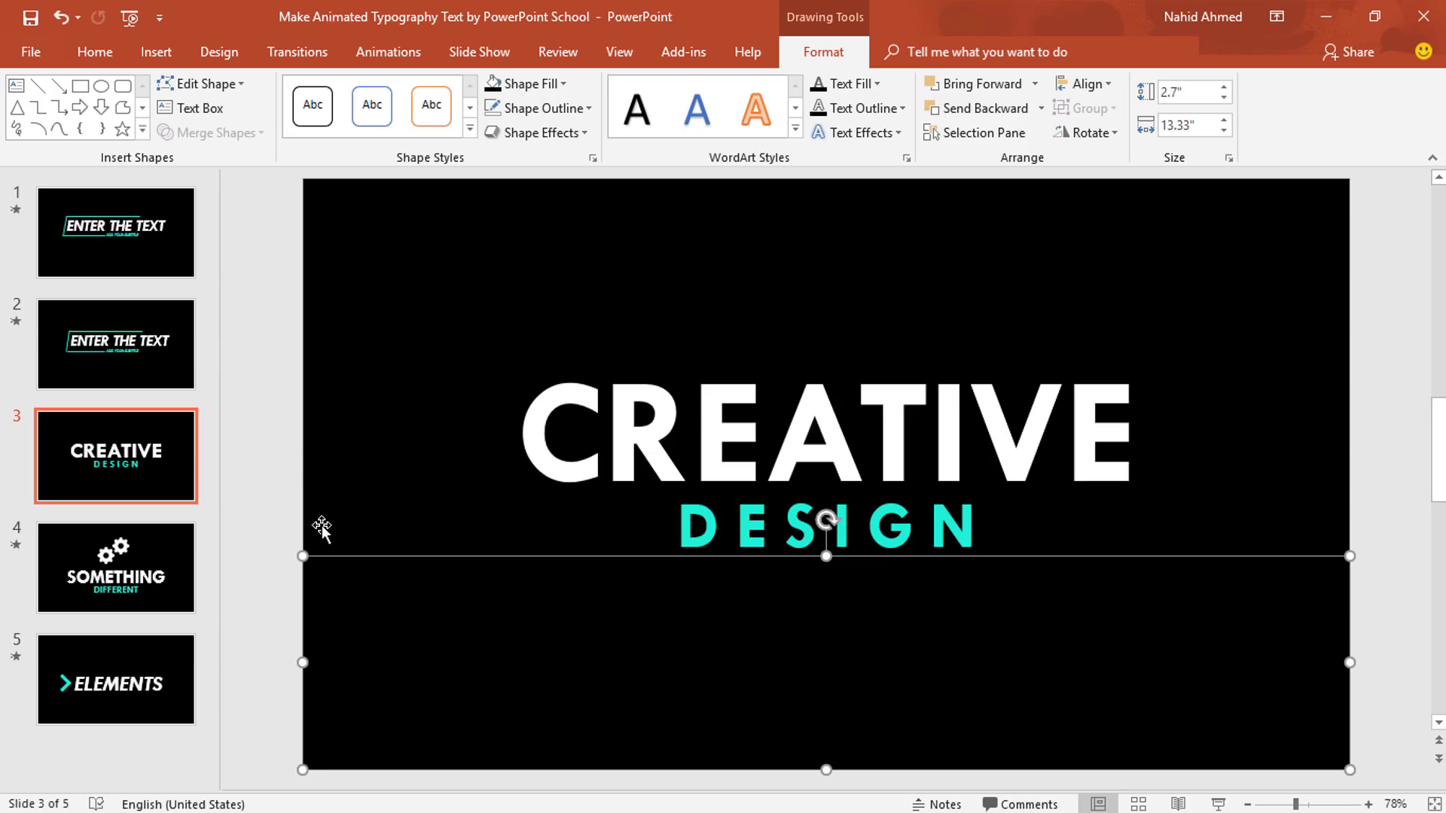
key("shift+Up")
key("ctrl+z")
key("Escape")
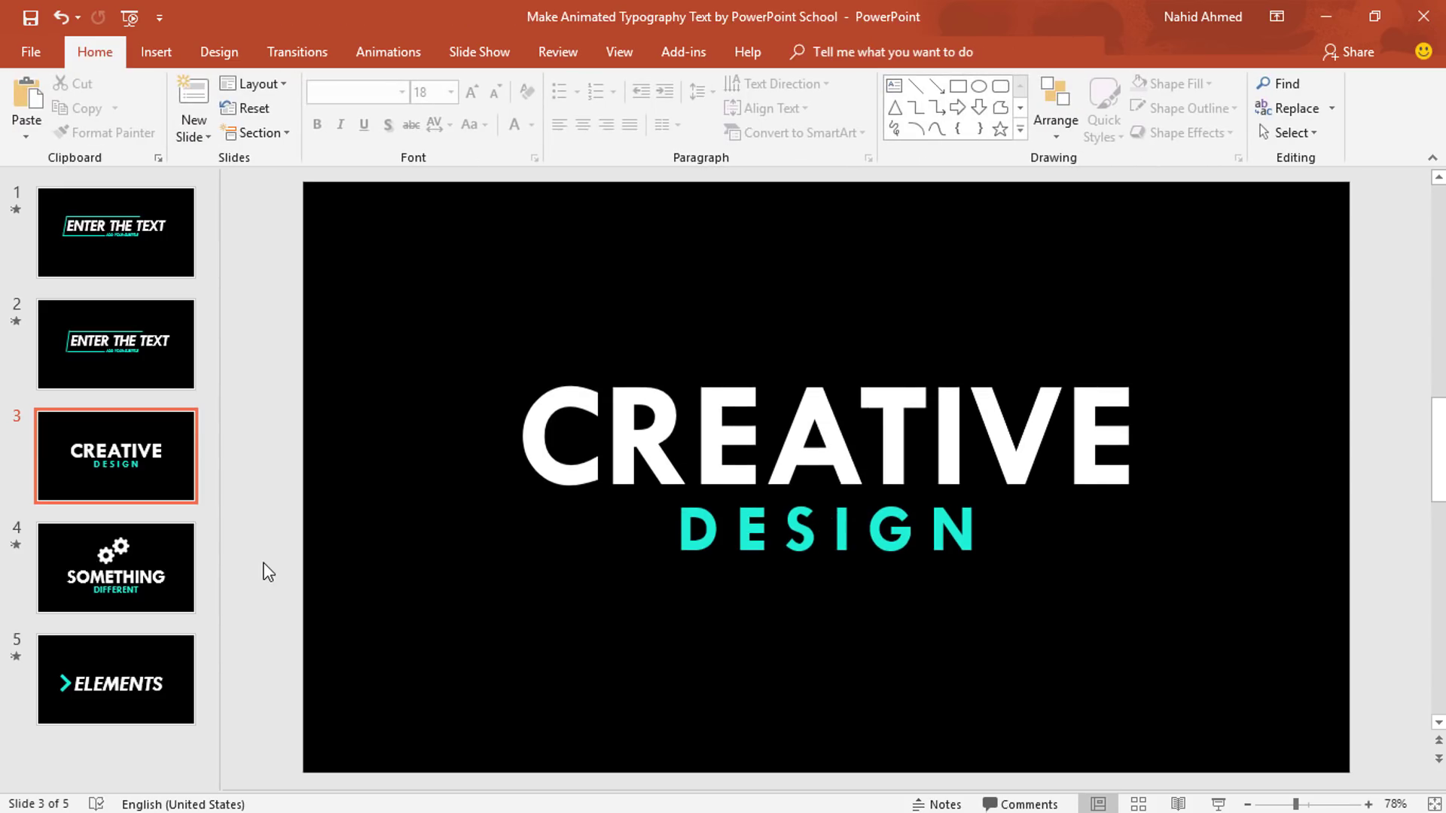
Add a Fly In entrance to the CREATIVE text box with 0.75 second duration.
left_click(395, 49)
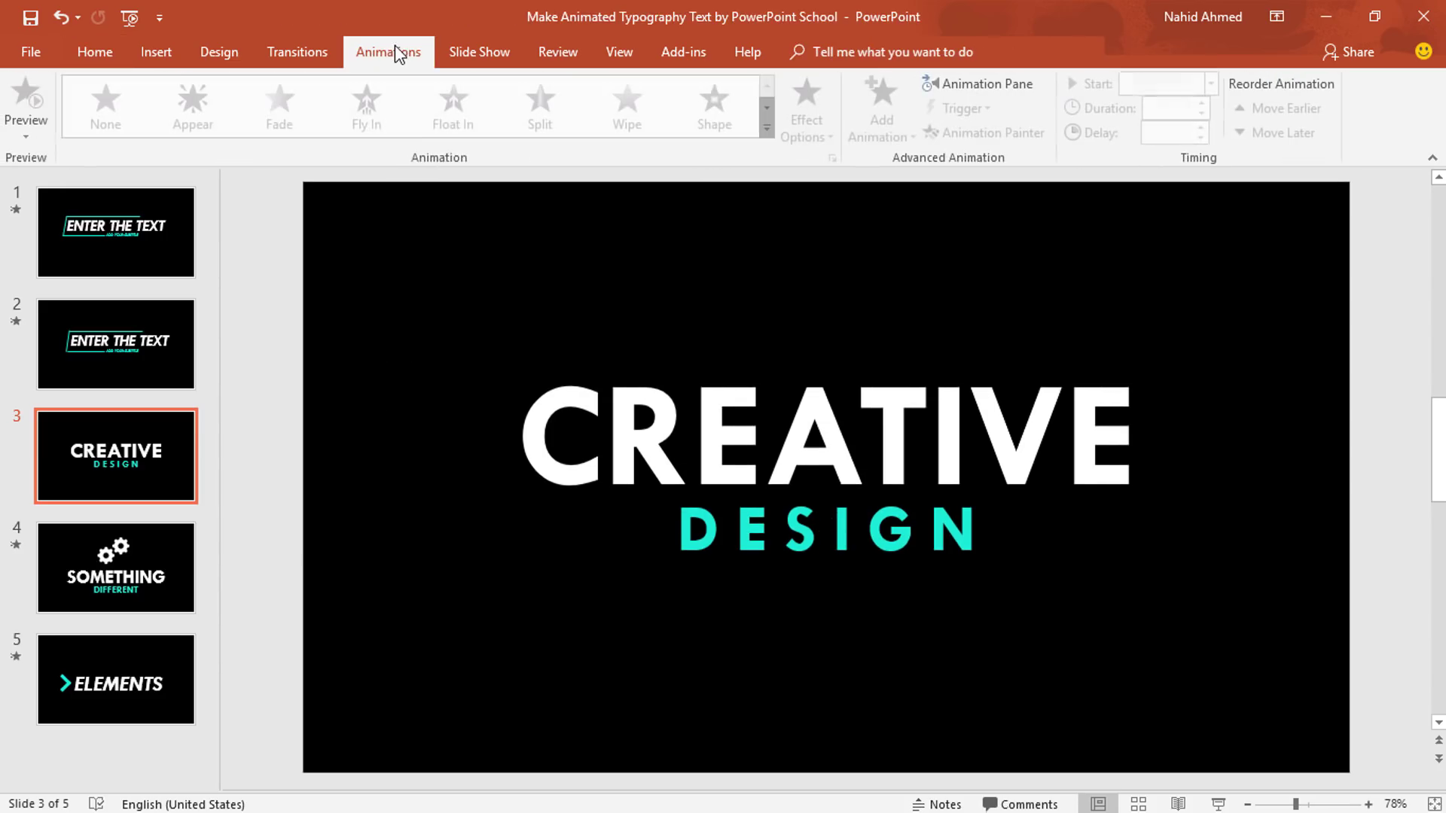
left_click(959, 86)
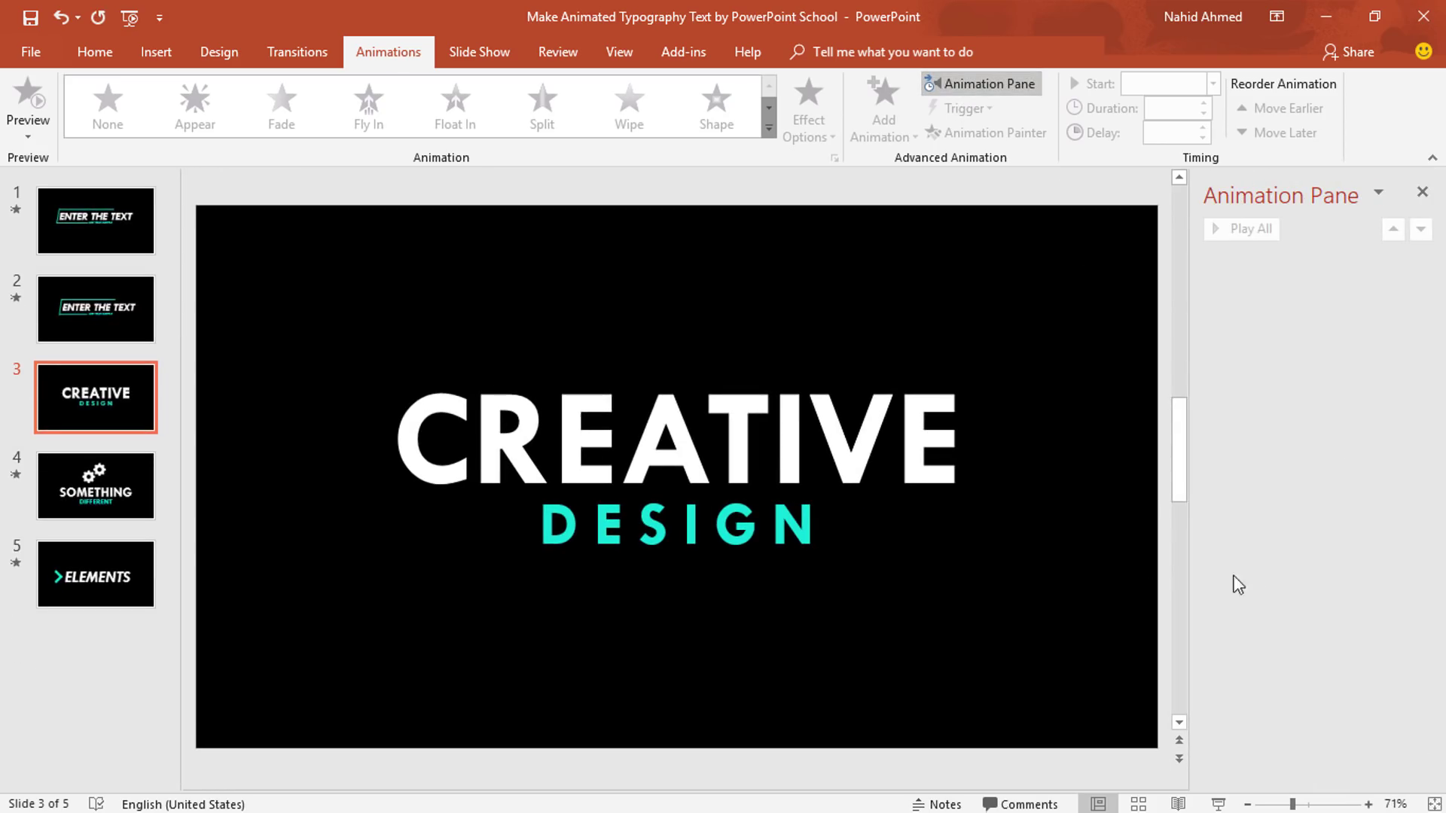
left_click(963, 386)
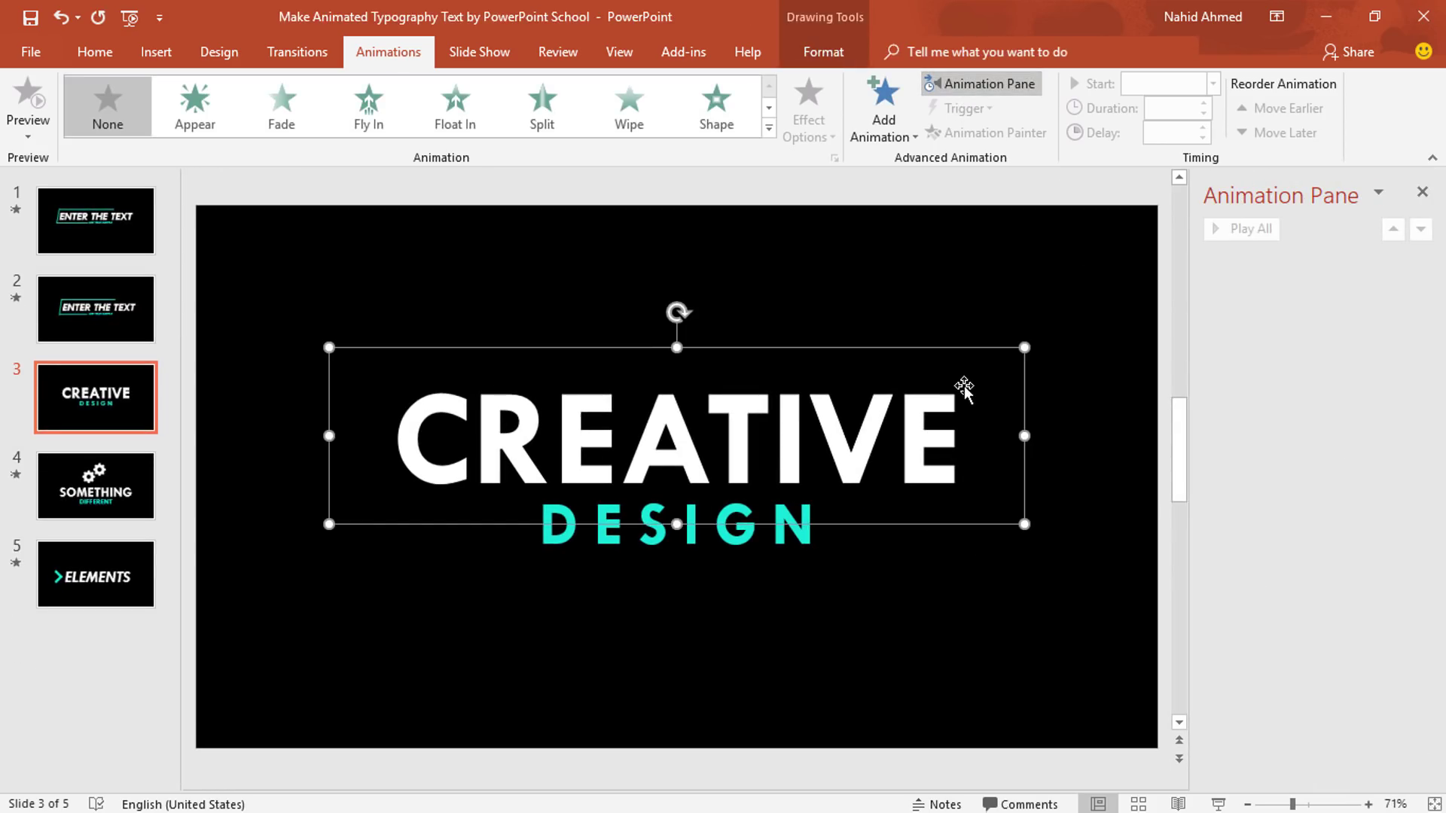
left_click(887, 139)
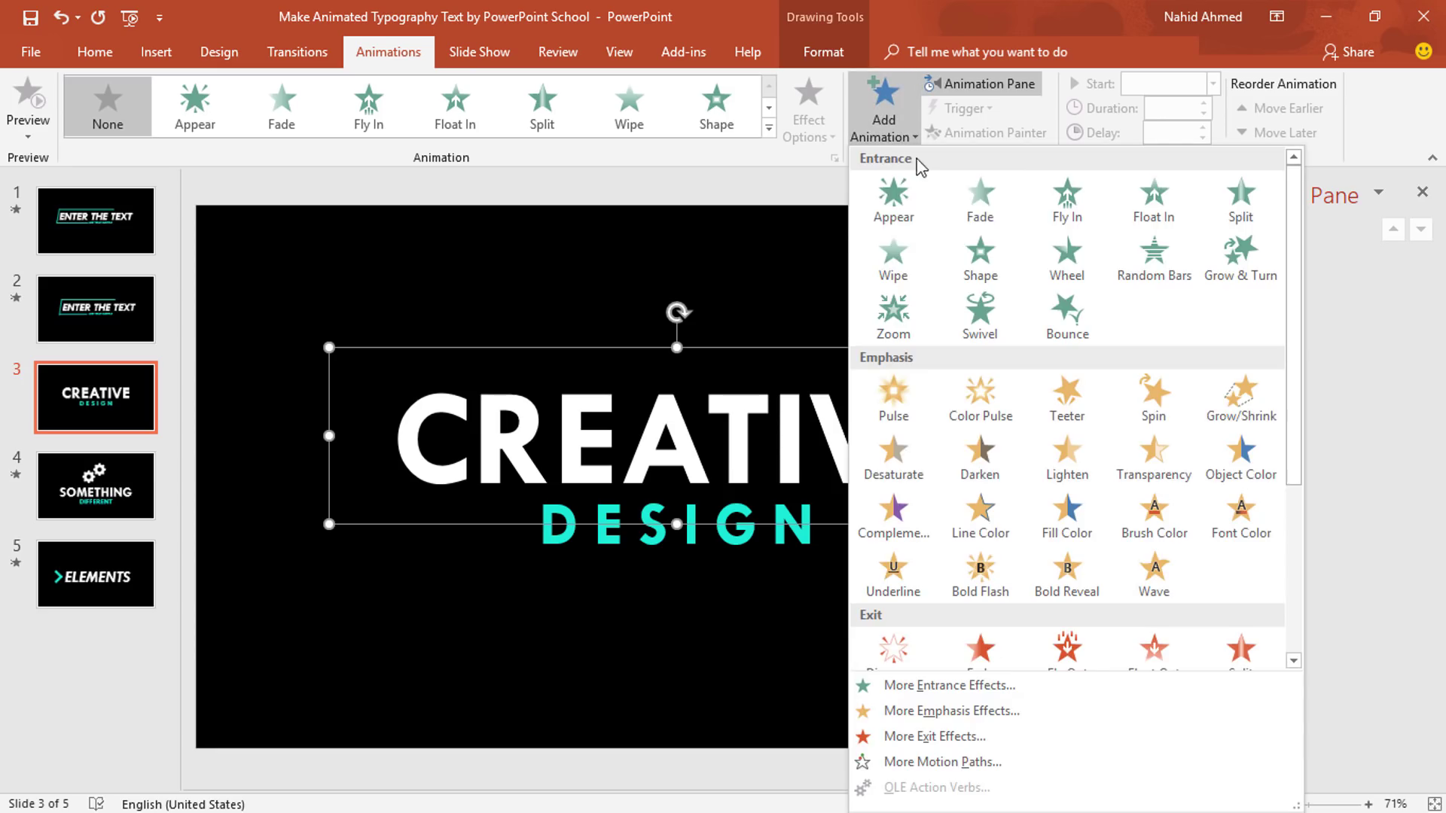
left_click(1065, 216)
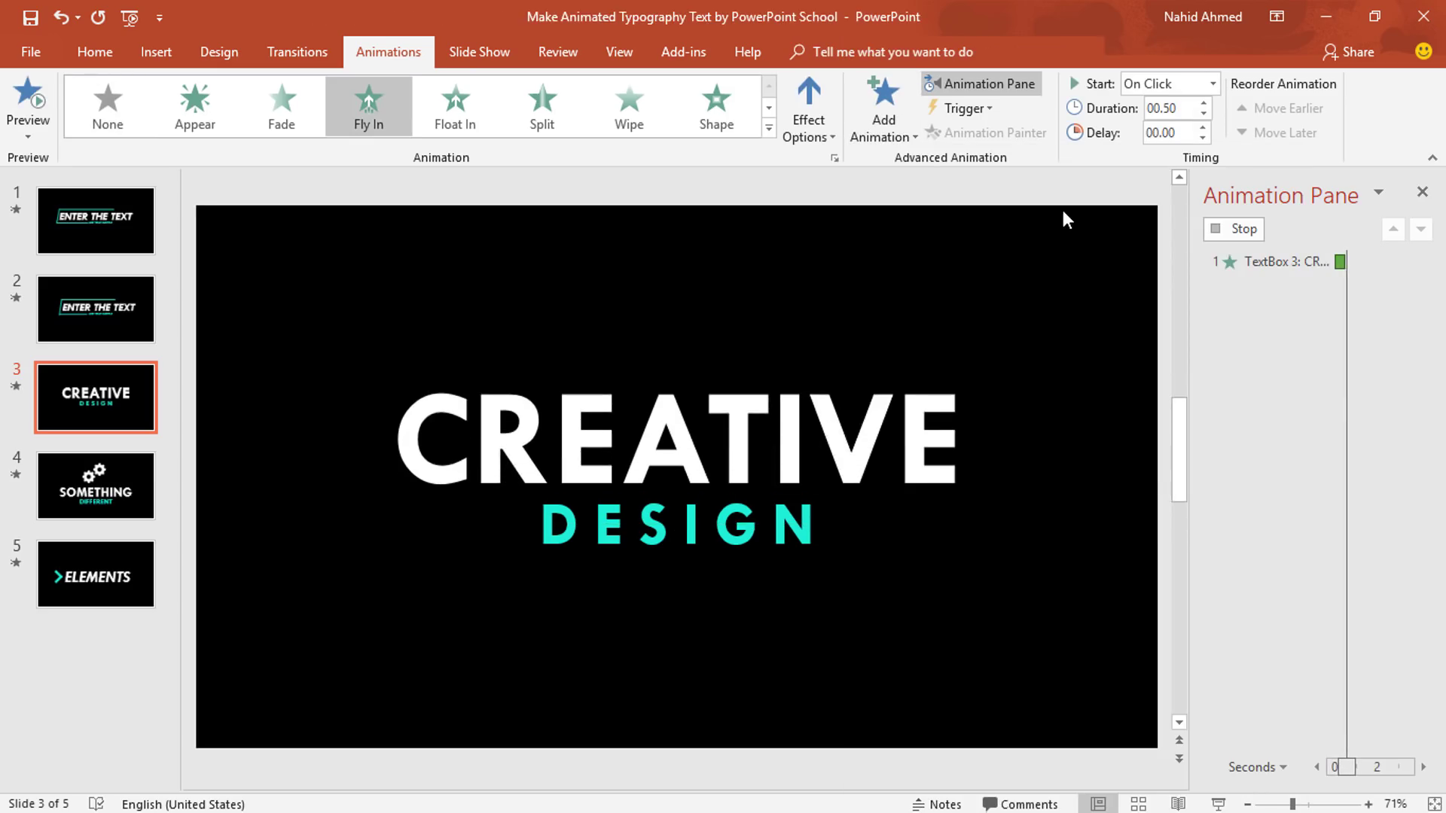
left_click(1205, 104)
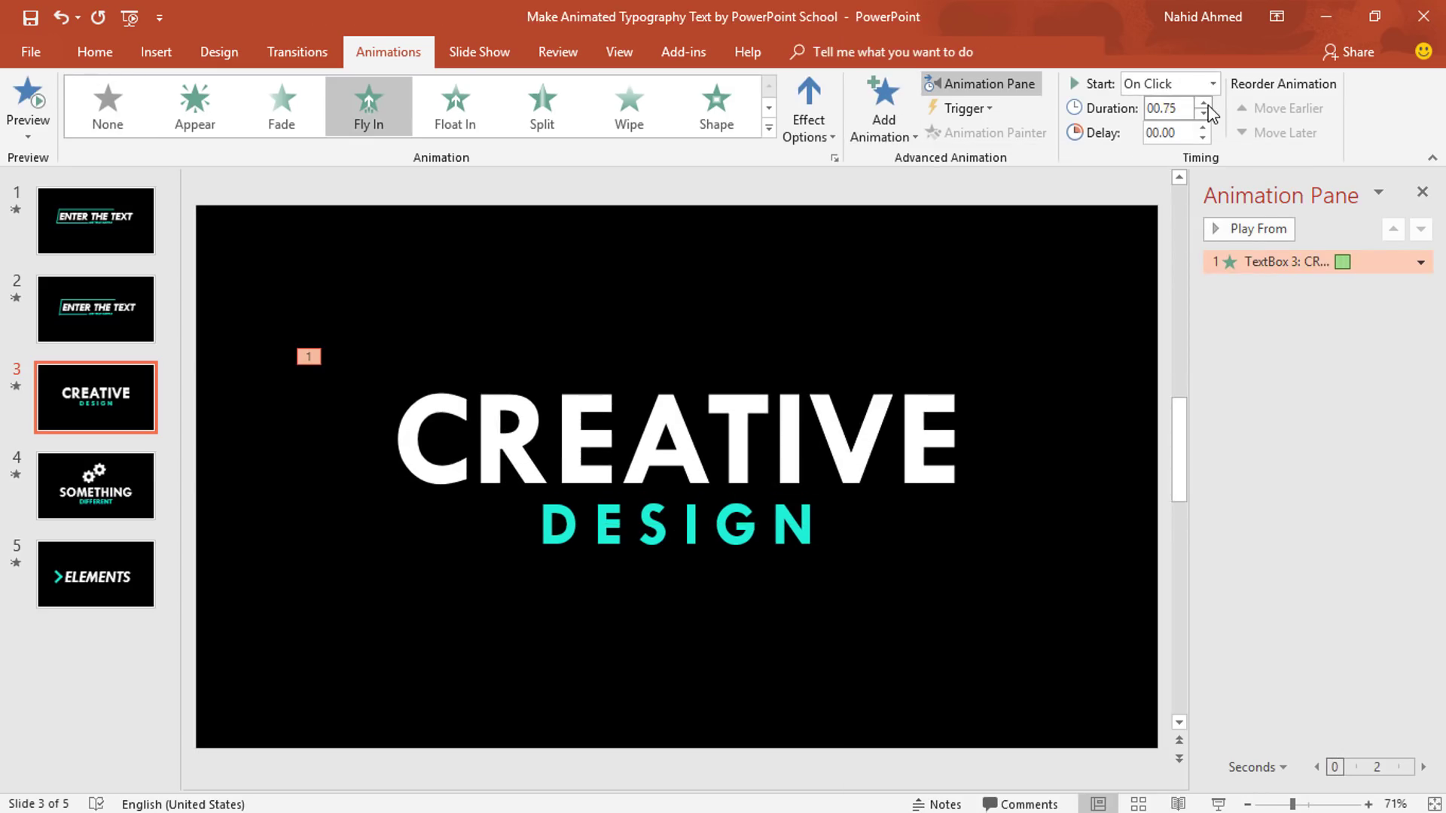
Give the CREATIVE Fly In a 0.75 sec smooth end.
left_click(1420, 262)
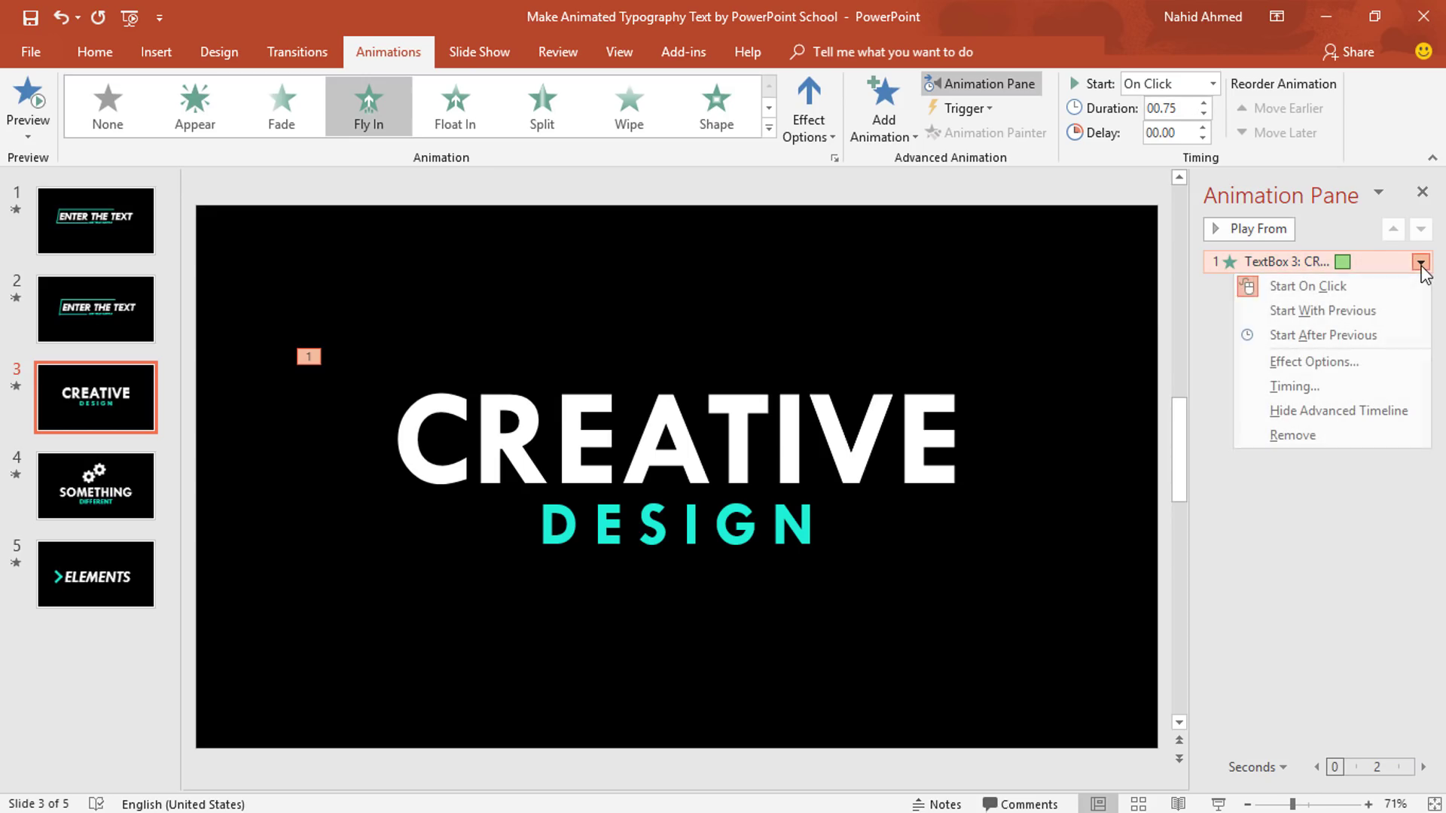
left_click(1290, 368)
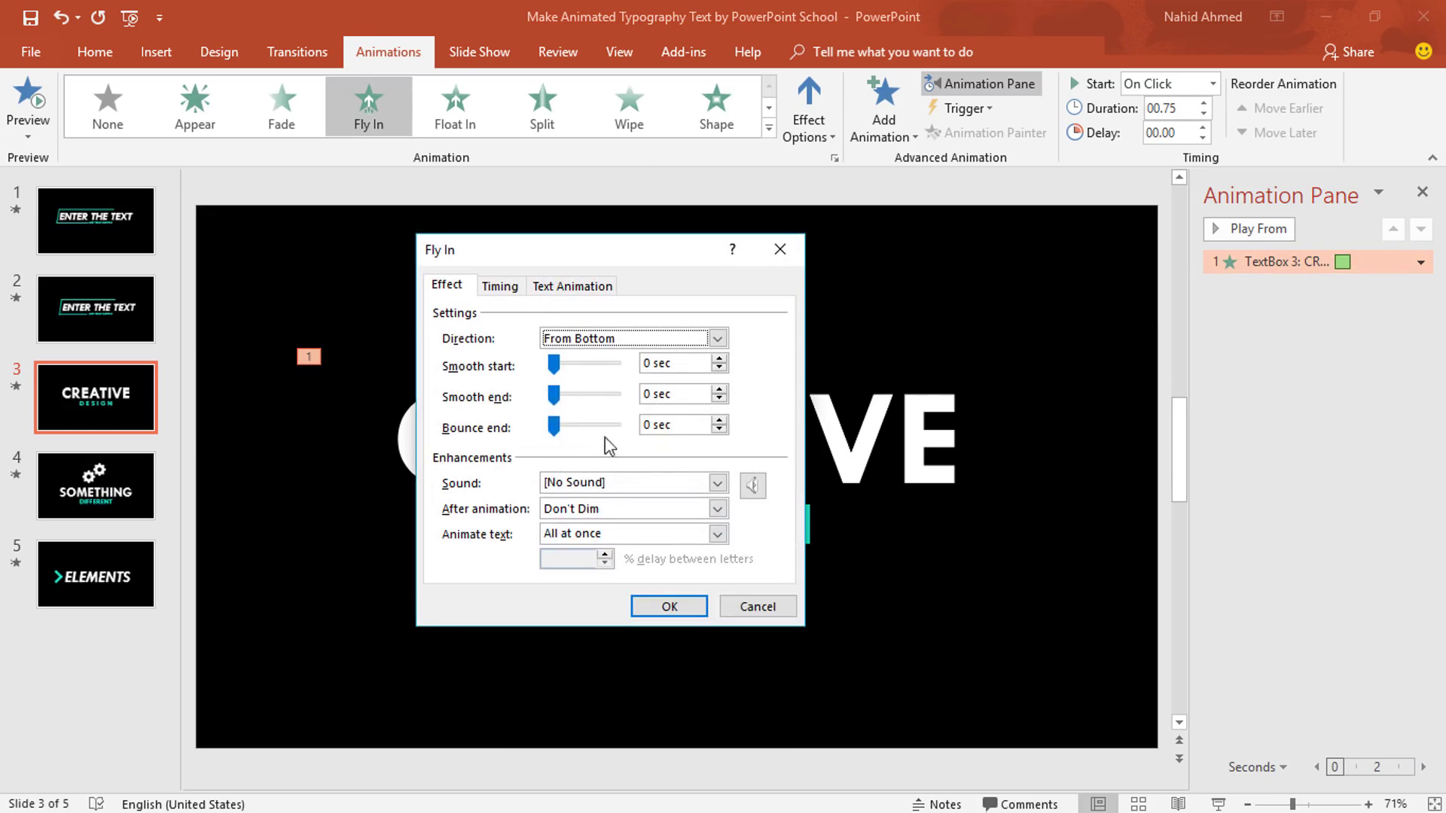
left_click_drag(553, 391, 615, 394)
left_click(670, 607)
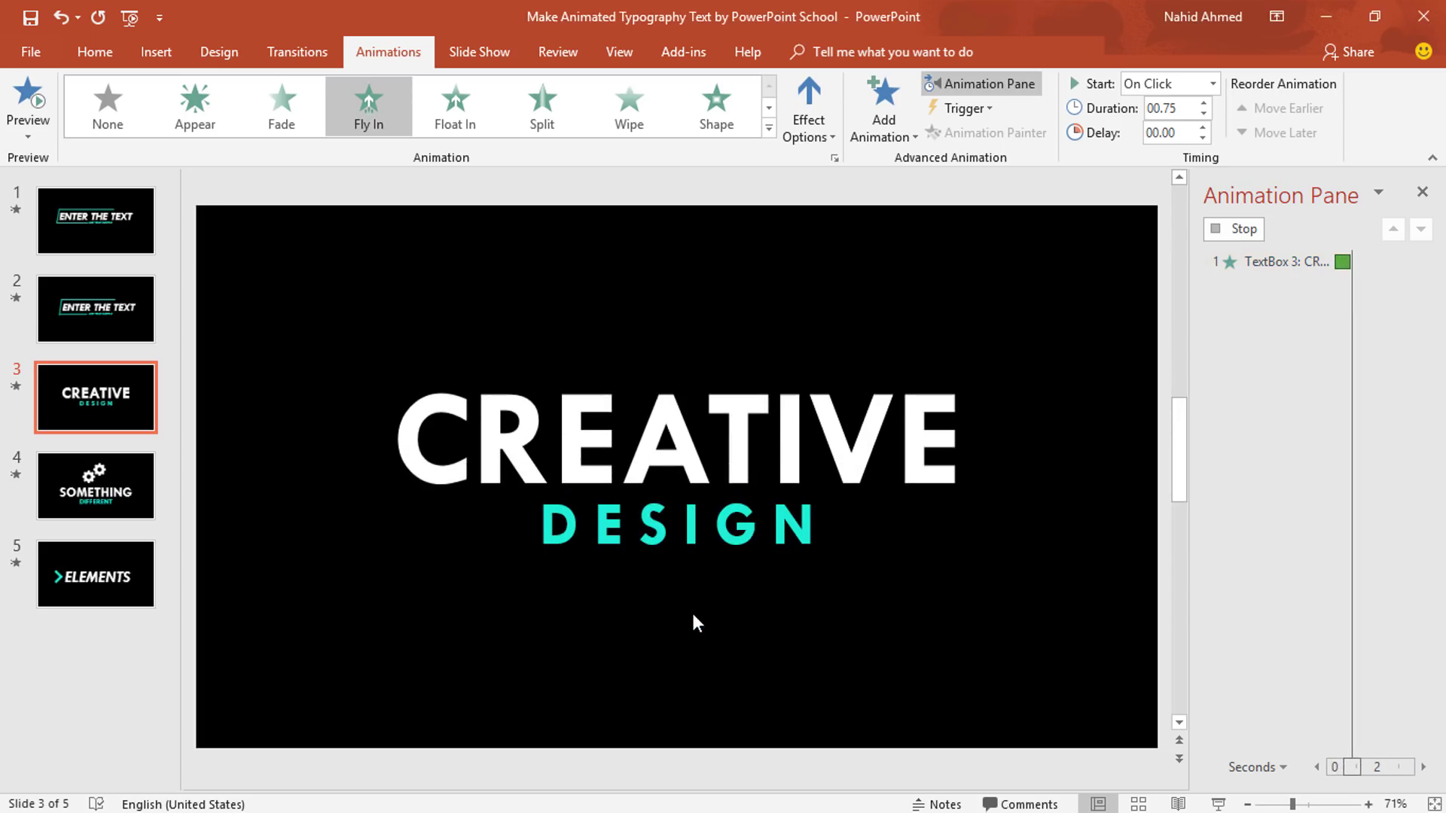
left_click(821, 536)
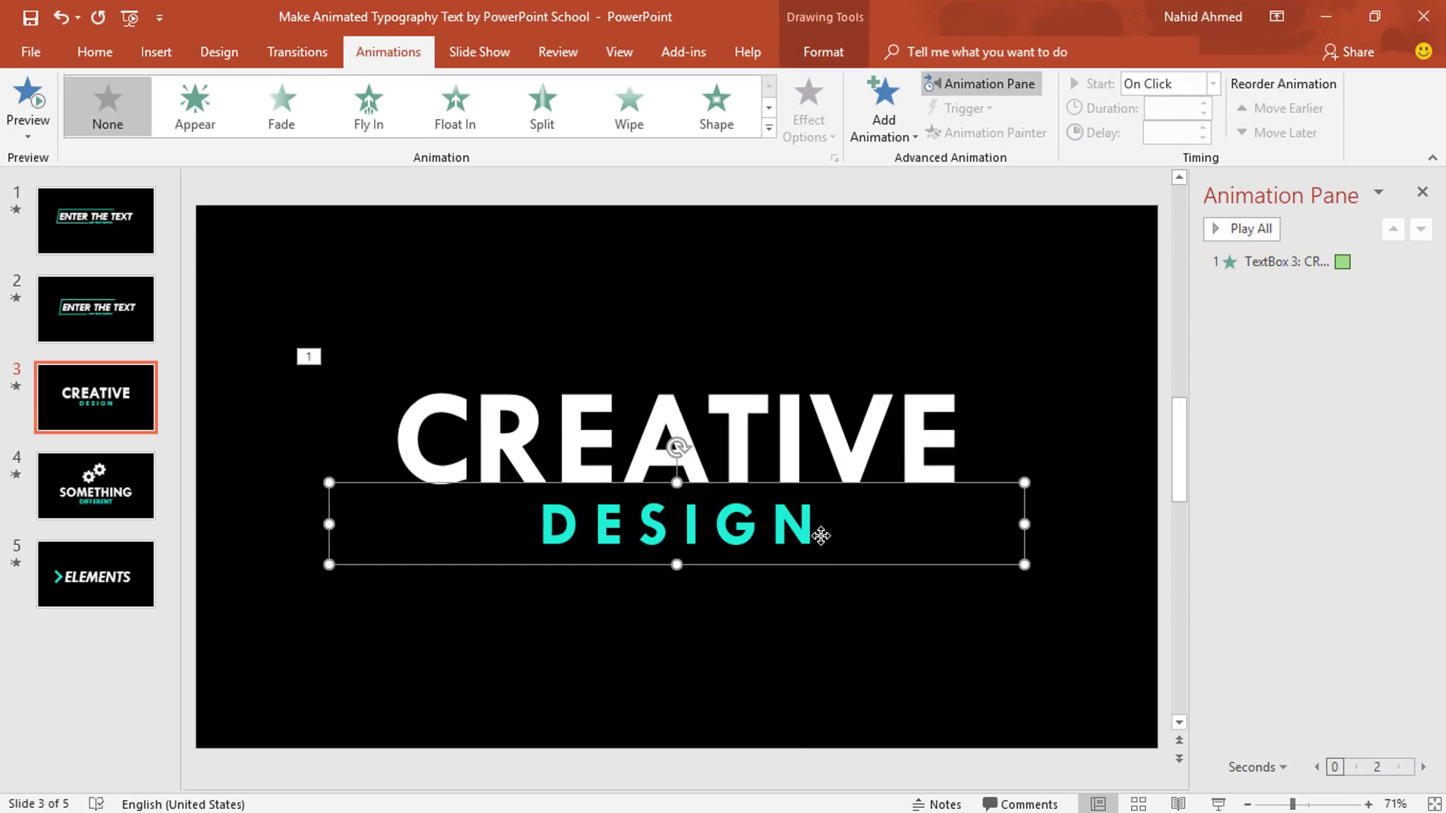
Give DESIGN a Fly In entrance With Previous, delayed 0.25 seconds.
left_click(883, 132)
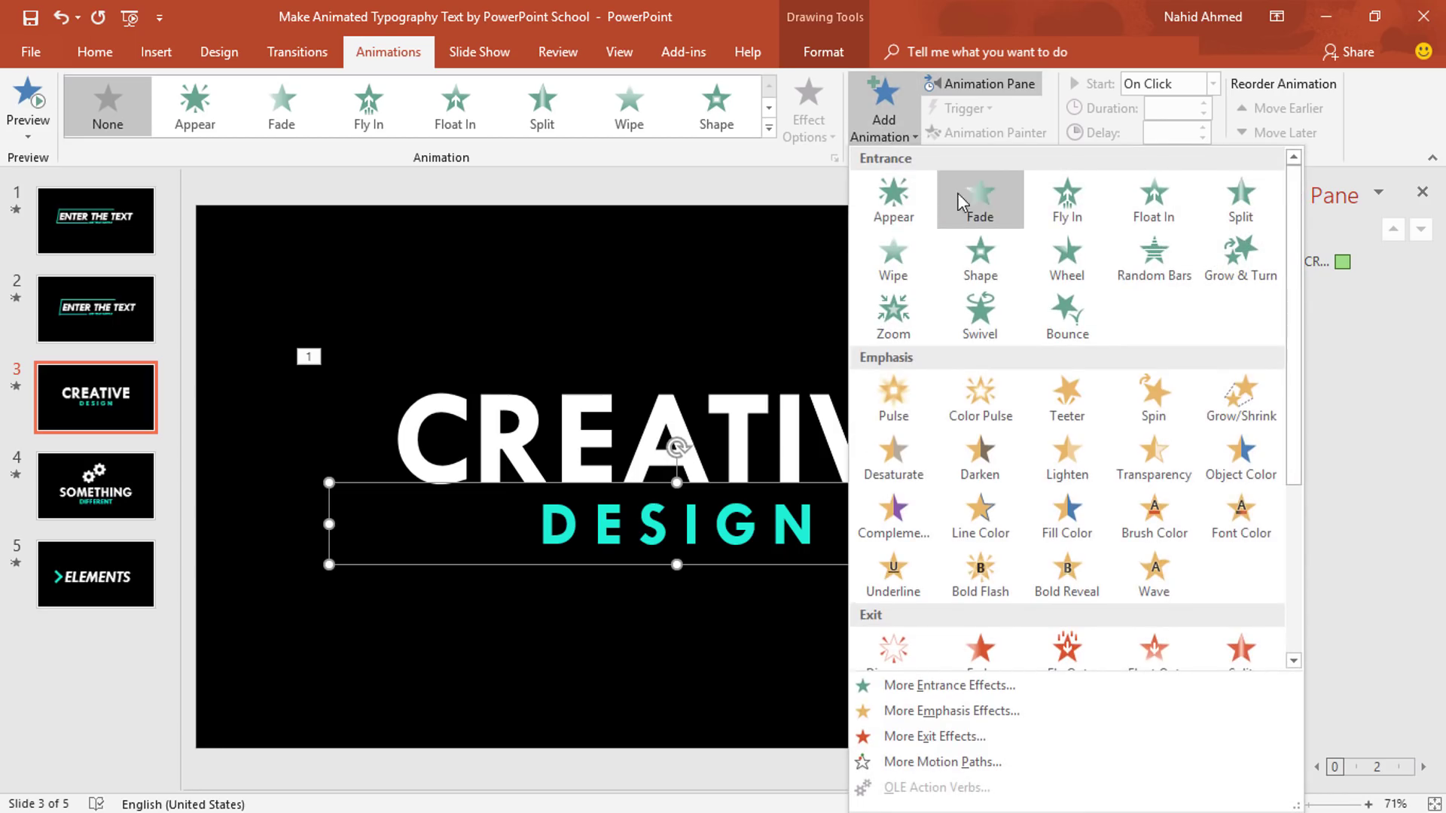
left_click(1051, 206)
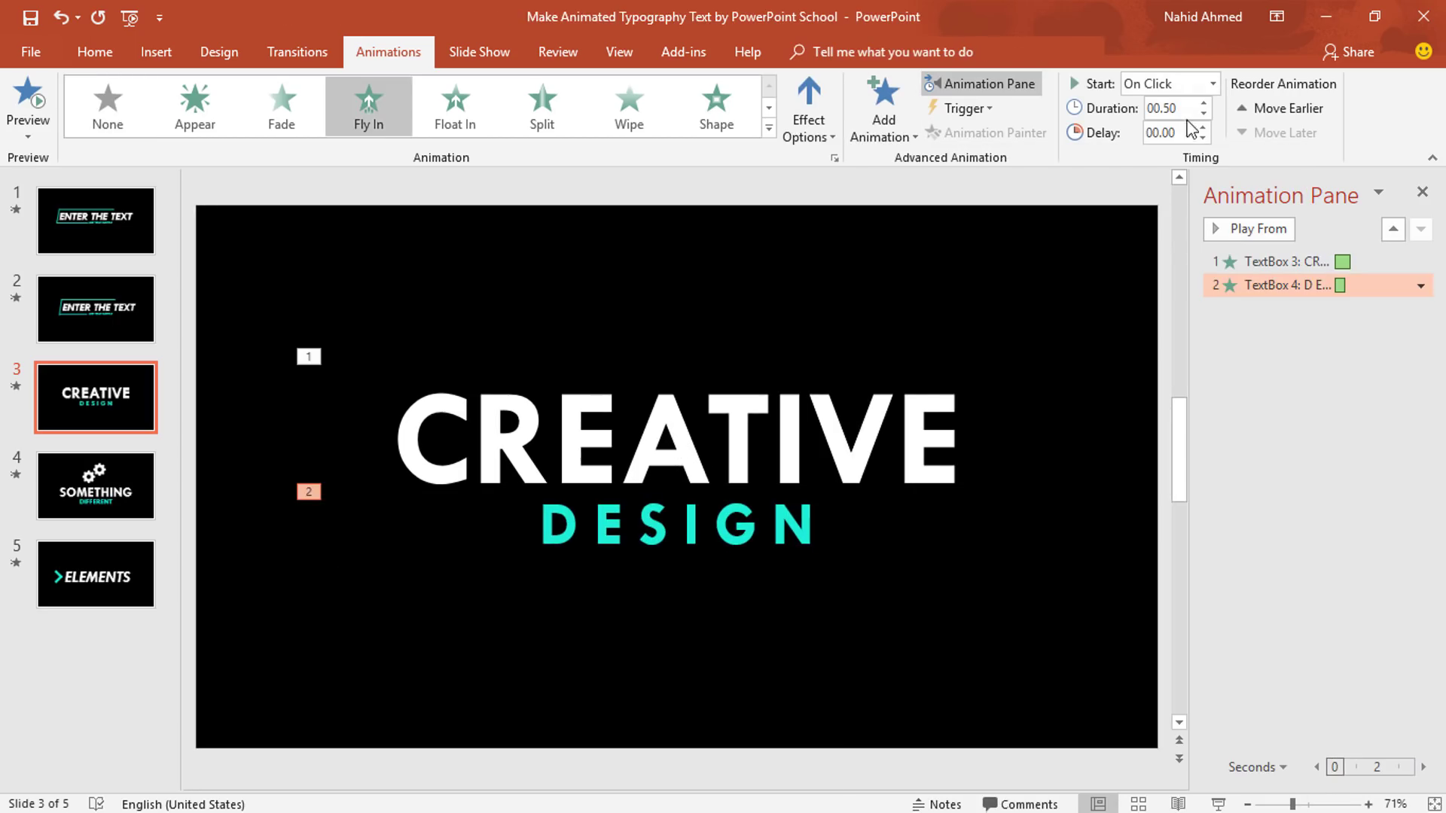
left_click(1214, 85)
left_click(1164, 128)
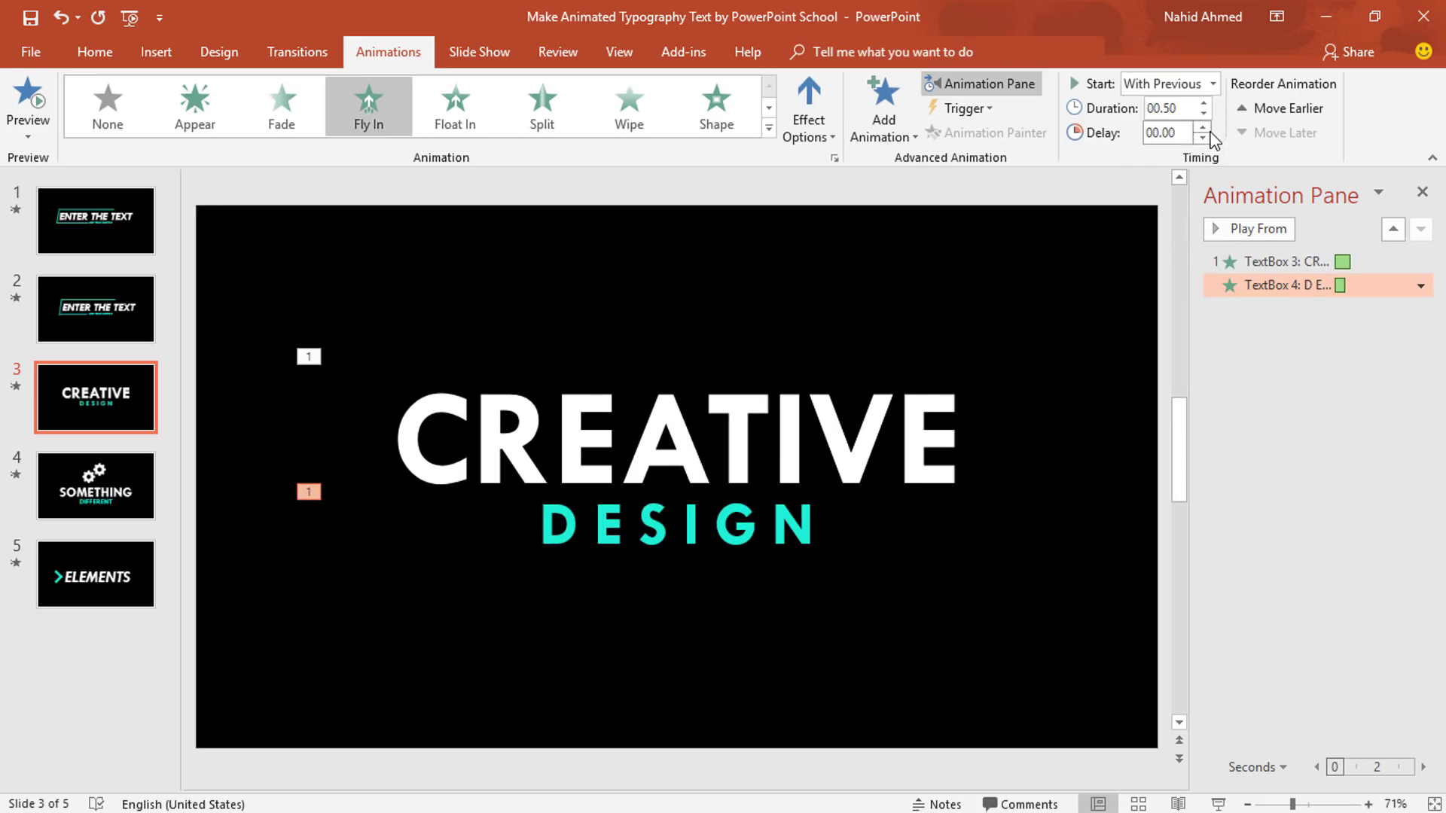
left_click(1203, 128)
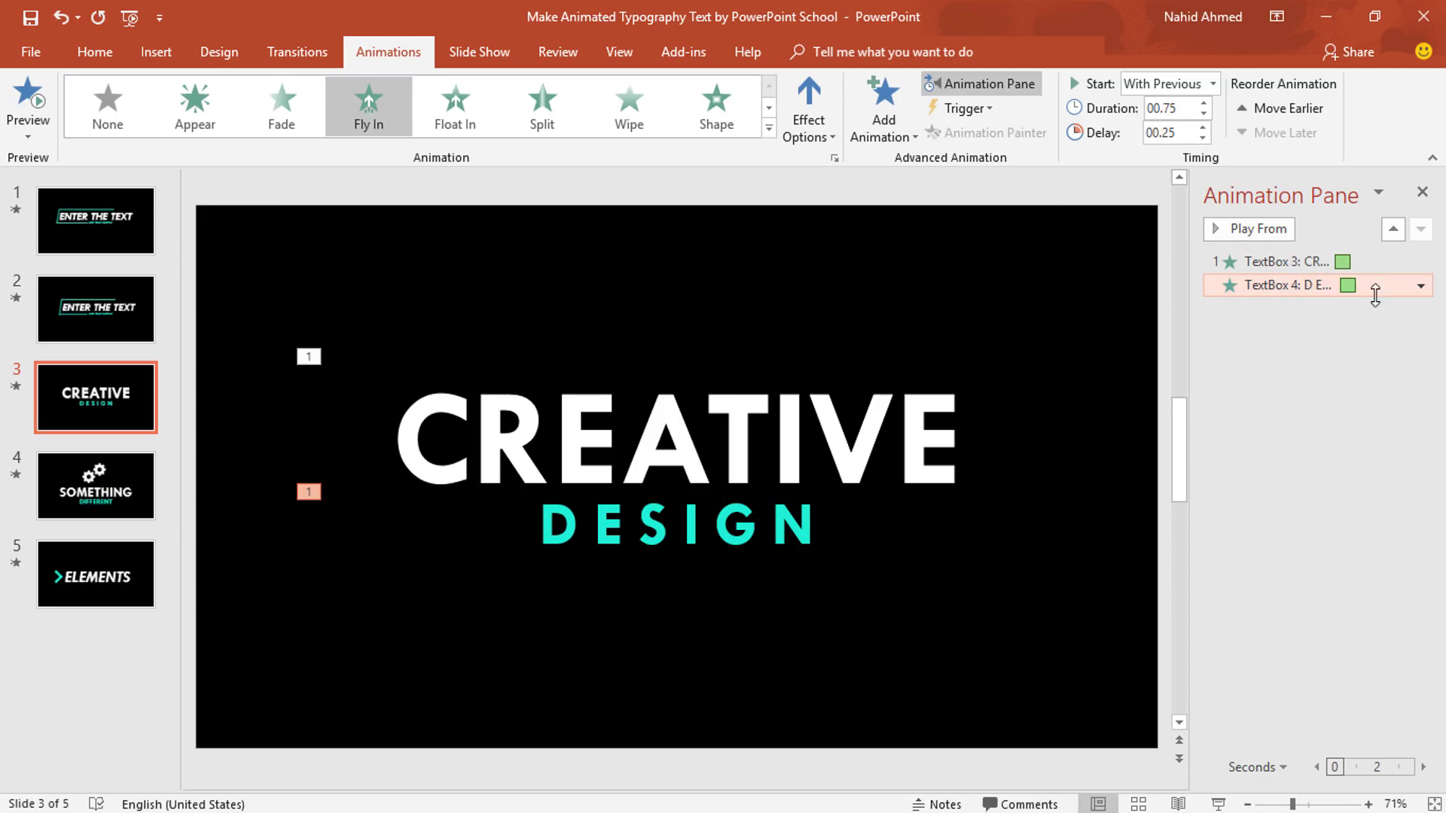
Give DESIGN's Fly In a 0.75 sec smooth end.
left_click(1421, 285)
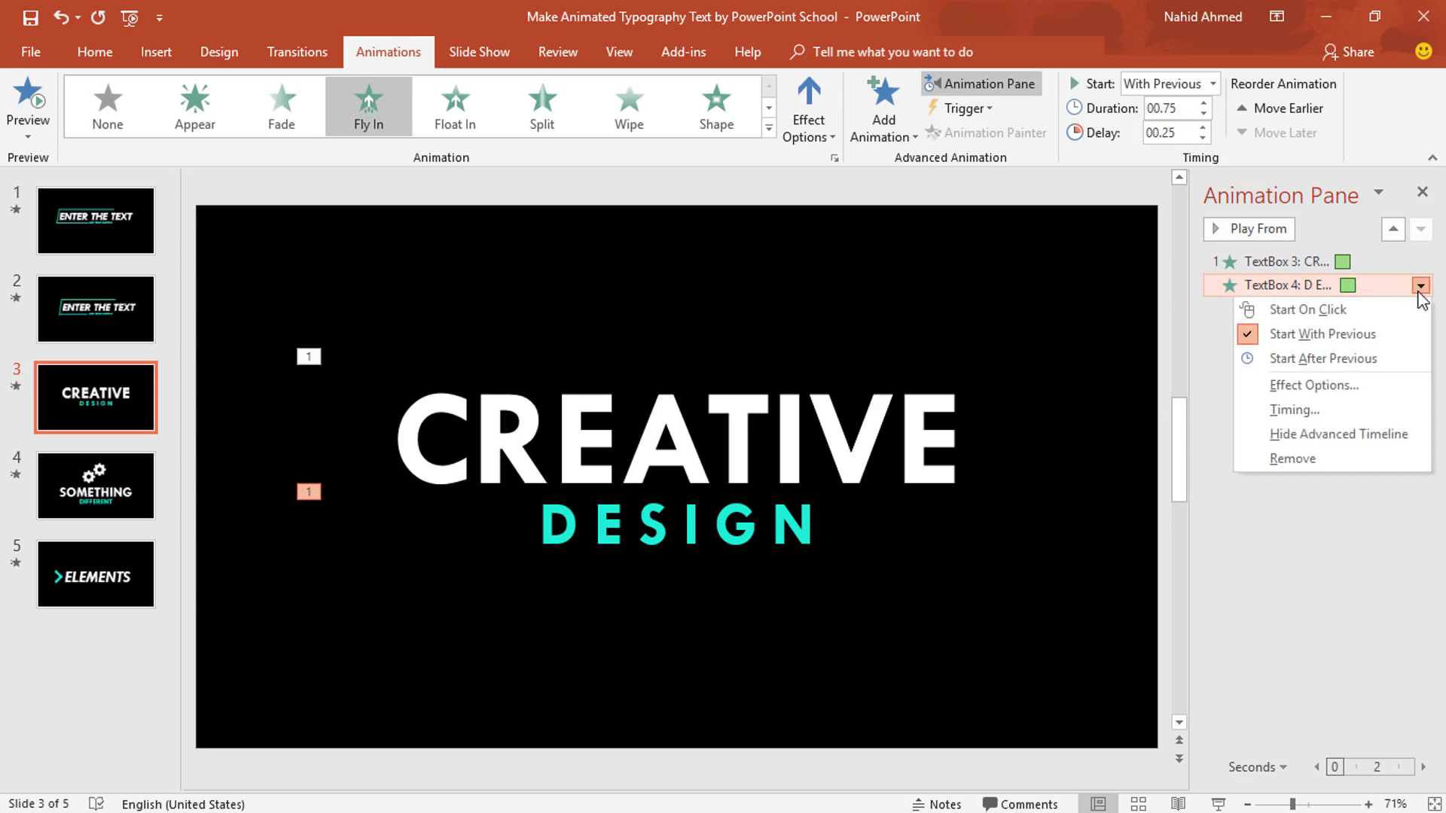
left_click(1394, 386)
left_click_drag(552, 393, 616, 395)
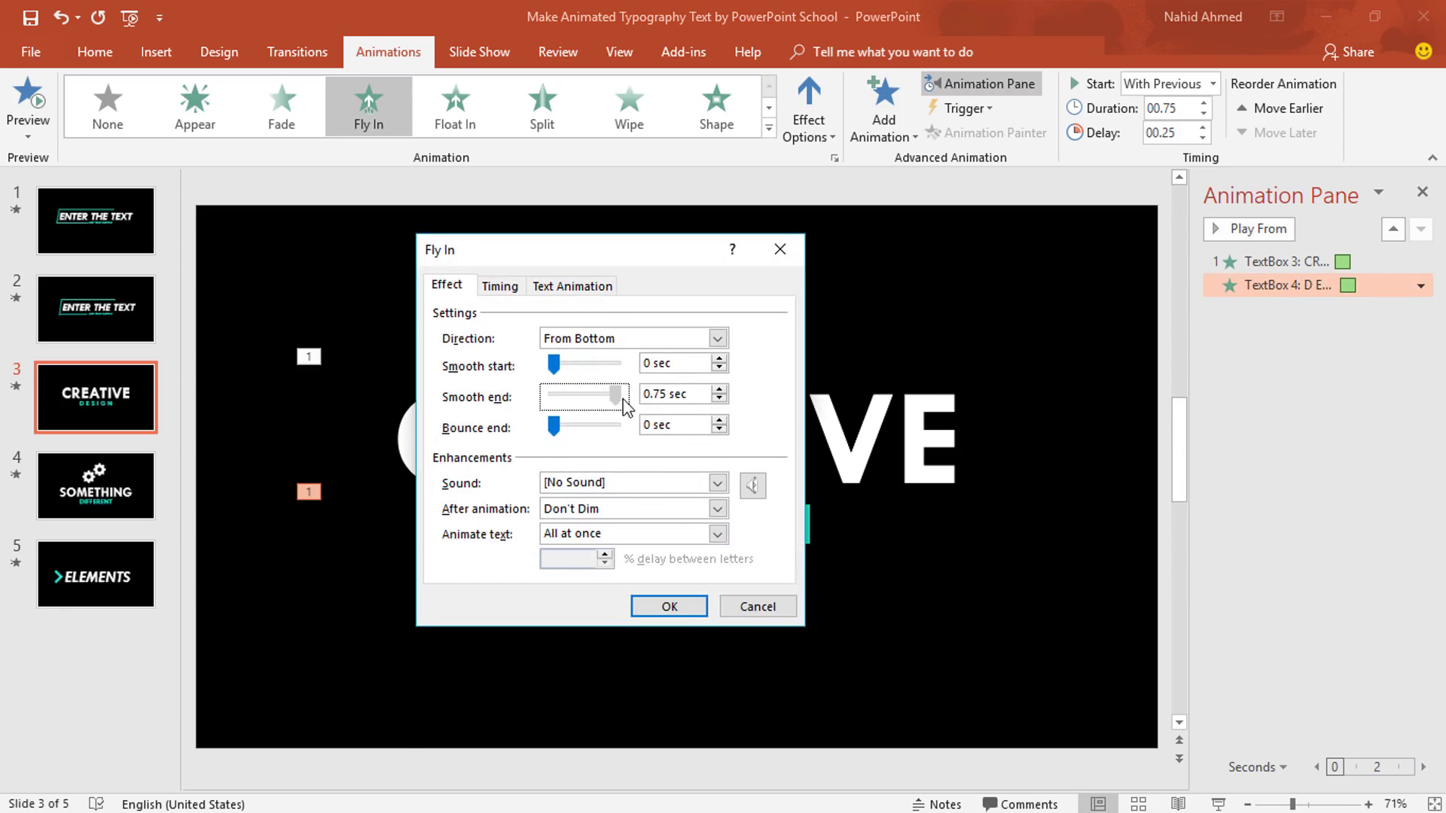
left_click(668, 607)
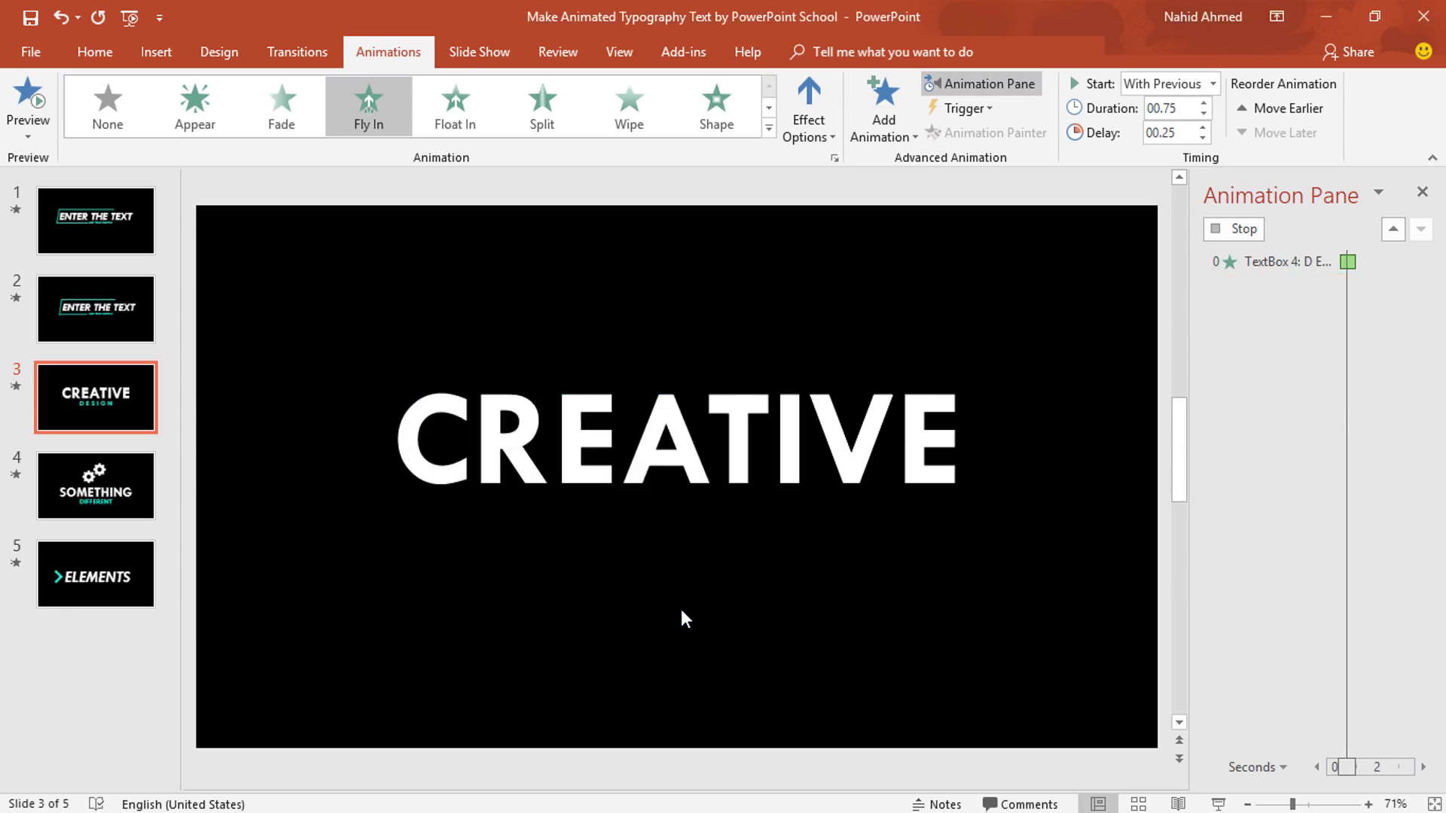
left_click(978, 373)
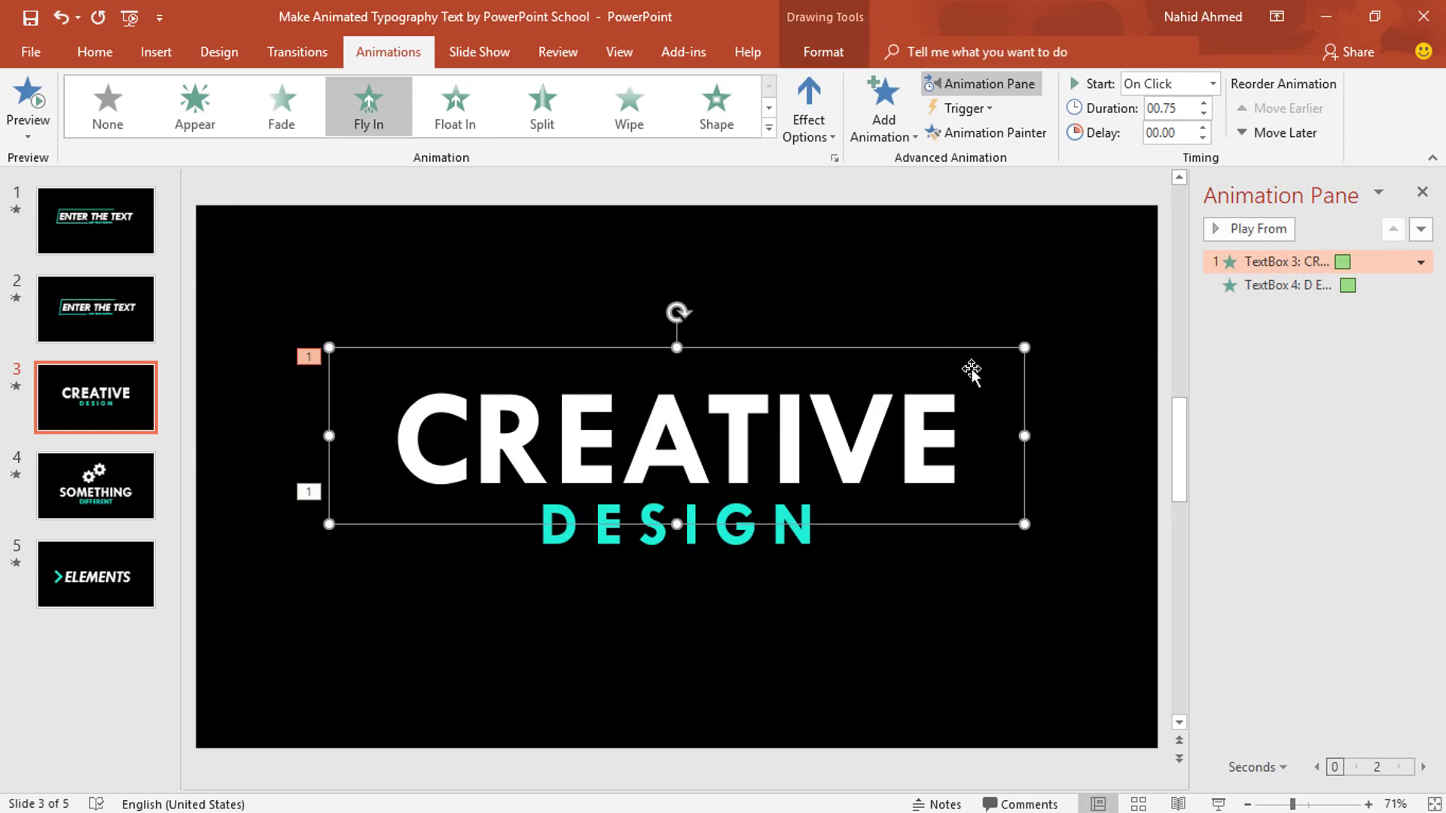
Add a Fly Out exit to CREATIVE with a 0.5 sec smooth start.
left_click(884, 117)
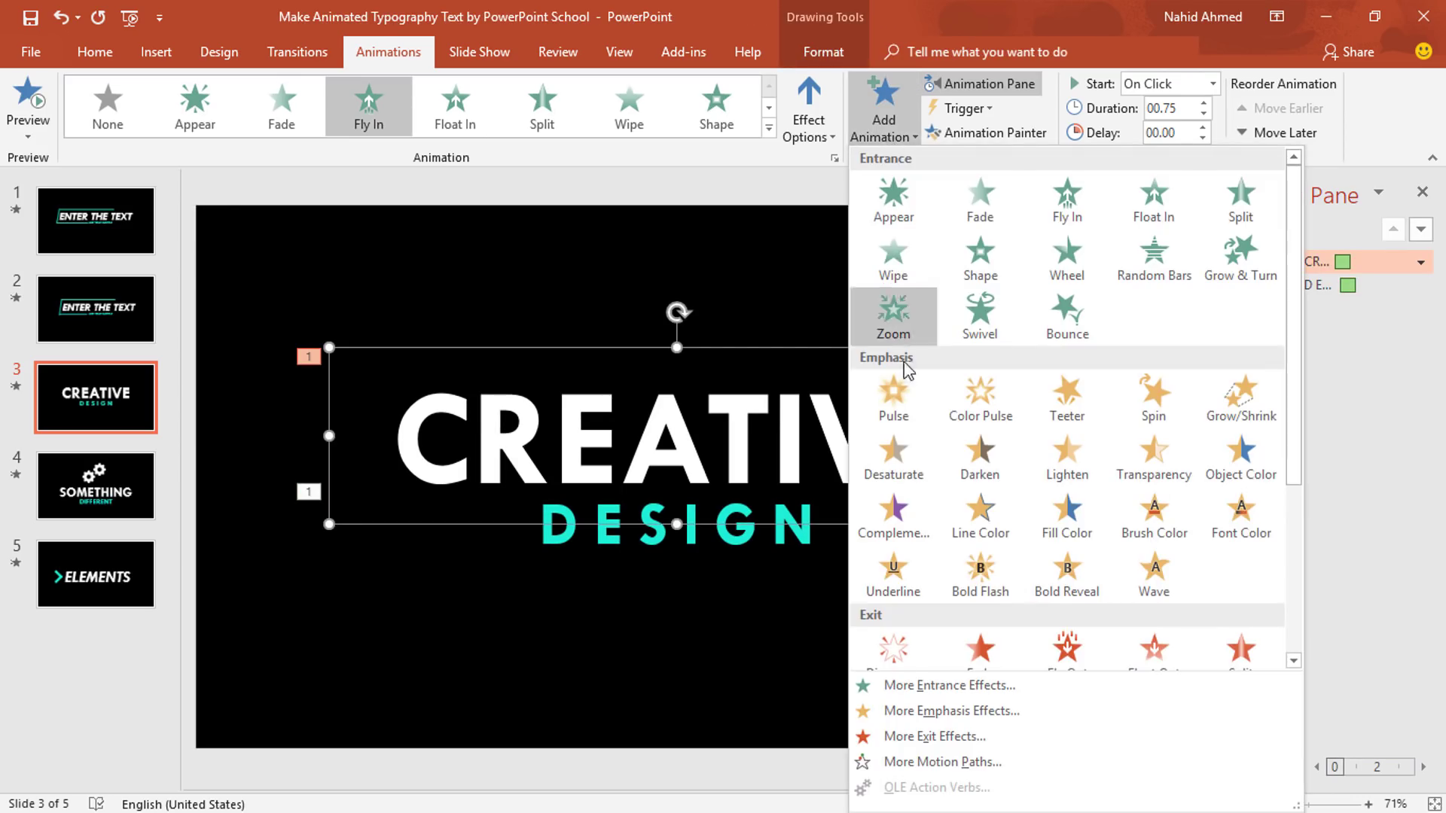
scroll(908, 369, "down", 3)
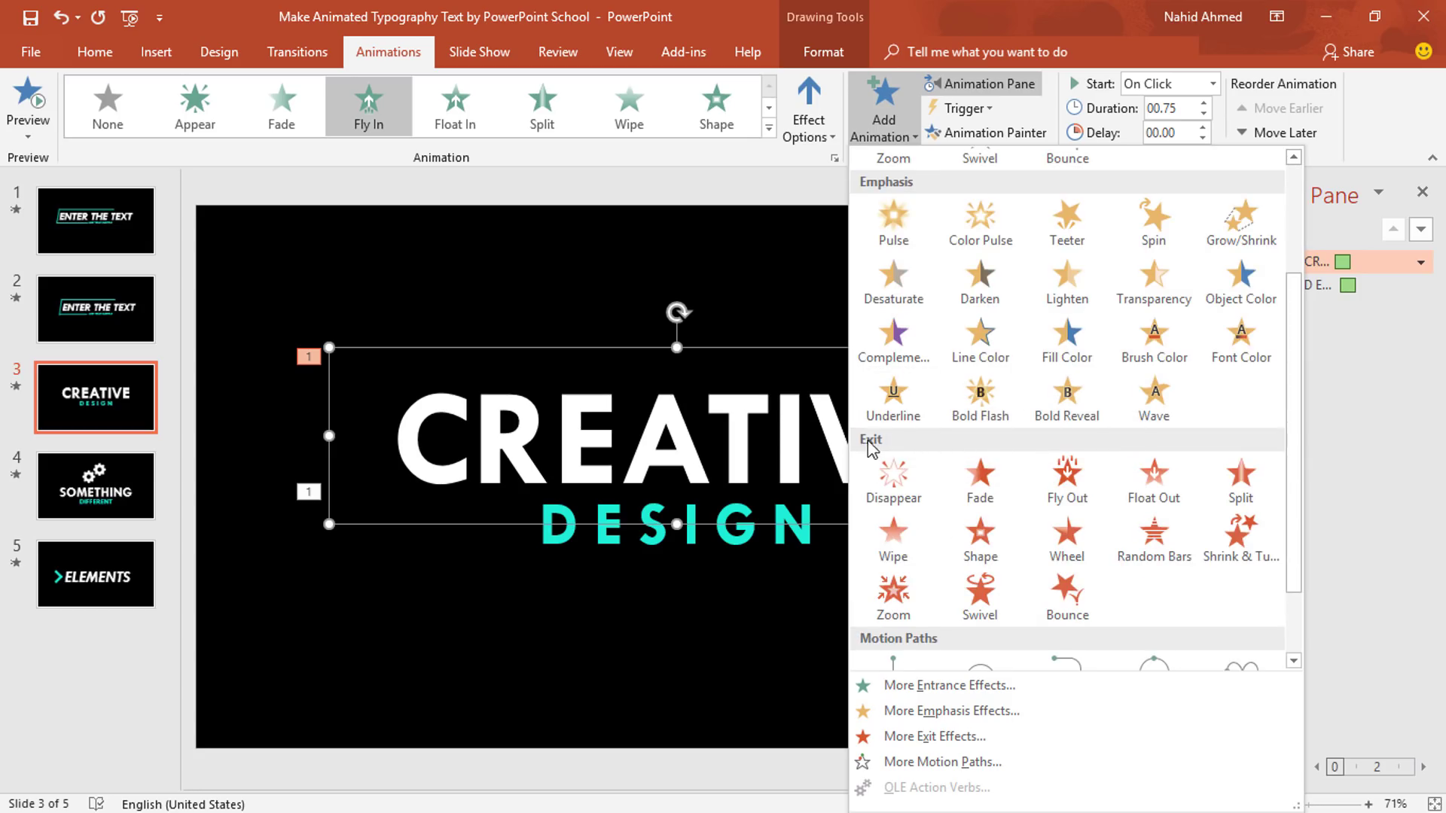
left_click(1077, 500)
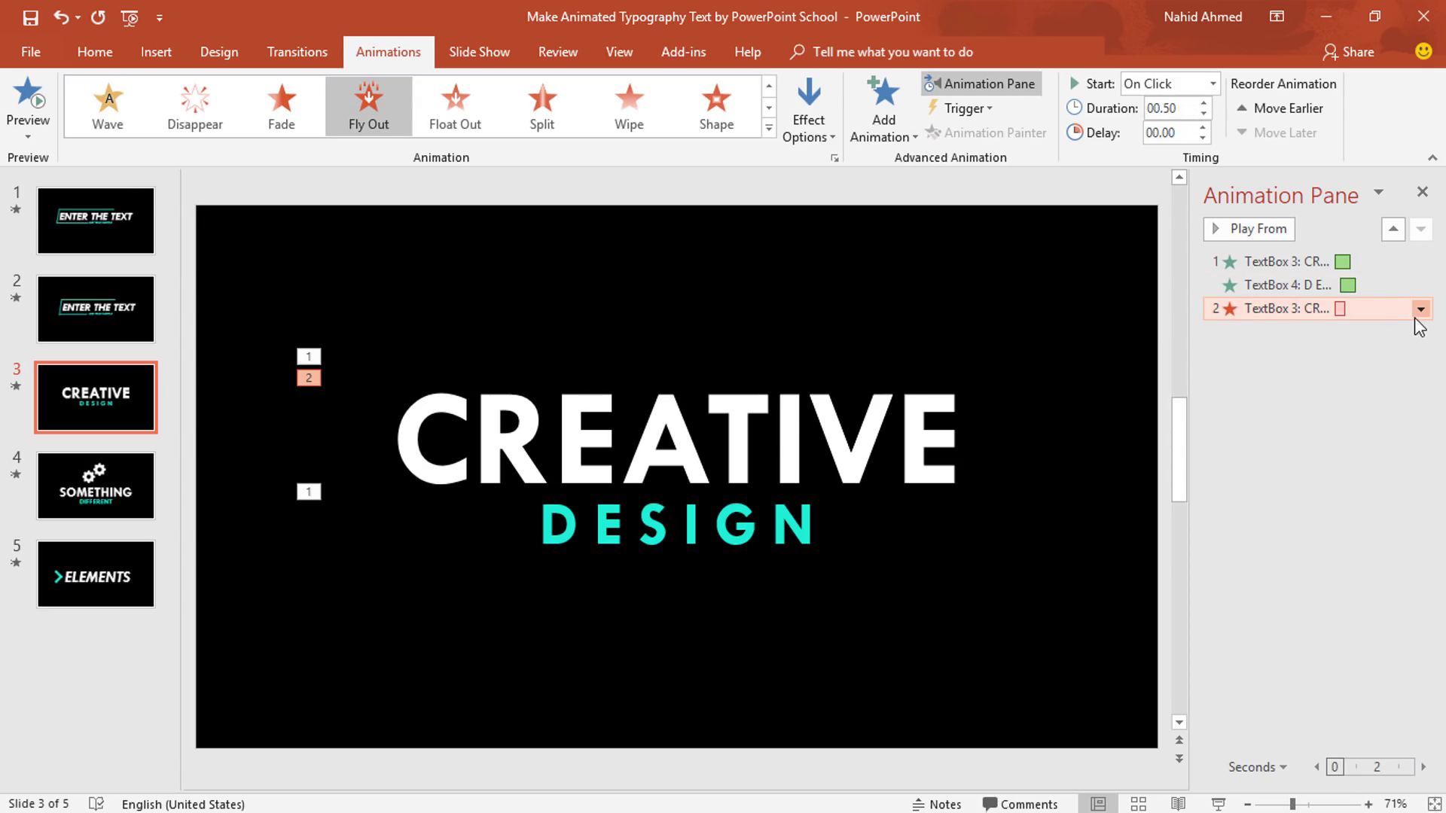
left_click(1388, 413)
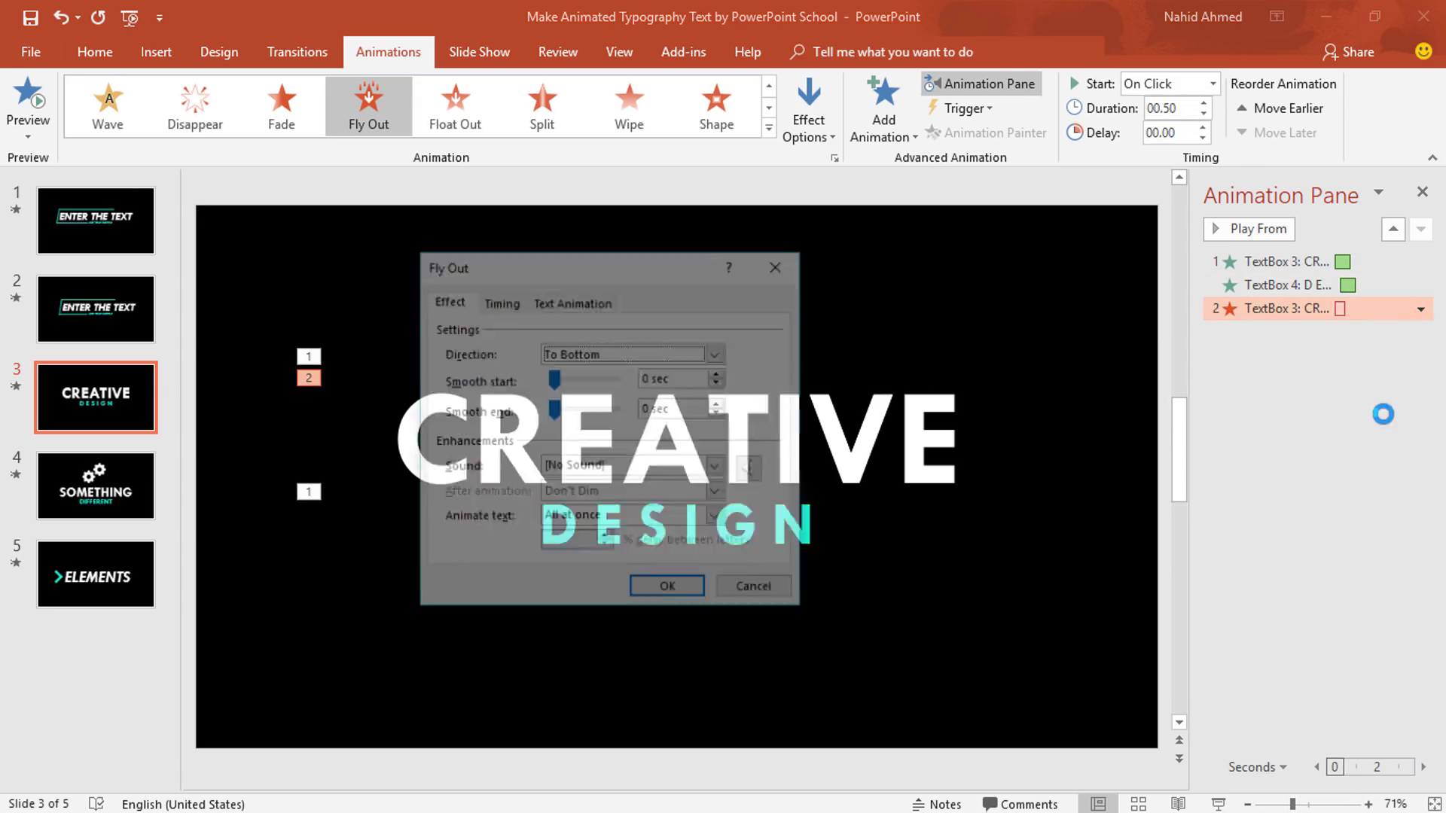
left_click_drag(555, 379, 616, 380)
left_click(670, 592)
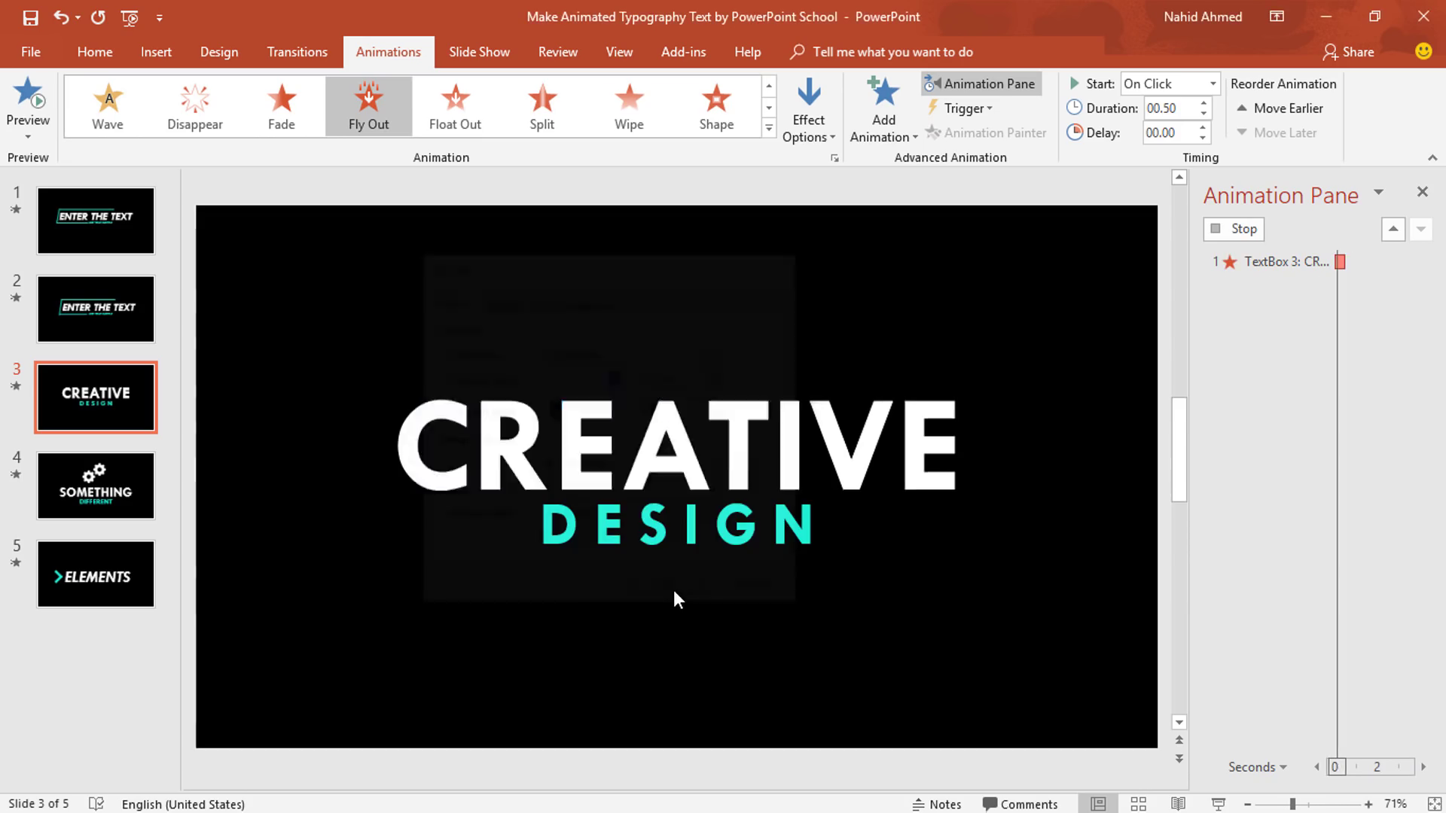
left_click(821, 529)
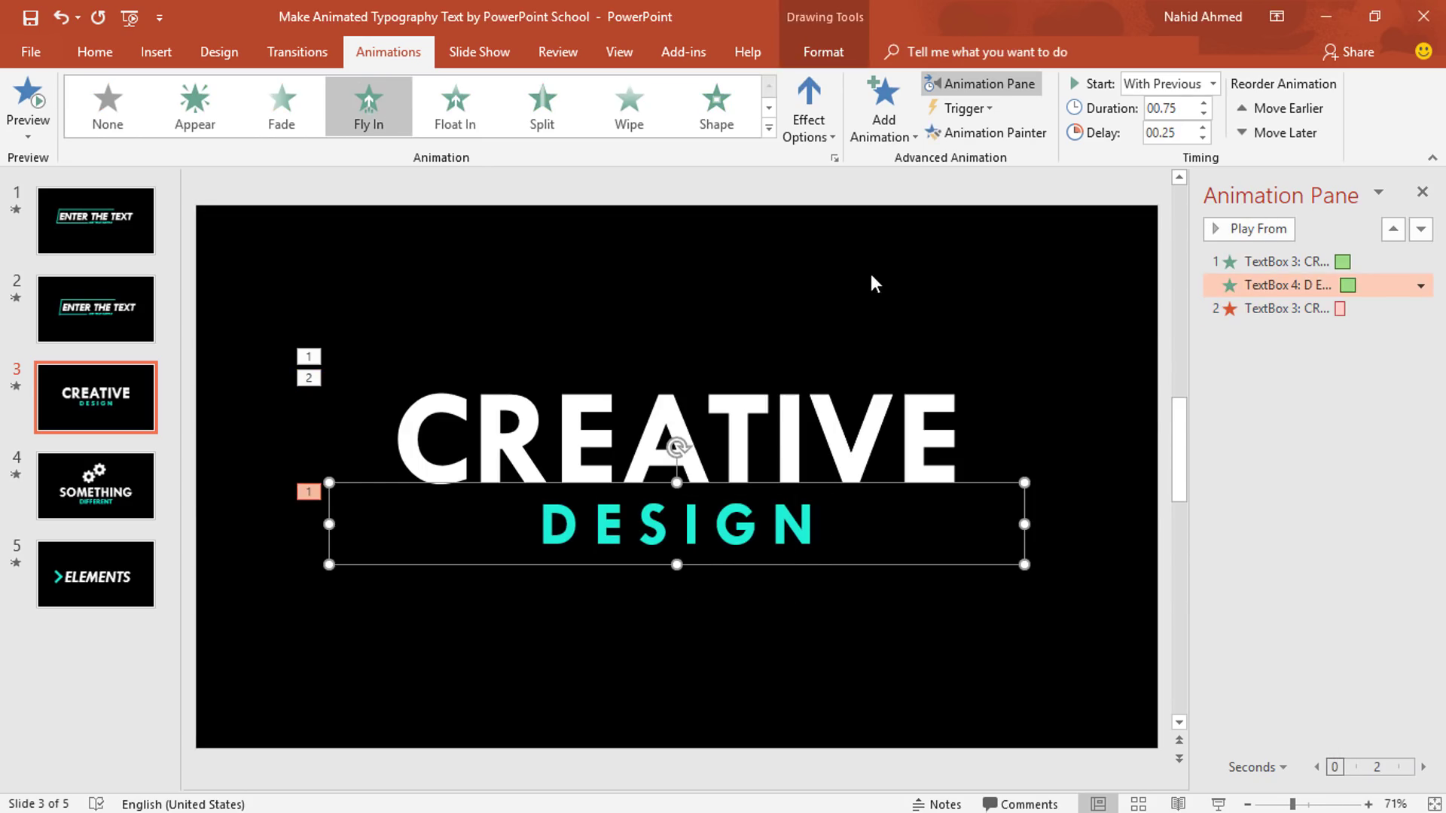
Give DESIGN a Fly Out exit starting With Previous alongside CREATIVE's exit, 0.25 s later.
left_click(884, 113)
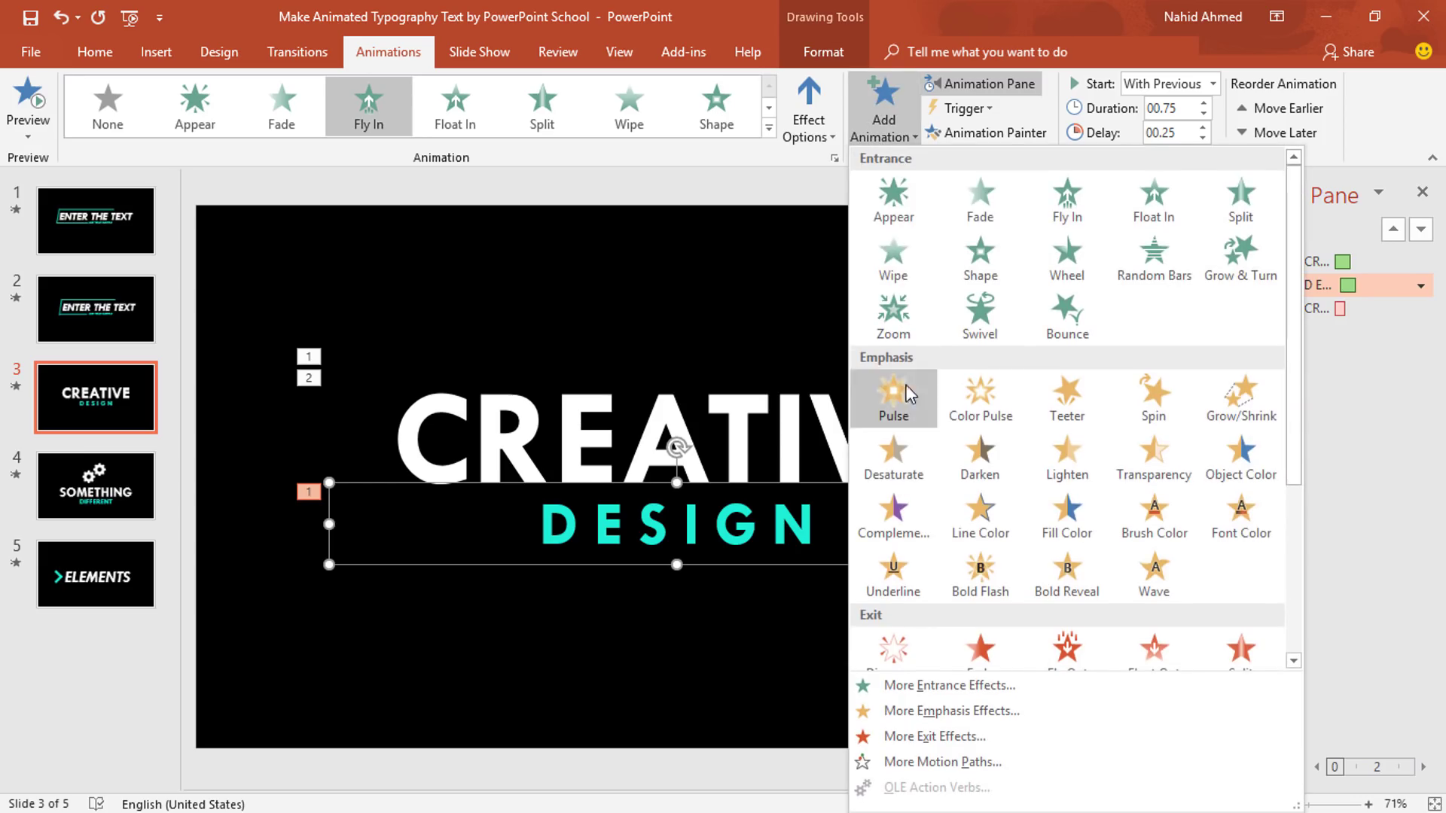
scroll(911, 407, "down", 3)
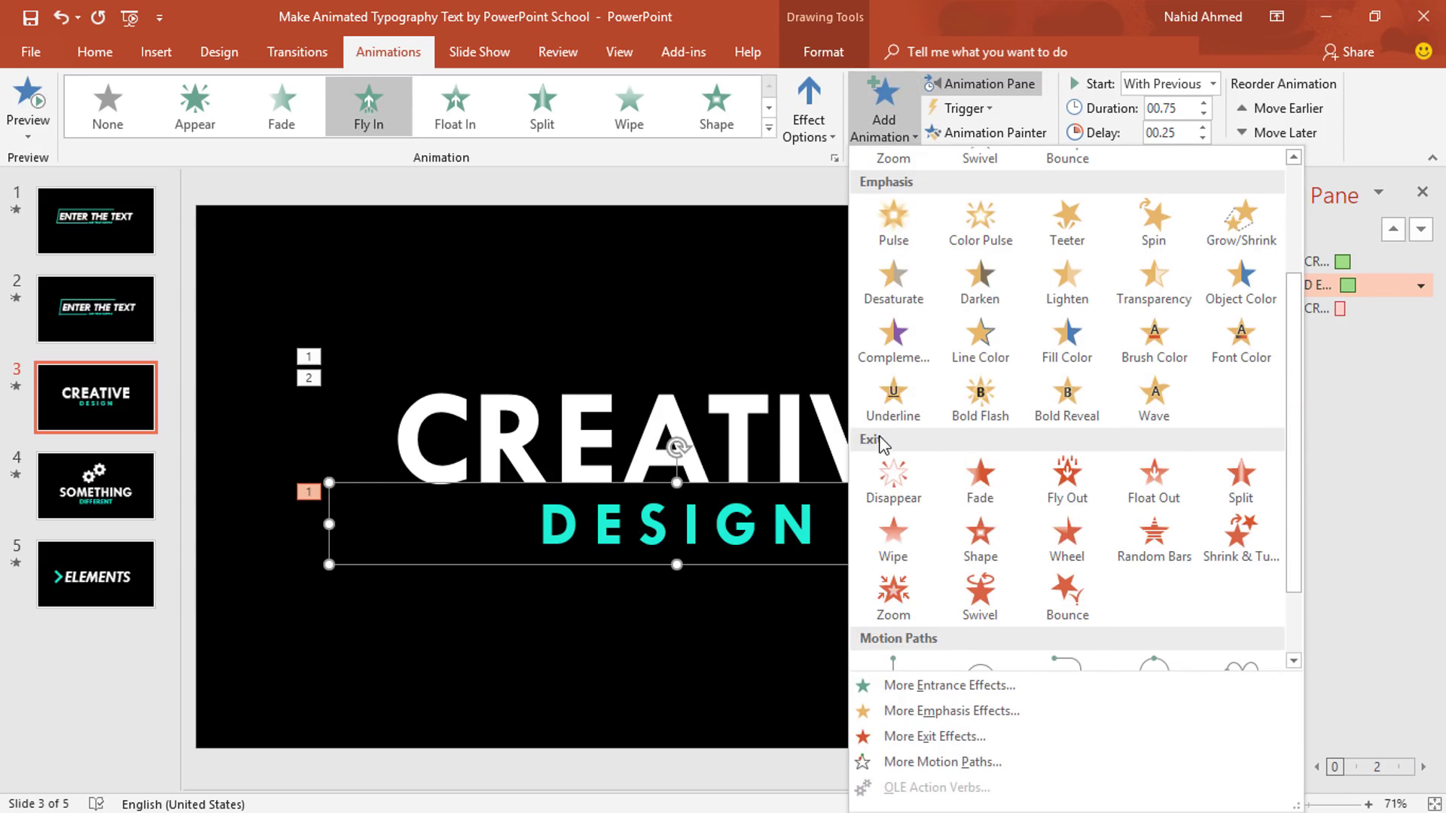
left_click(1069, 486)
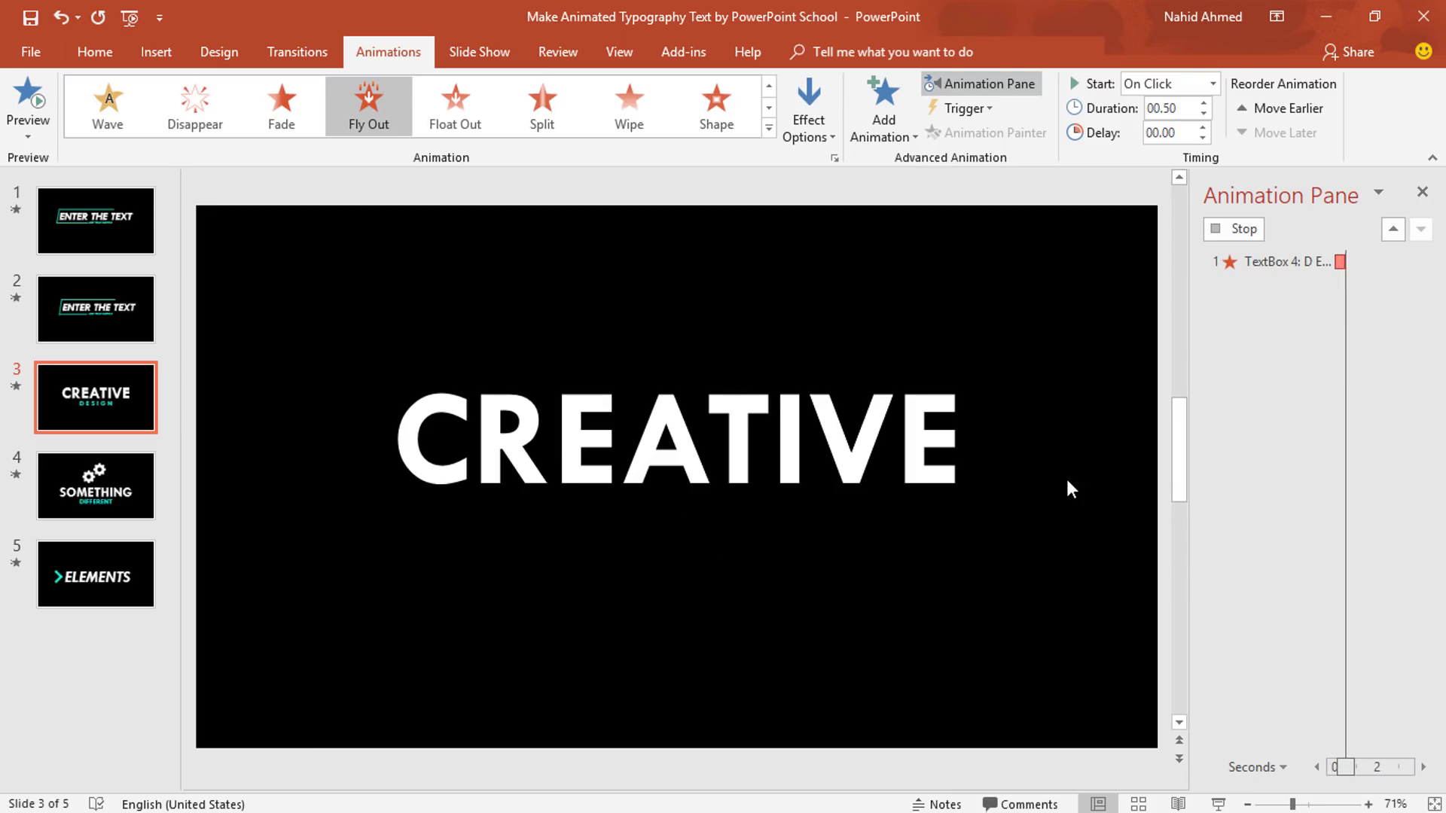
left_click(1212, 83)
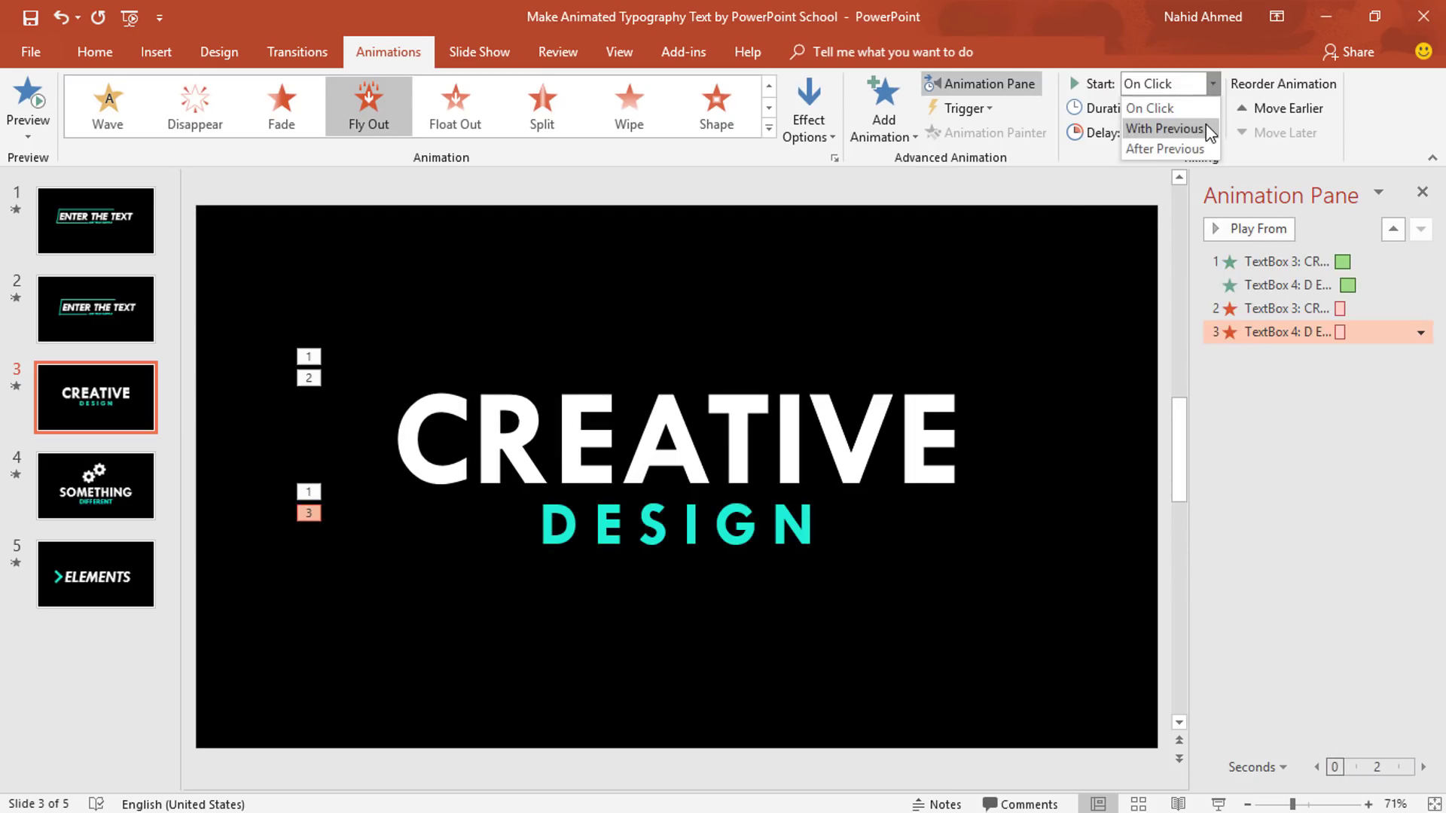
left_click(1205, 124)
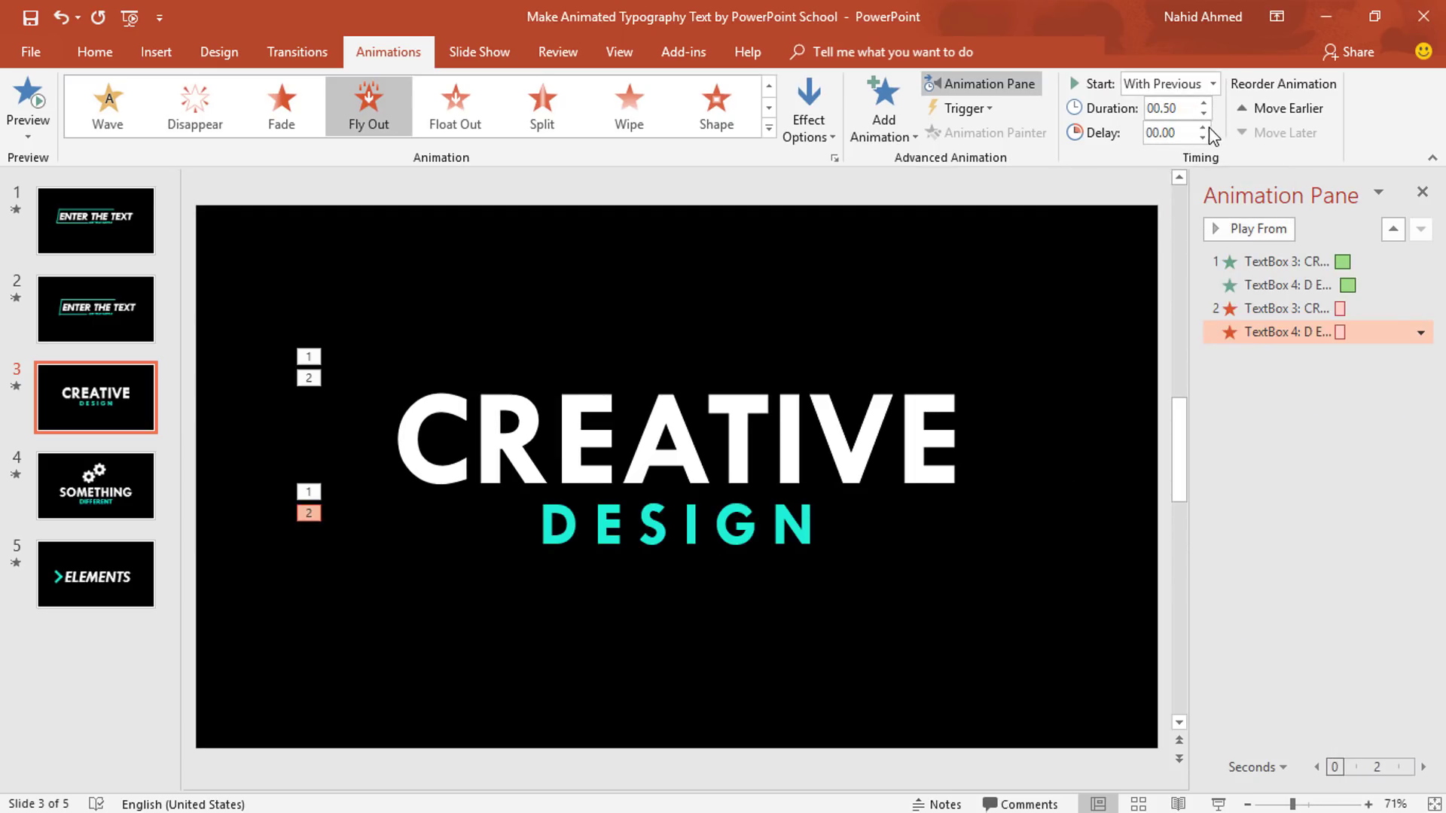
Give DESIGN's Fly Out exit a 0.5 sec smooth start, then deselect the slide text.
left_click(1421, 332)
left_click(1370, 441)
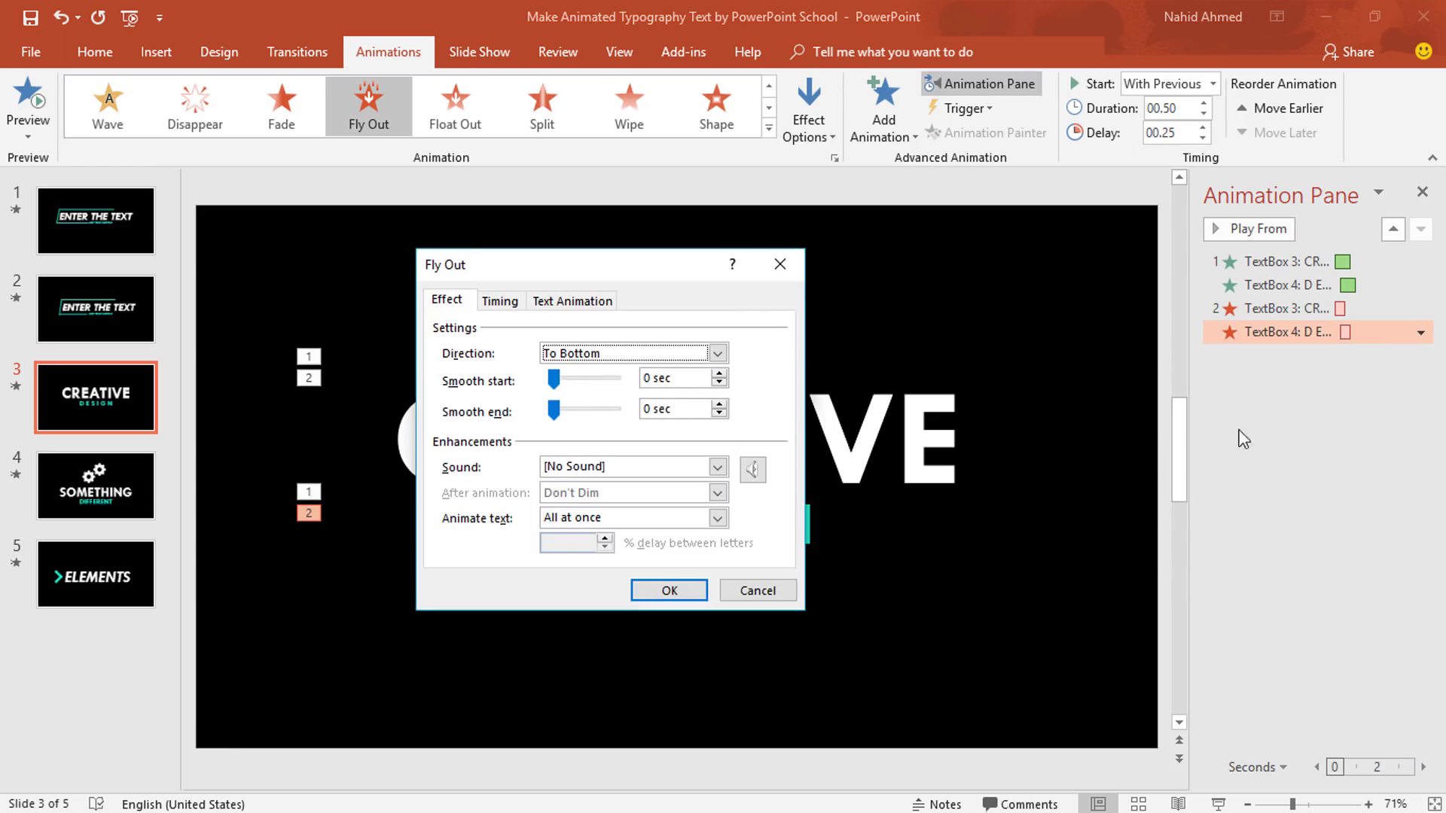
left_click_drag(554, 379, 636, 401)
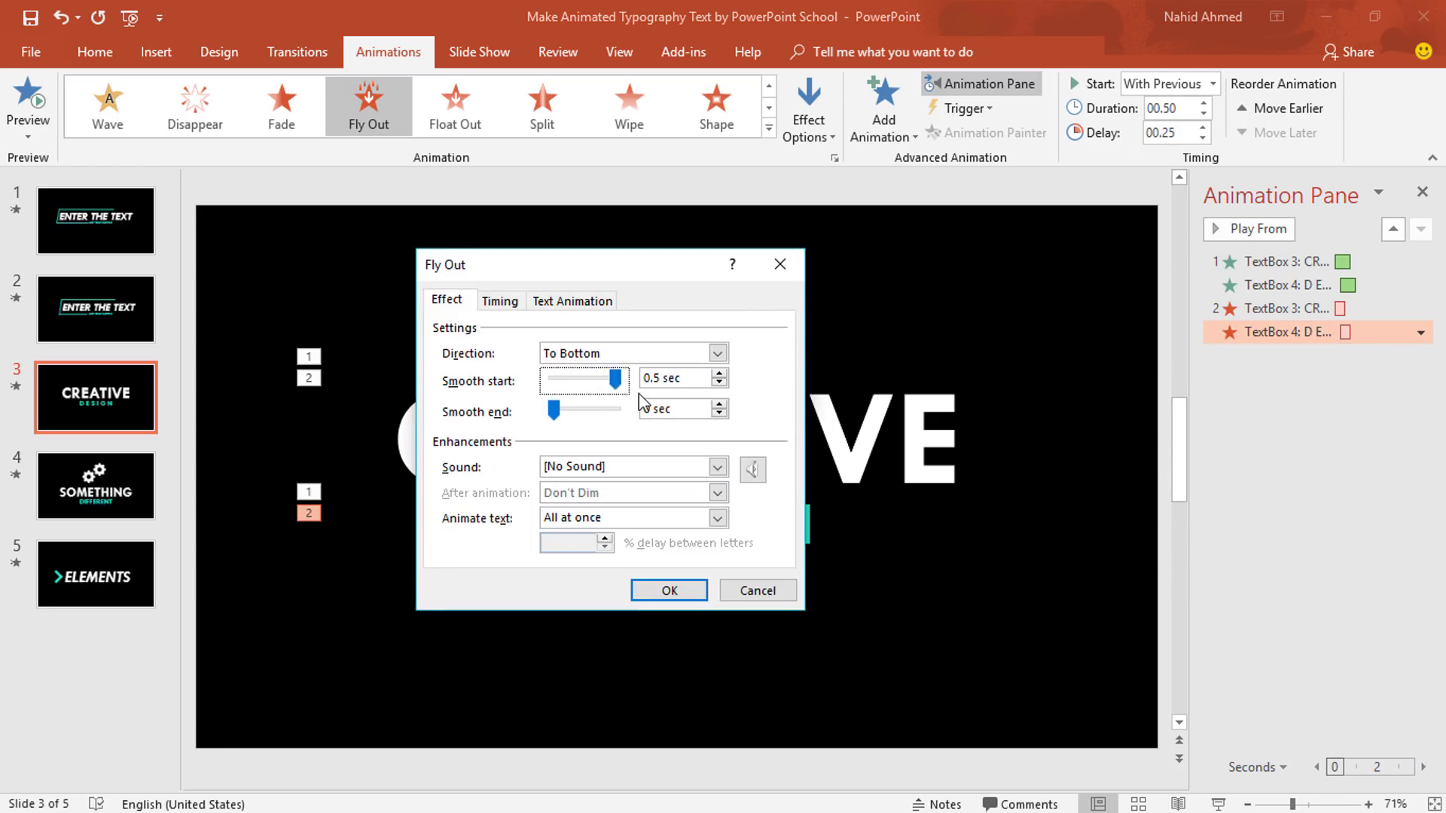
left_click(678, 589)
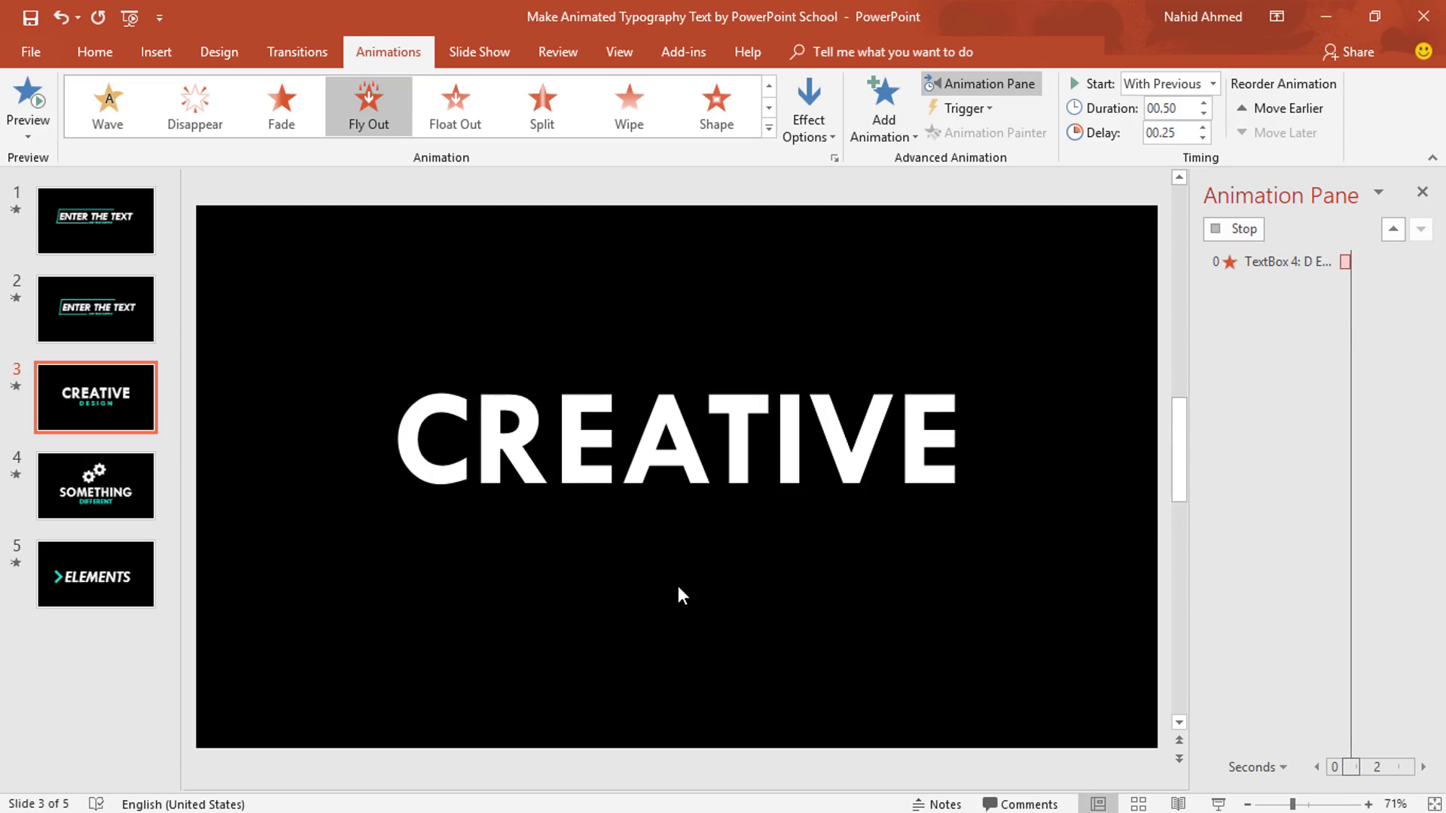
left_click(832, 318)
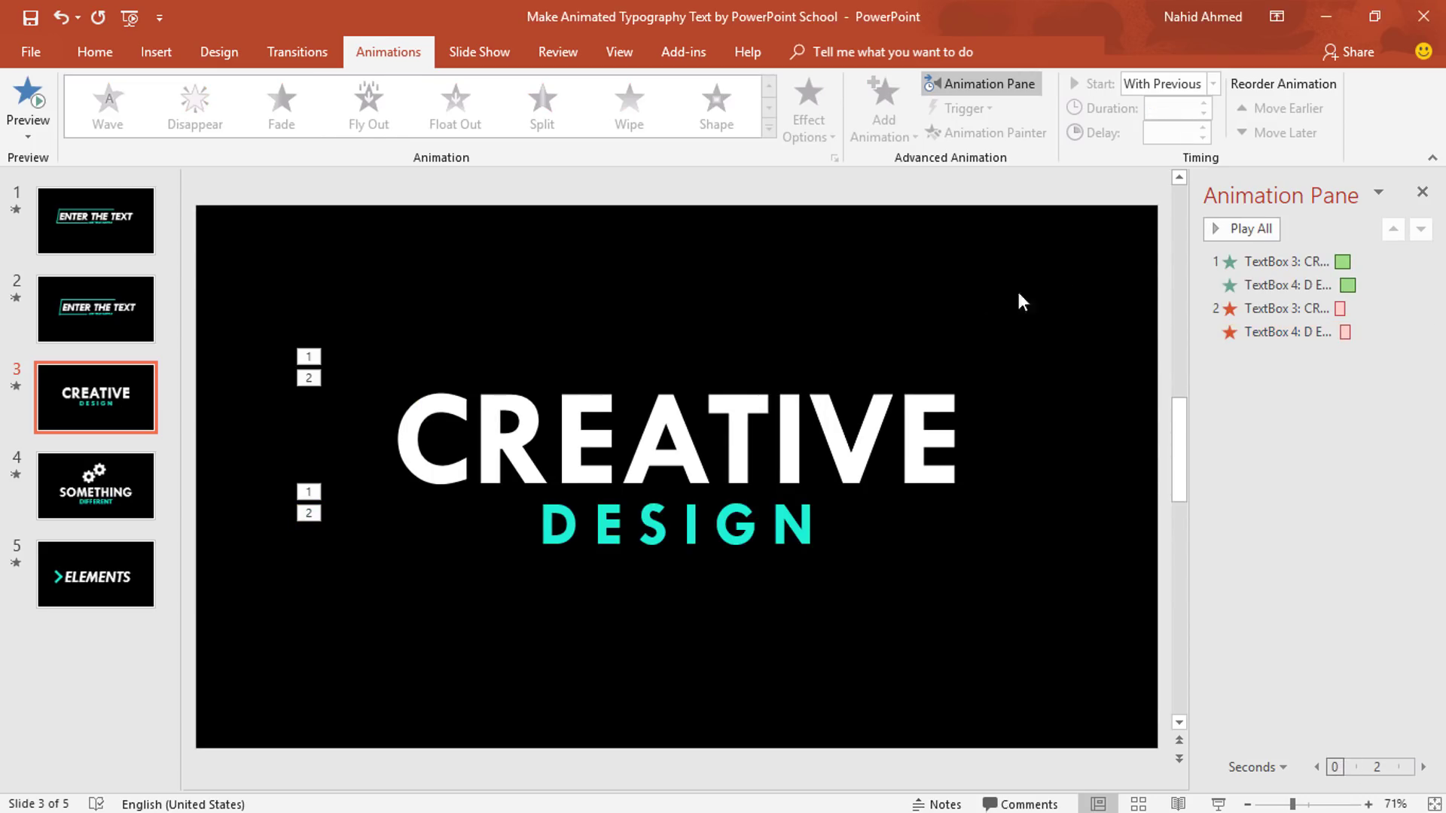
Close the Animation Pane and play the CREATIVE DESIGN slide show full screen.
left_click(1422, 191)
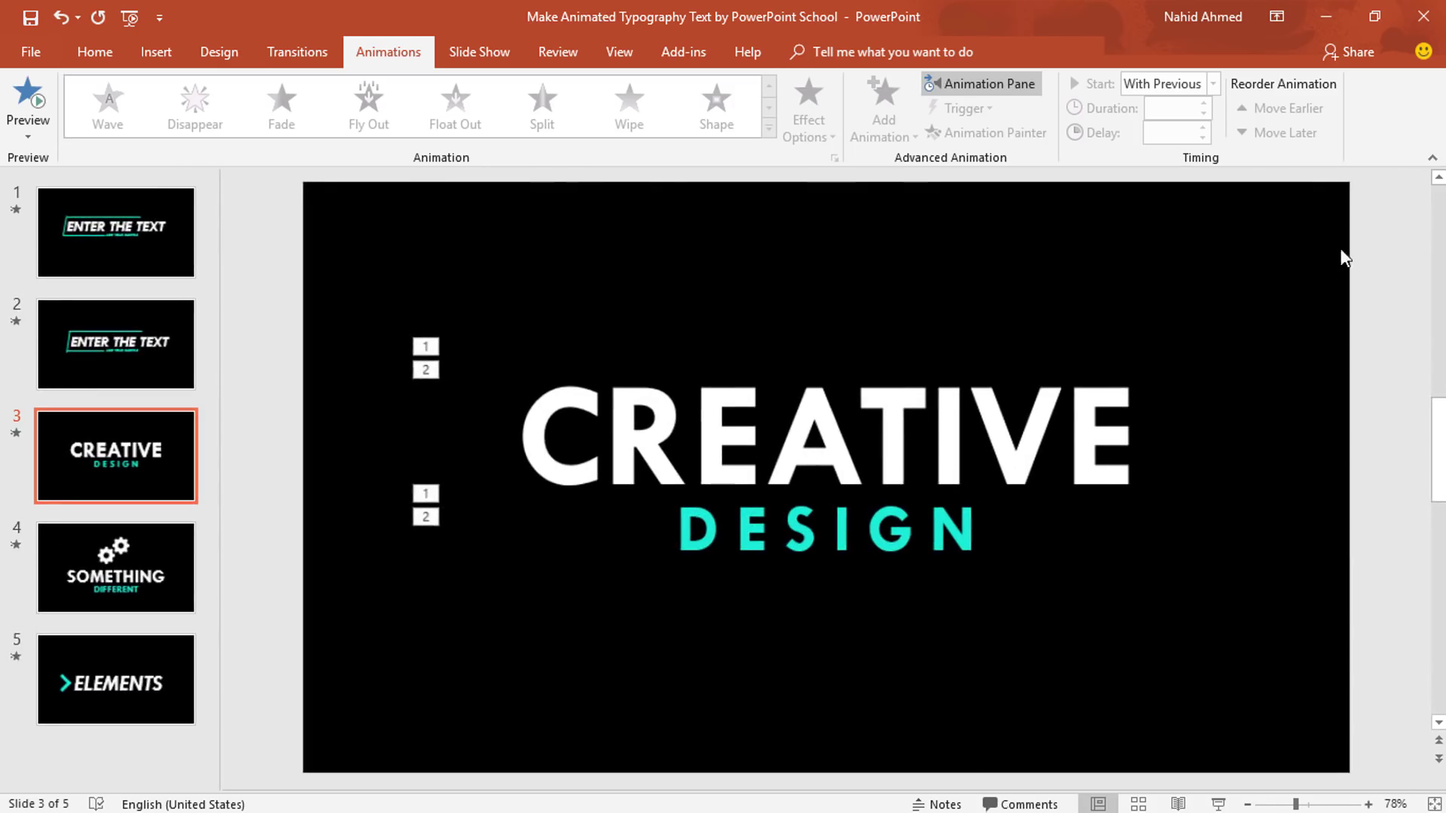
left_click(1218, 804)
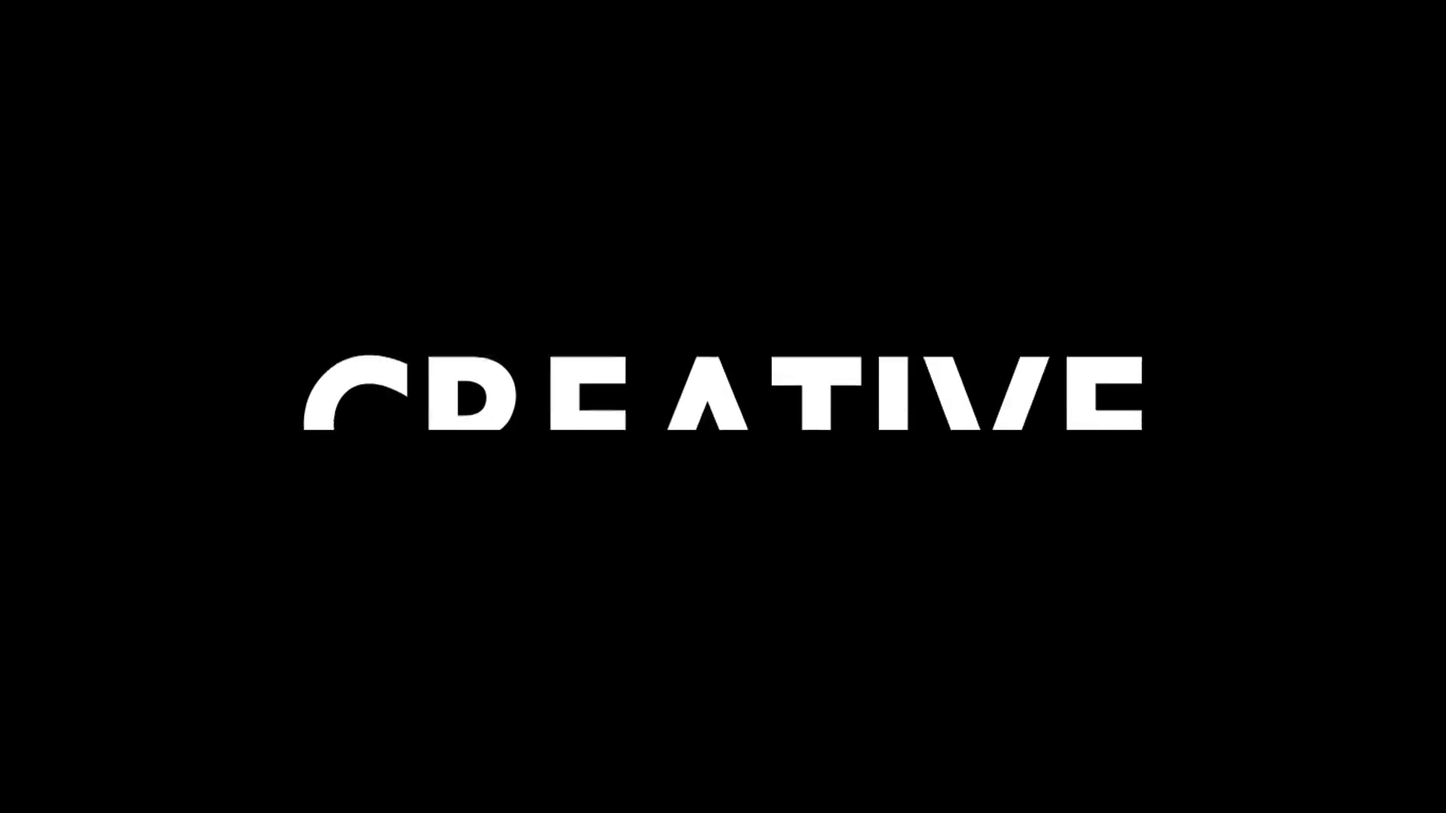